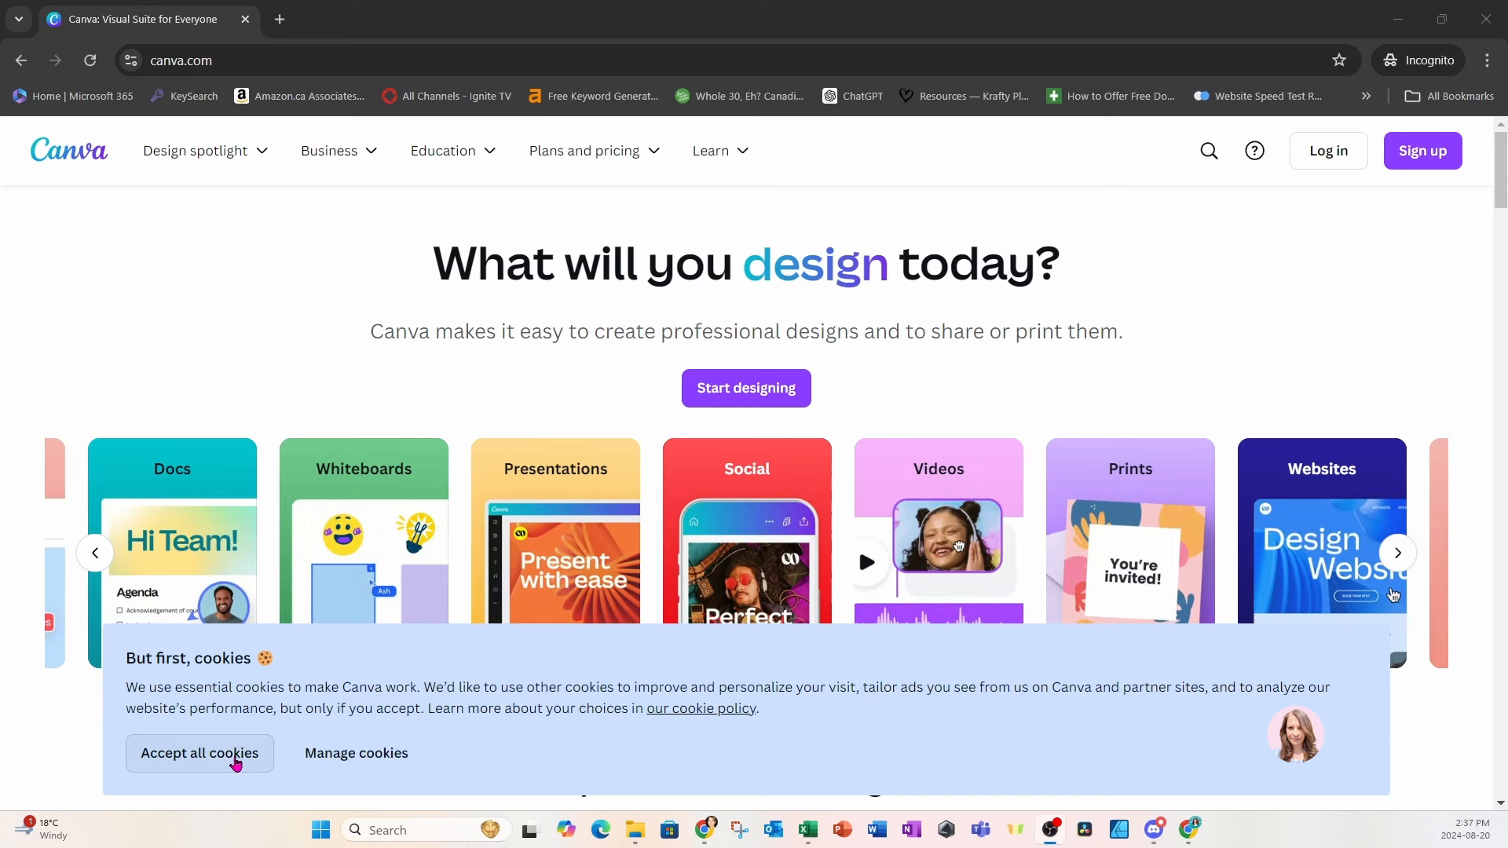
Step: Accept all cookies on the banner and bring up Canva's sign-up dialog
left_click(234, 760)
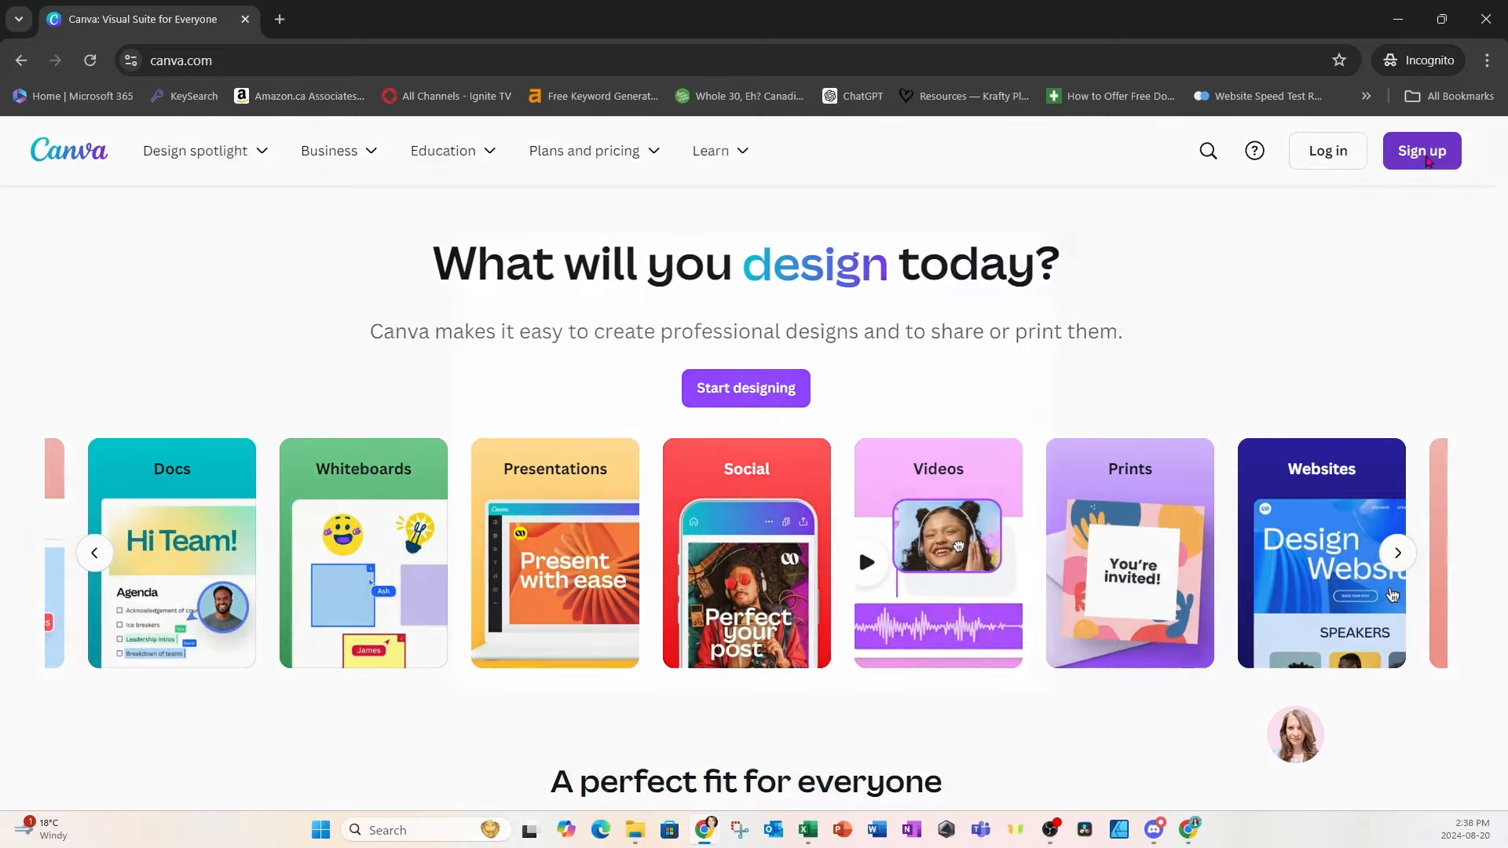
left_click(1427, 157)
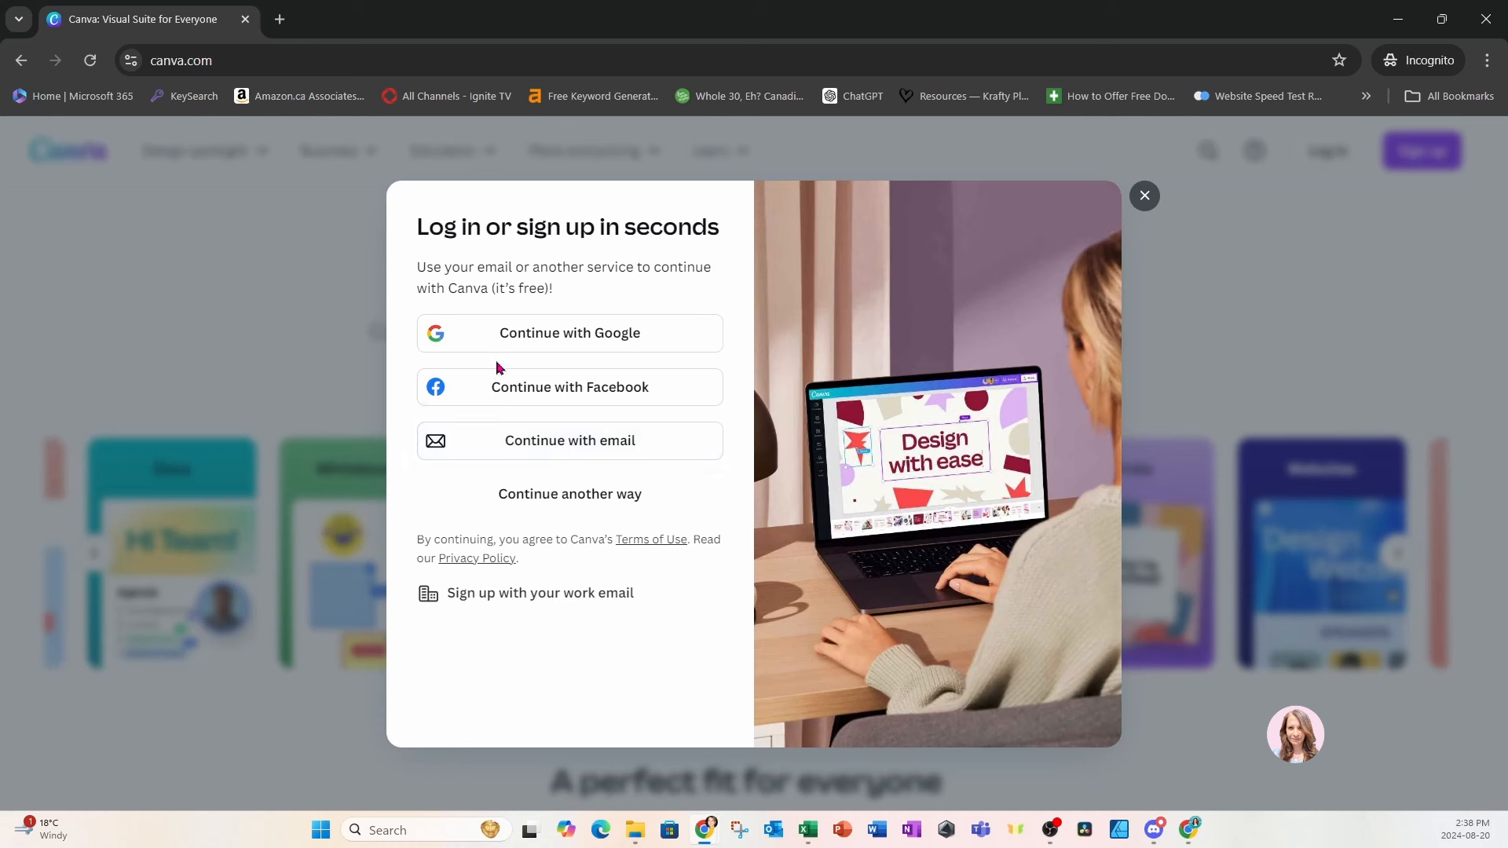
Step: Sign up with the saved email address and confirm the account name
left_click(527, 442)
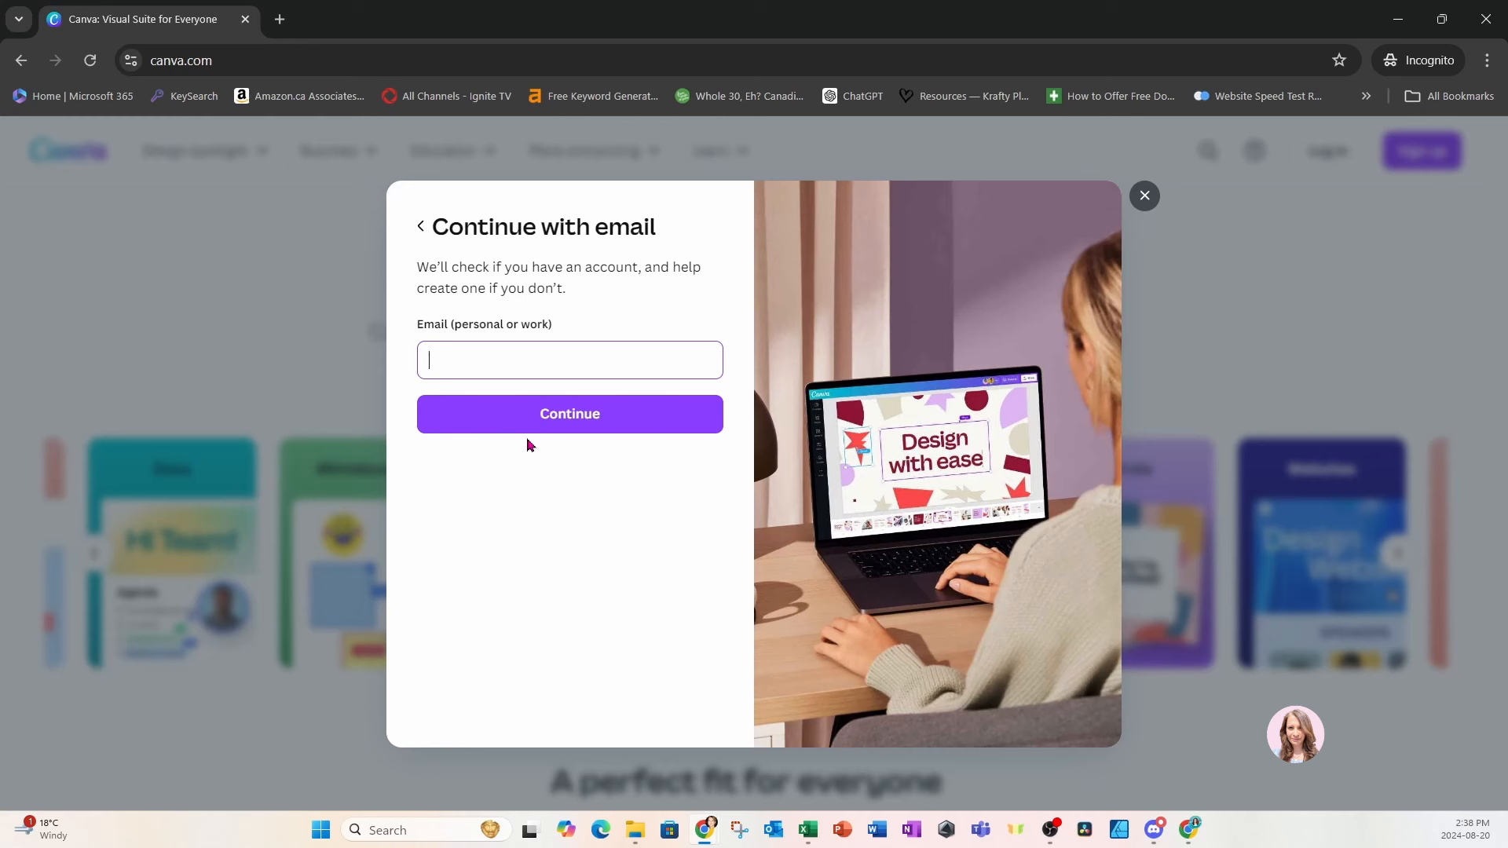
type("a")
key("Down")
key("Return")
left_click(490, 414)
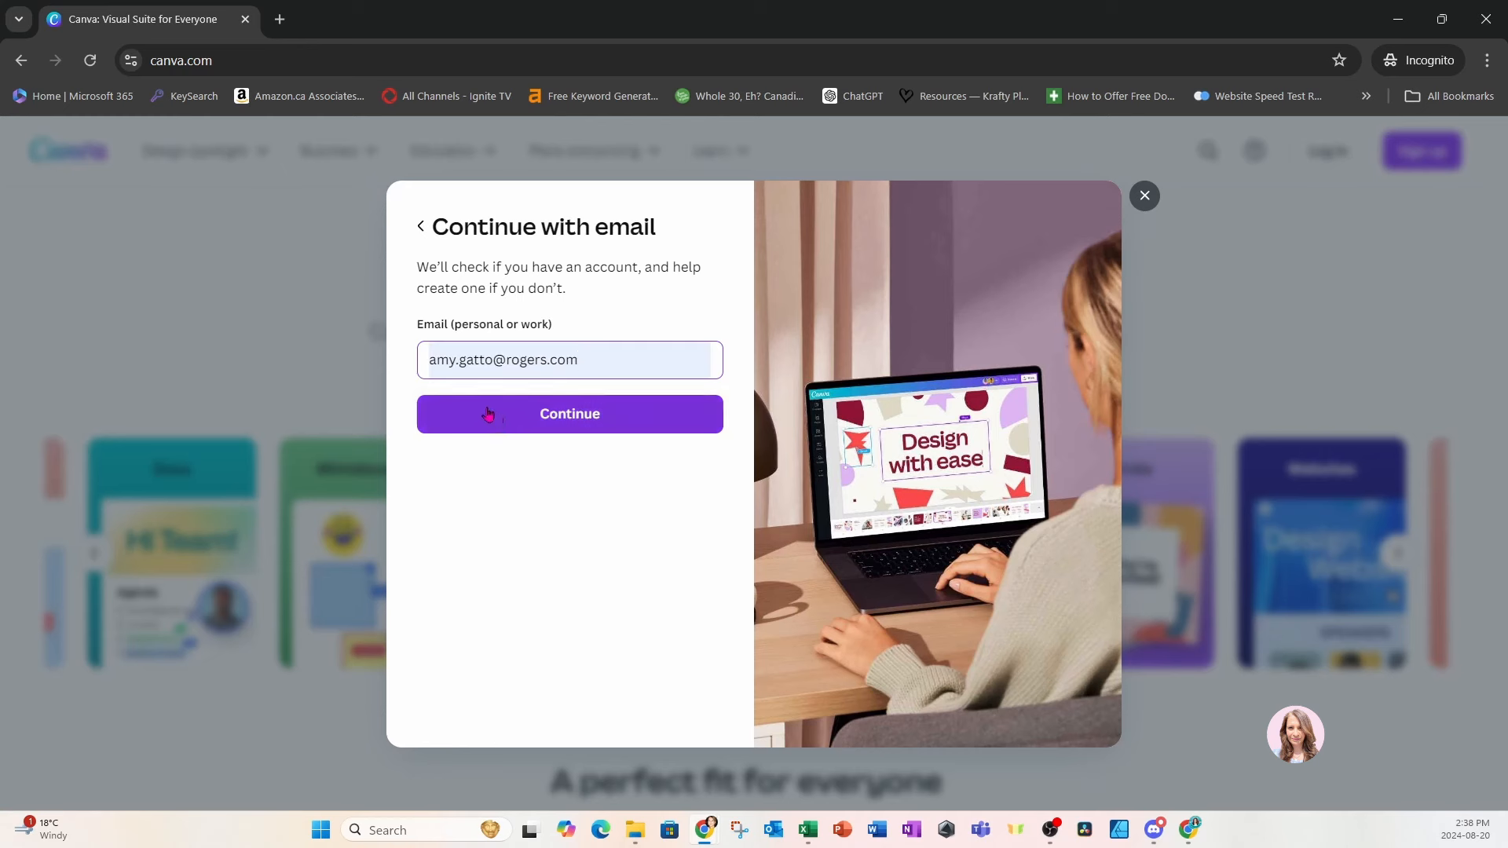
left_click(582, 420)
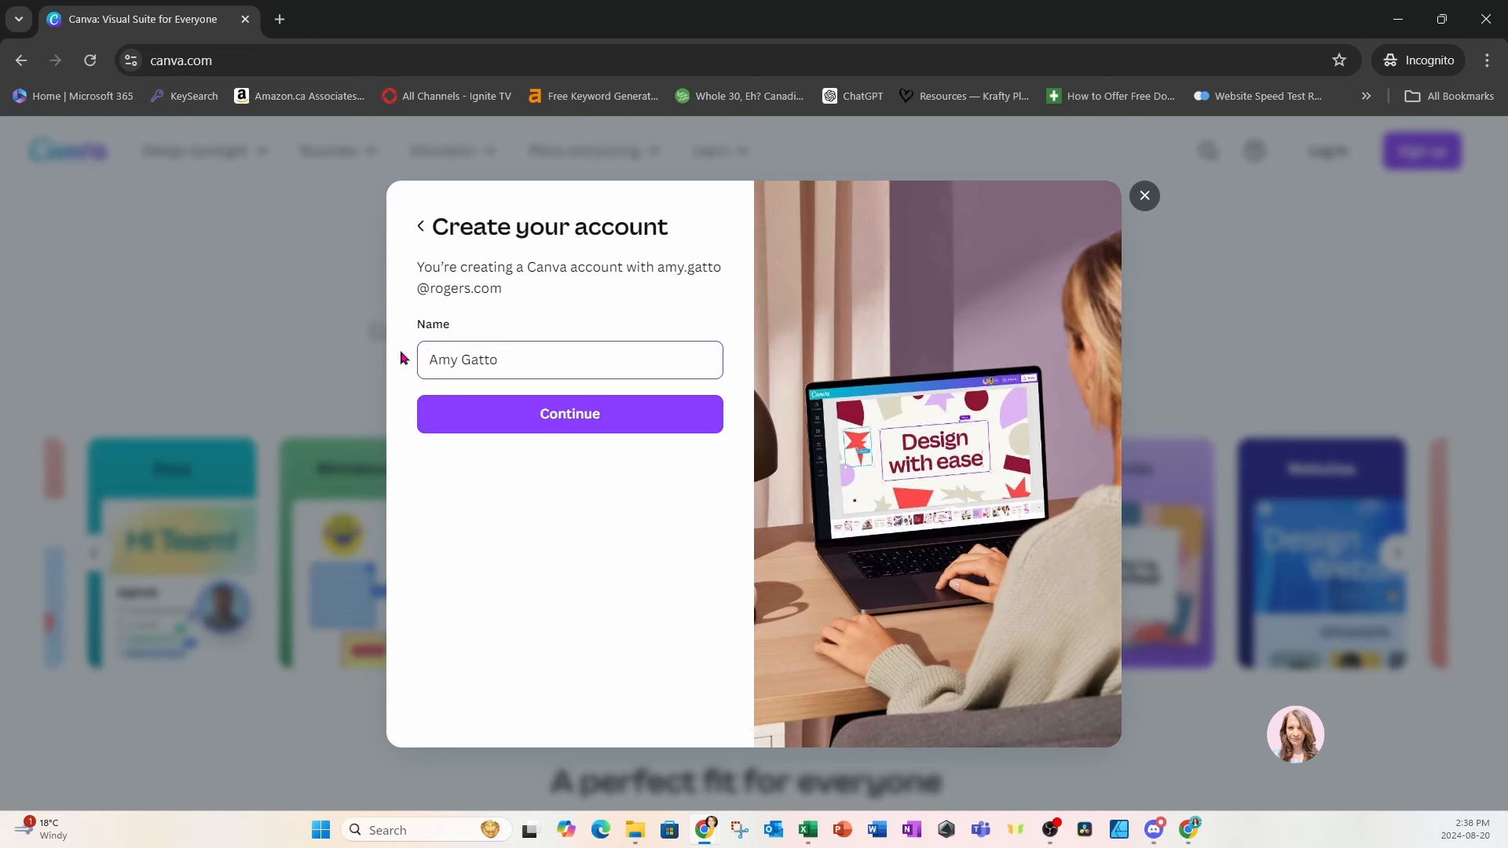
left_click(557, 423)
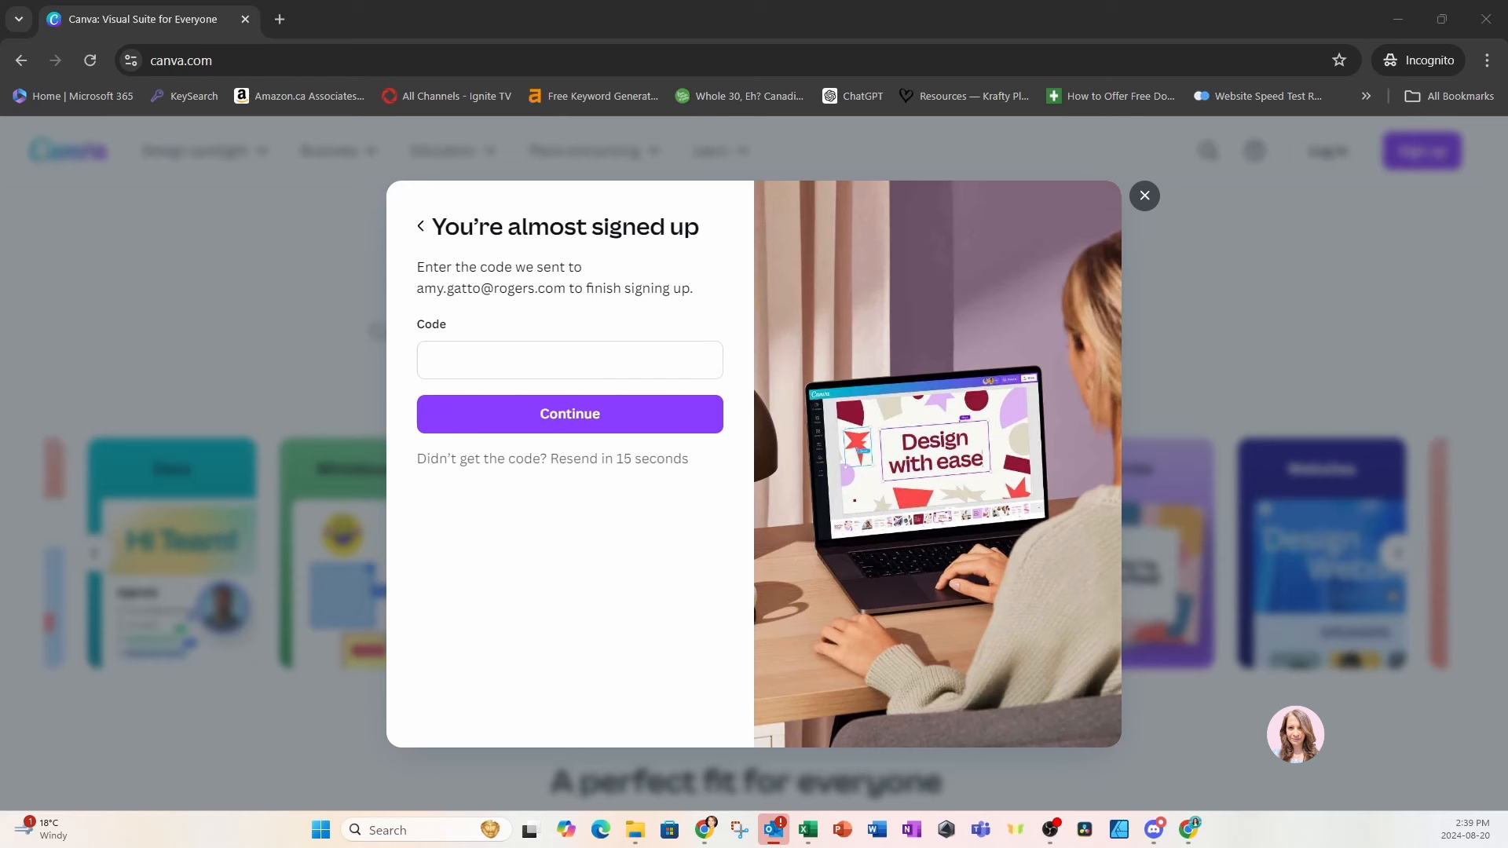
Step: Enter the emailed verification code to verify the new account
left_click(523, 362)
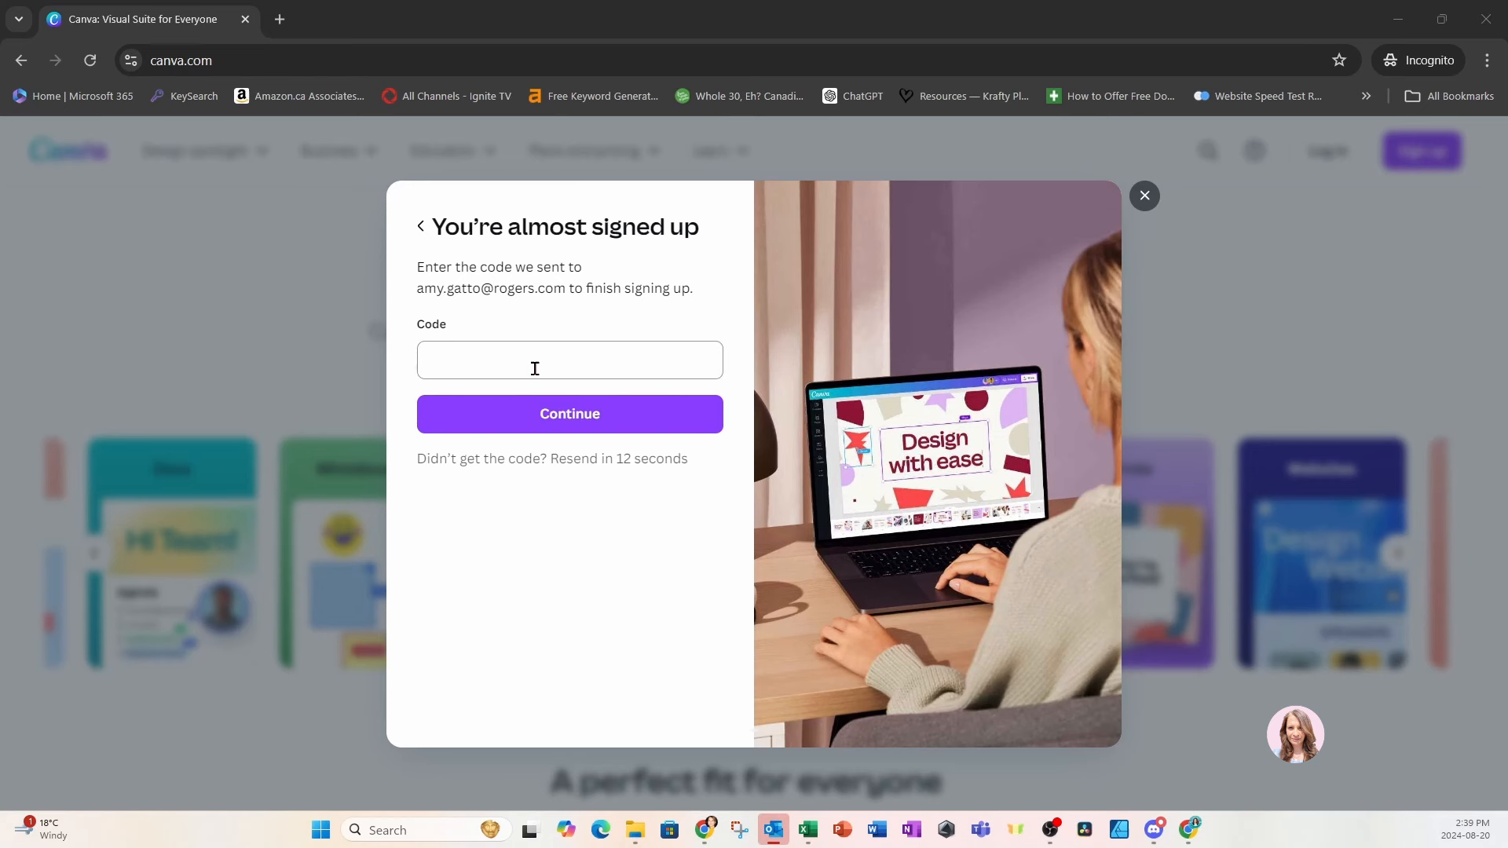
left_click(542, 364)
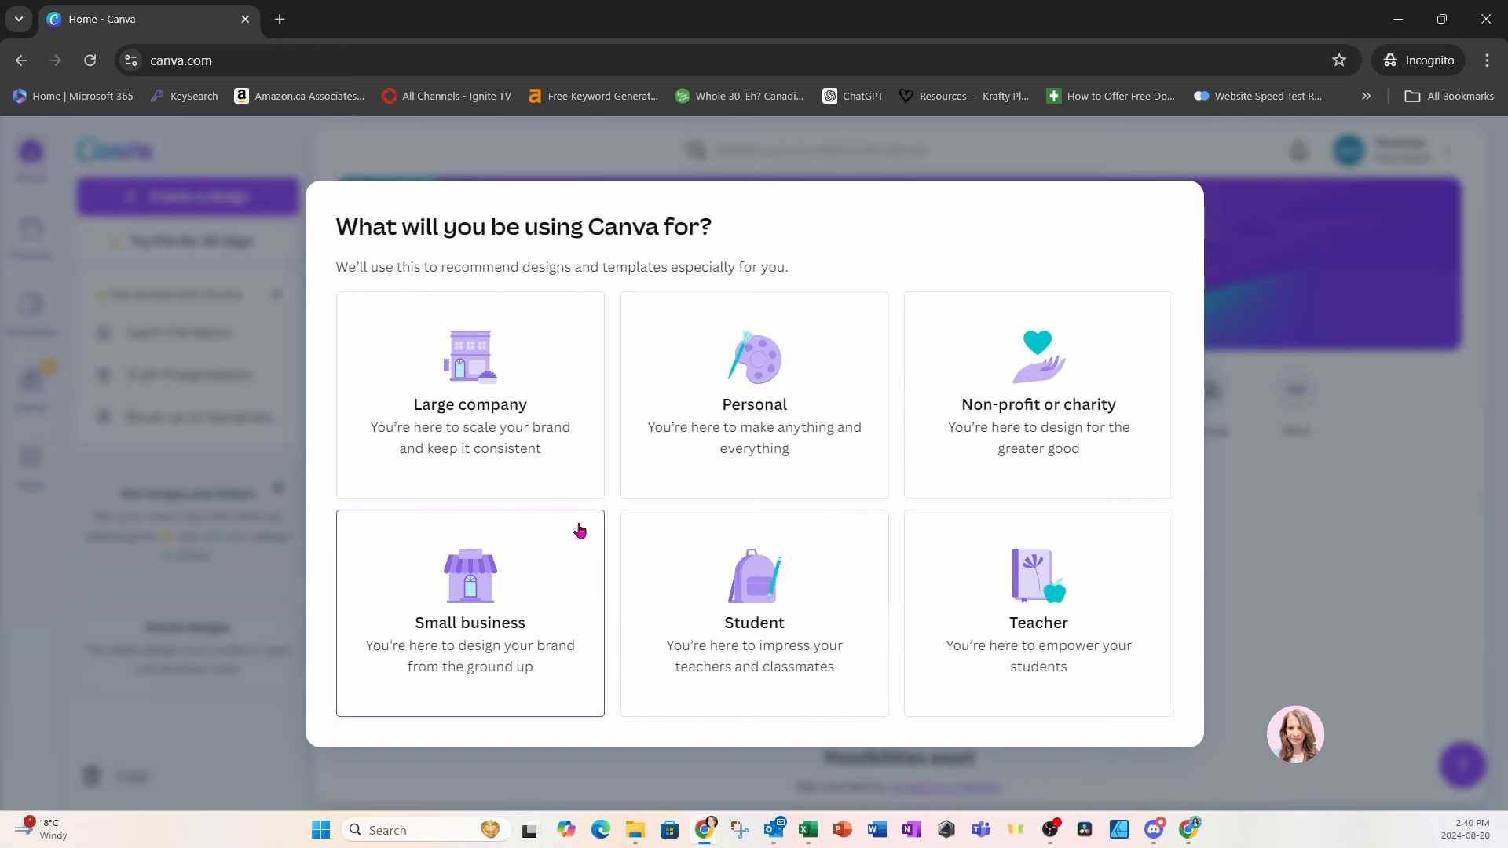
Step: Choose Personal use, pick Maybe Later on the Pro trial, and opt in to updates
left_click(702, 410)
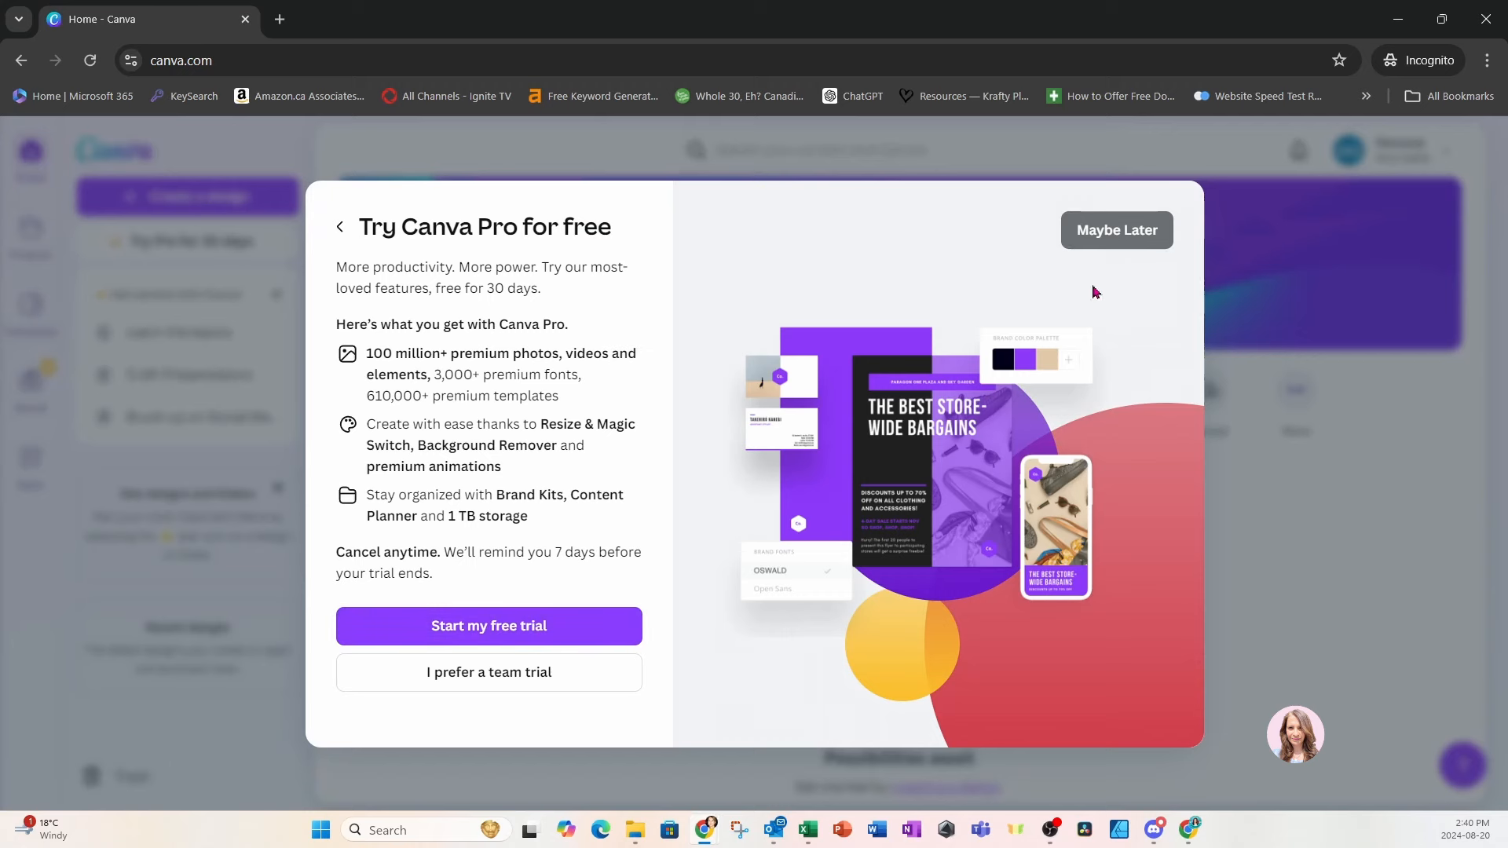
left_click(1103, 243)
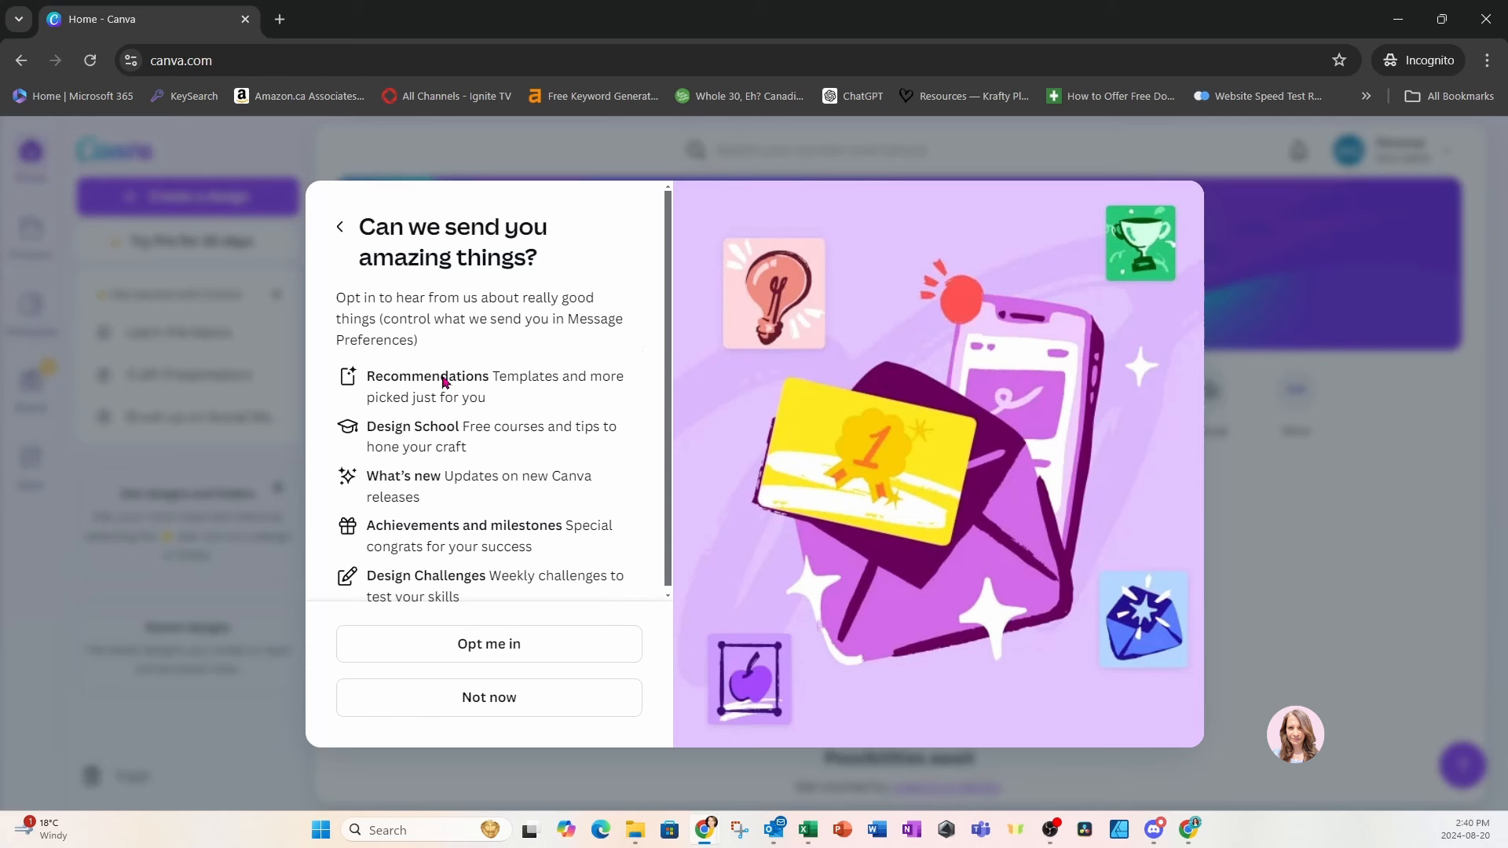
scroll(618, 545, "down", 1)
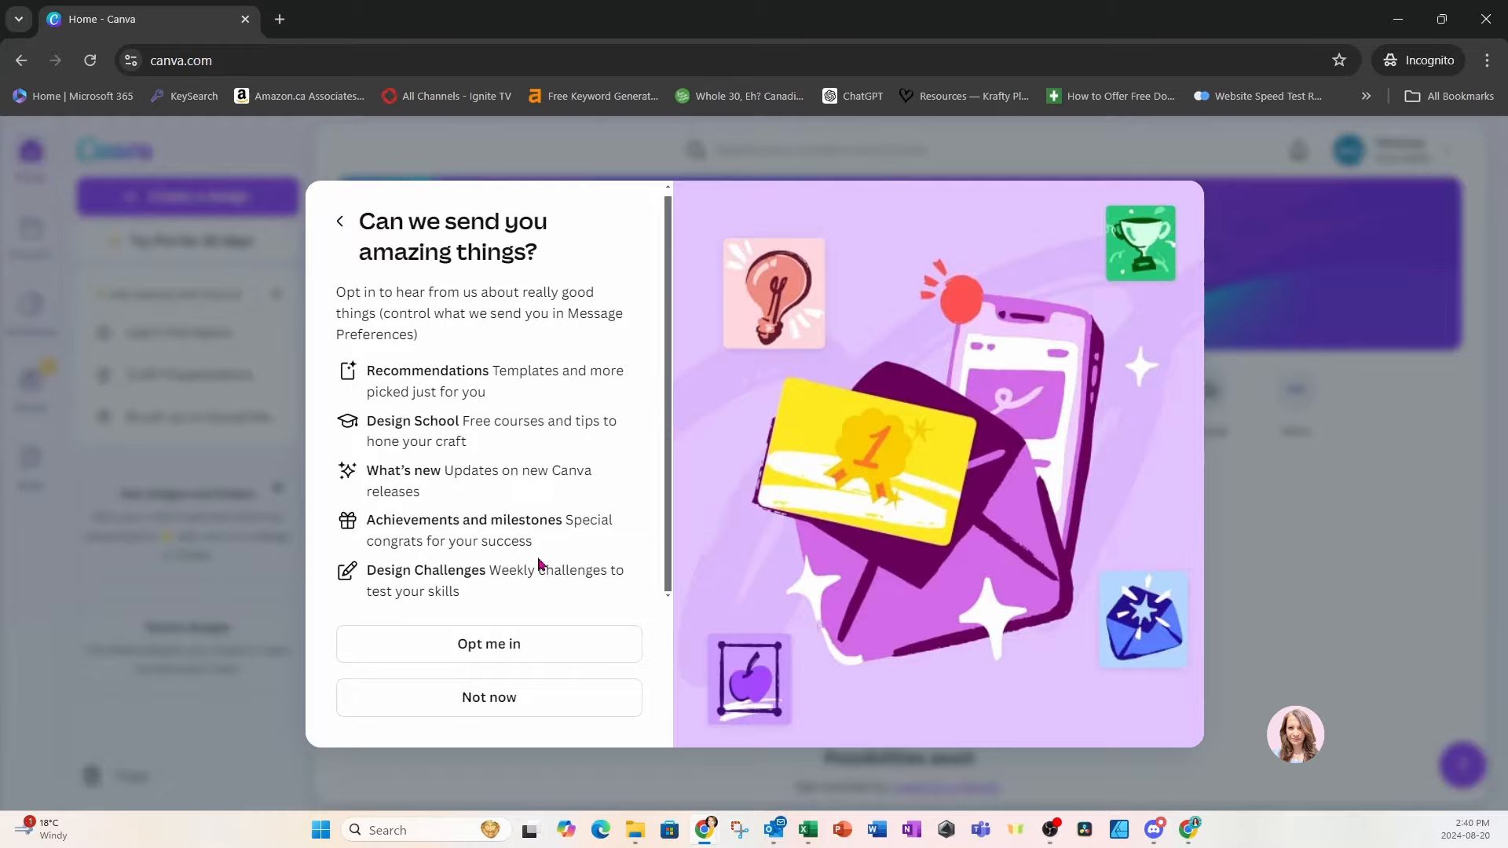
left_click(416, 648)
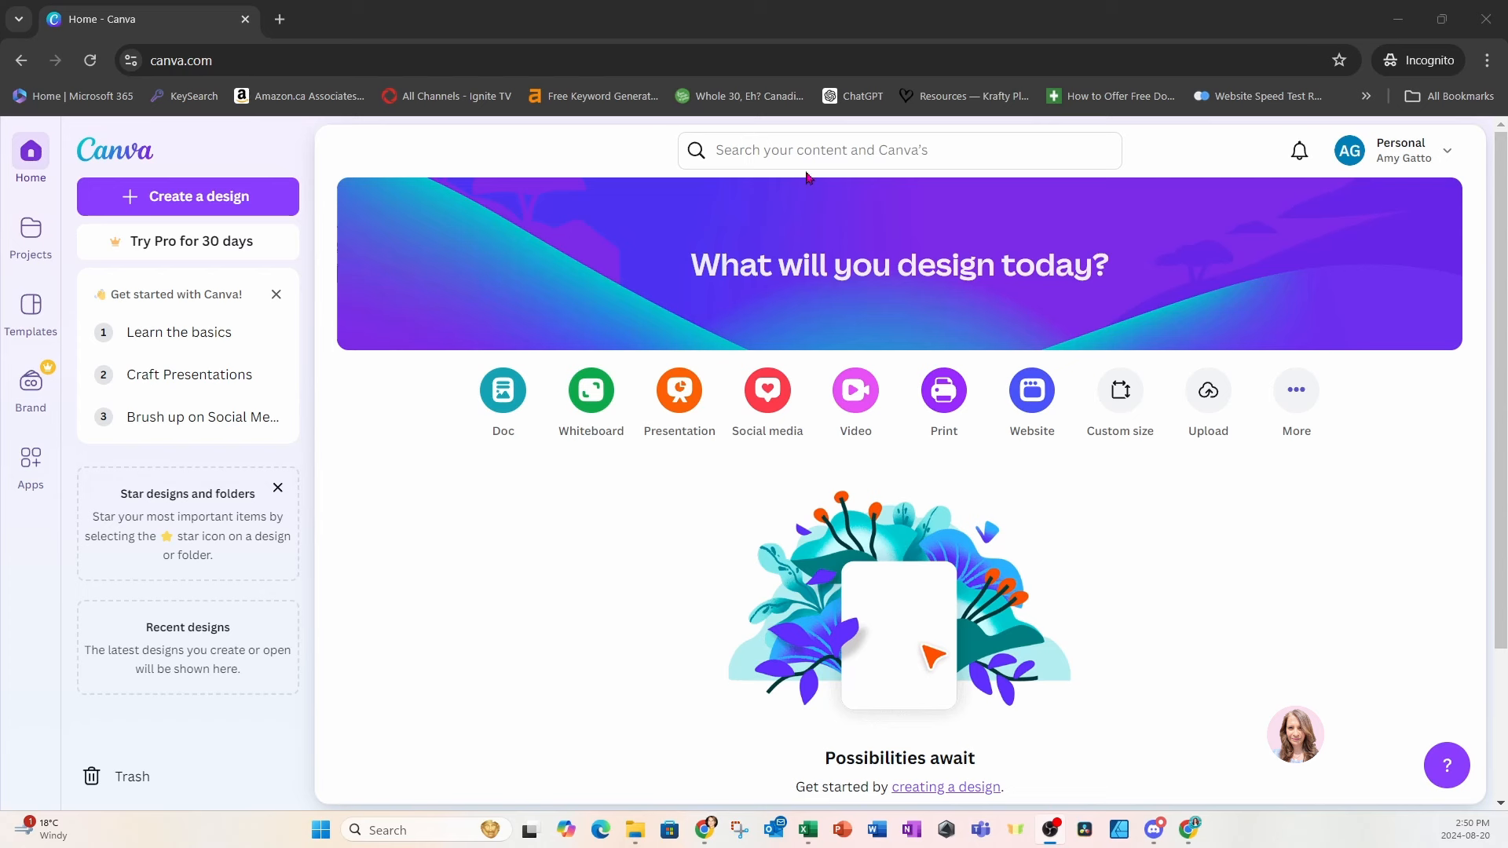
Step: Search for 'flyers' restricted to Canva Templates
left_click(766, 152)
type("fl")
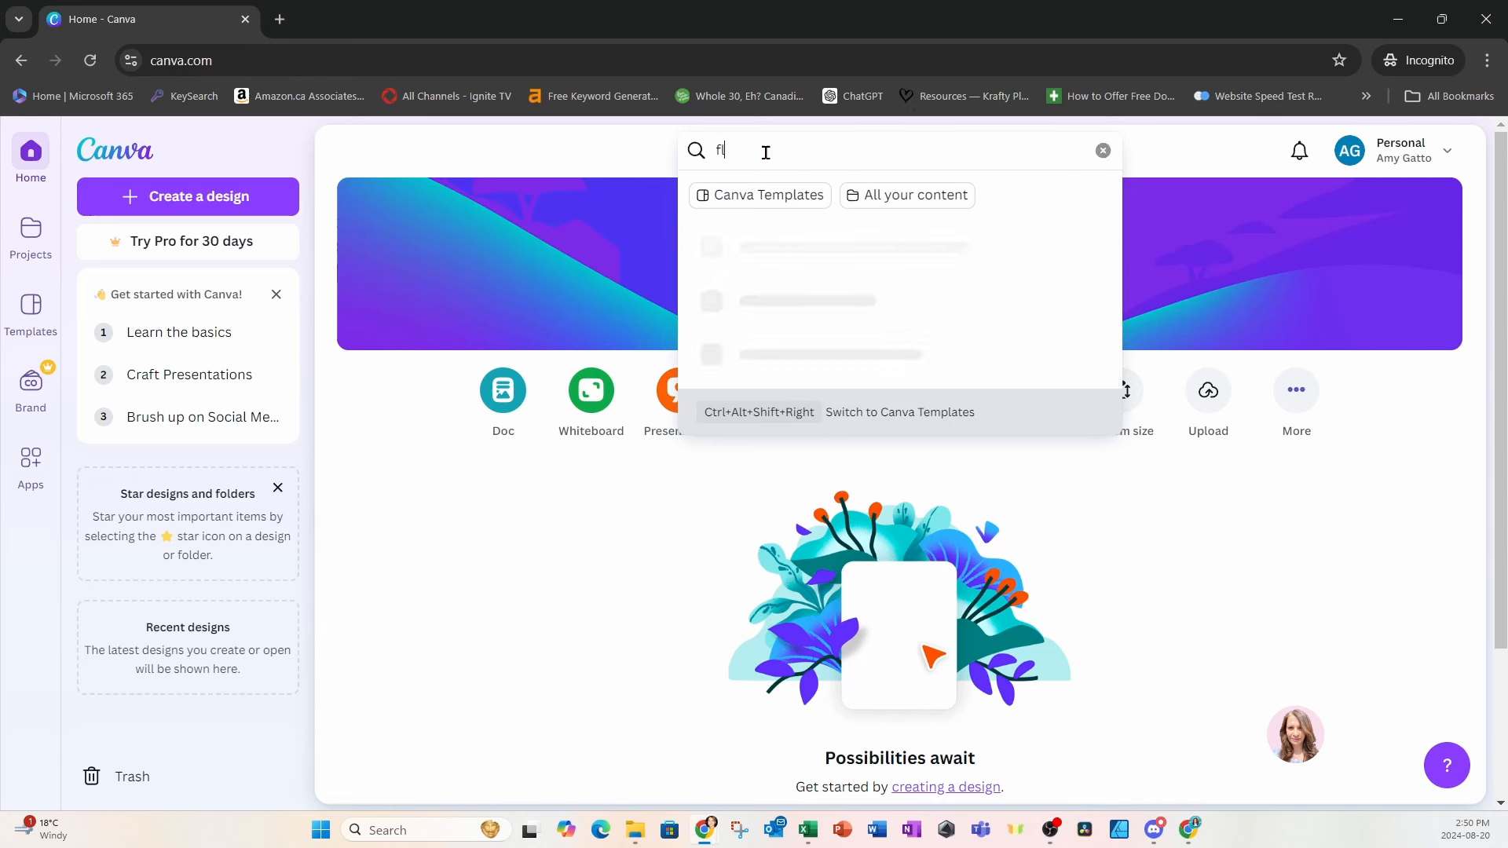
type("yers")
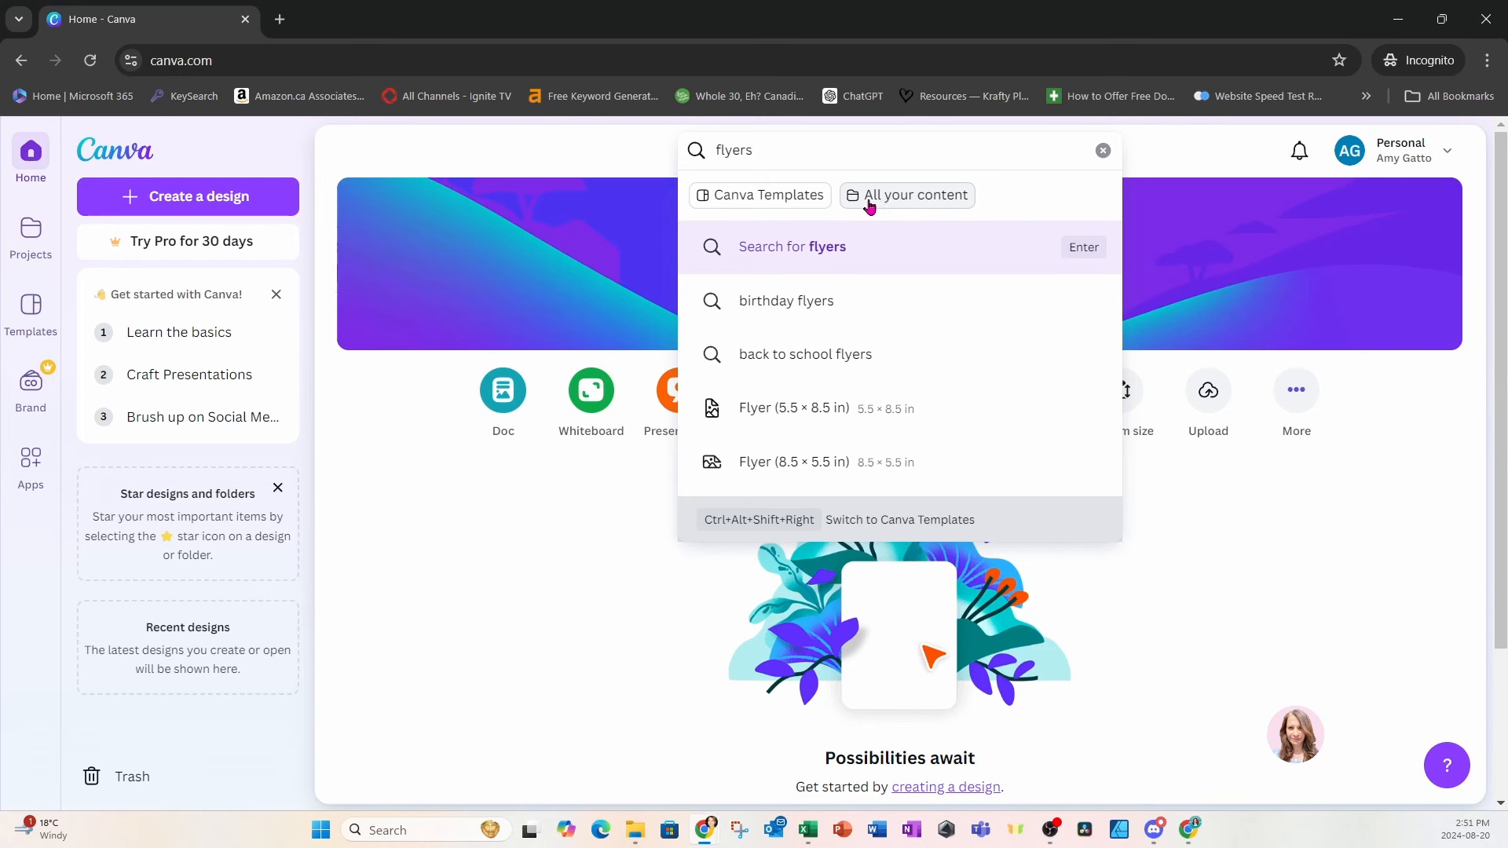
left_click(801, 203)
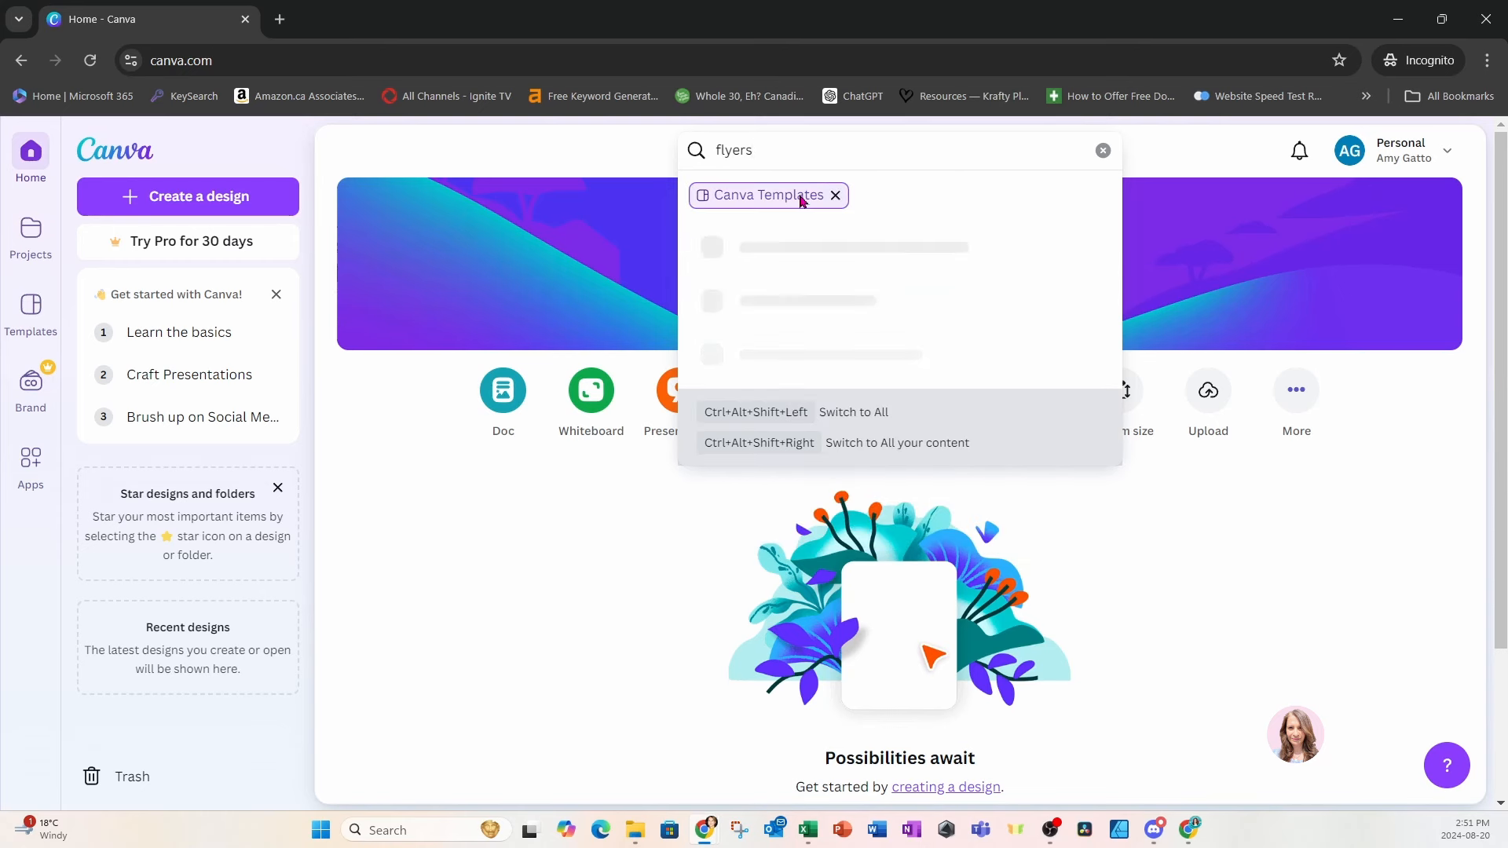
key("Return")
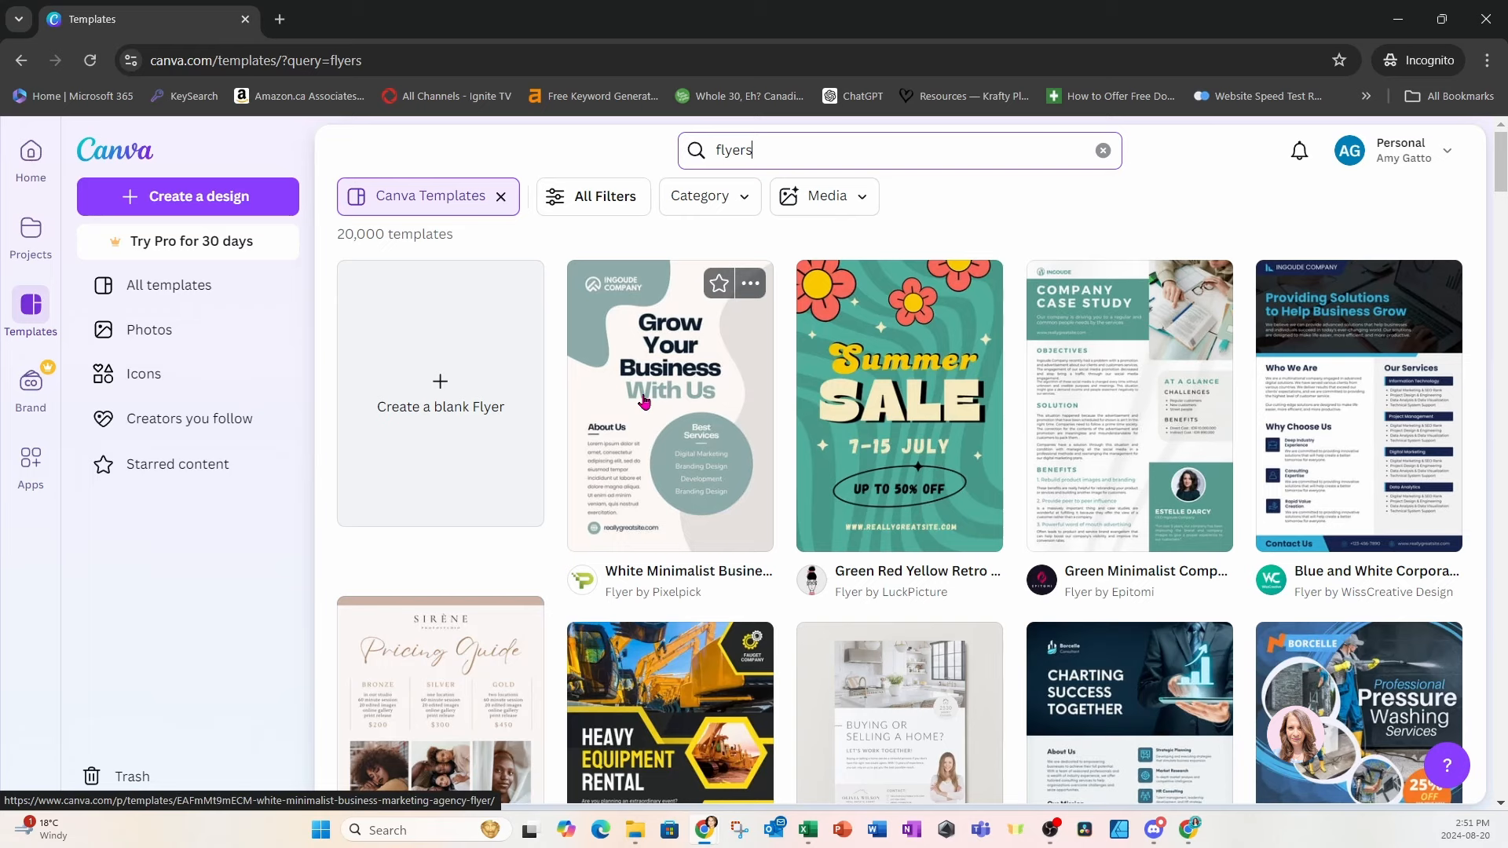
scroll(801, 463, "down", 6)
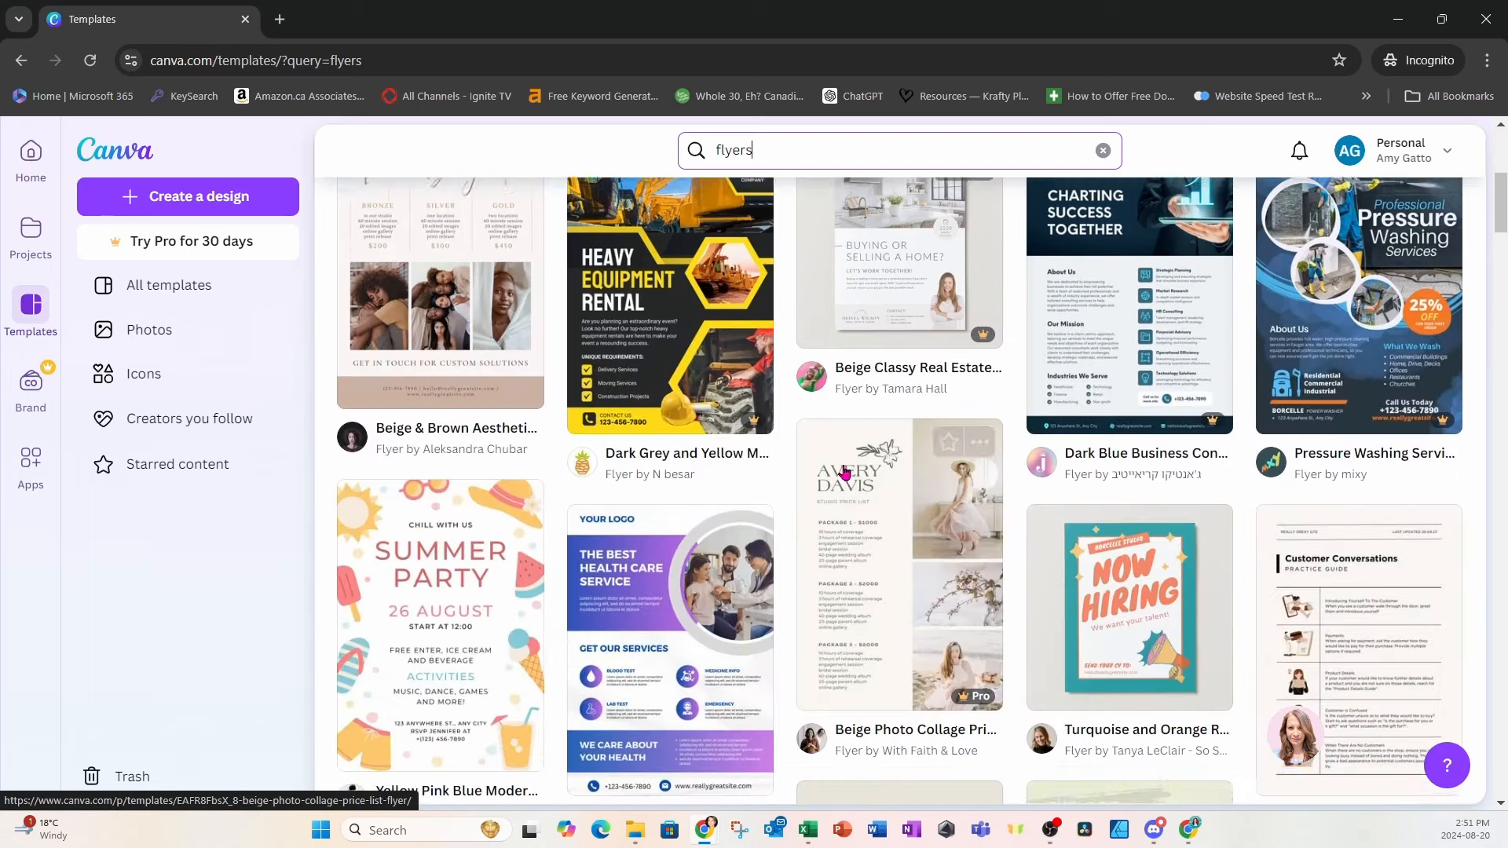
scroll(844, 471, "down", 6)
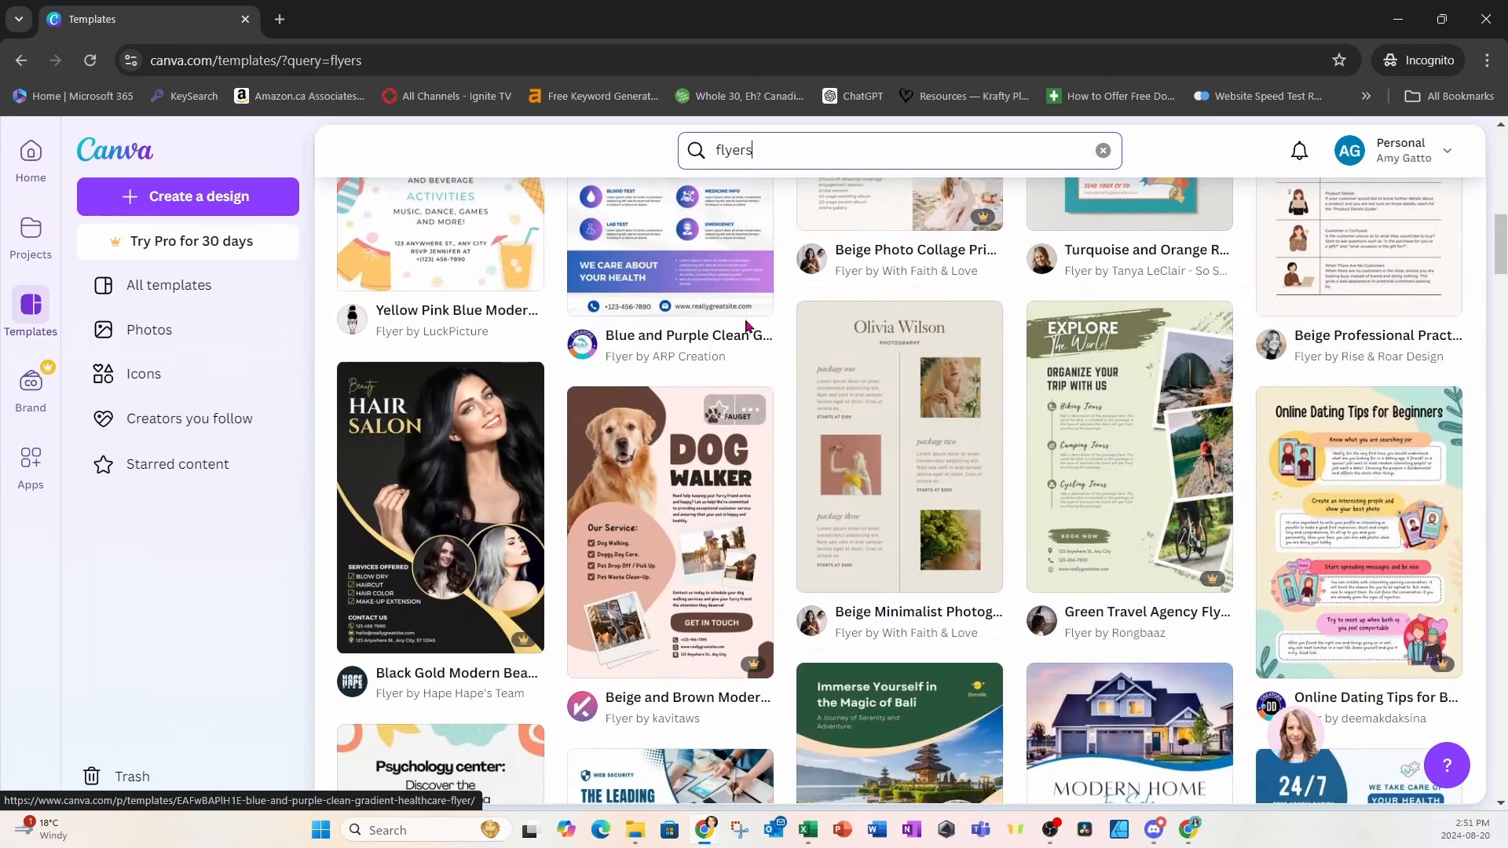
scroll(942, 432, "down", 5)
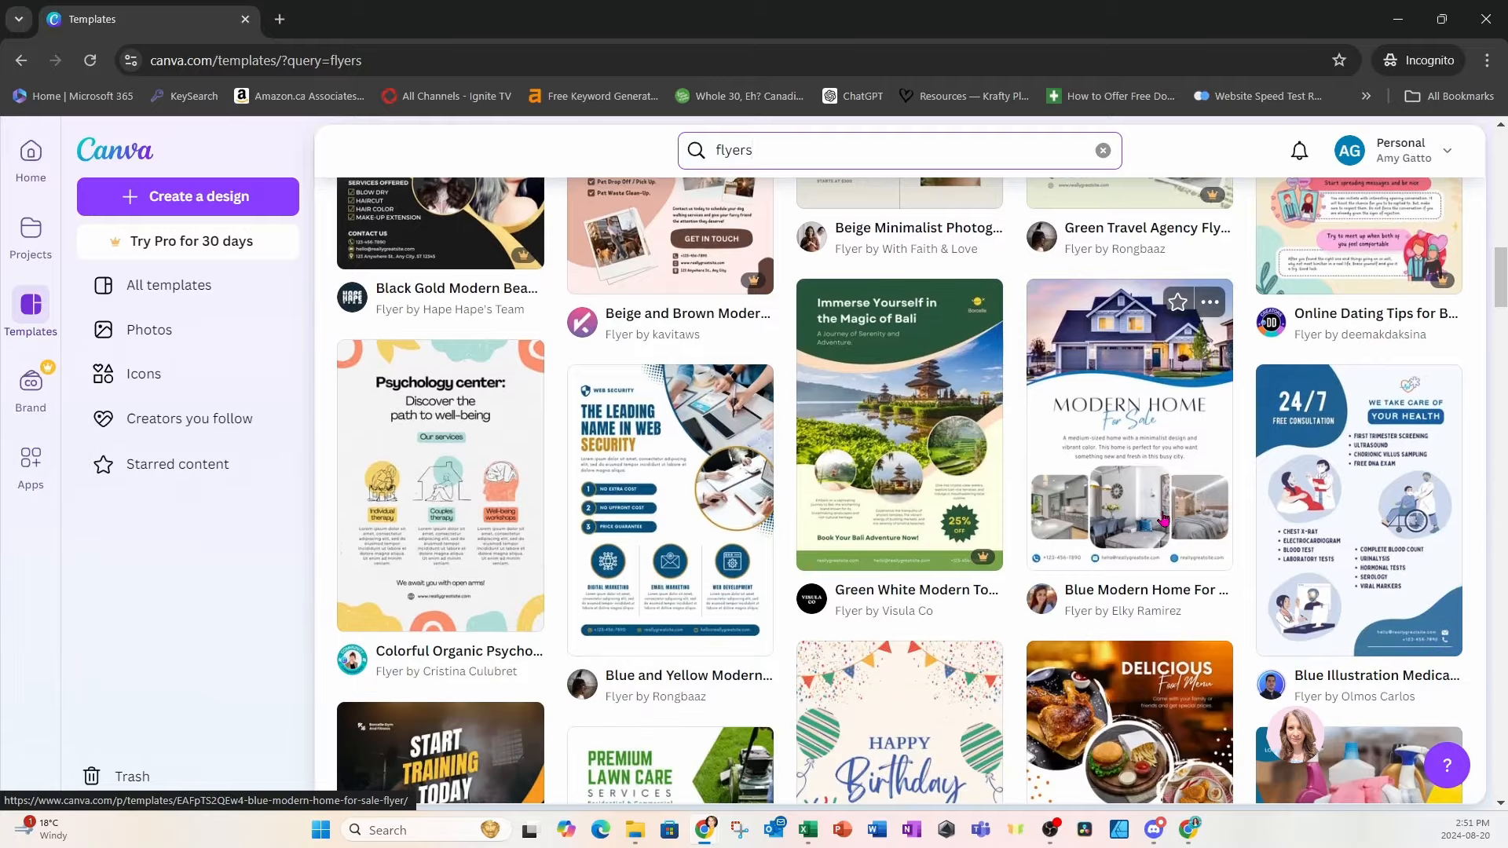
scroll(1163, 520, "down", 2)
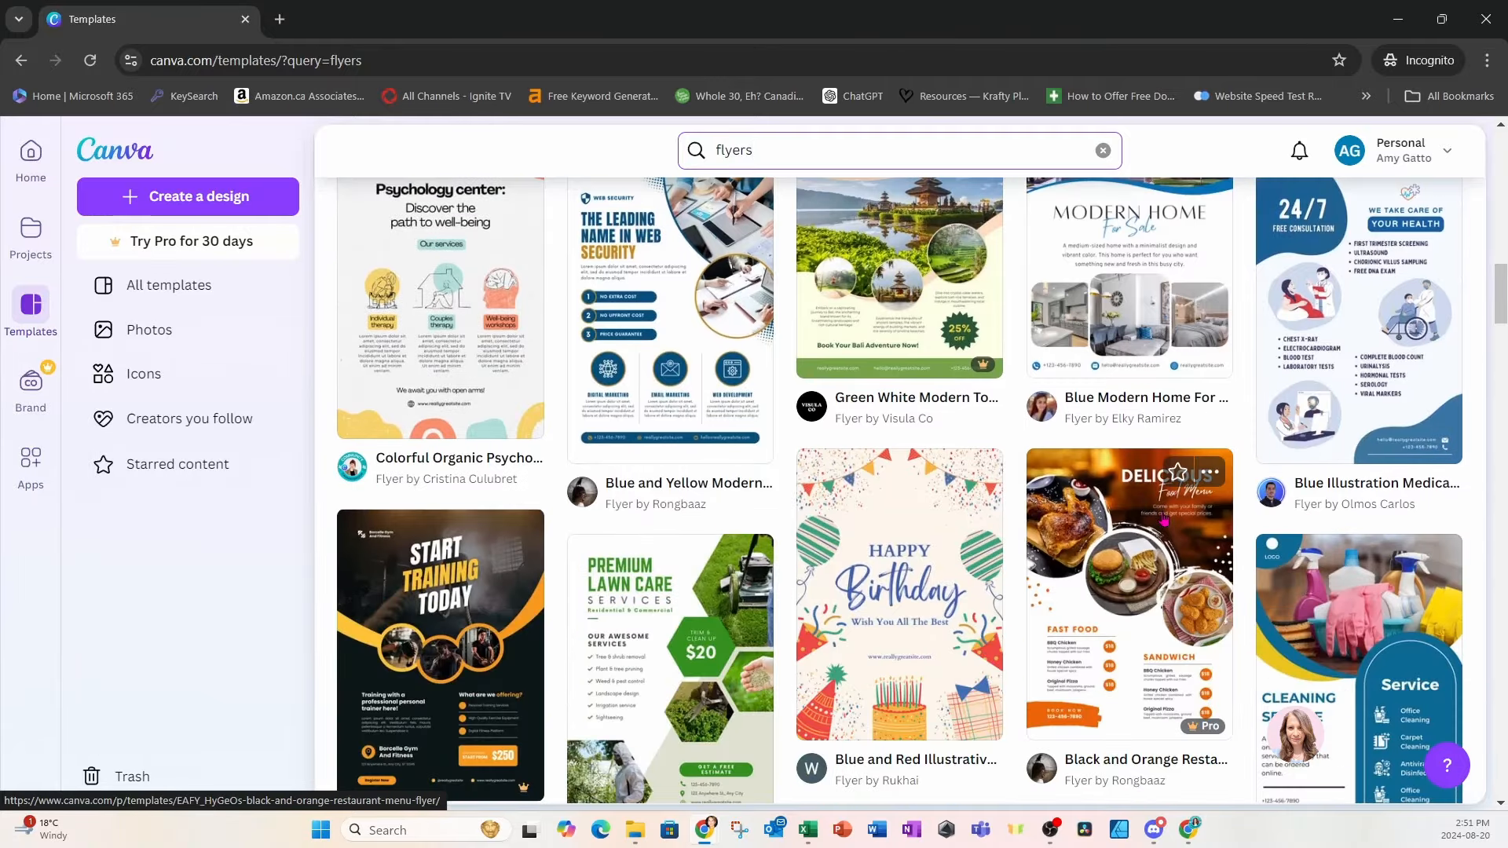
scroll(1163, 521, "up", 14)
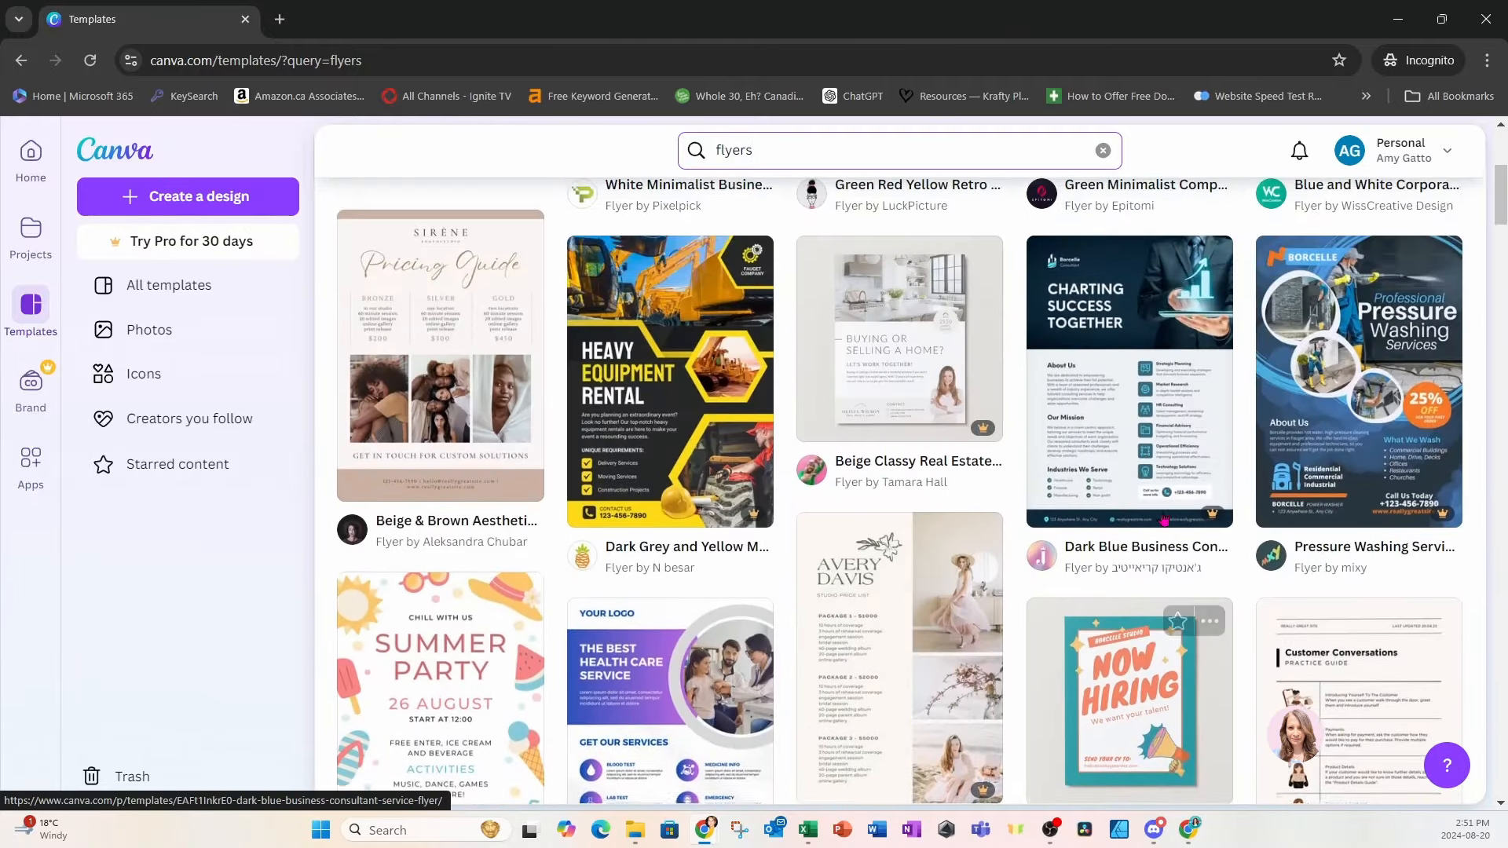
scroll(1163, 521, "up", 5)
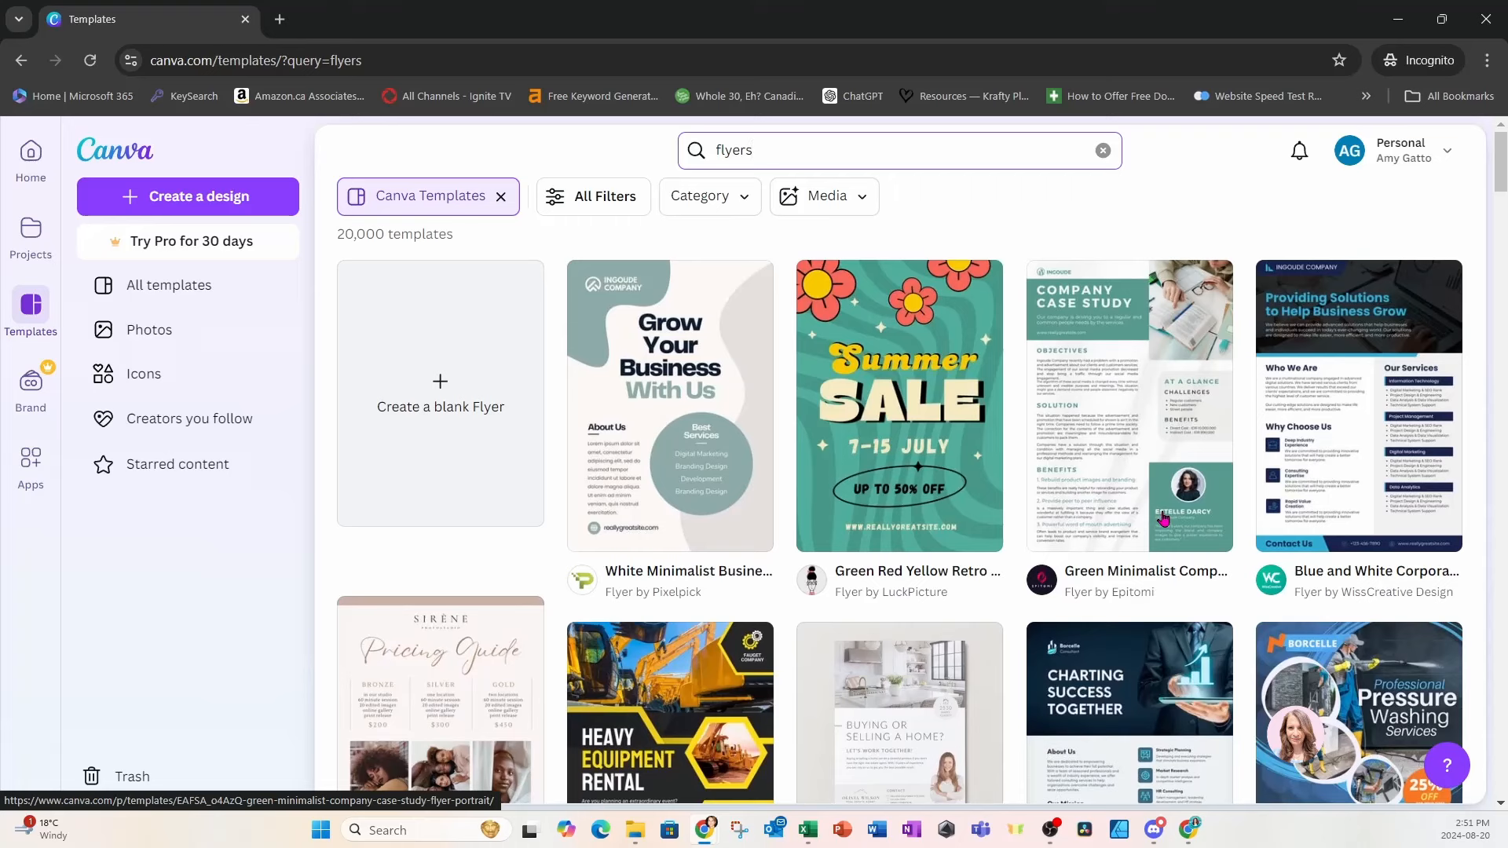
mouse_move(1162, 518)
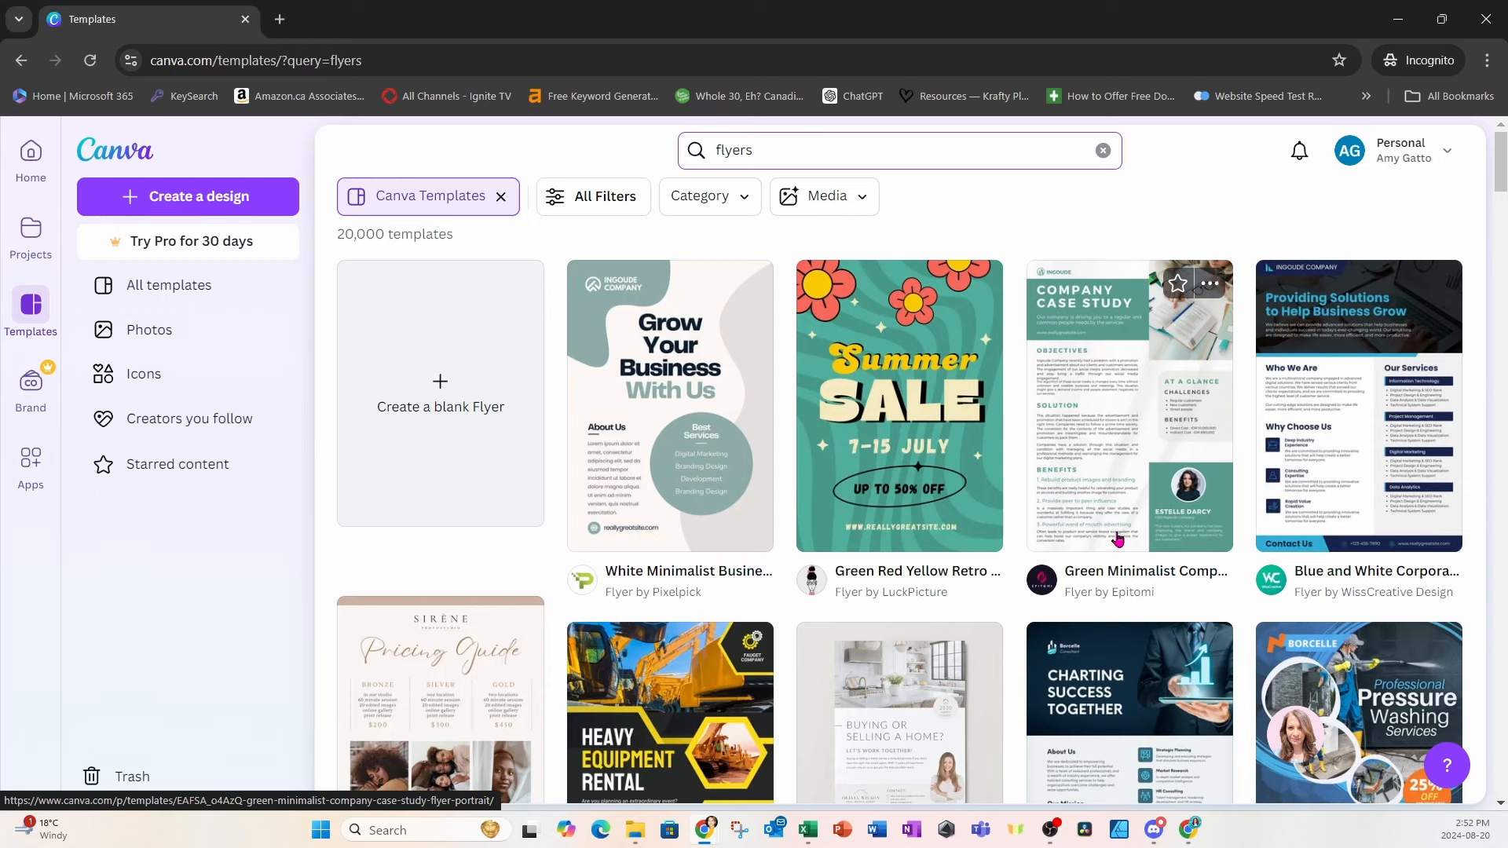
Step: Go back to Canva's Home page using the sidebar Home icon
left_click(31, 155)
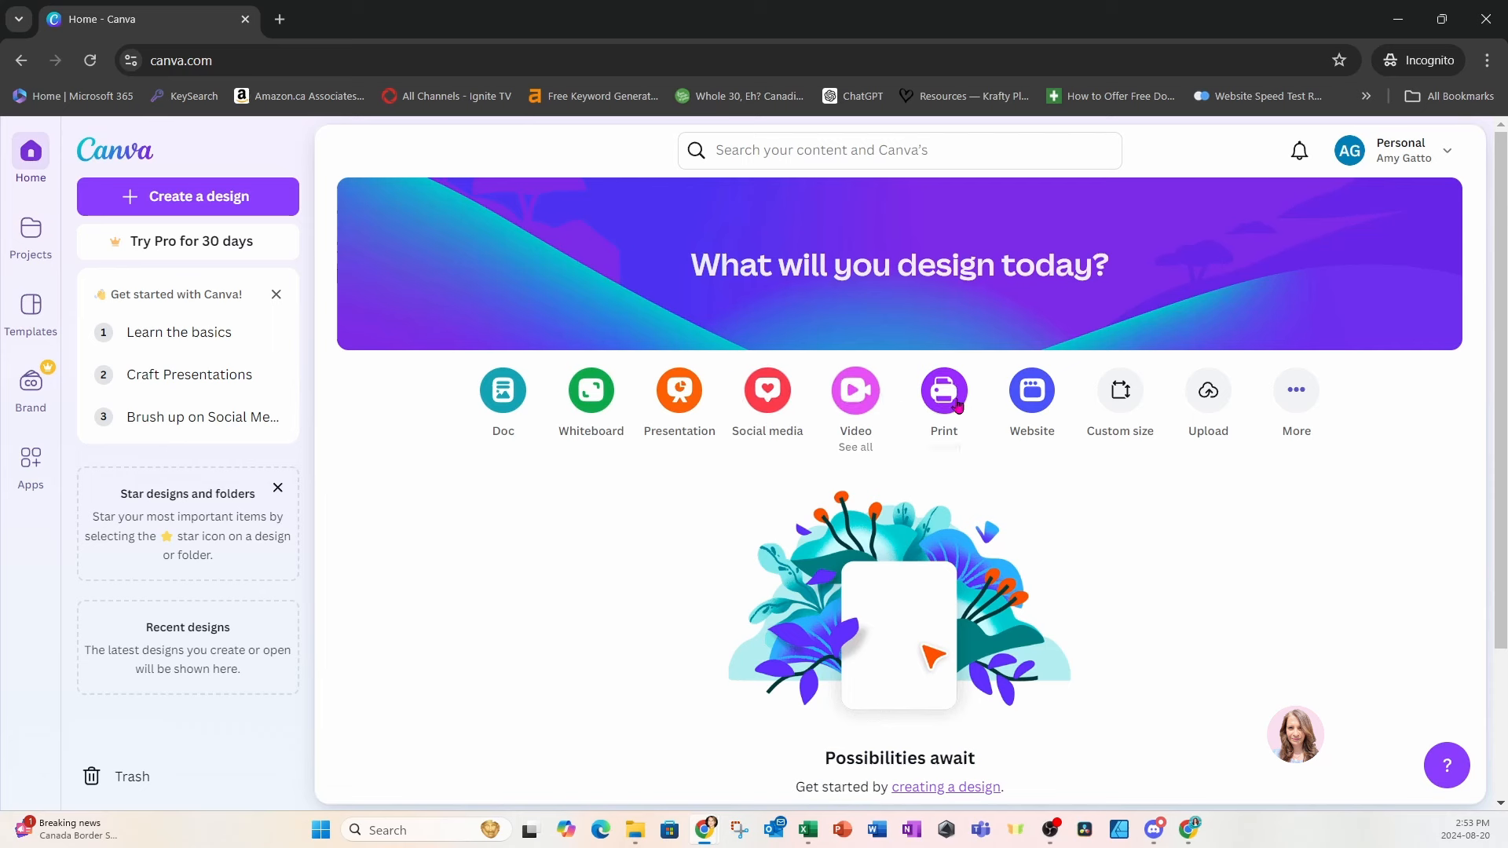
Step: Enter a custom size of width 10 and height 8, with units in inches
left_click(1122, 397)
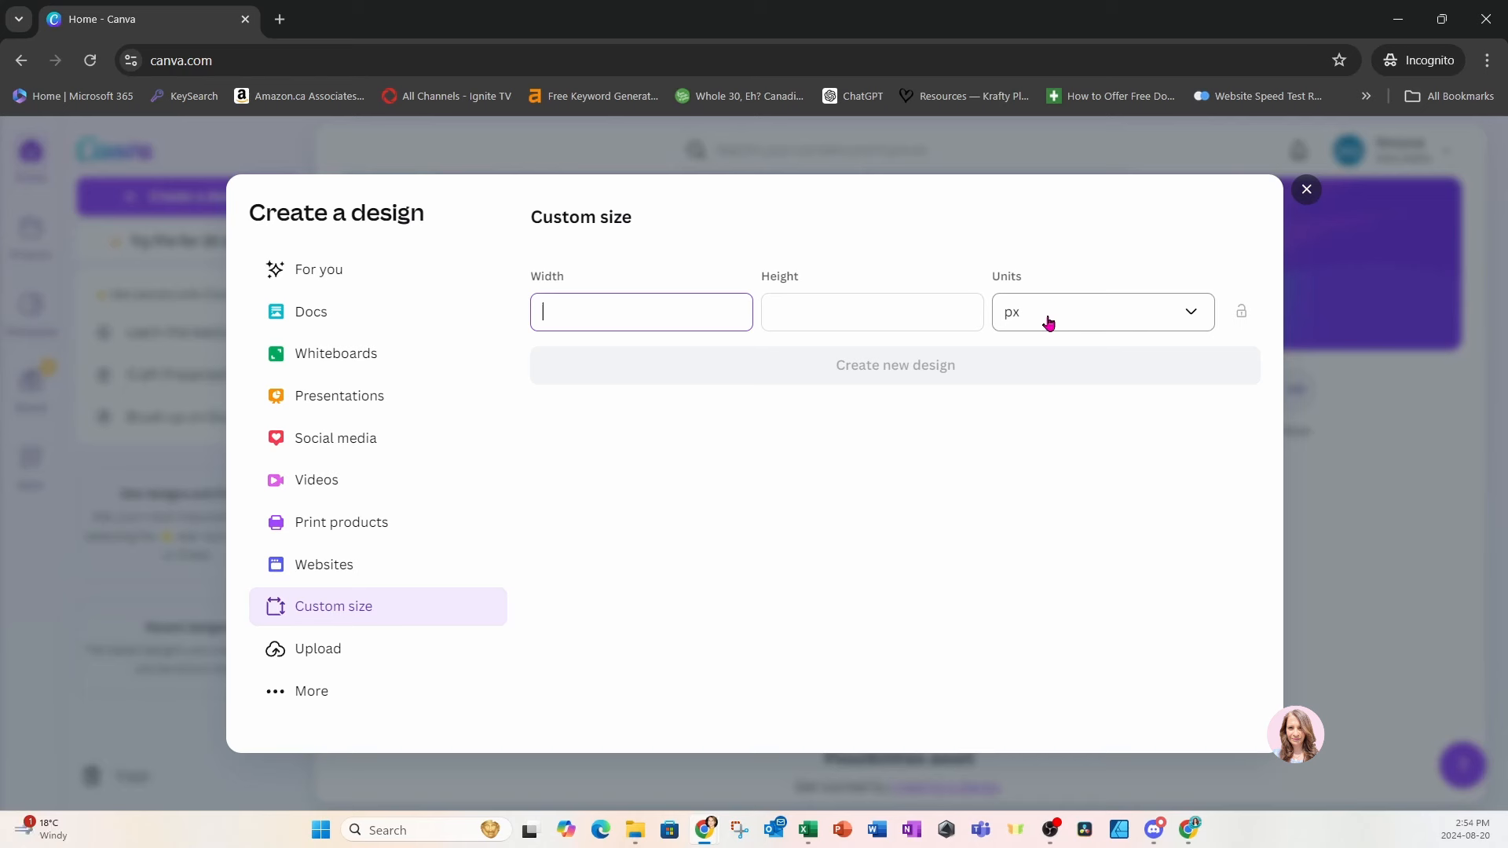
left_click(1192, 316)
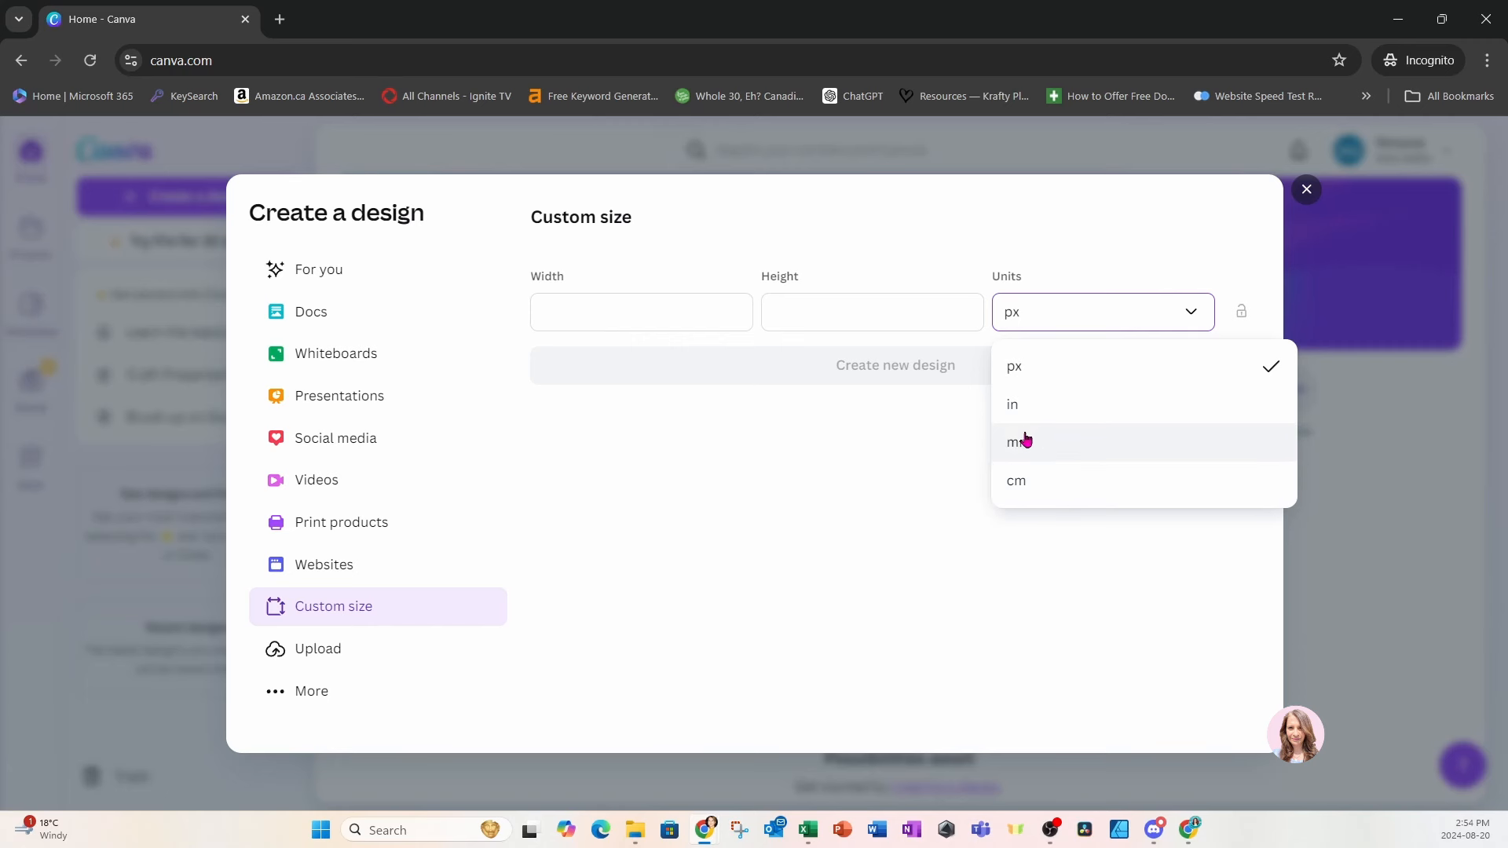
left_click(1012, 406)
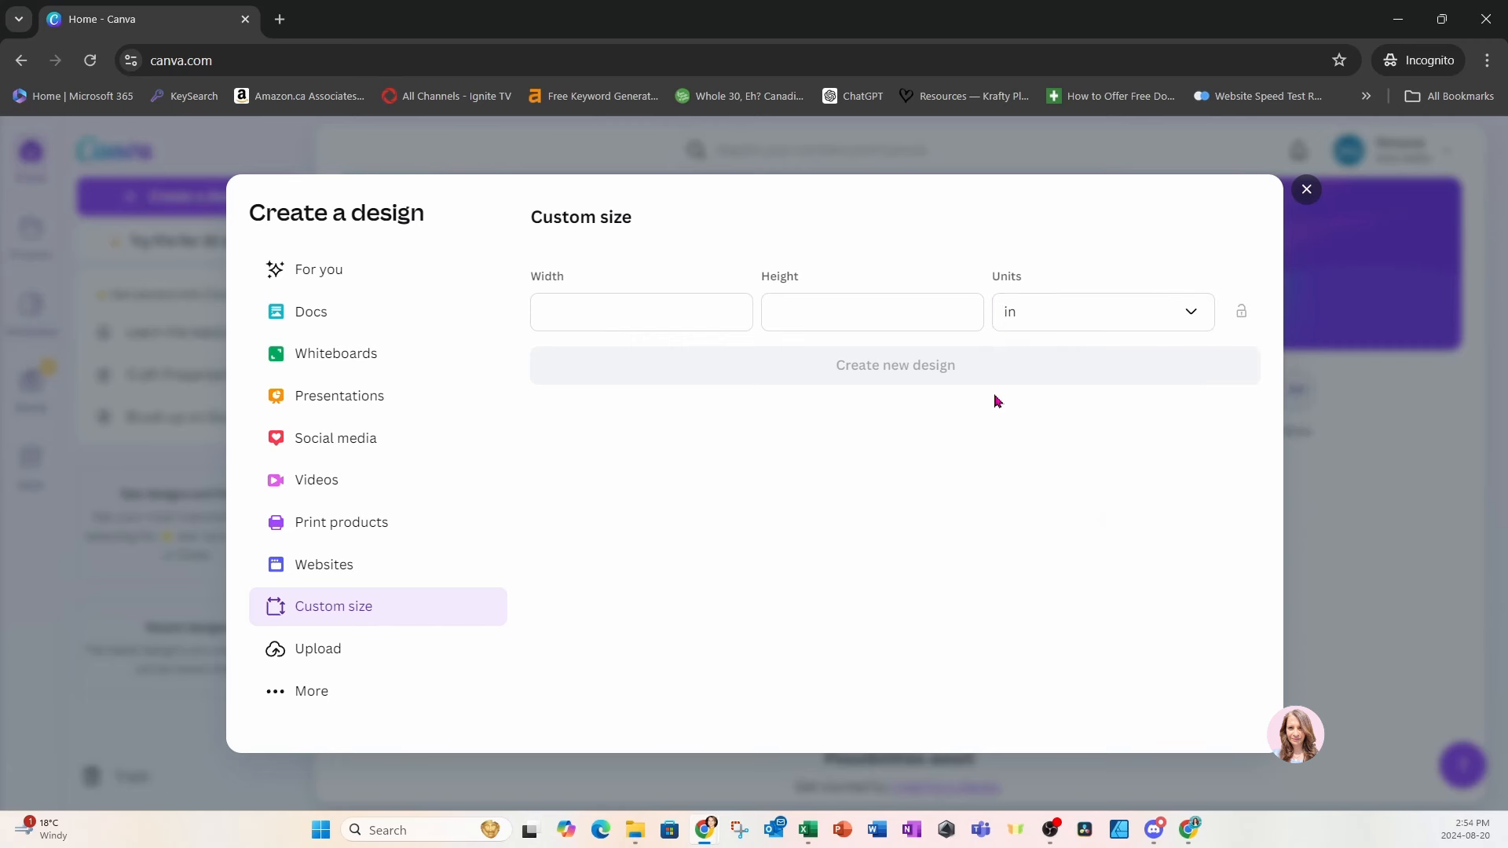
left_click(673, 315)
type("10")
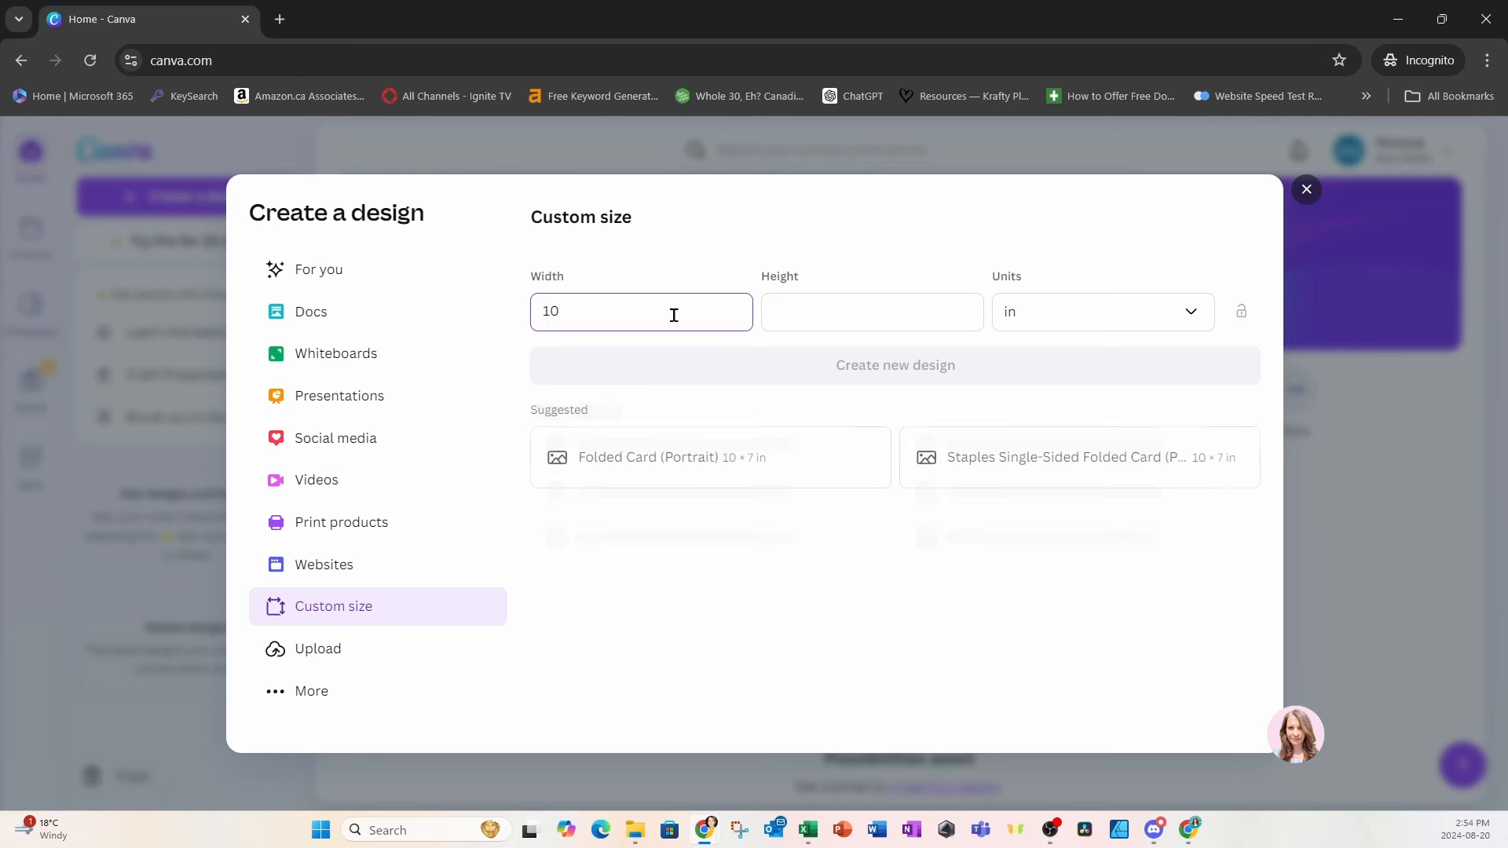
left_click(813, 323)
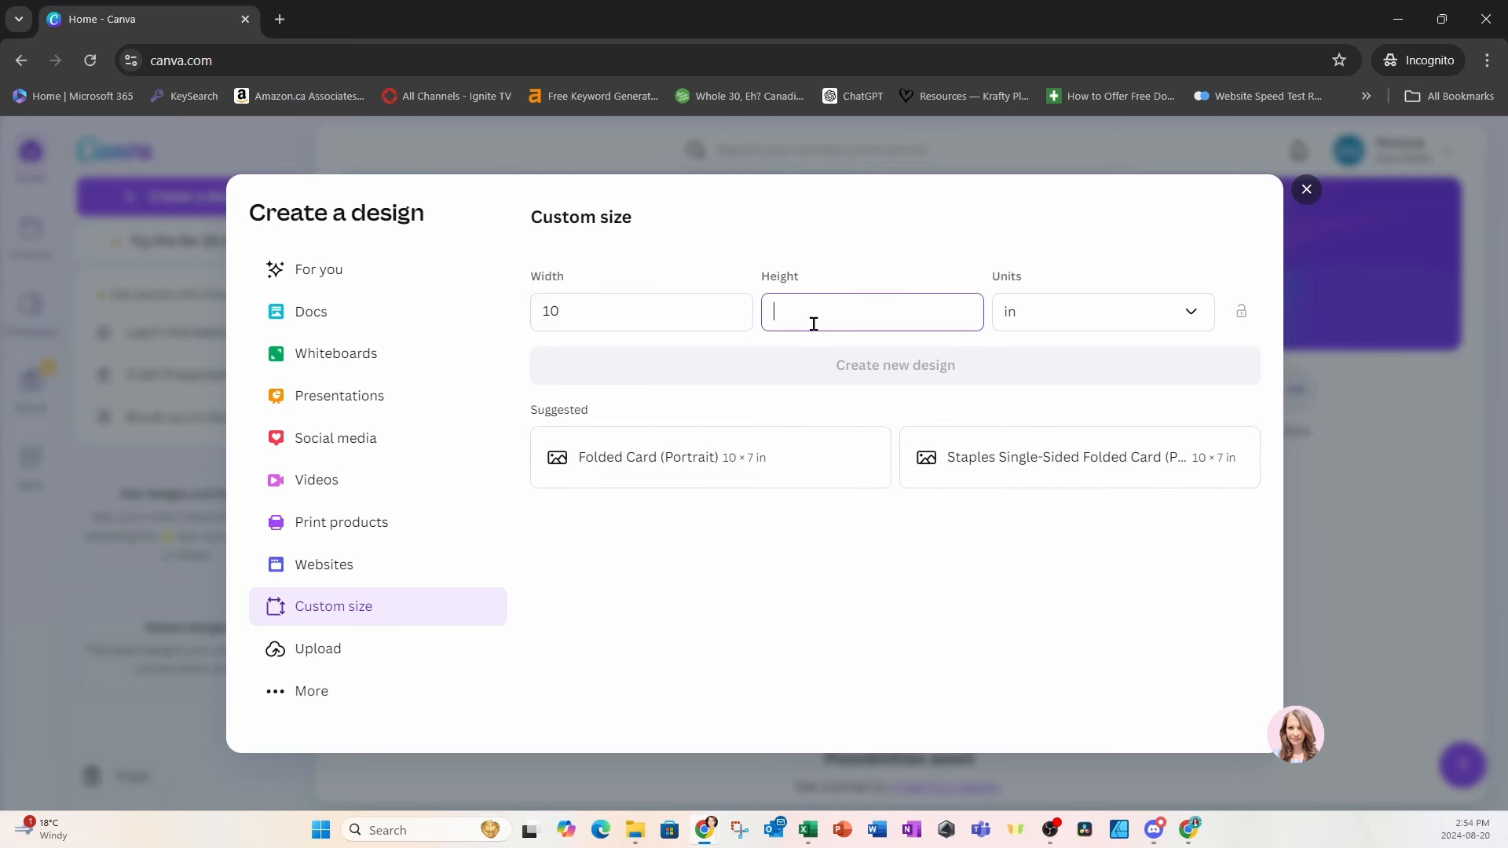
type("8")
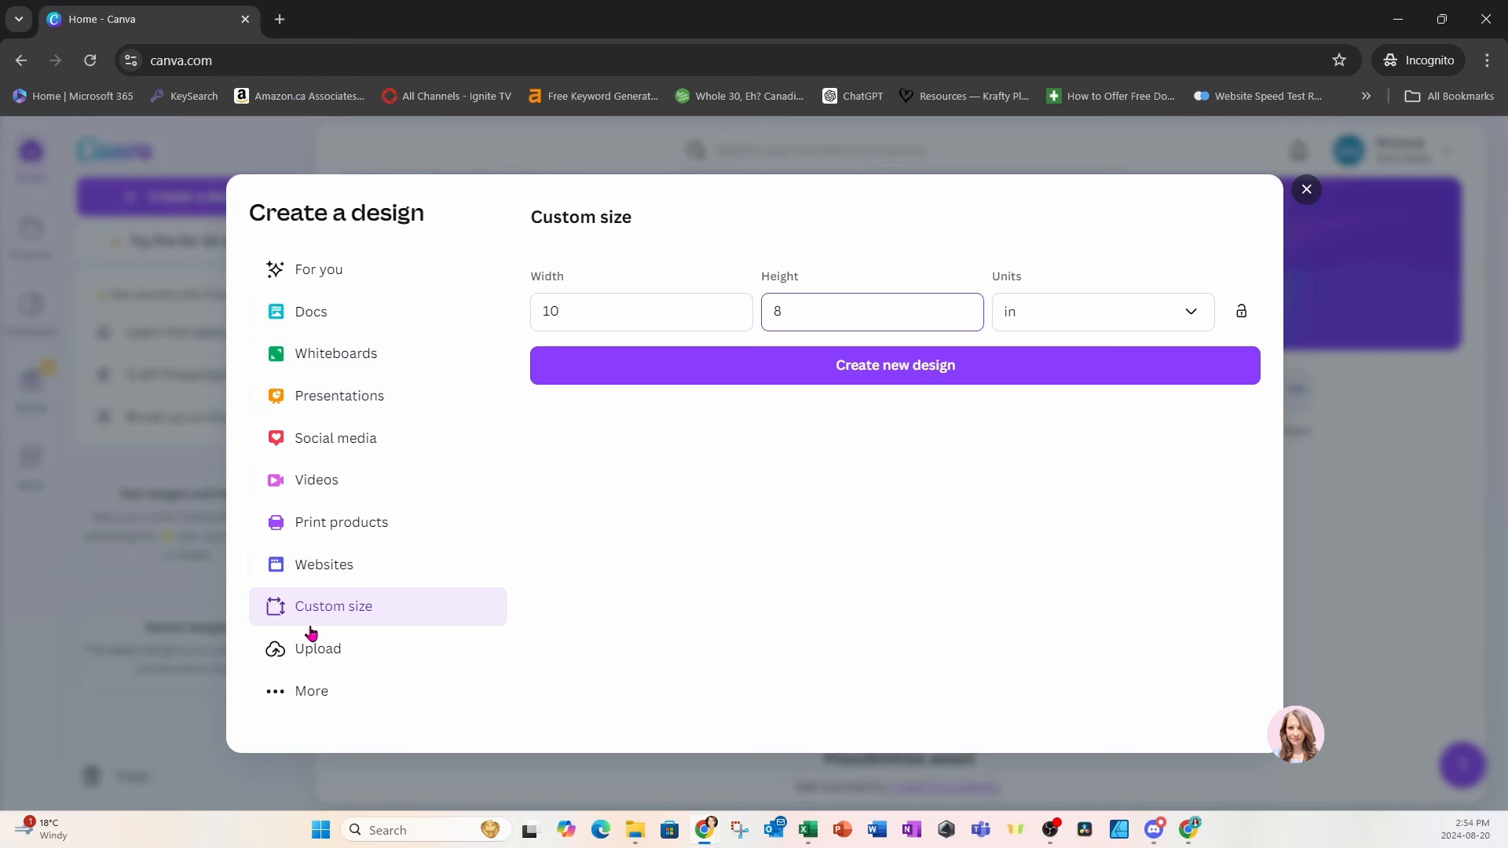
Step: Glance at the Social media options, then create the 10 × 8 in custom design
left_click(302, 455)
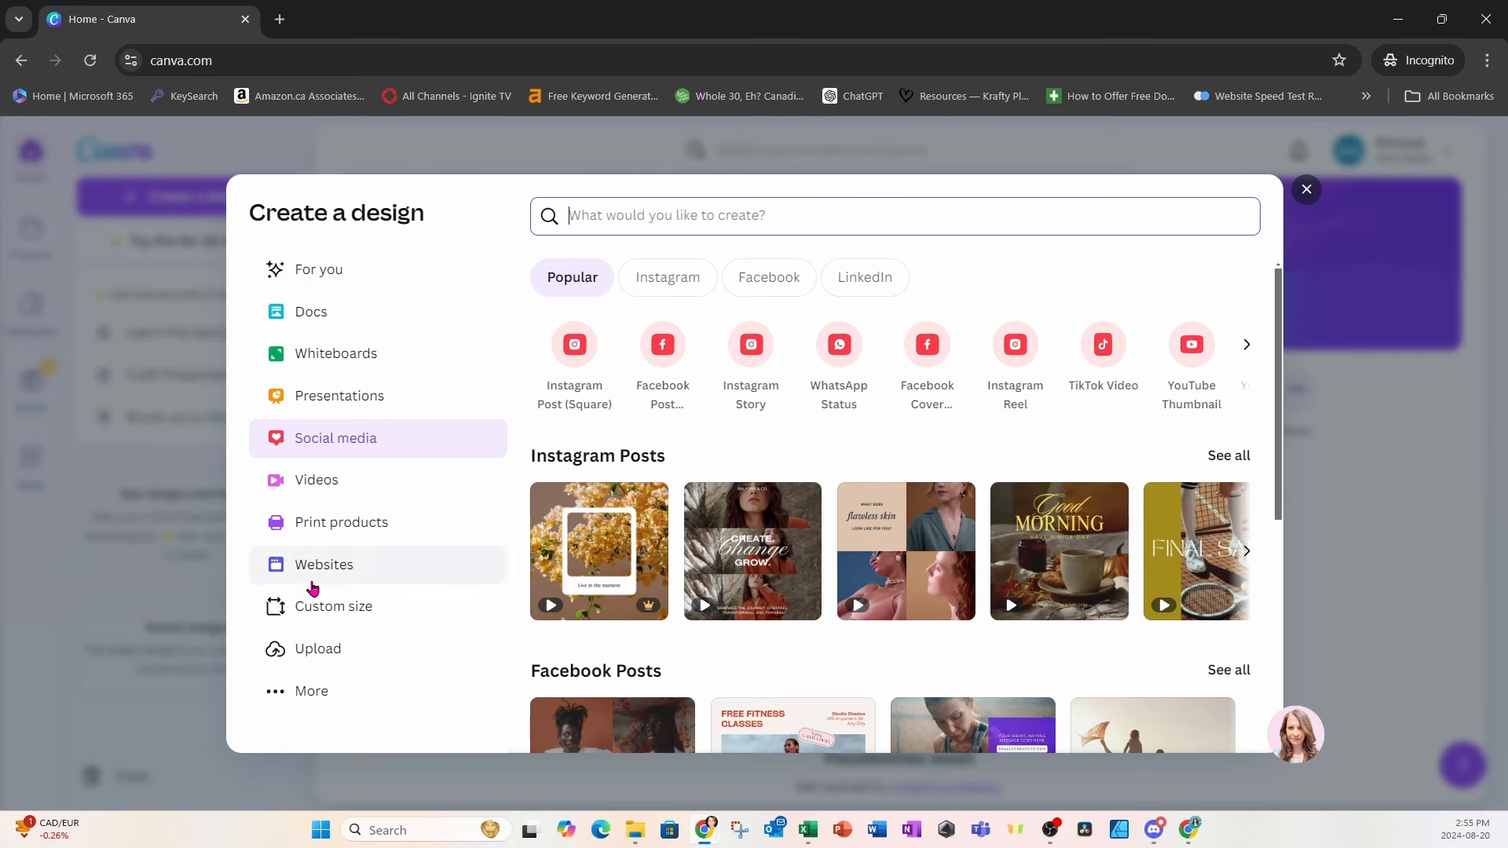
left_click(306, 611)
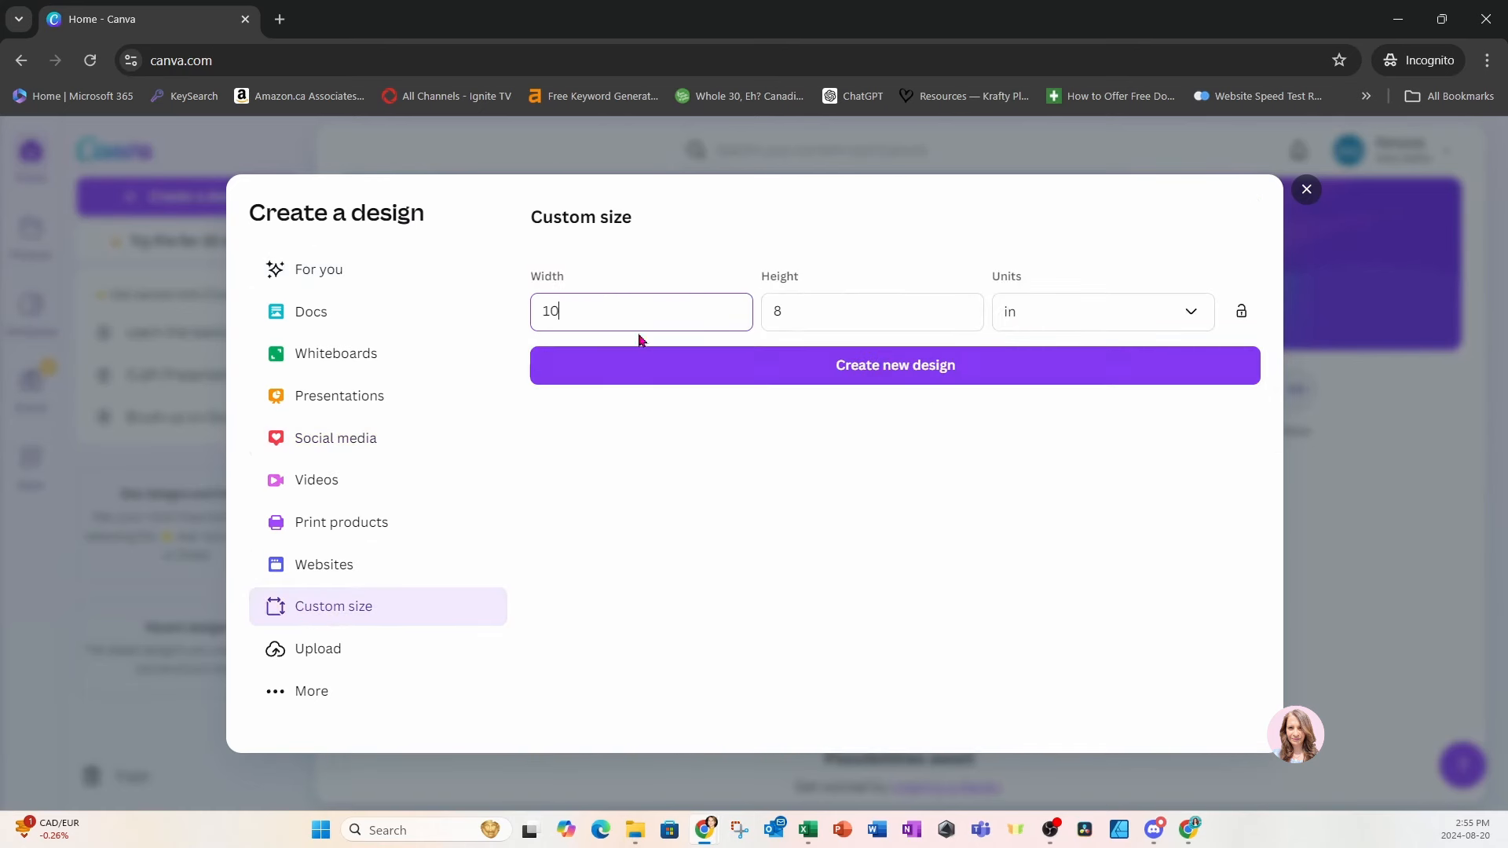
left_click(720, 368)
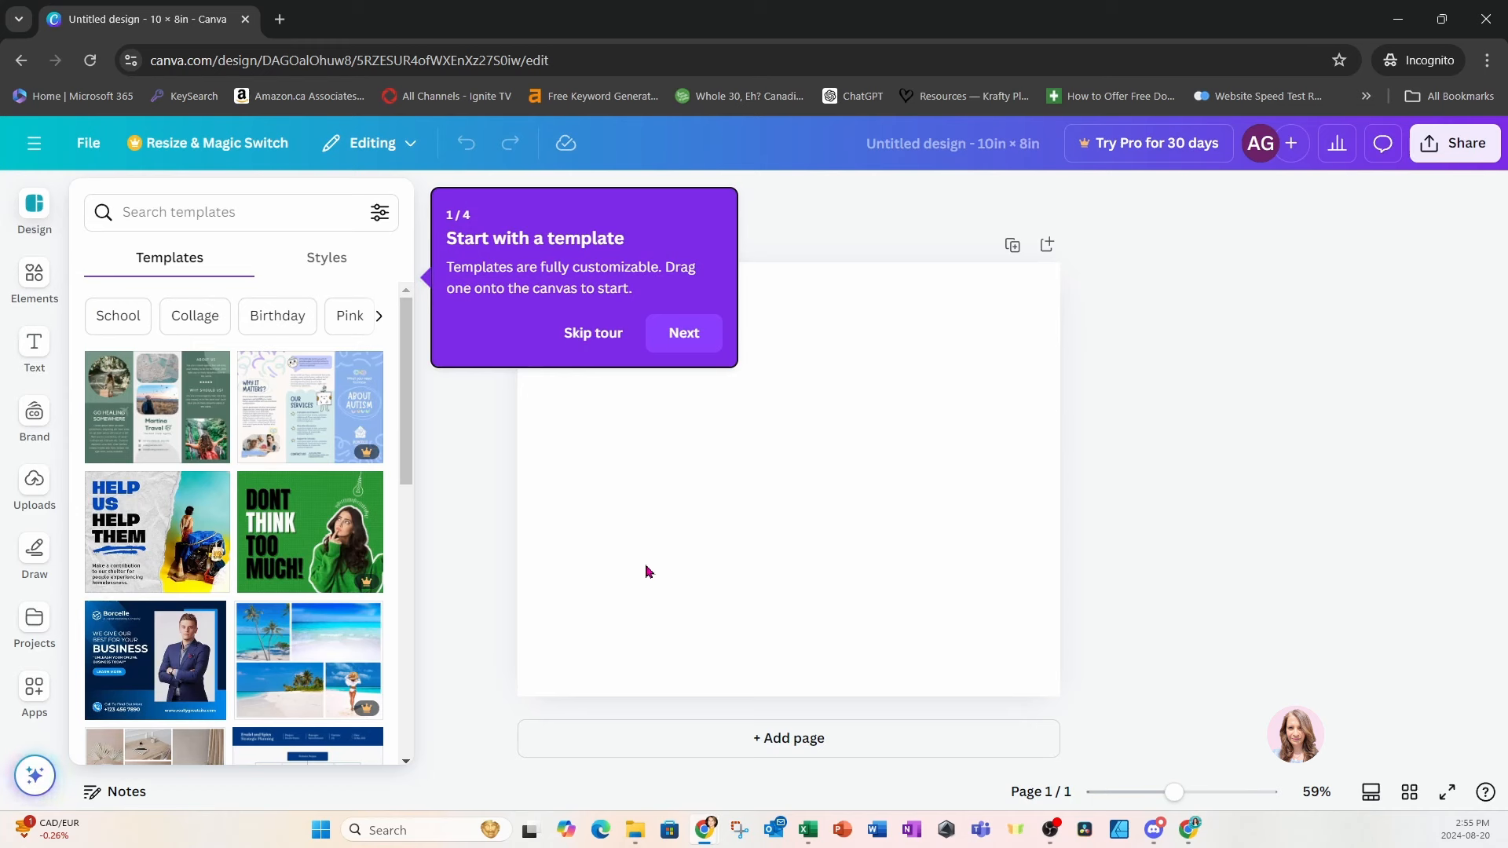
Step: Skip the 'Start with a template' tour popup
left_click(603, 336)
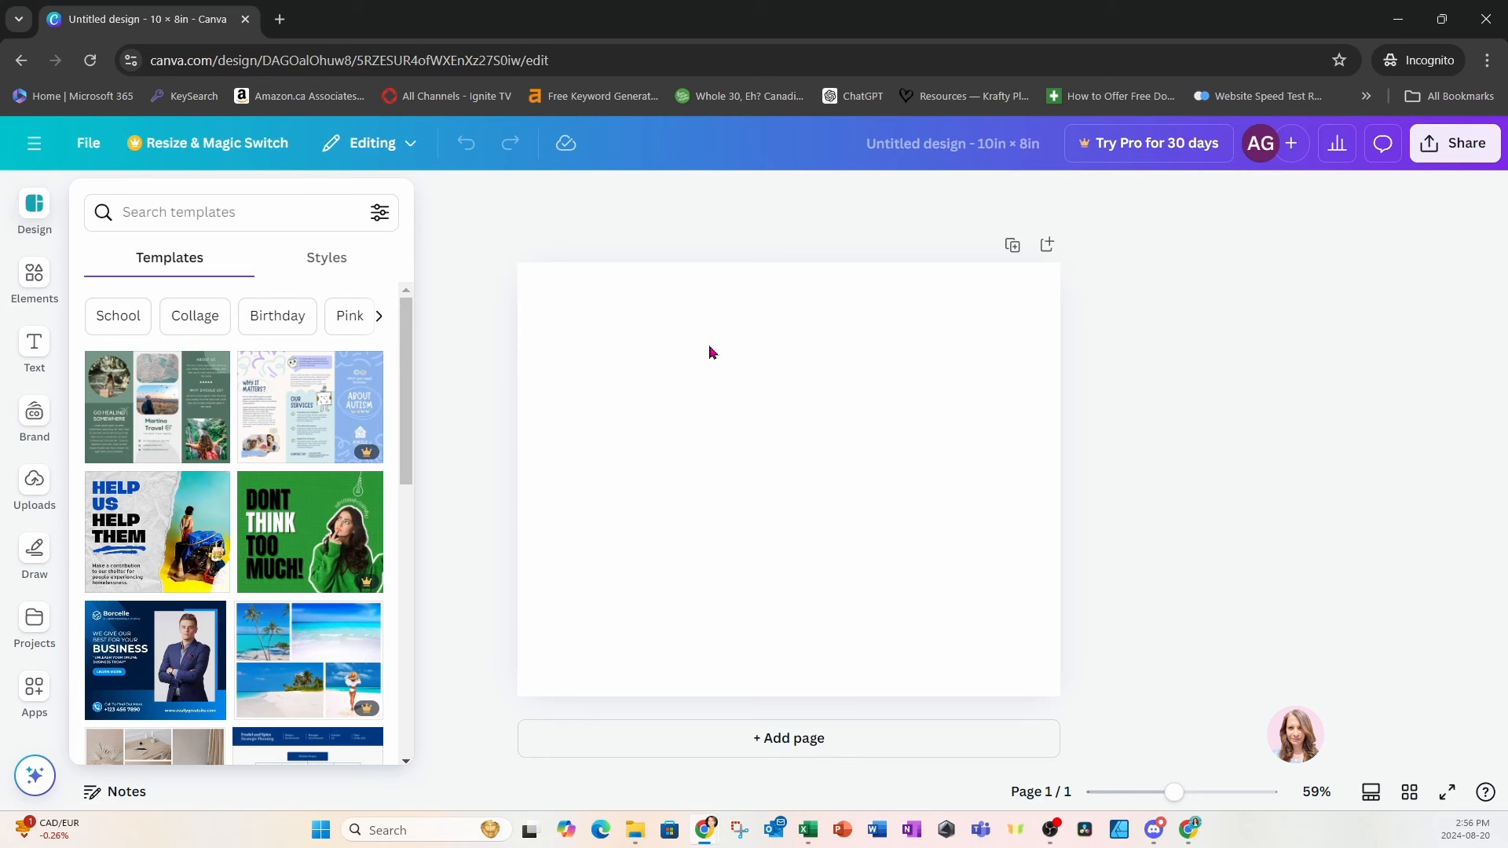
Step: Close the Templates panel and undo the last change with Ctrl+Z
left_click(719, 468)
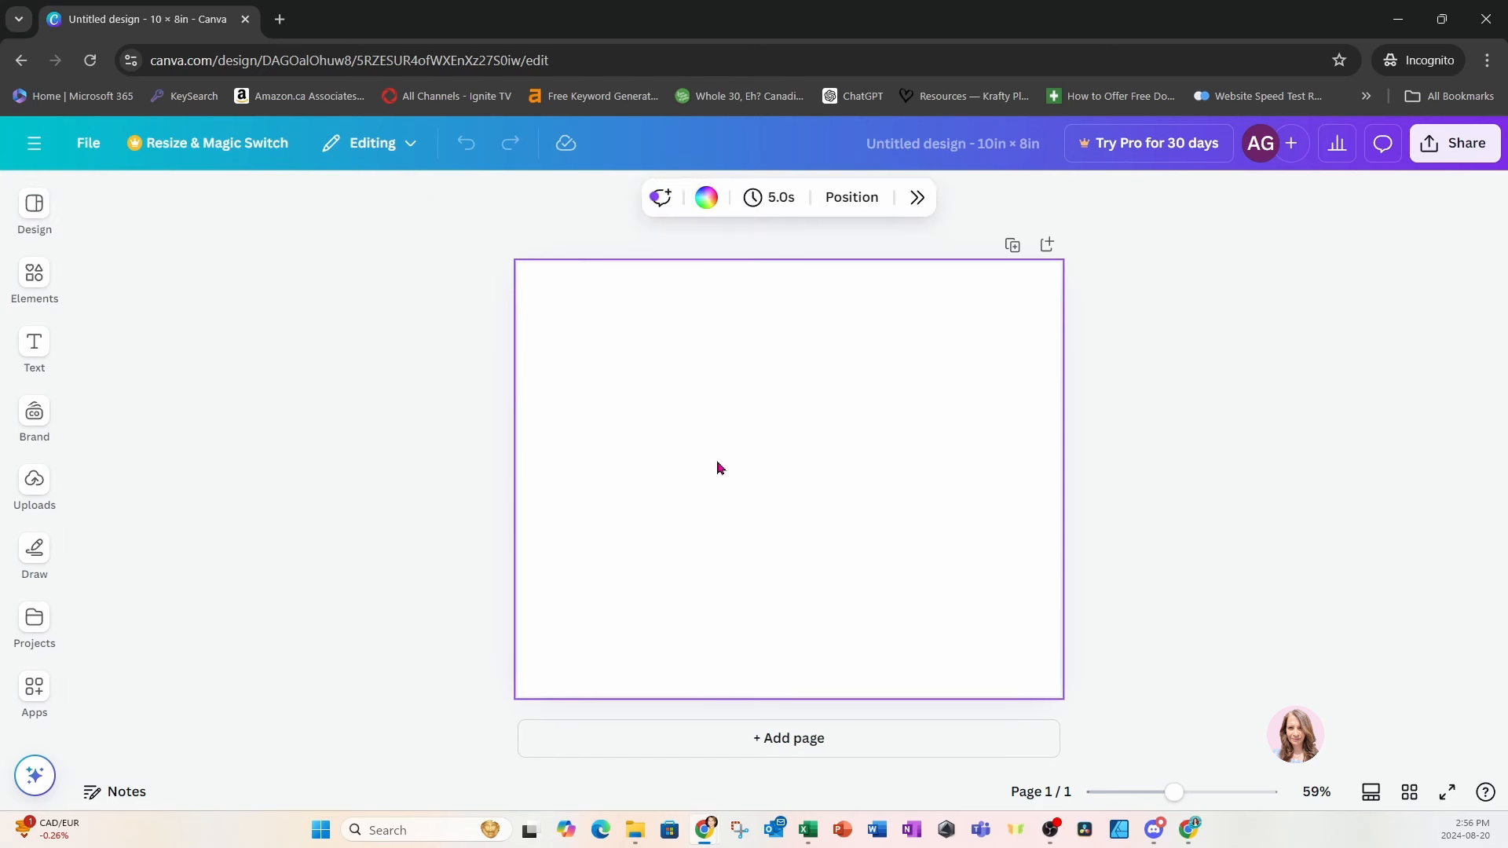
key("ctrl+z")
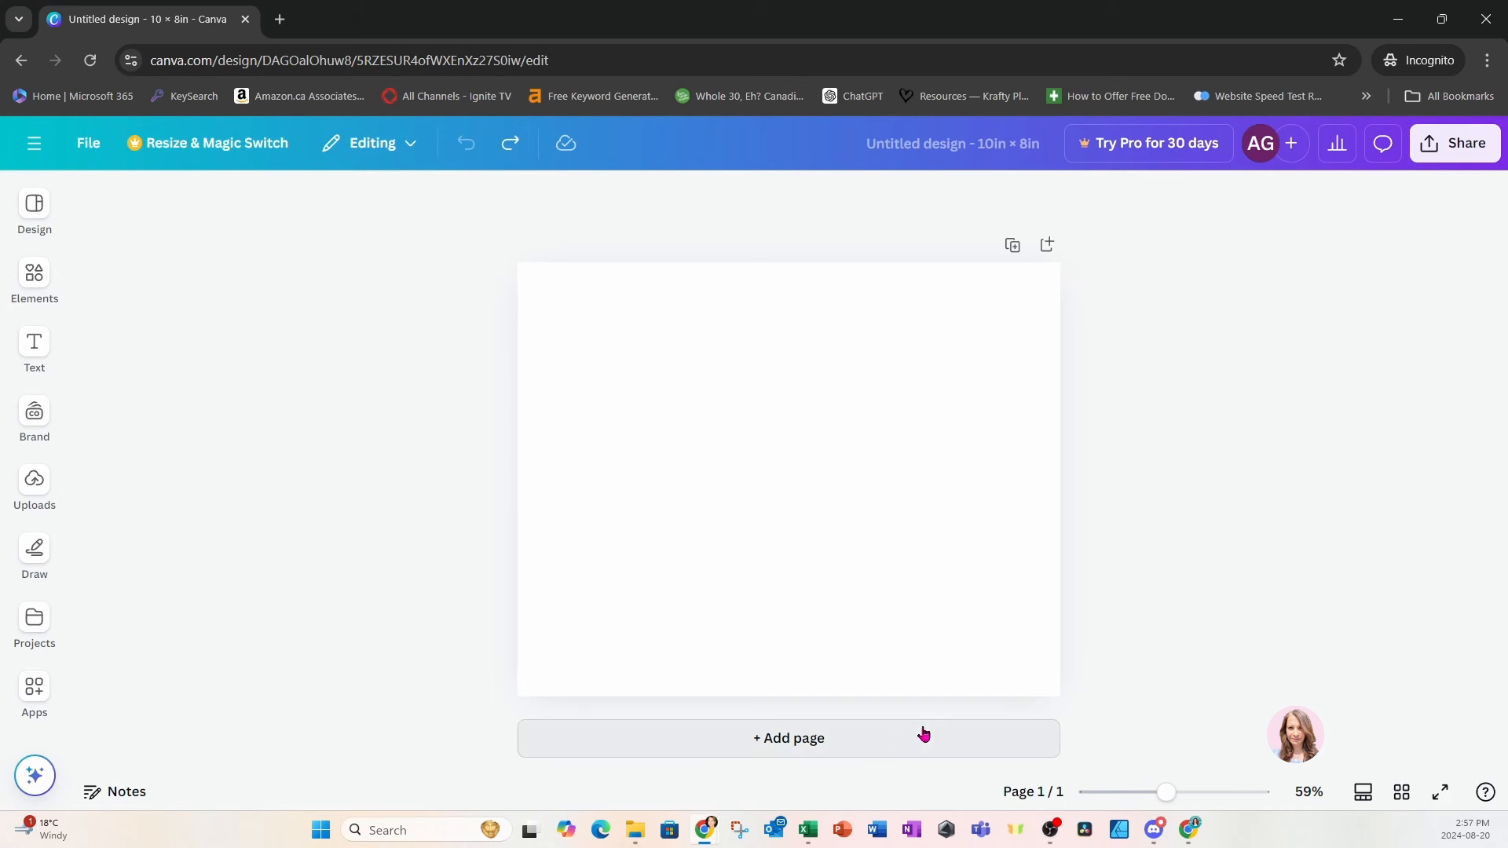
Step: Add a second page, then give page 1 the title 'Home'
left_click(889, 746)
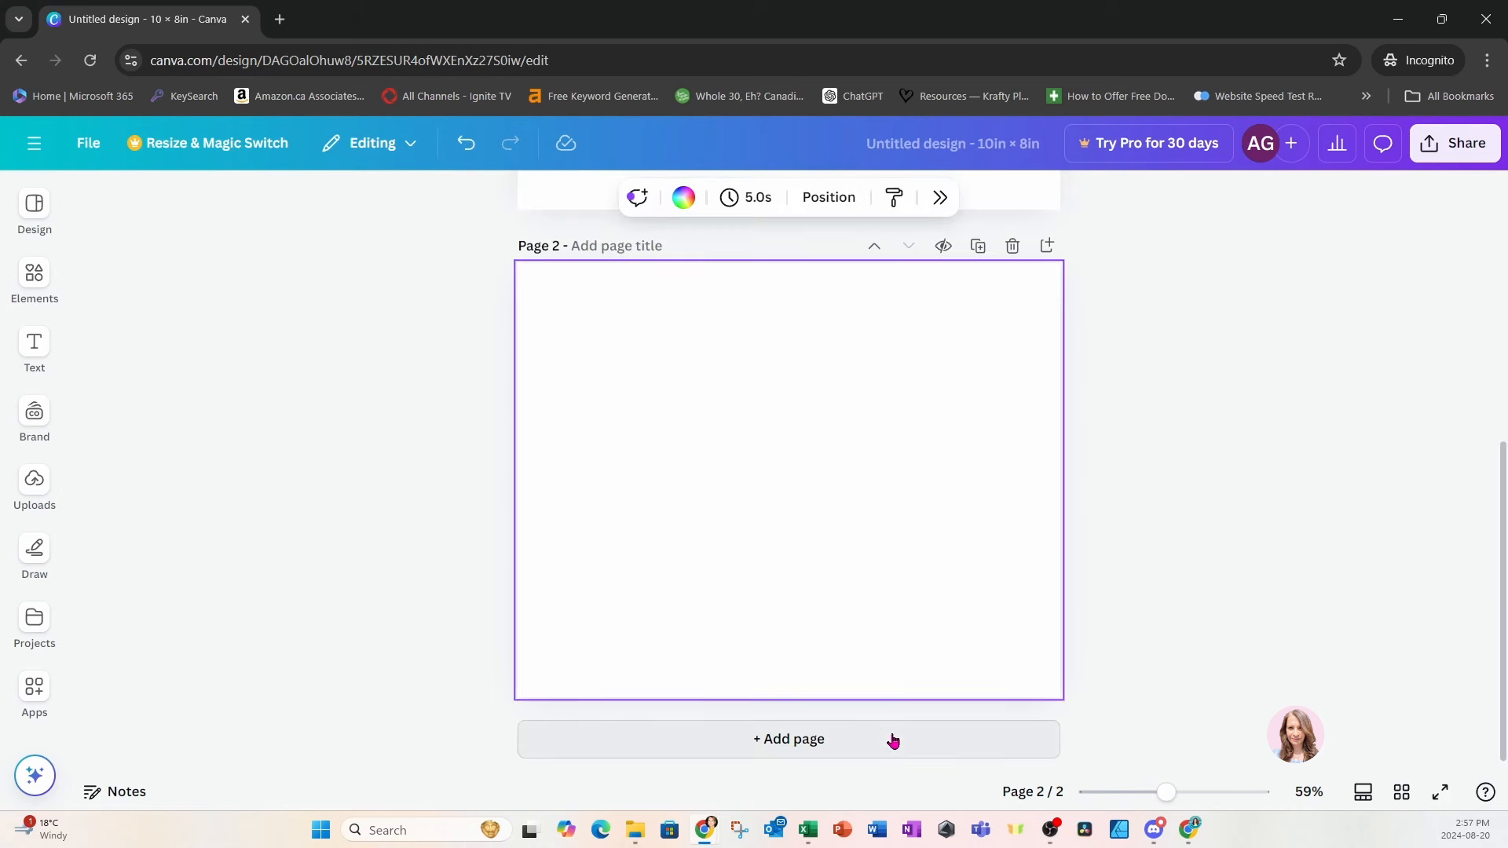
scroll(1138, 627, "up", 3)
scroll(1138, 627, "up", 3)
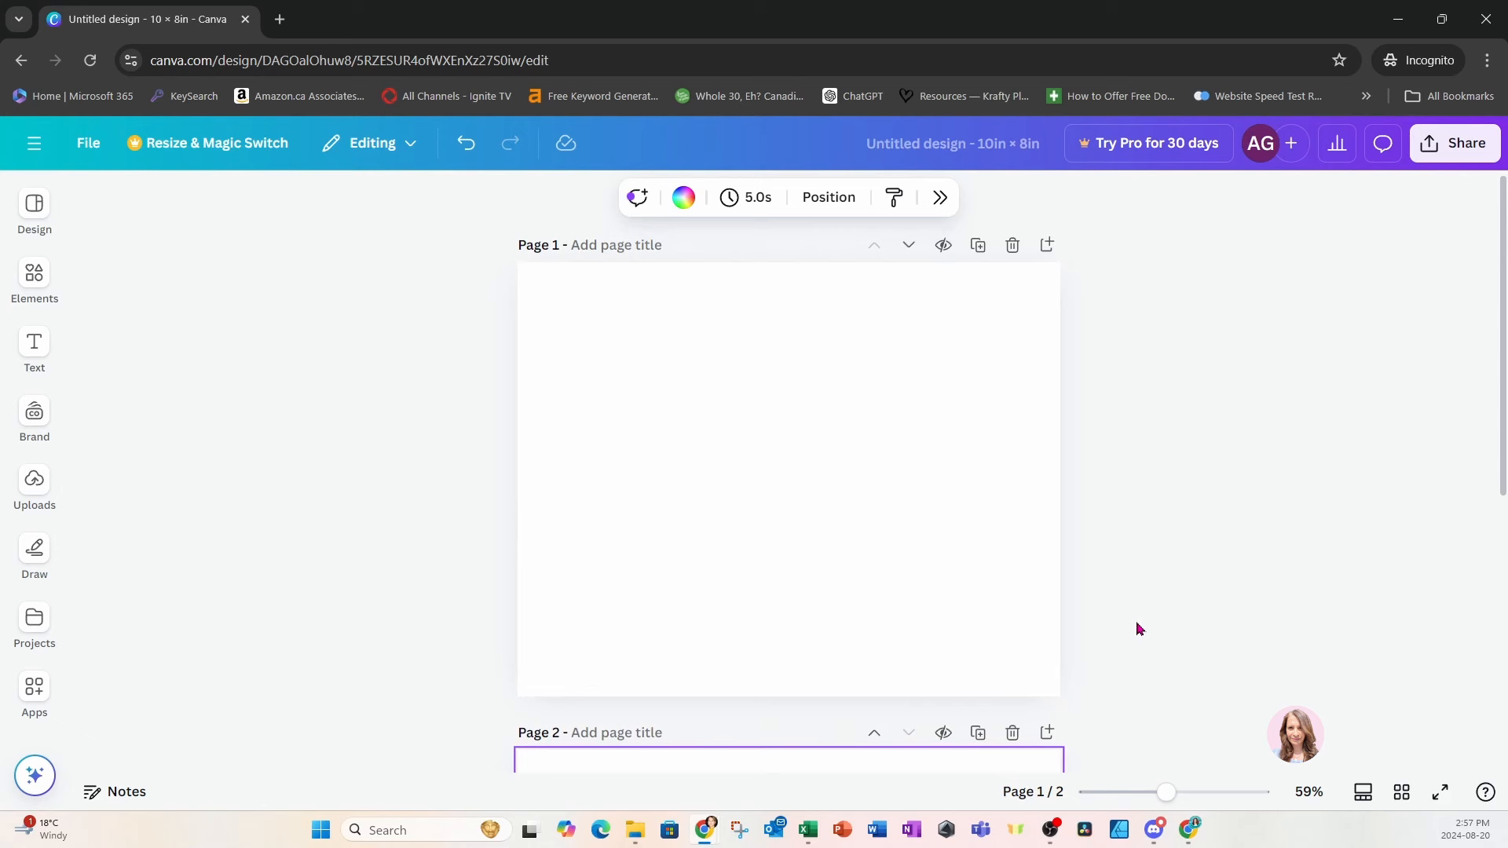
left_click(945, 298)
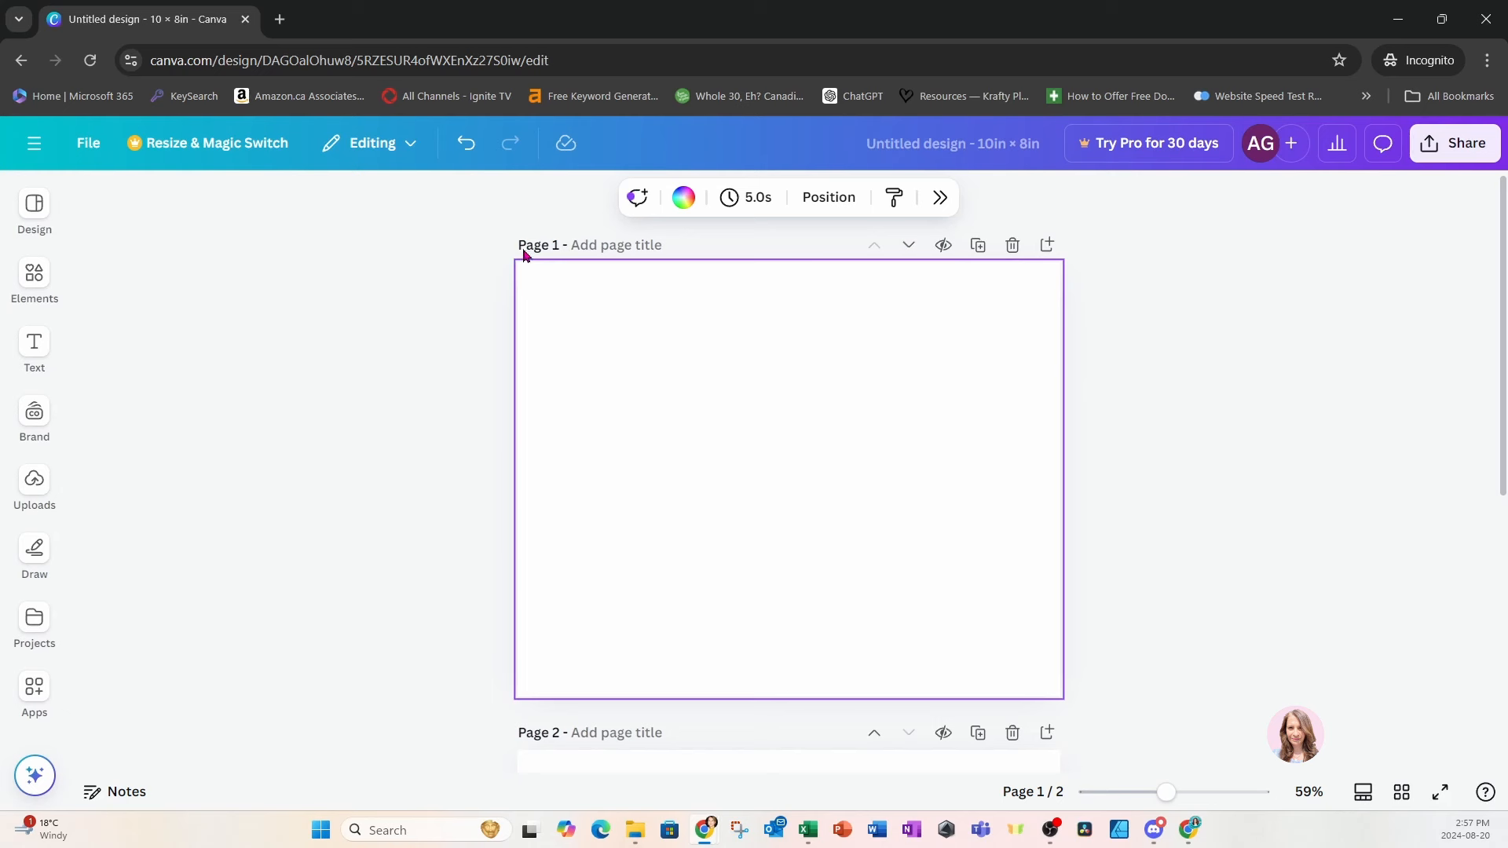
left_click(578, 245)
type("Home")
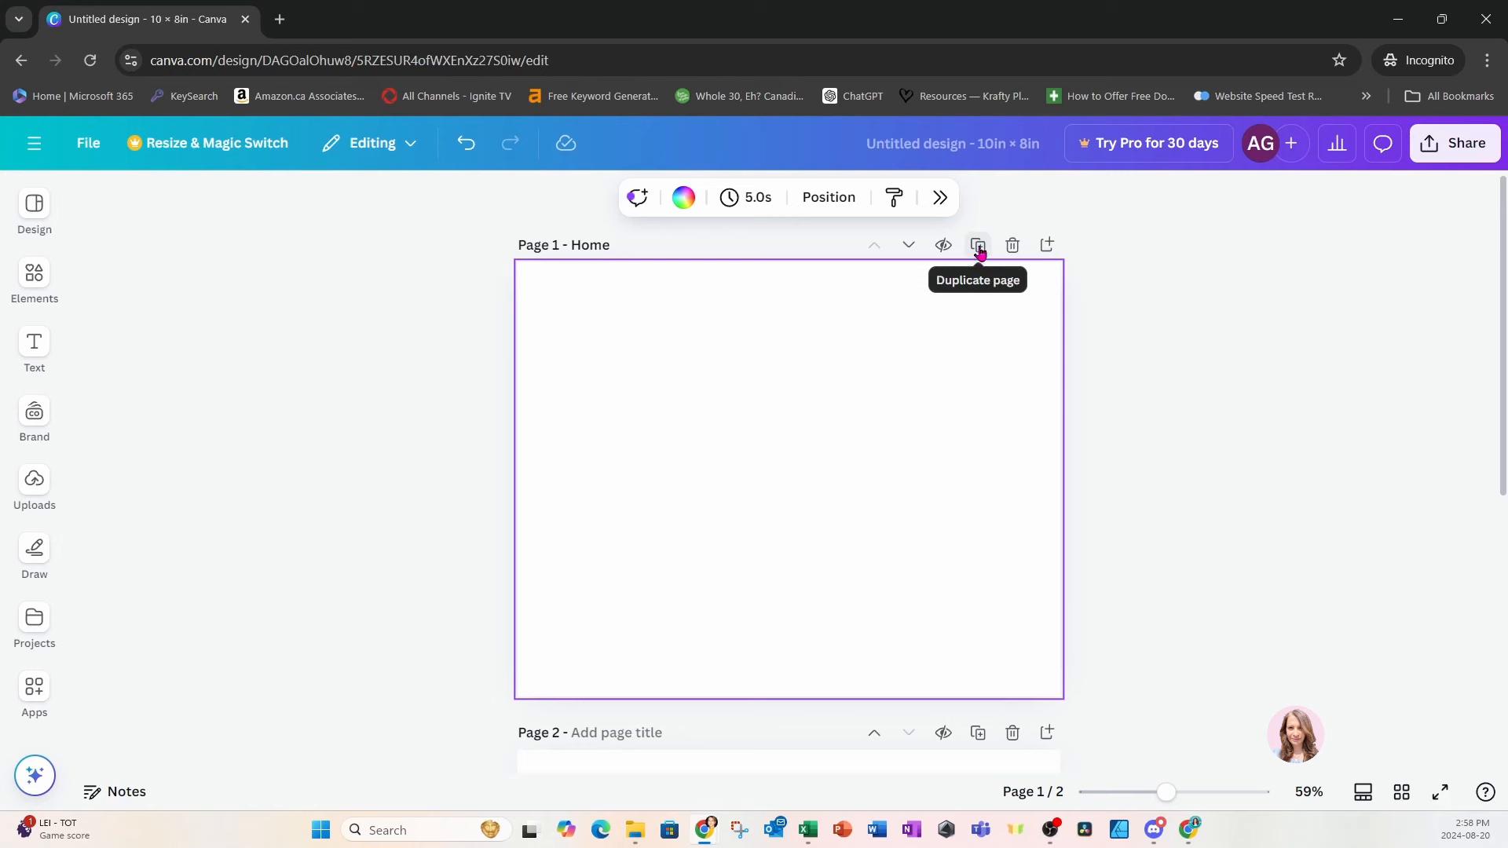
Step: Apply the Green Olive trifold brochure template to page 1 and duplicate that page
left_click(27, 283)
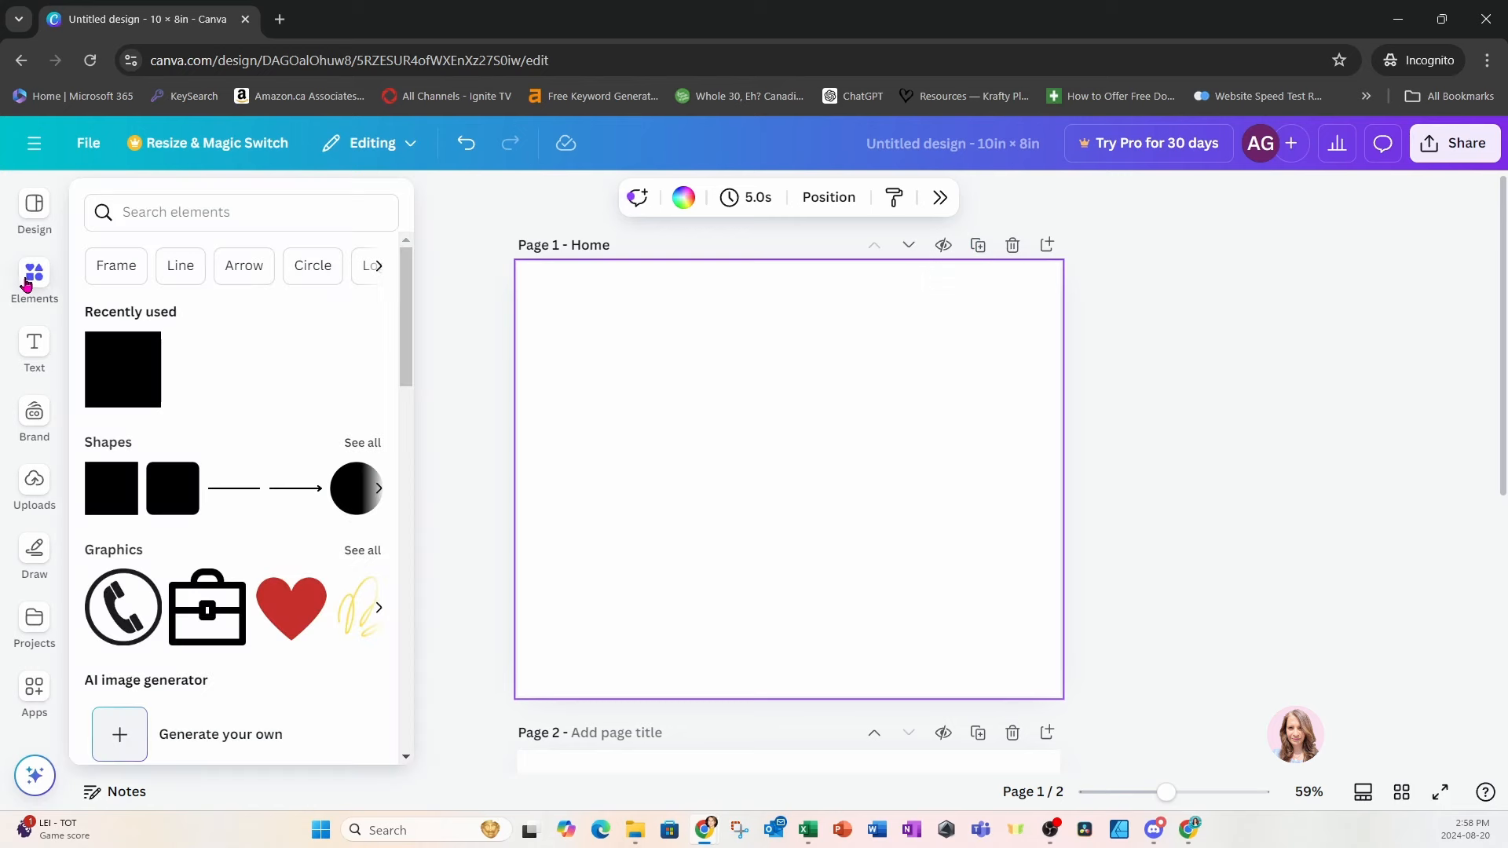
left_click(32, 209)
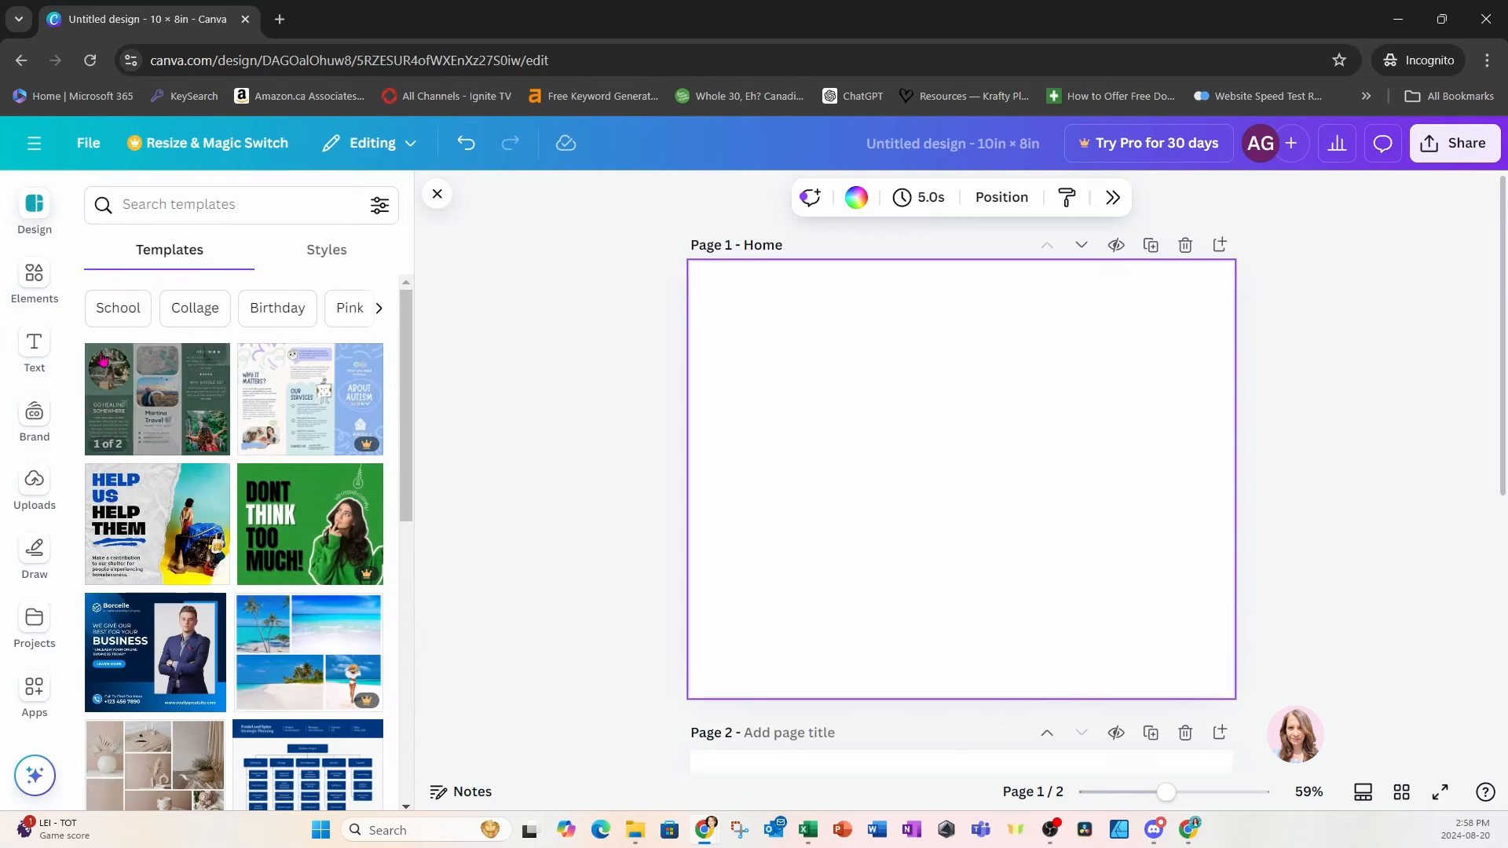
left_click(102, 360)
left_click(114, 491)
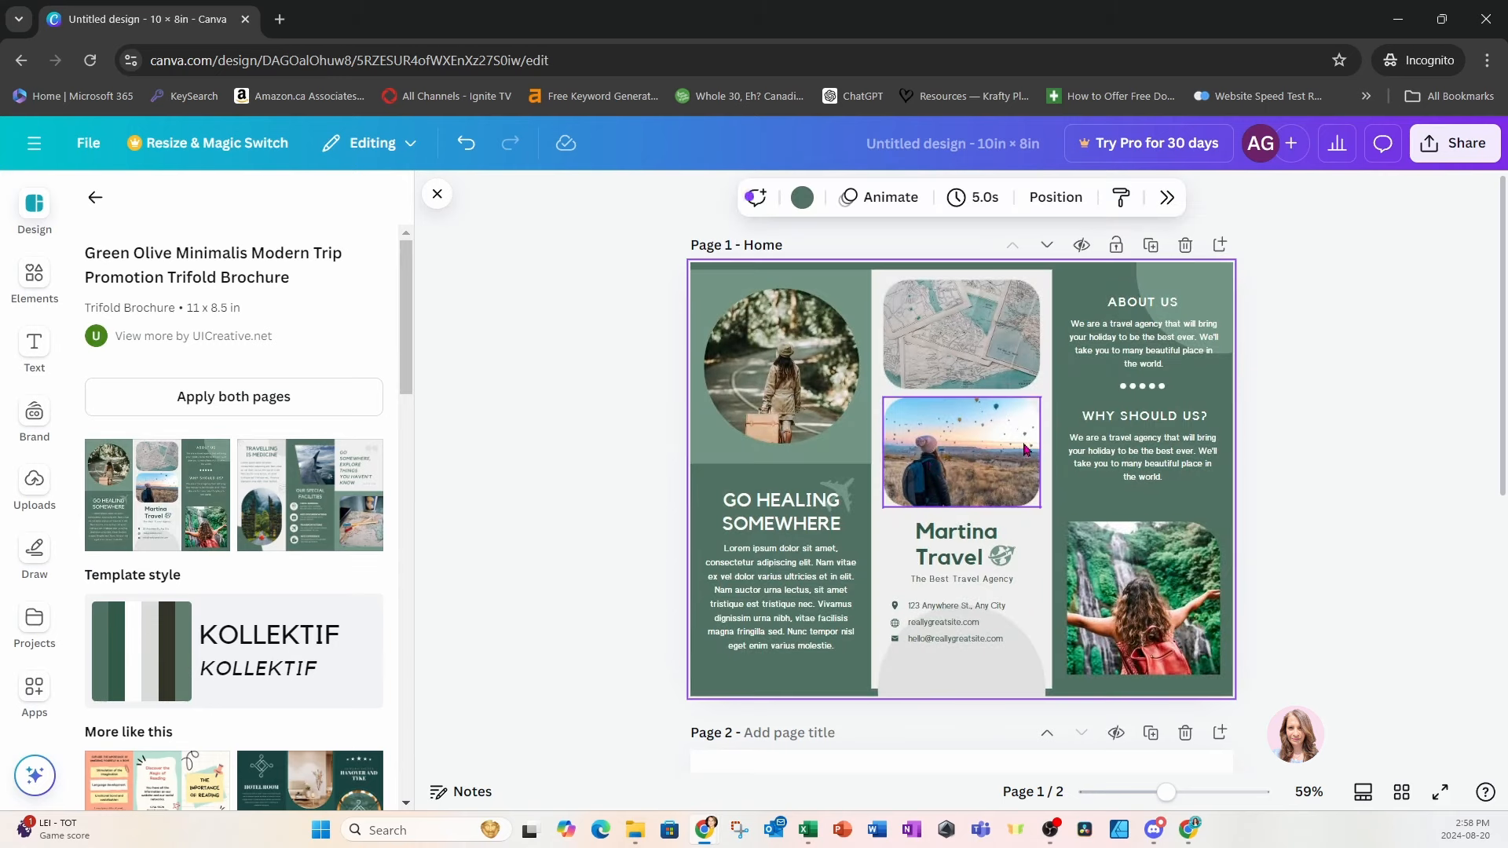
left_click(1151, 247)
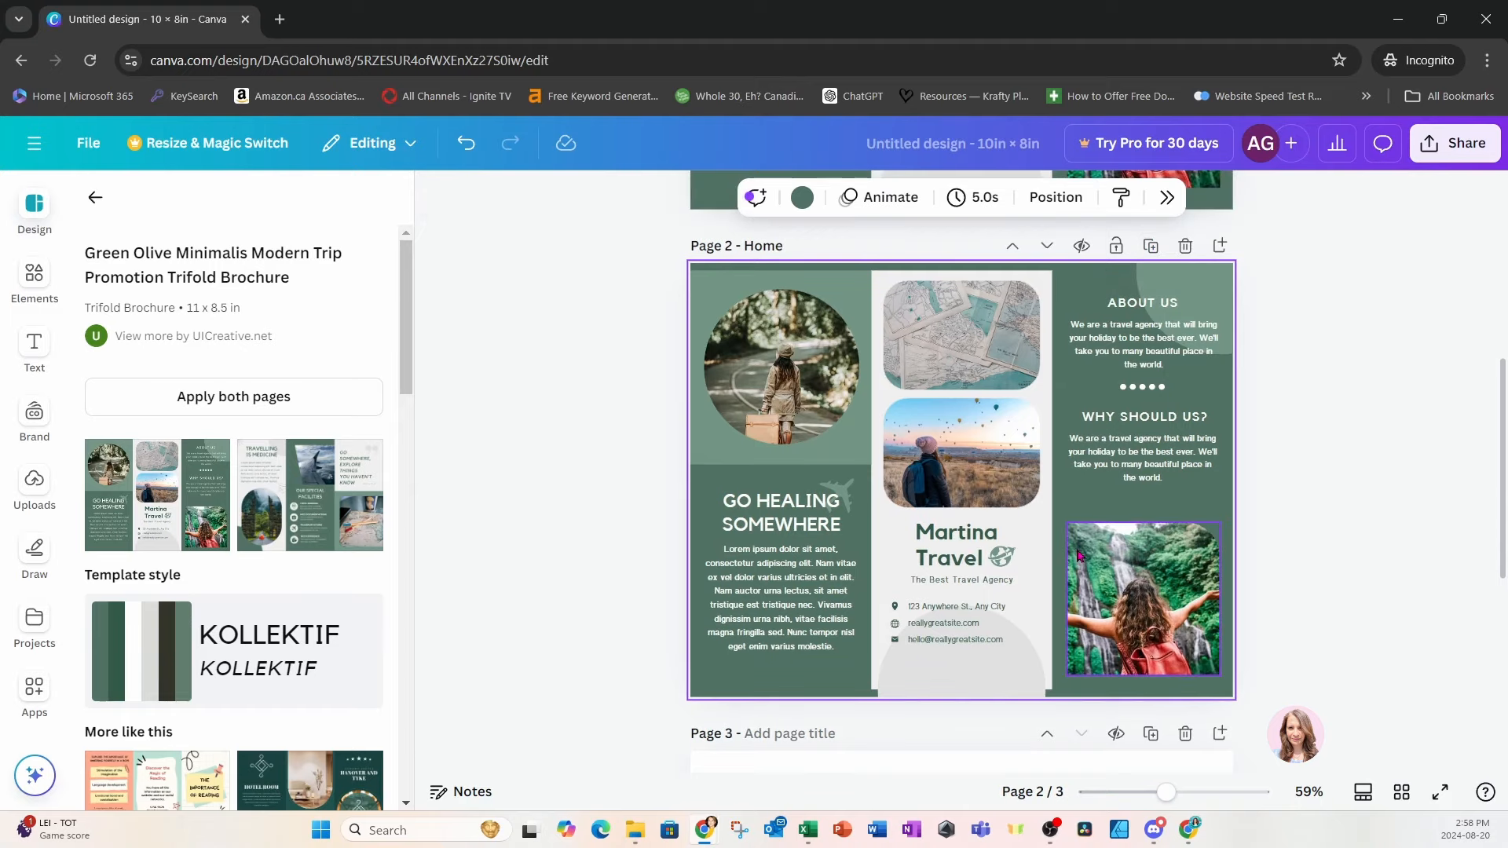
scroll(1078, 556, "up", 6)
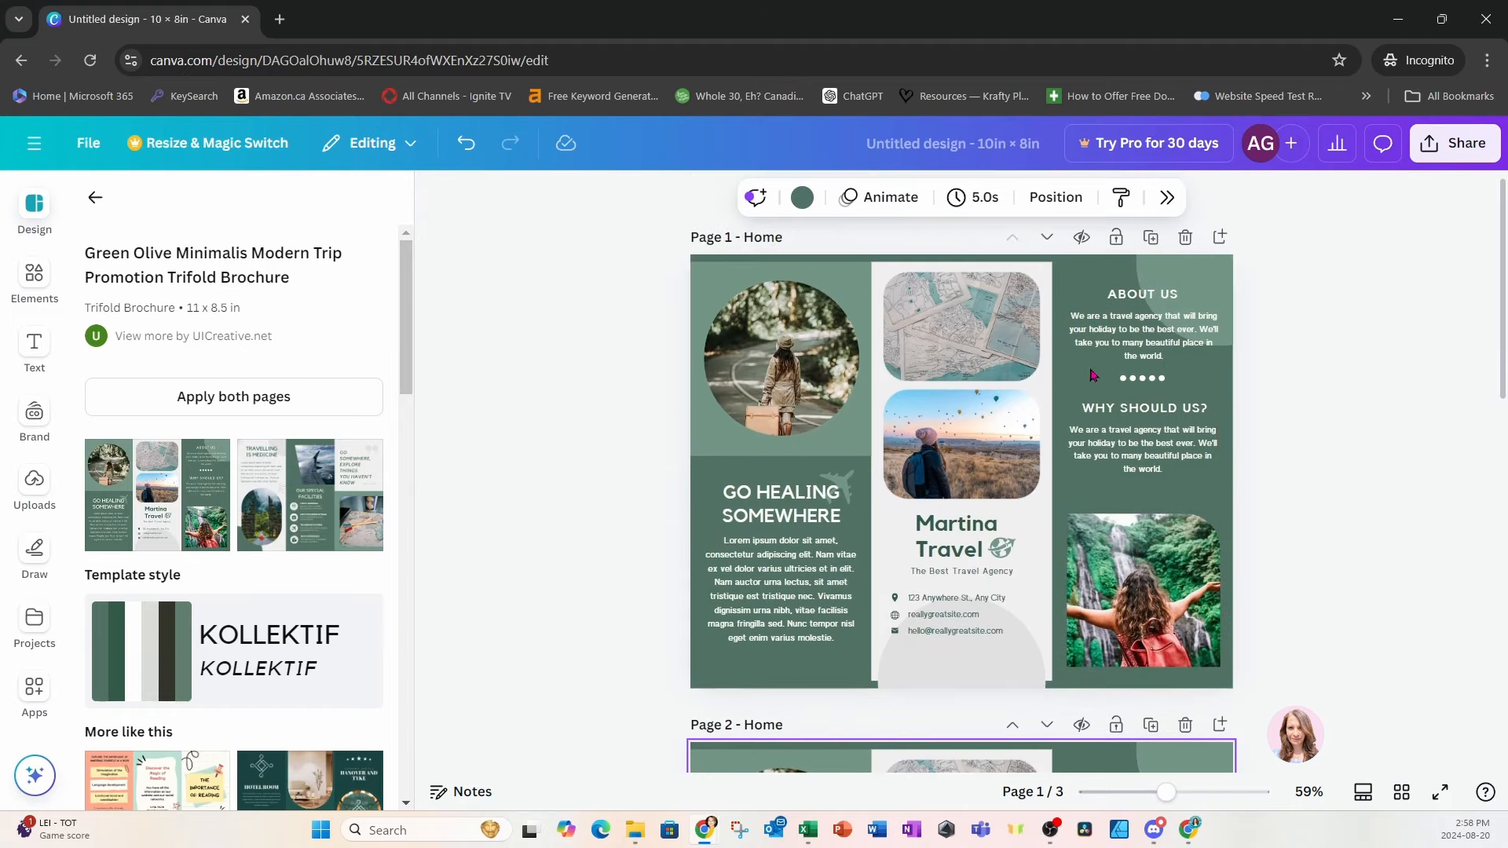
Step: Insert a blank page after the Home brochure page, then select the circular traveller photo
left_click(1220, 238)
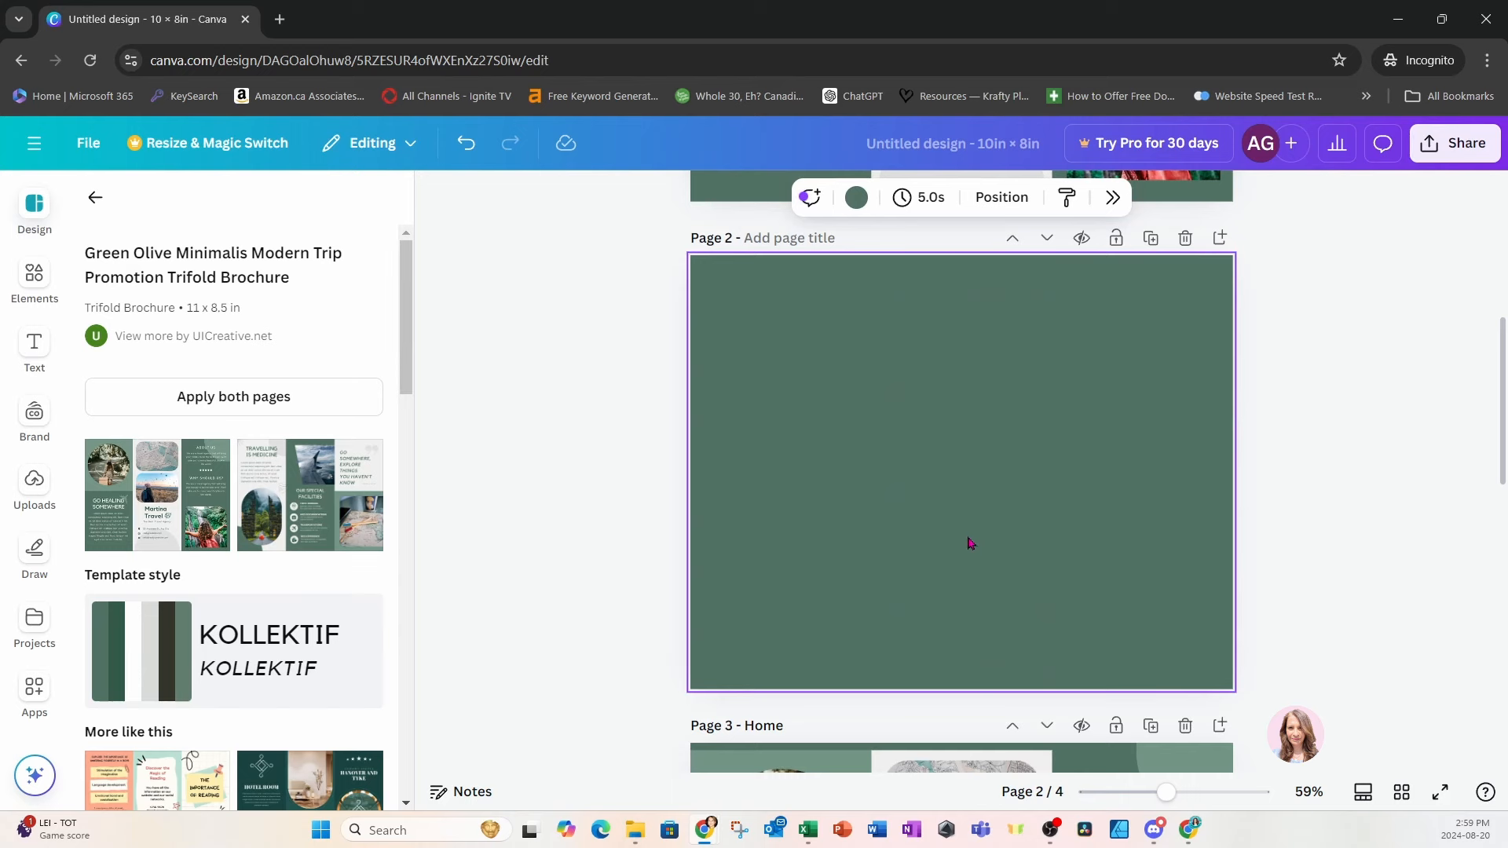
scroll(971, 541, "up", 6)
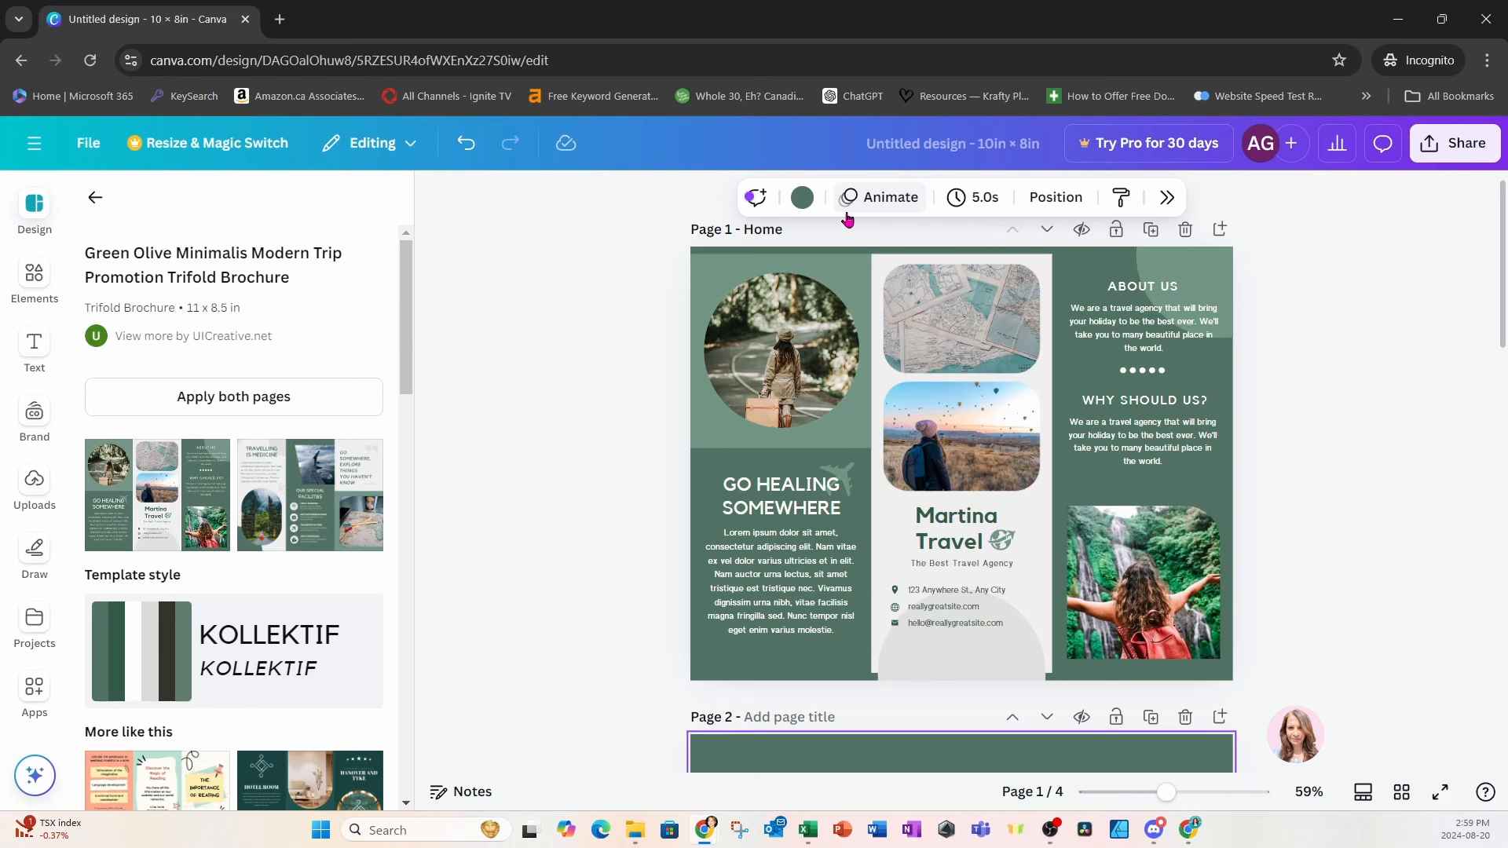
scroll(963, 514, "down", 6)
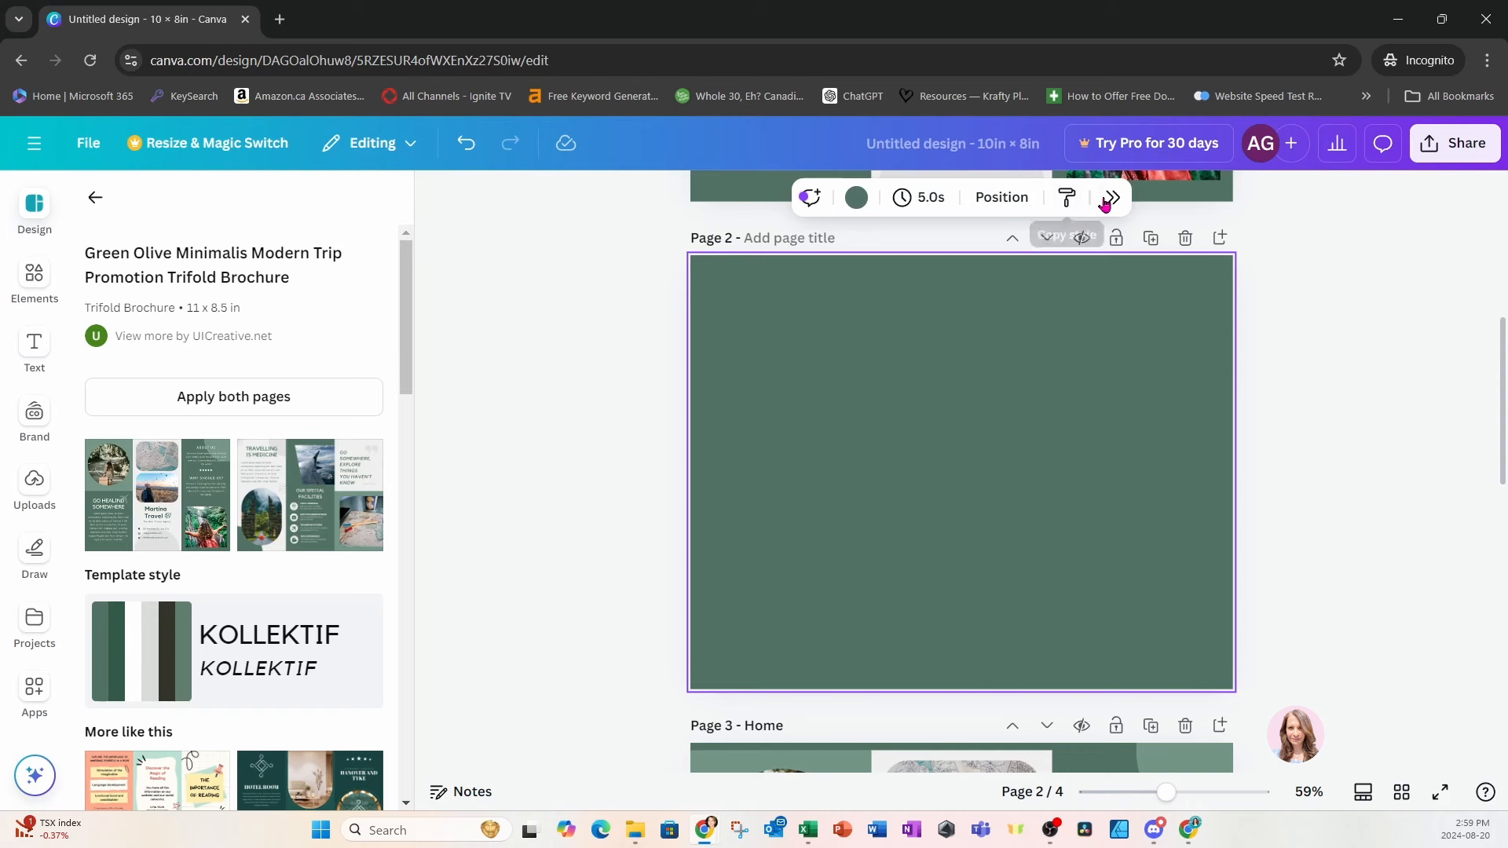
scroll(1020, 518, "up", 5)
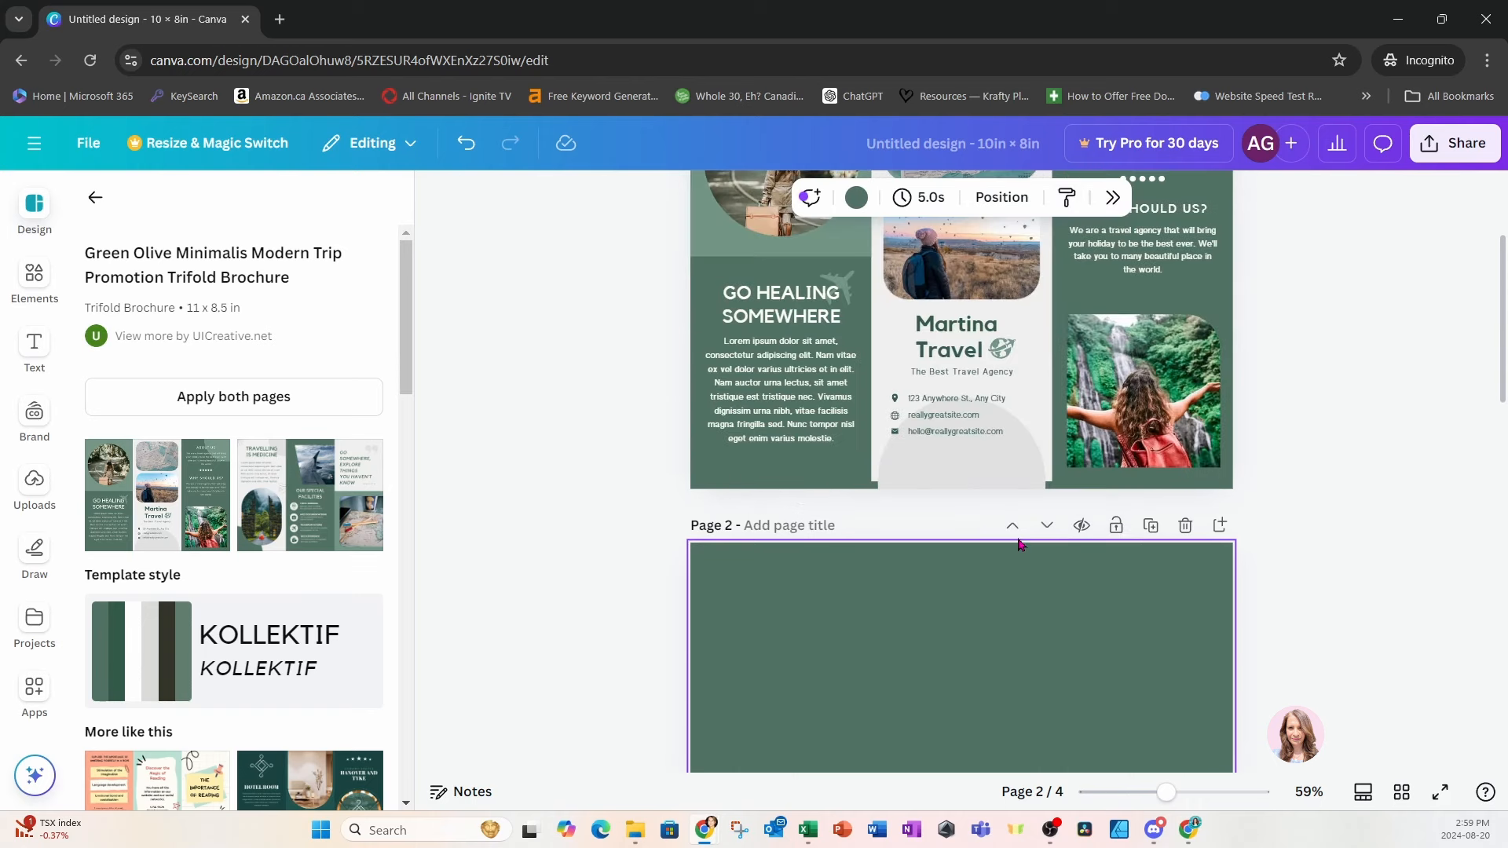
scroll(1020, 546, "up", 1)
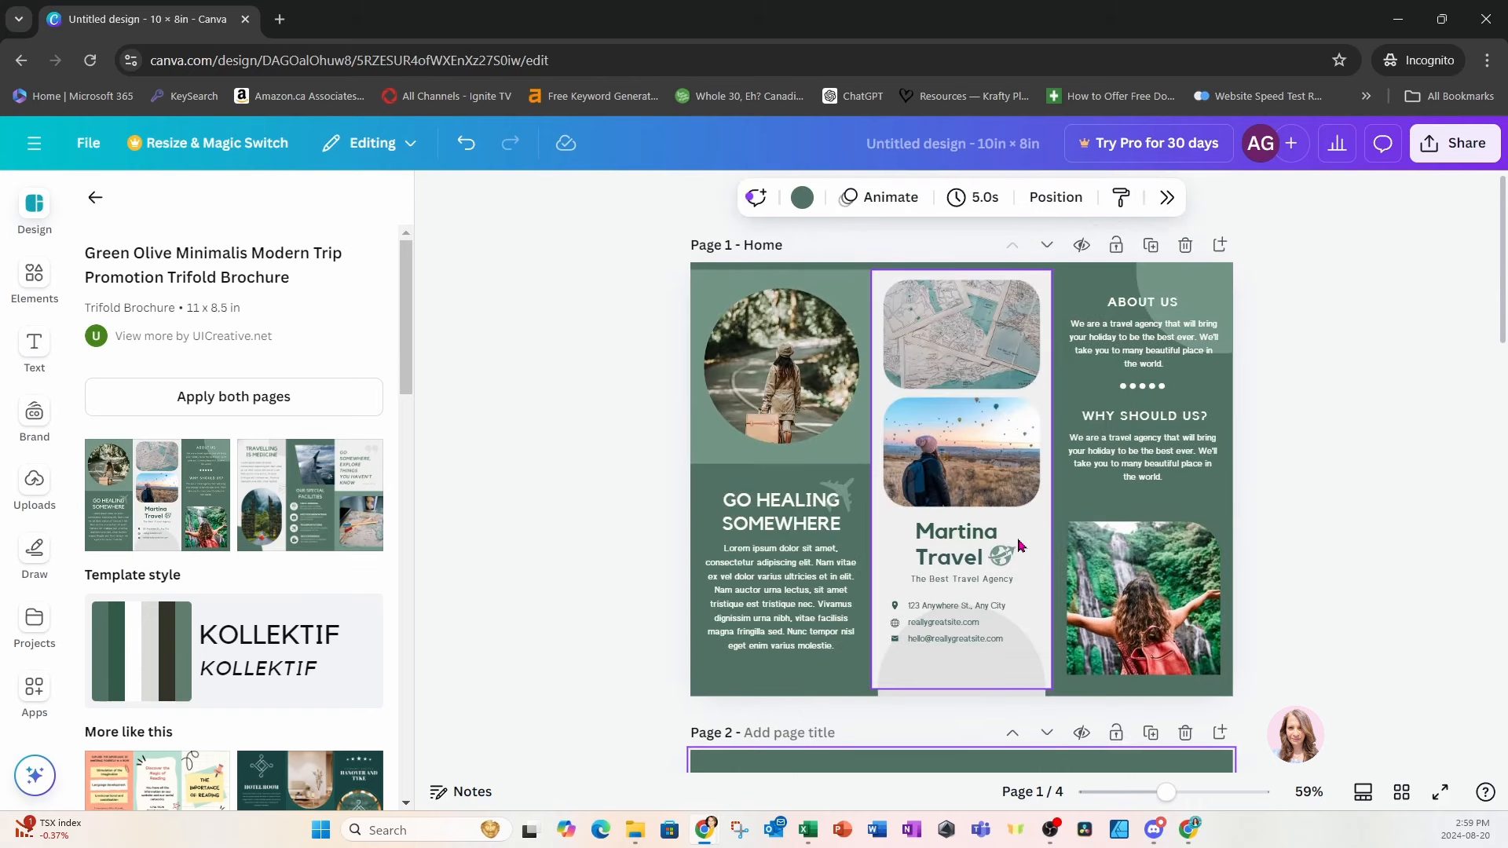
left_click(799, 364)
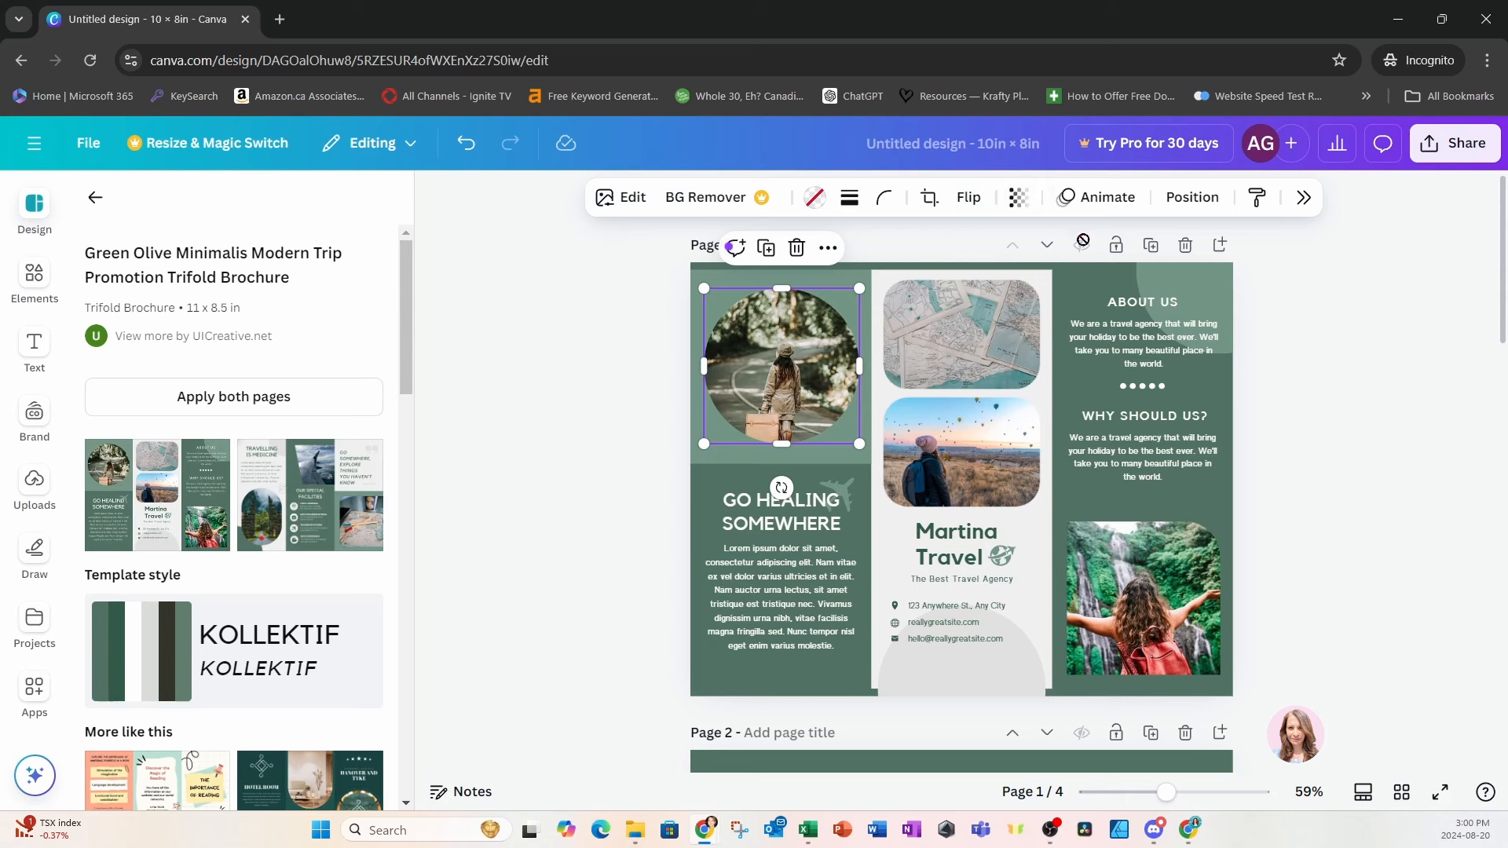
Step: Delete both Home brochure pages and the green page, then add a new blank Page 2
left_click(1186, 248)
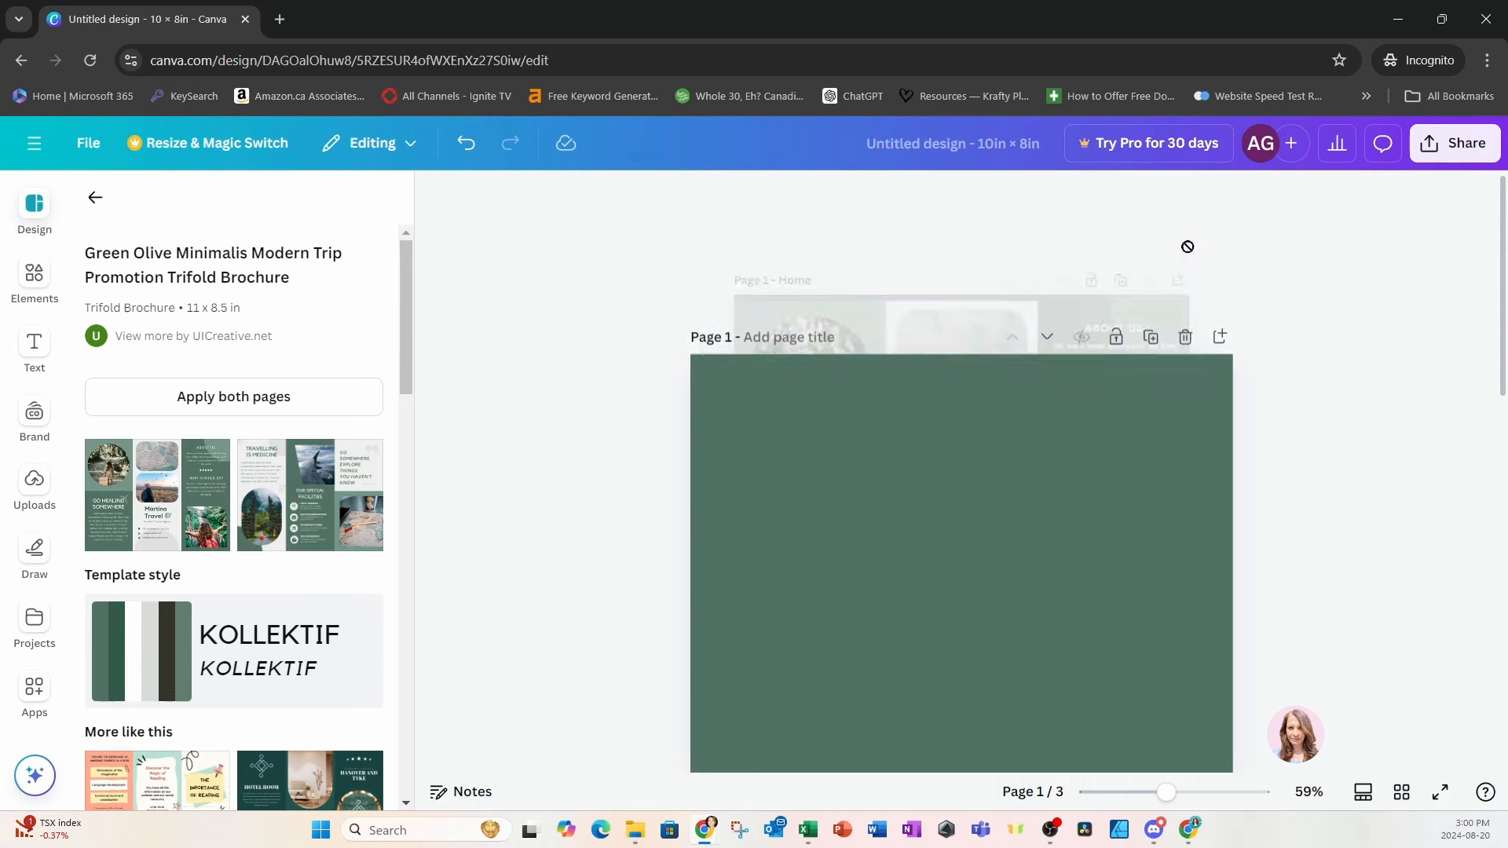
left_click(1099, 408)
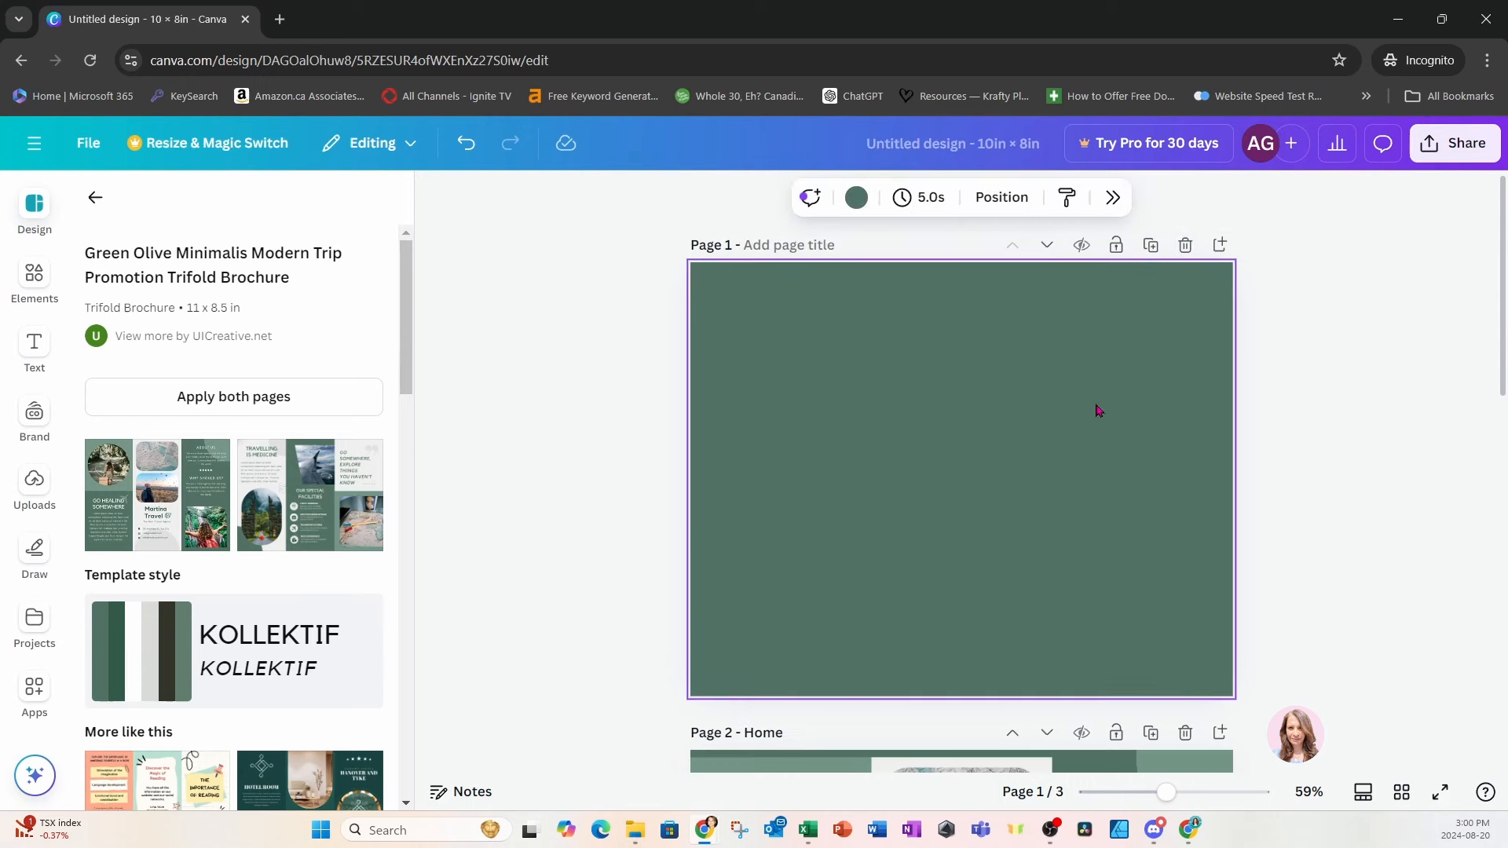
left_click(1185, 245)
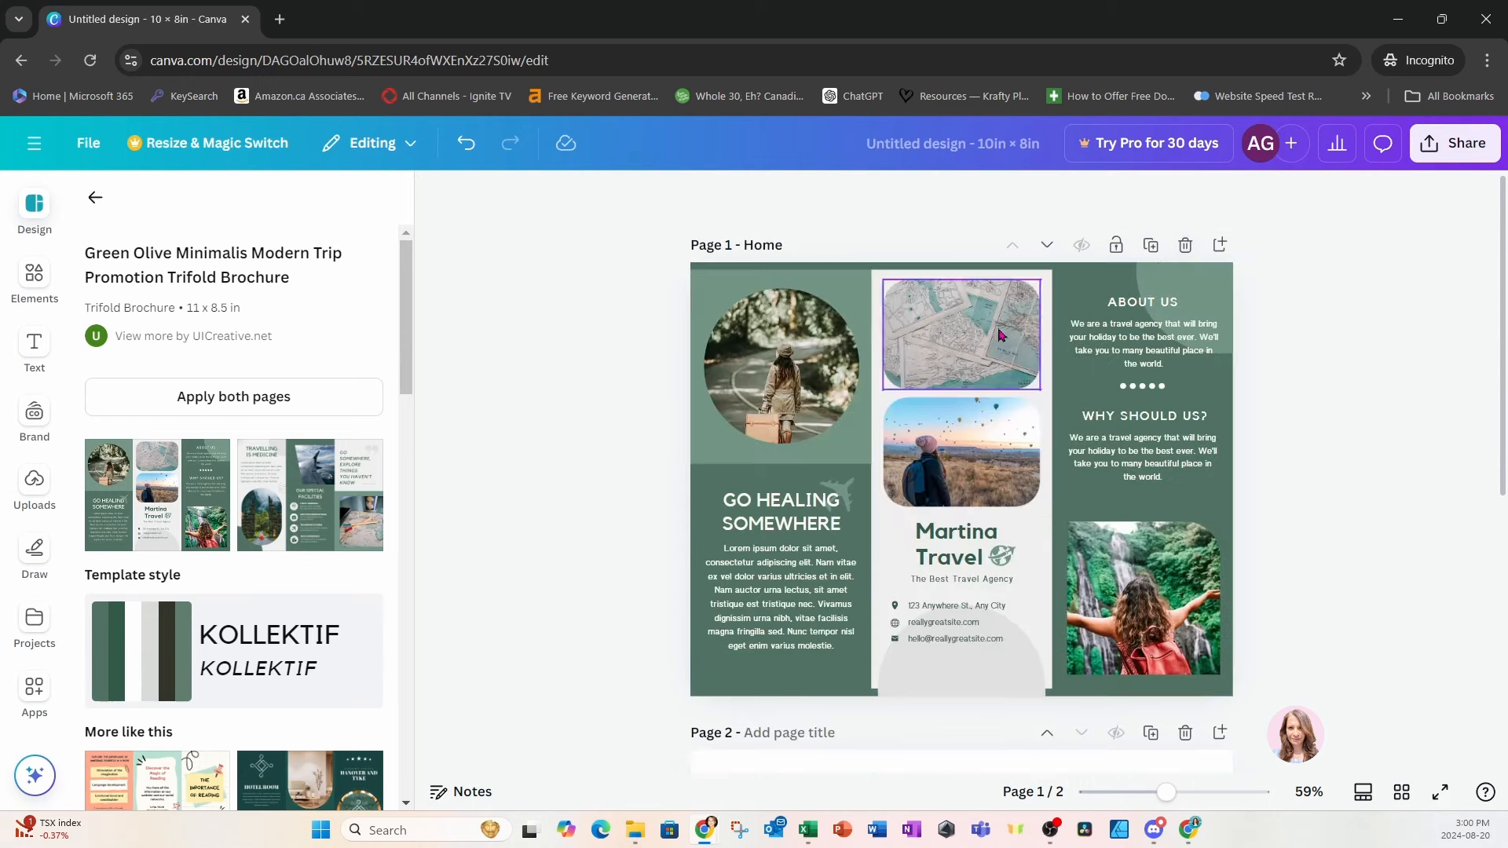
left_click(1185, 246)
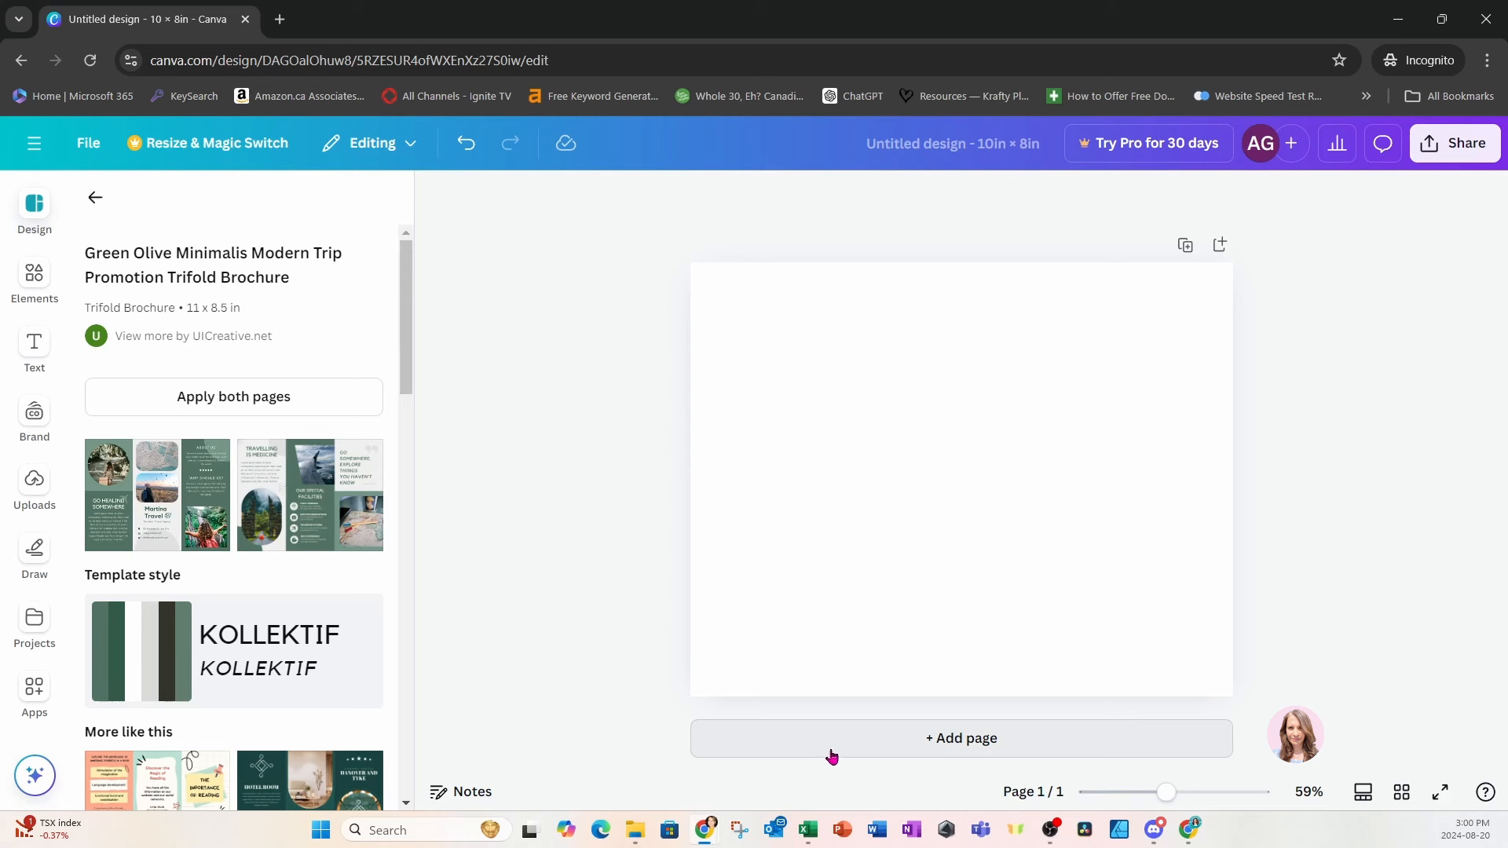
left_click(883, 751)
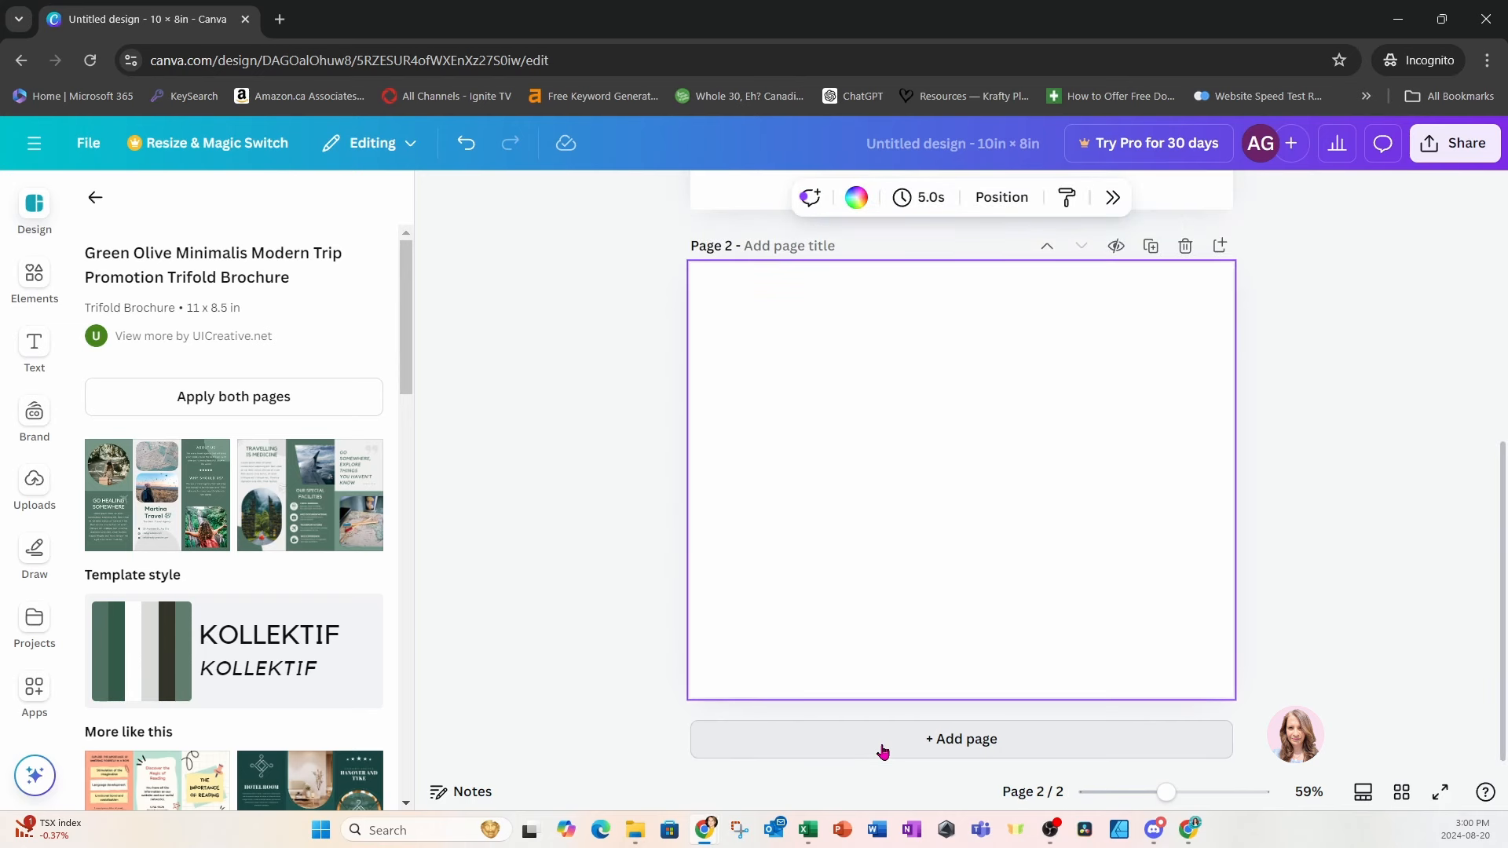
Step: Open the notes for page 2, start a note, then close the notes panel
left_click(481, 795)
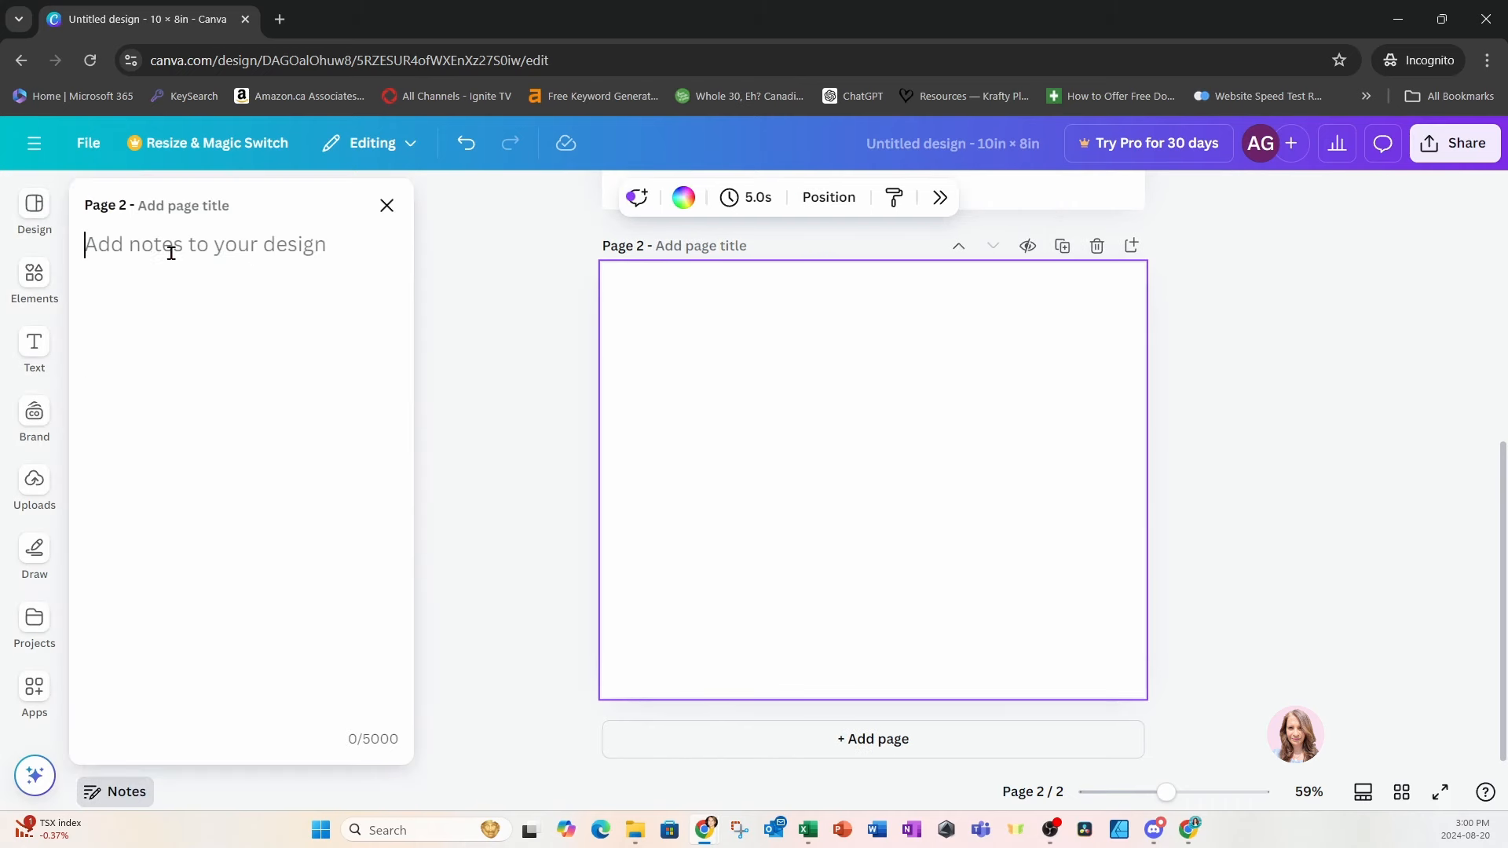
left_click(237, 256)
left_click(387, 206)
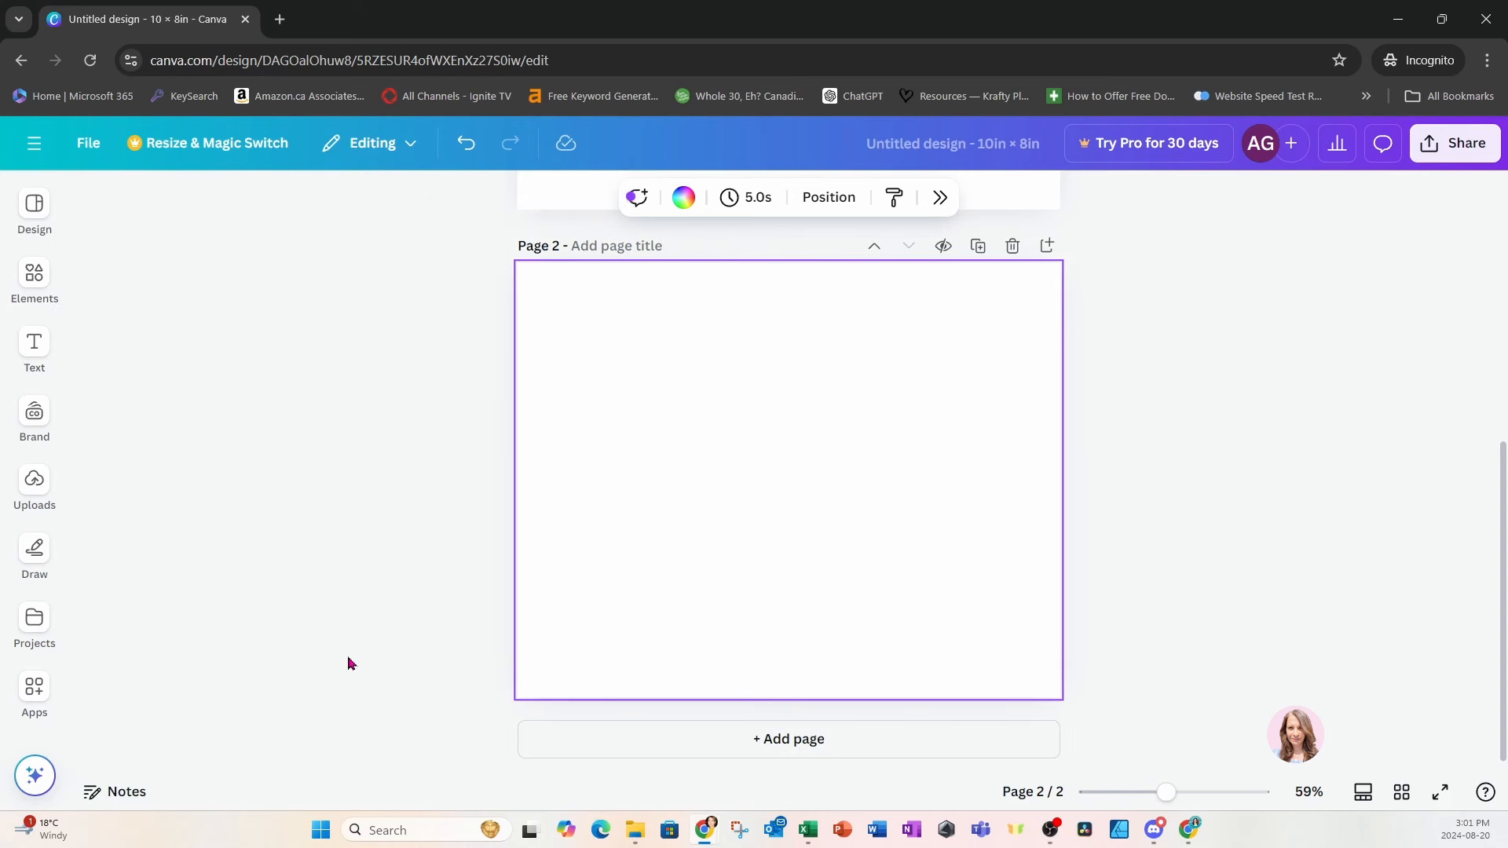
Step: Go to page 1, zoom the view to 64%, and show the preset zoom levels
left_click(1014, 804)
key("Return")
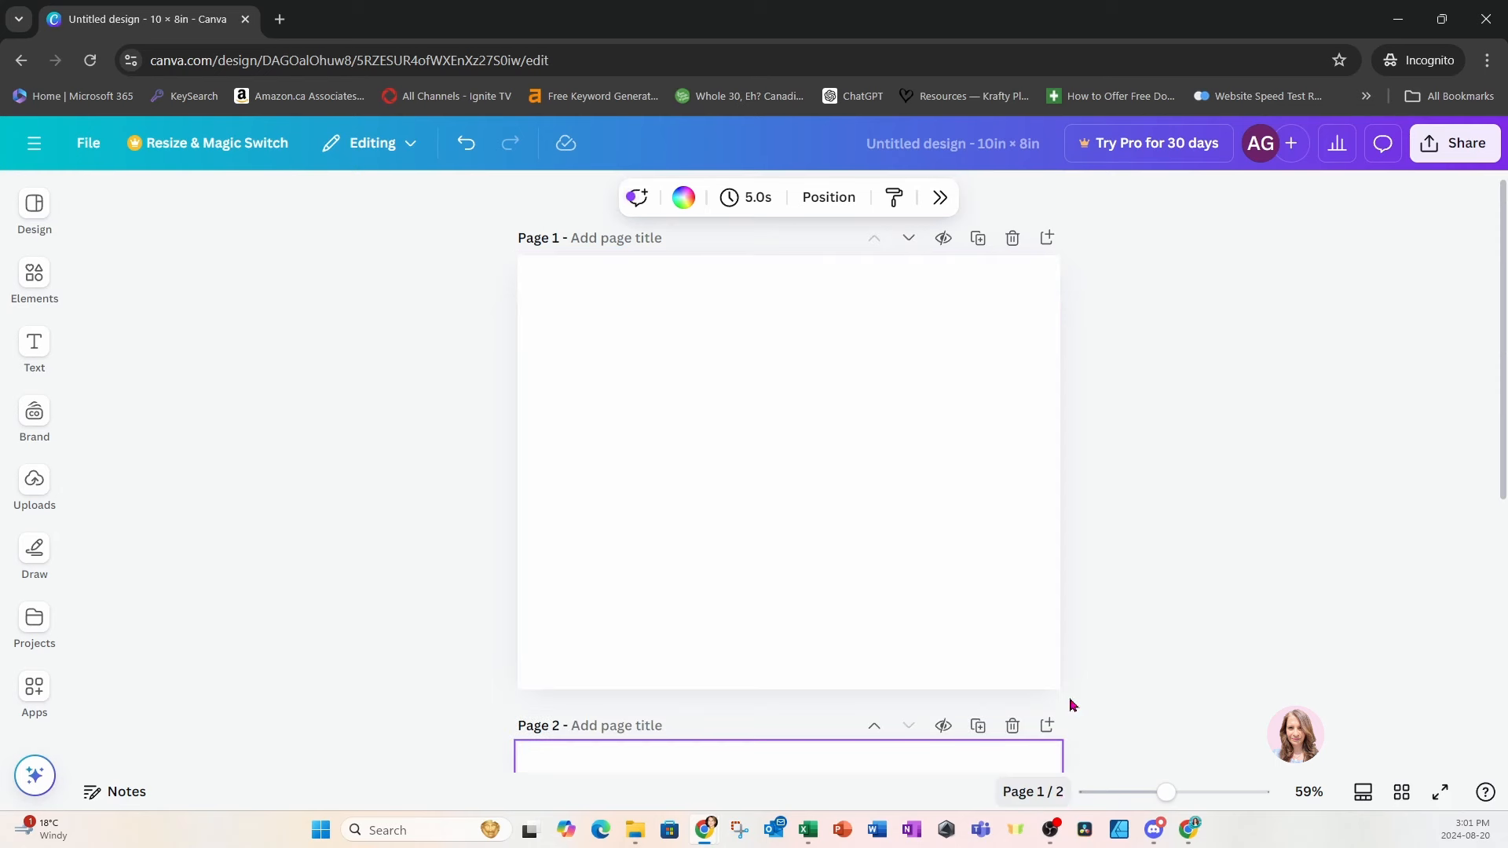
left_click(942, 422)
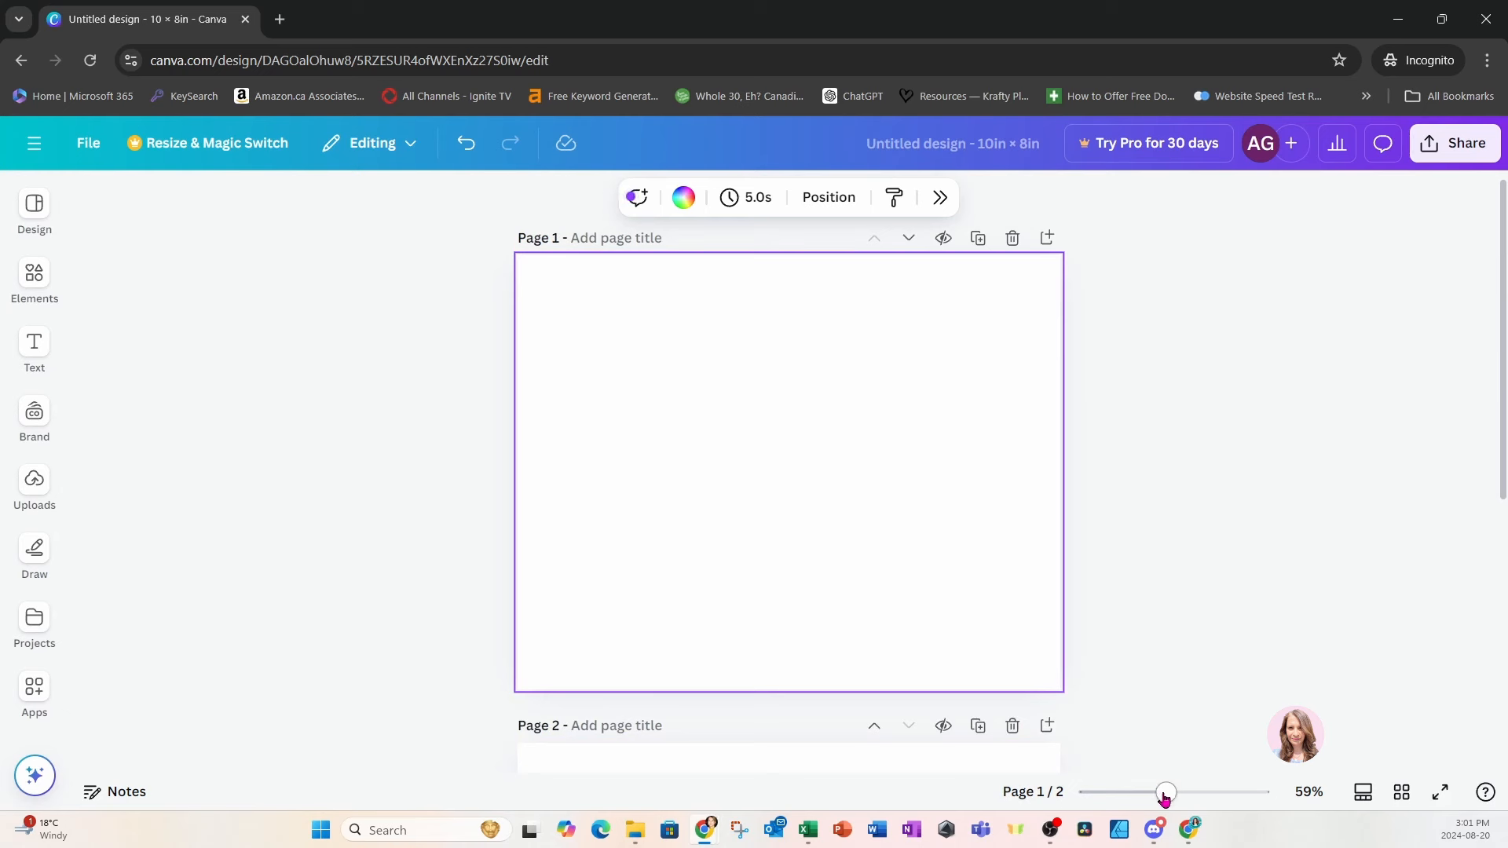
mouse_move(1163, 794)
left_mouse_down()
mouse_move(1182, 799)
mouse_move(1154, 799)
mouse_move(1171, 803)
left_mouse_up()
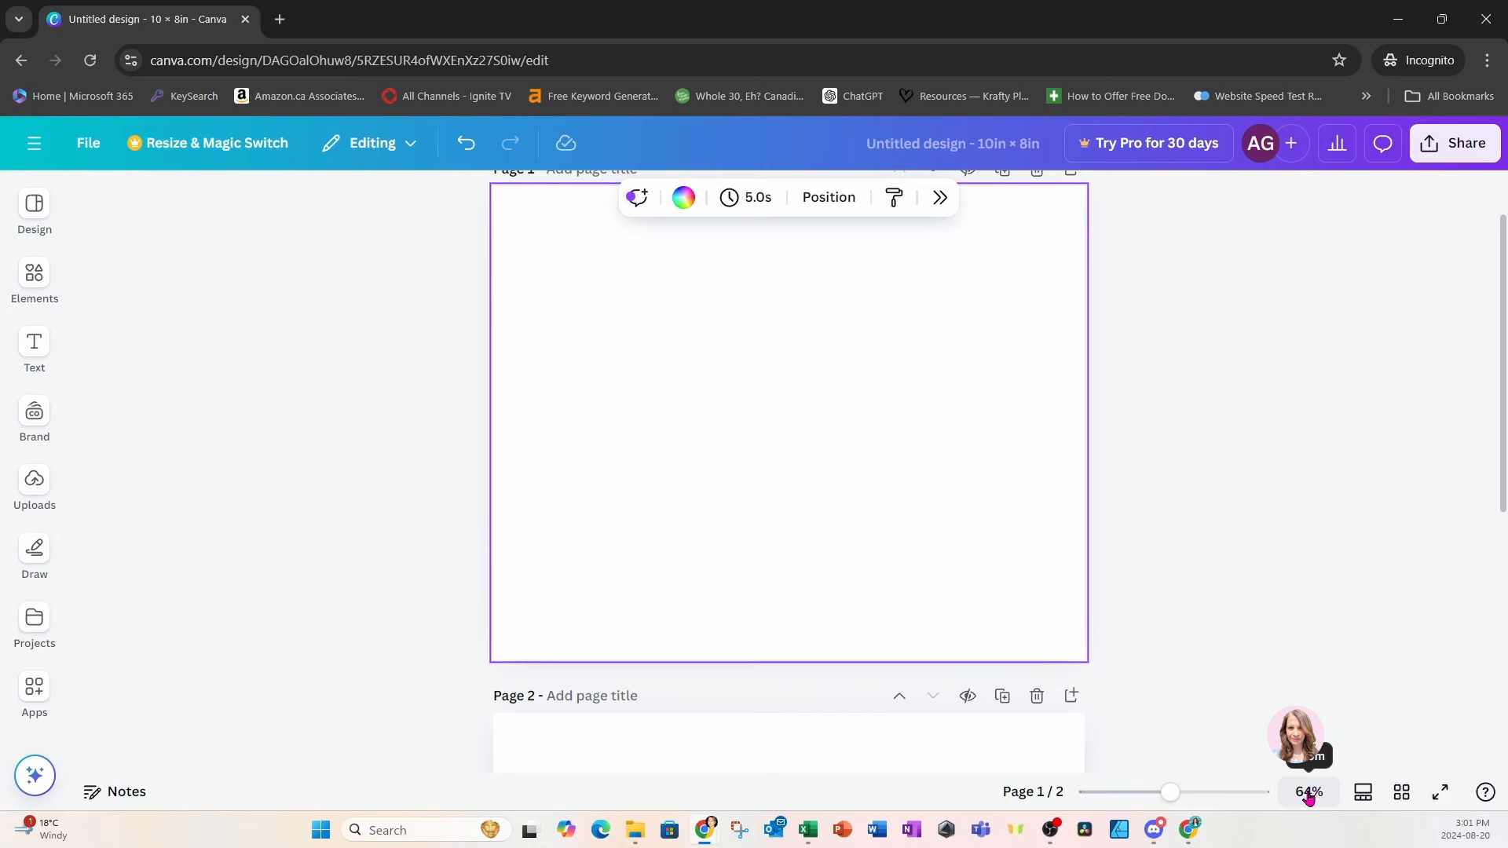
left_click(1308, 793)
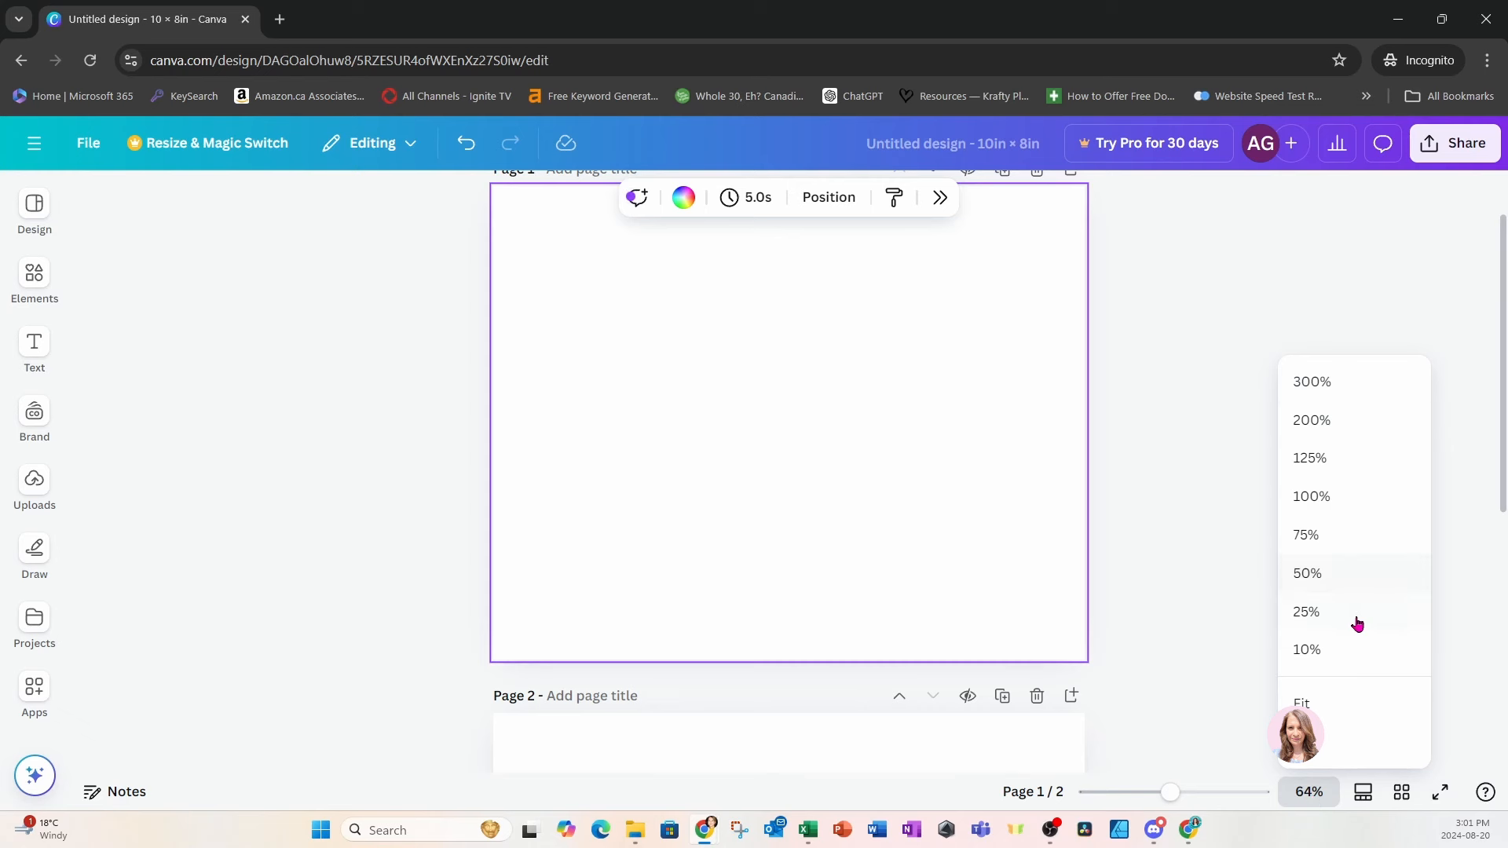
Step: Browse the page 1 and page 2 thumbnails, then return to the scrolling view
left_click(1364, 794)
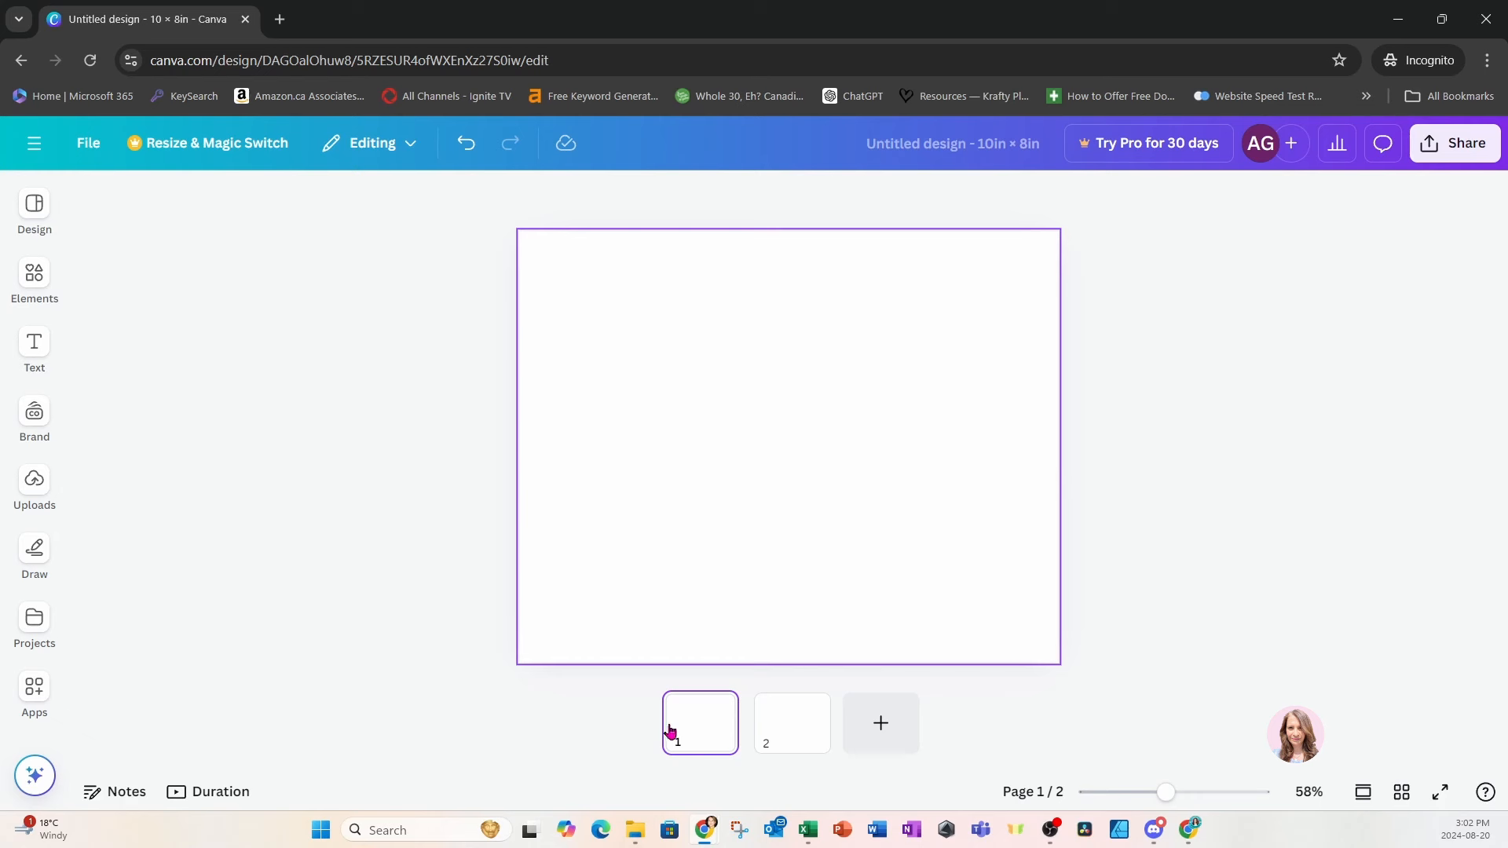
left_click(779, 730)
left_click(719, 731)
left_click(784, 729)
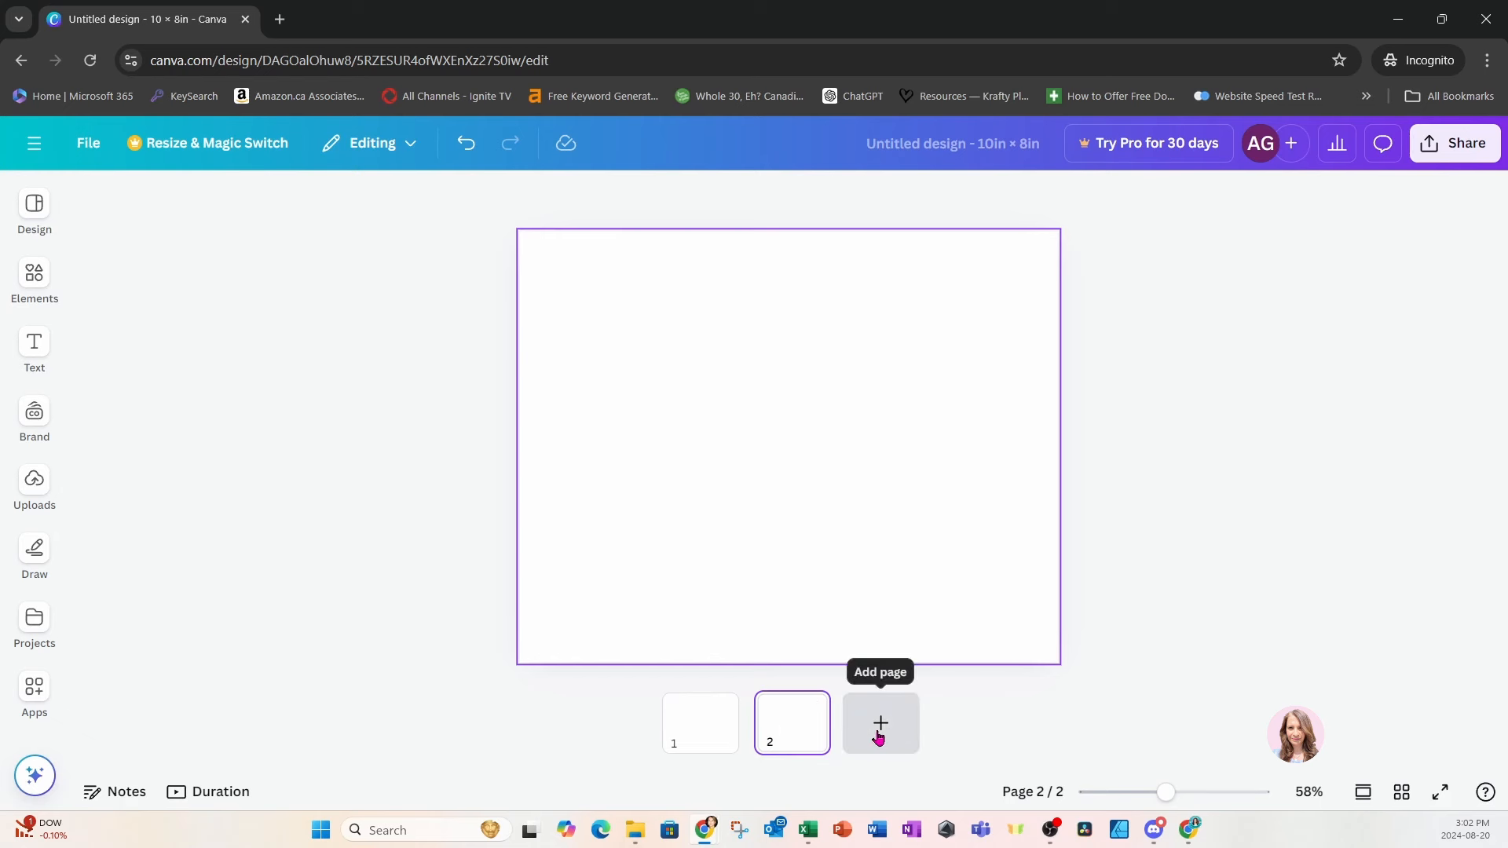
left_click(1363, 793)
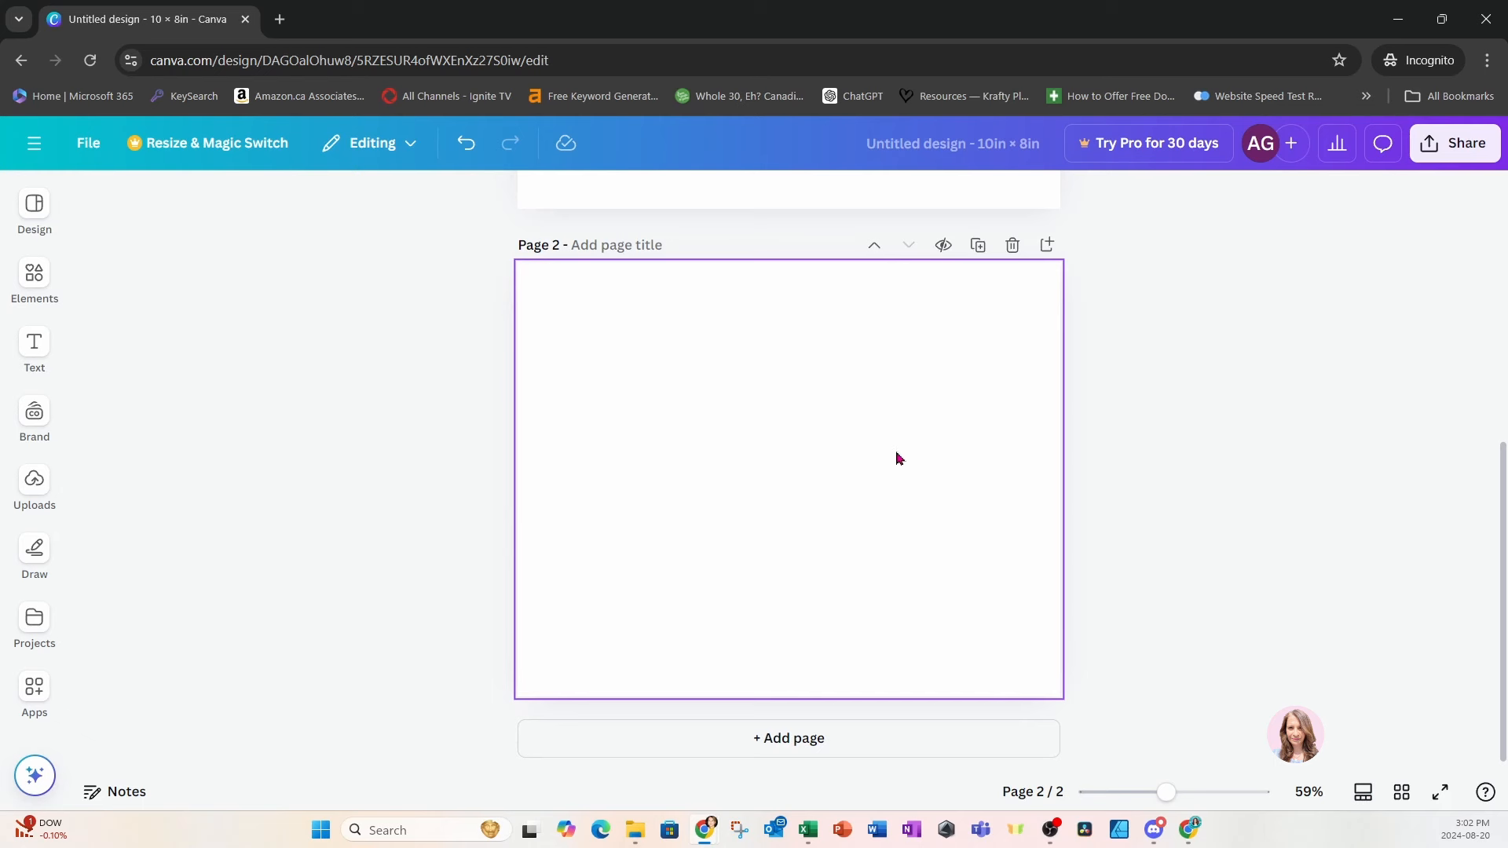
Step: Show all pages in grid view and drag page 1 after page 2
left_click(1402, 795)
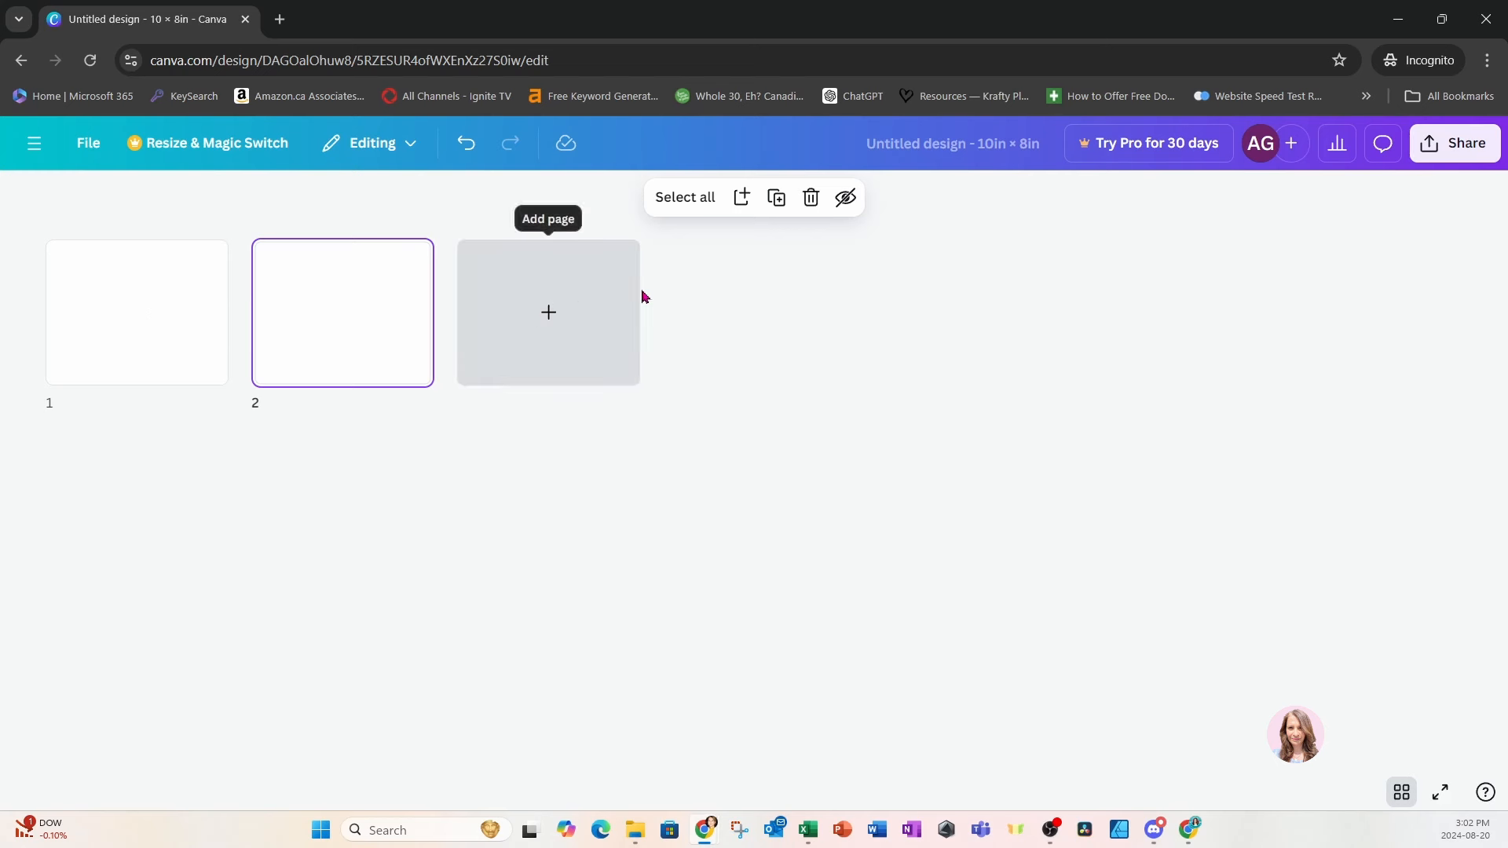
left_click(186, 306)
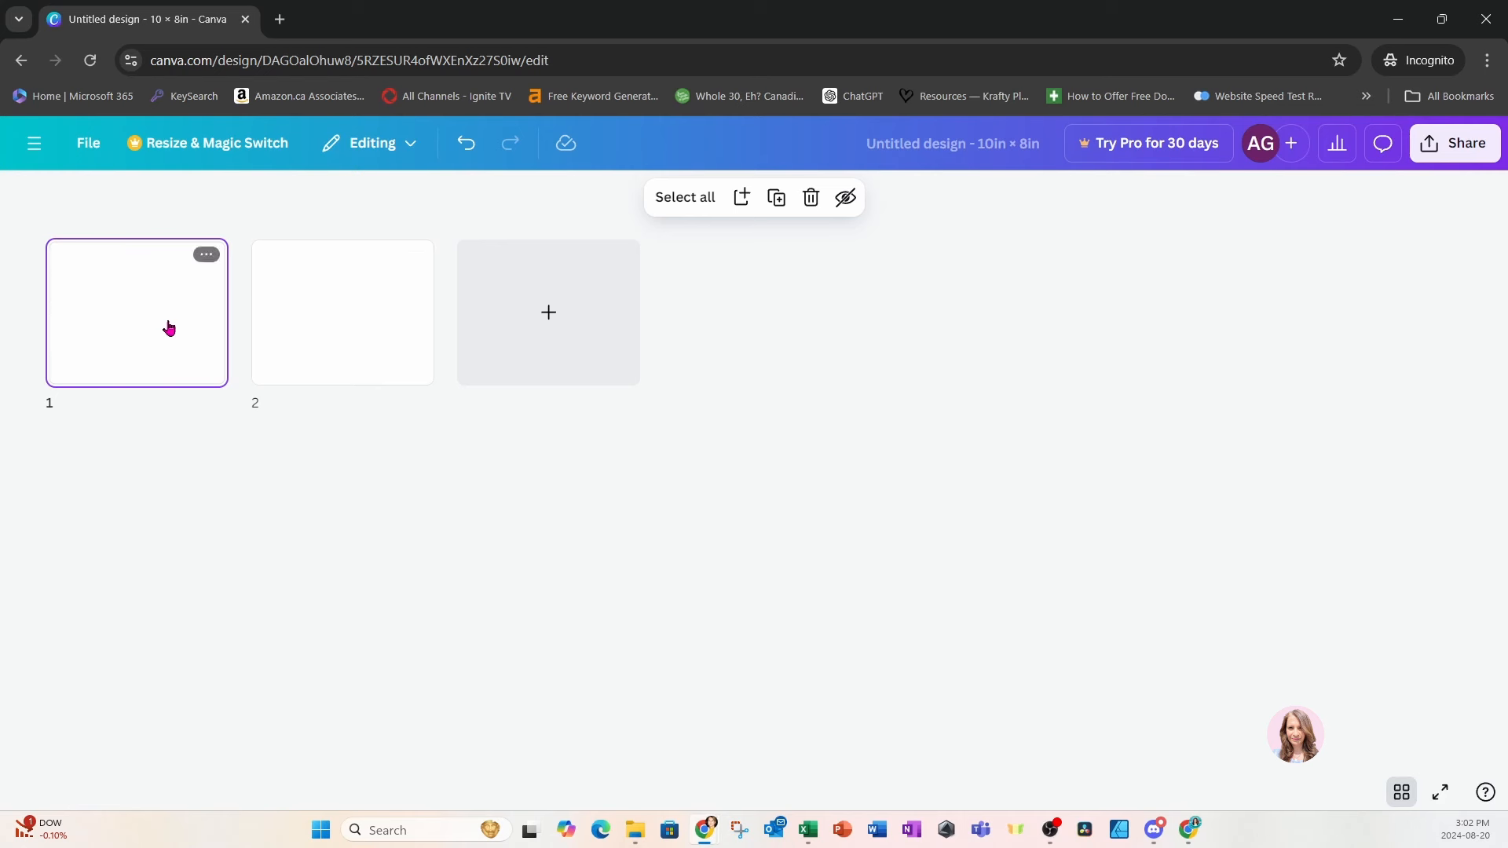
left_click_drag(168, 327, 403, 322)
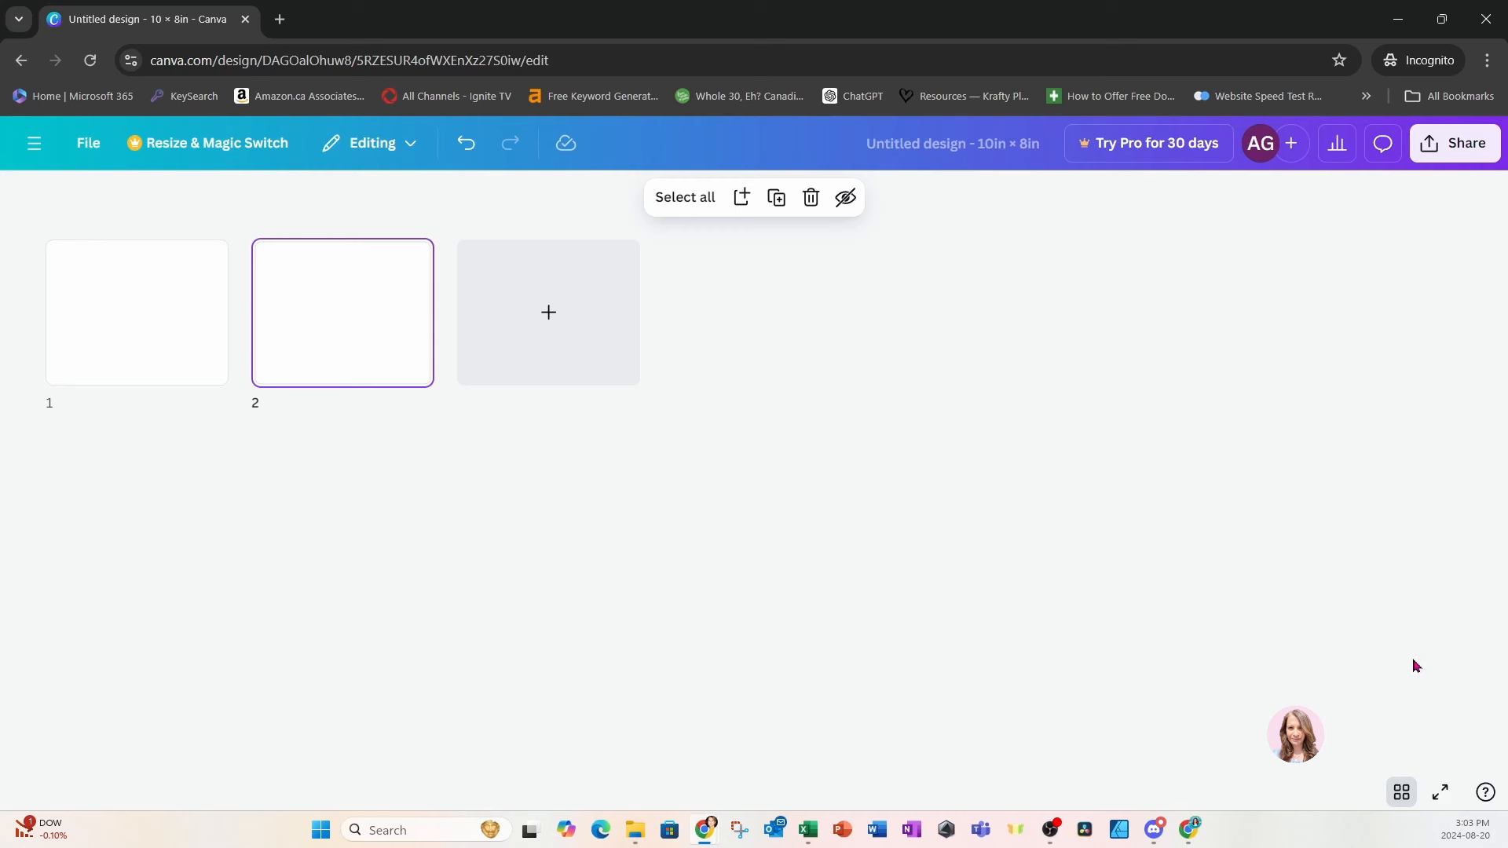
Step: Close grid view, present full screen, step back to page 1, and try zooming in
left_click(1401, 795)
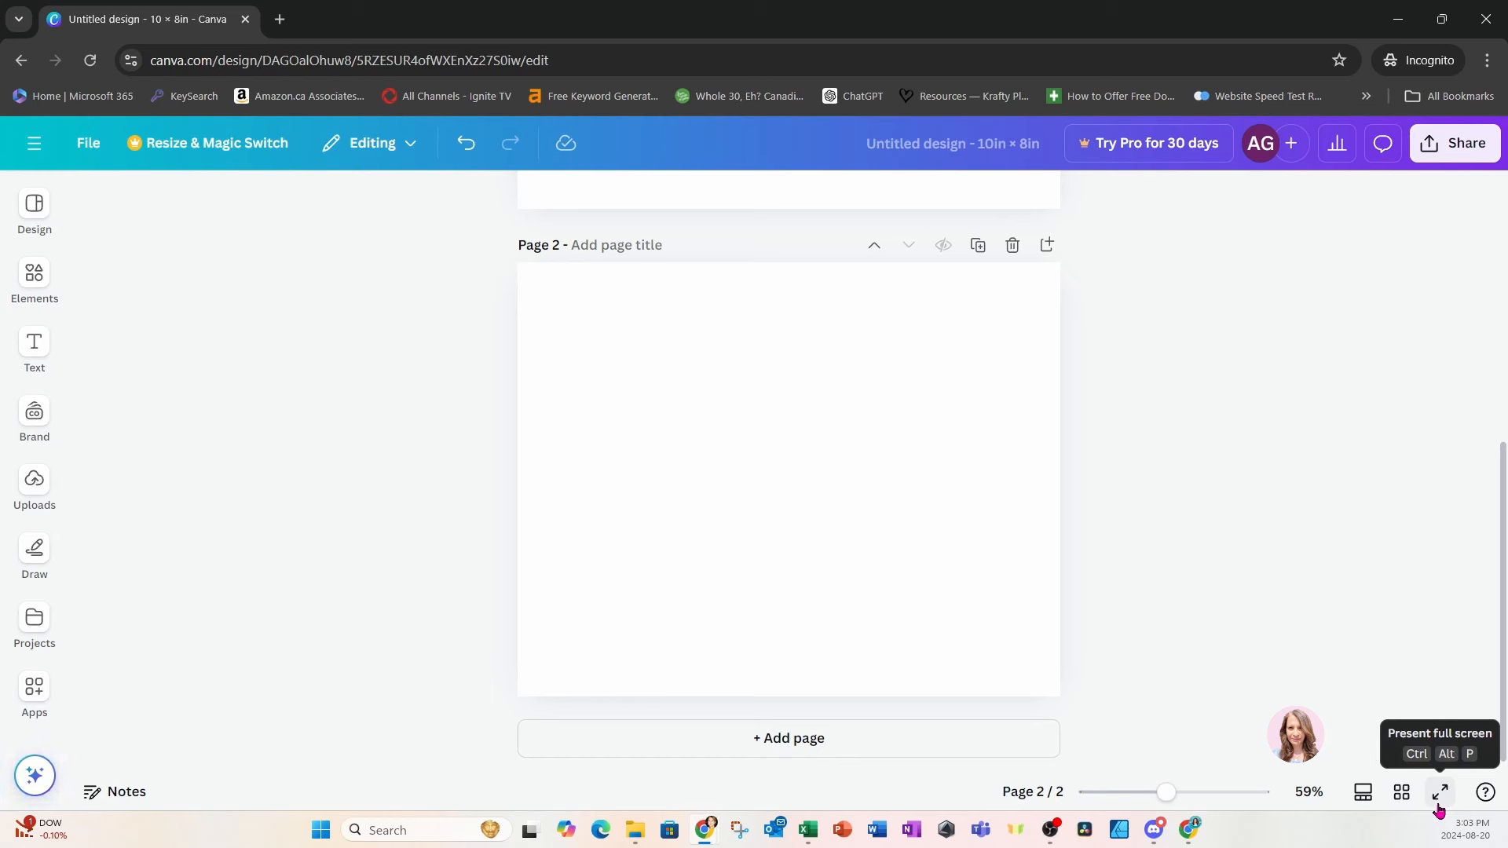
left_click(1439, 807)
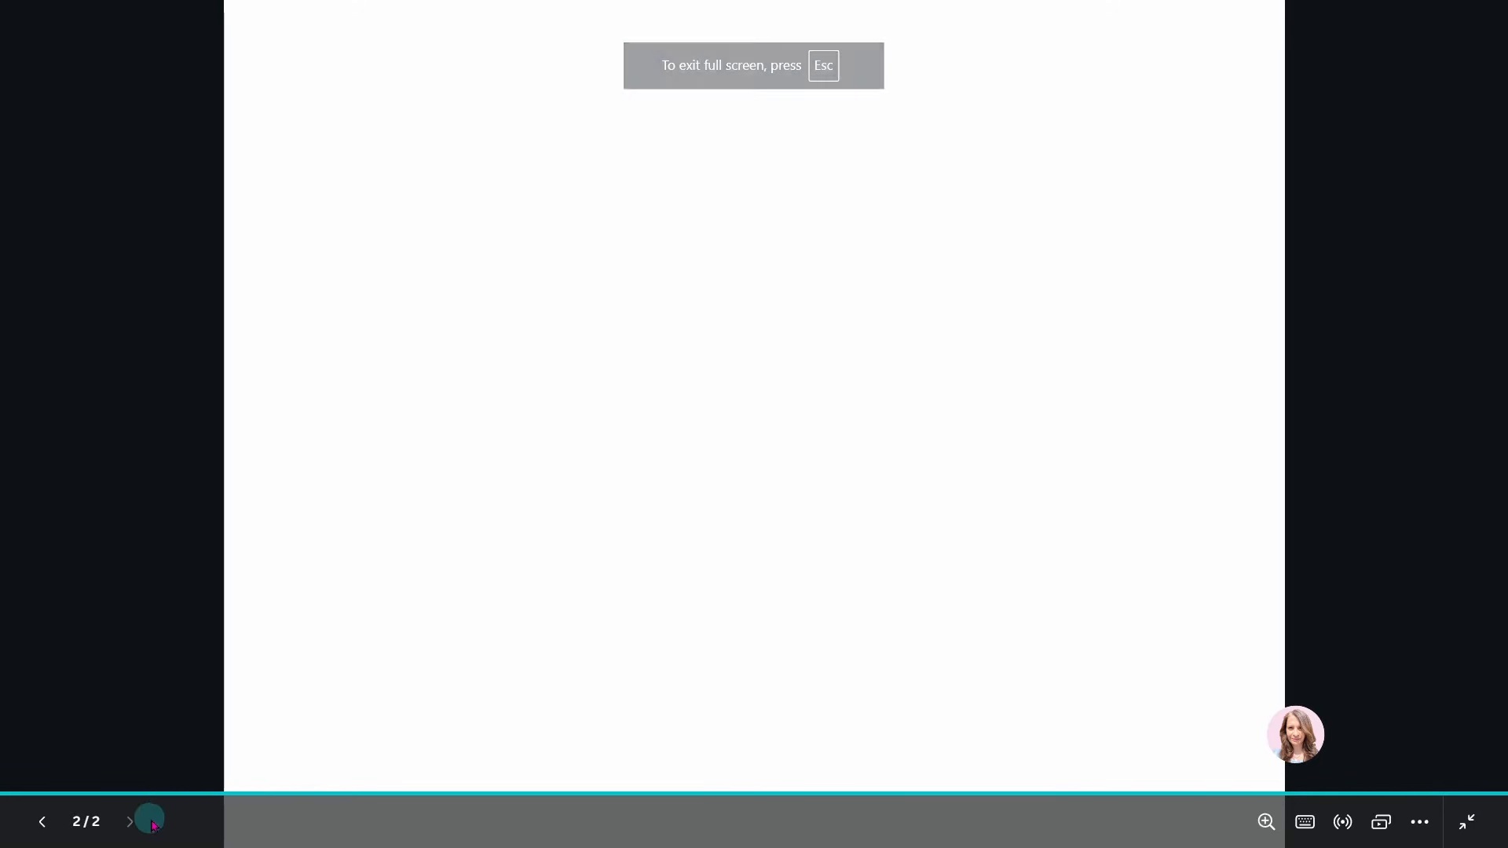
left_click(47, 829)
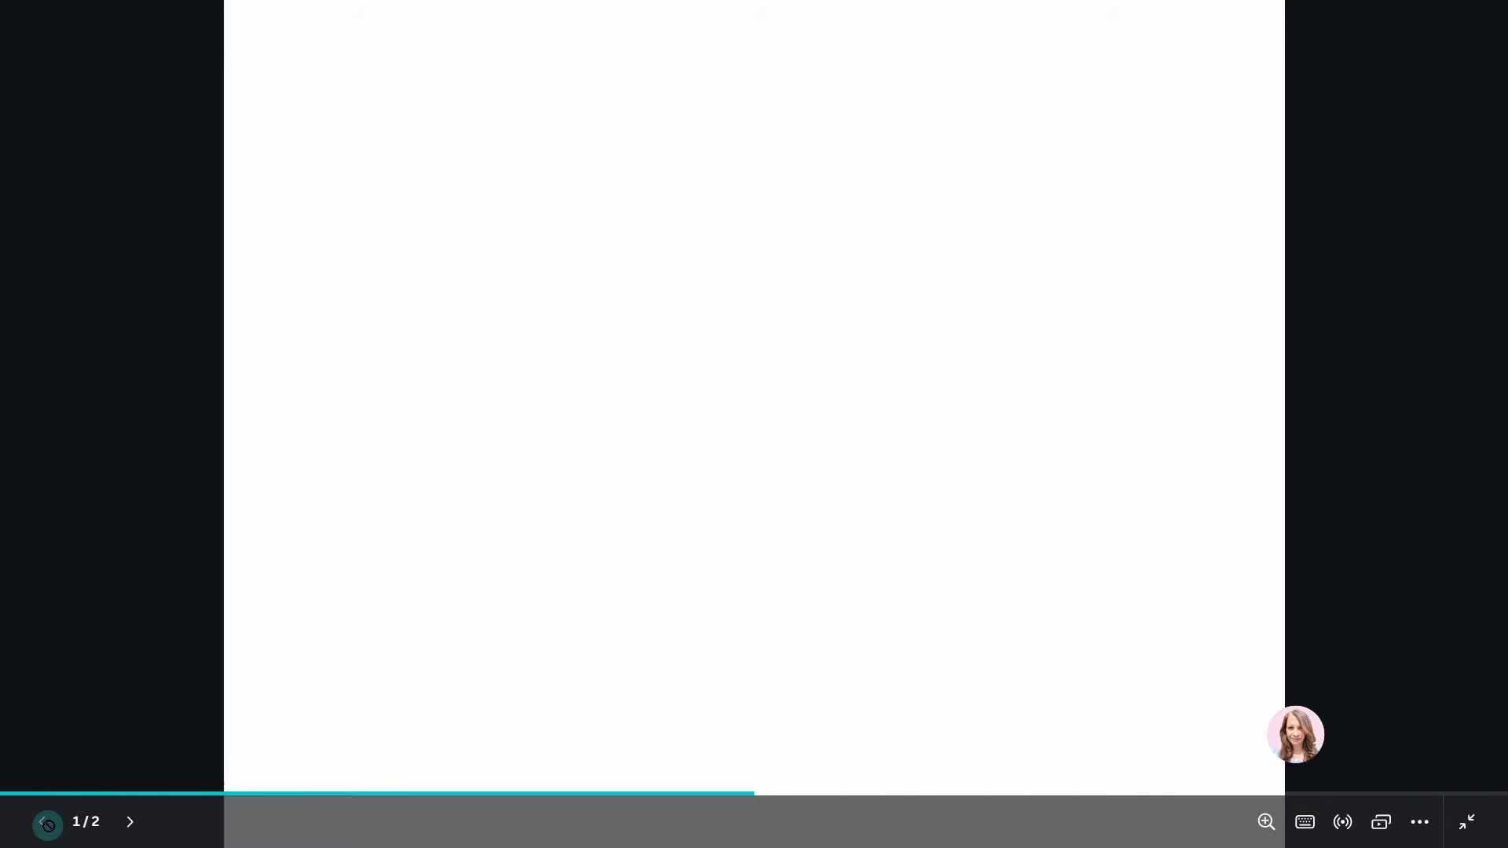
left_click(1272, 835)
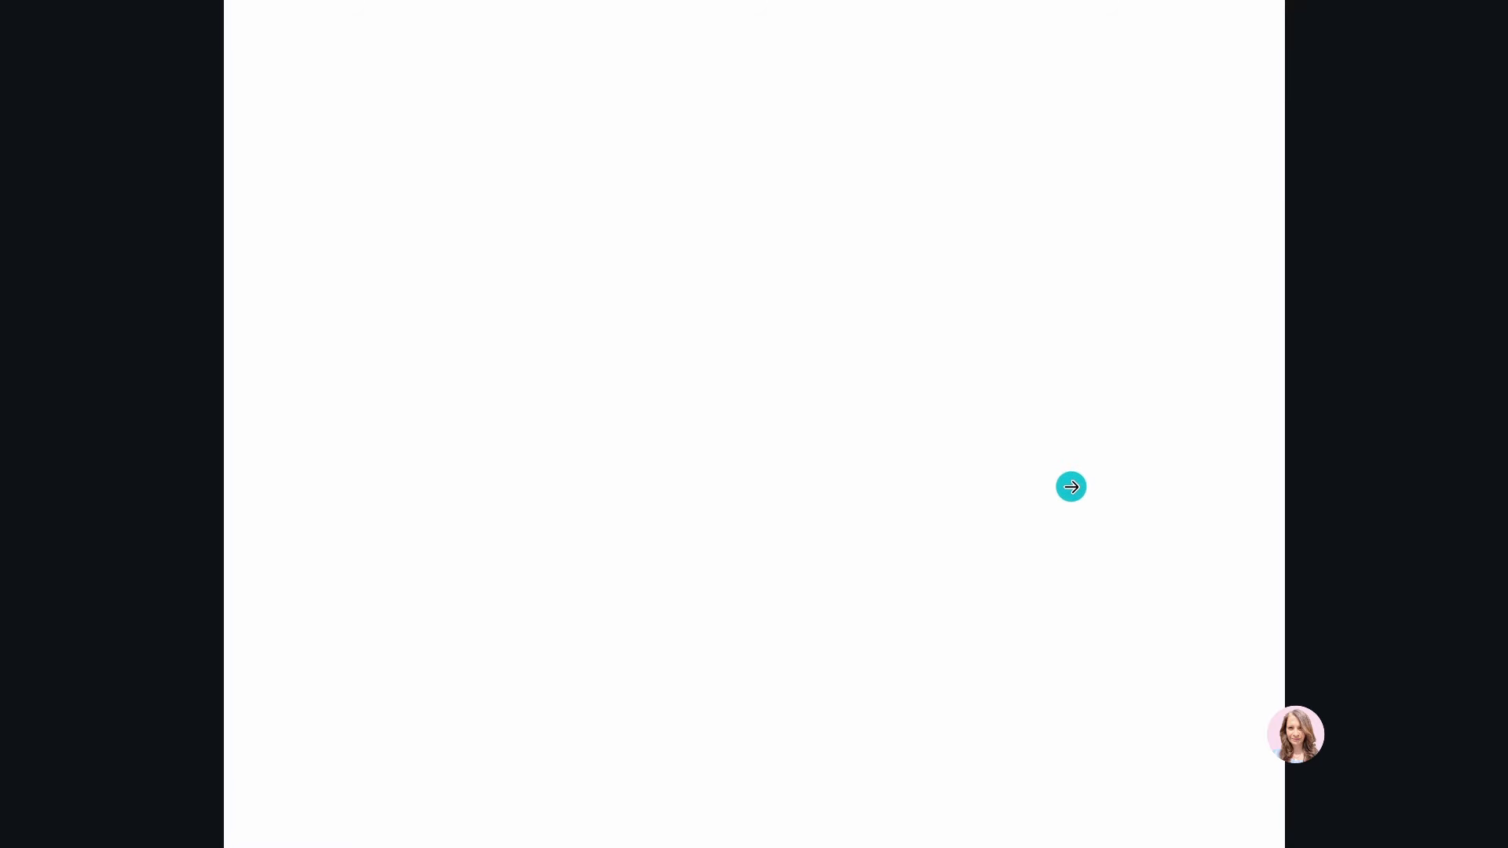
Step: Exit the presentation with Esc and open the main navigation drawer
key("Escape")
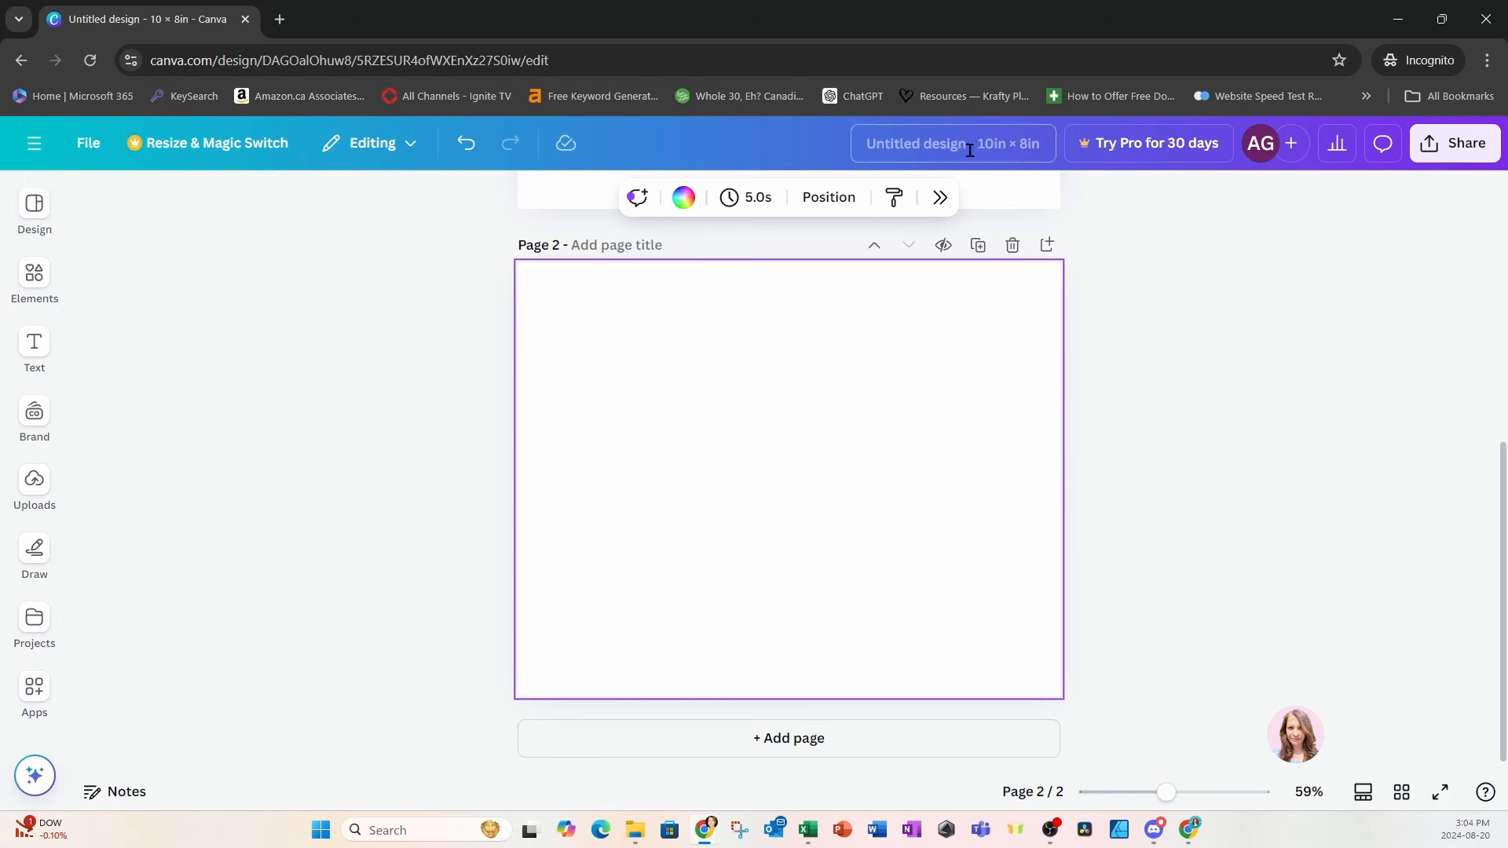
left_click(34, 146)
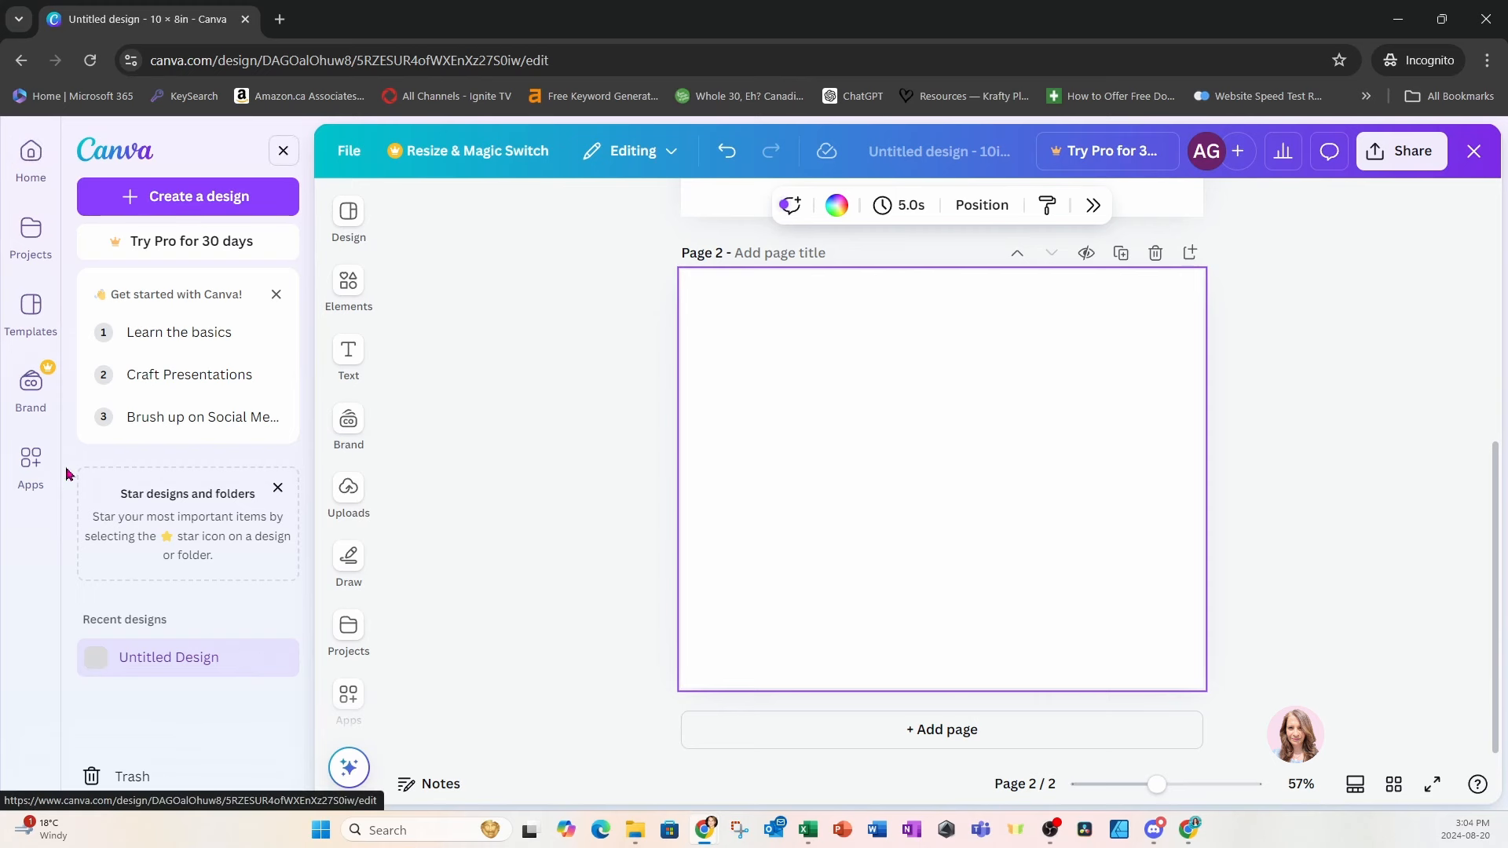
Step: Open Untitled Design from Home's recent designs in a new tab, leaving the first tab on Home
left_click(30, 154)
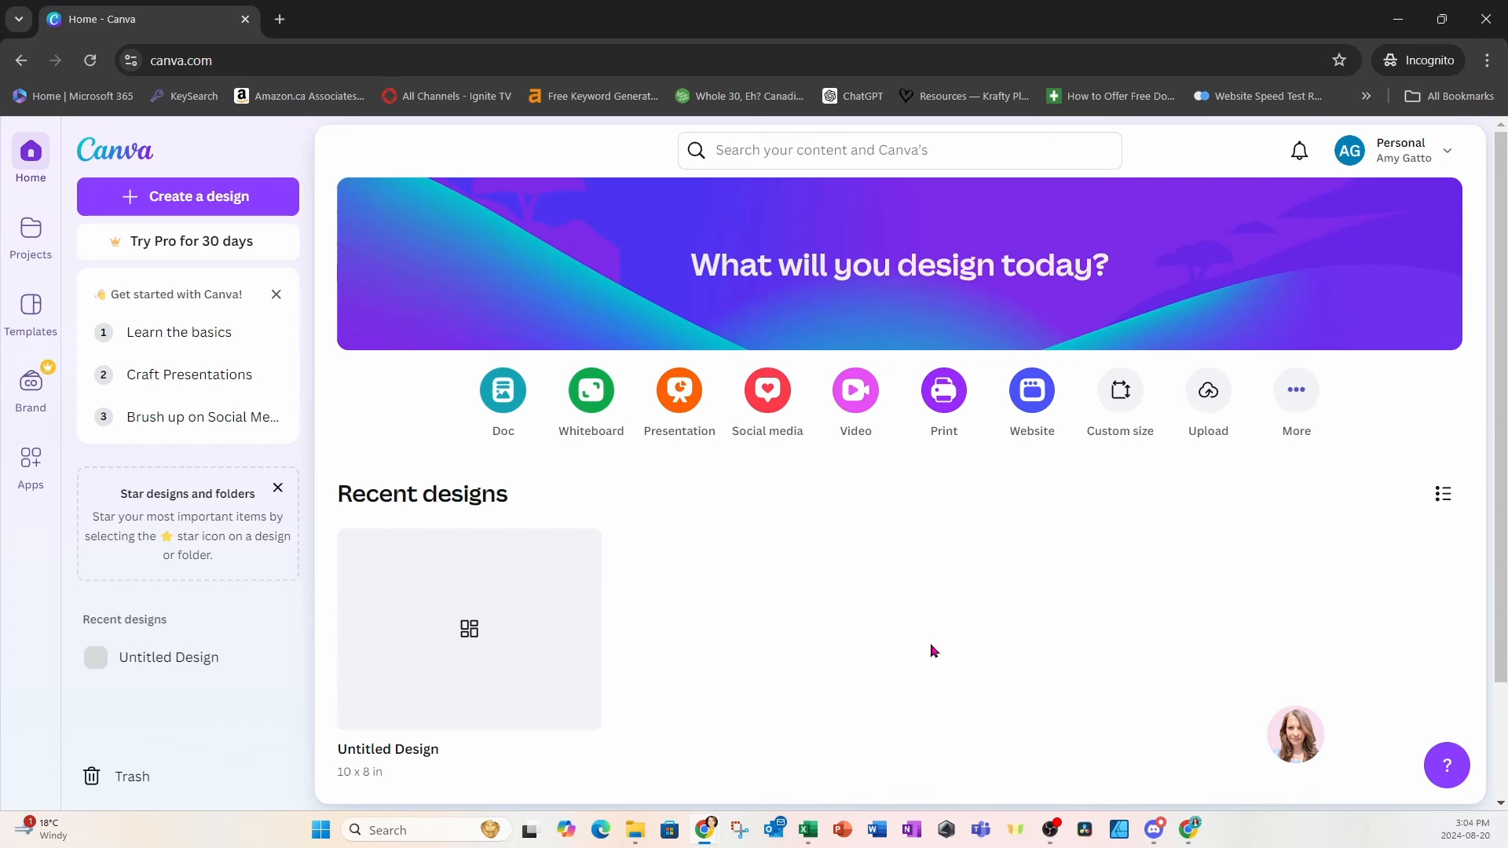
left_click(467, 634)
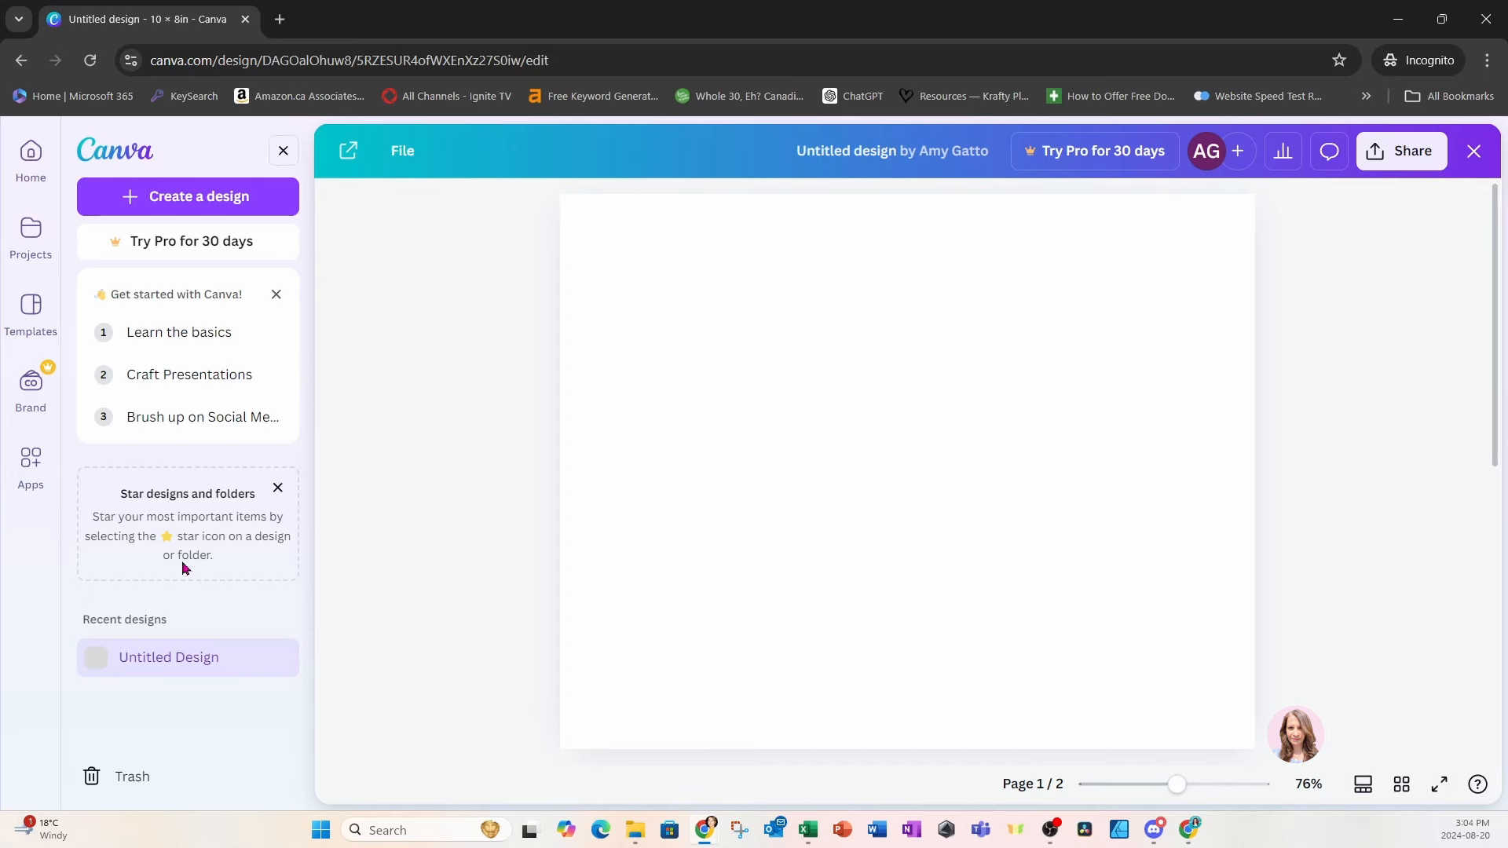
left_click(348, 150)
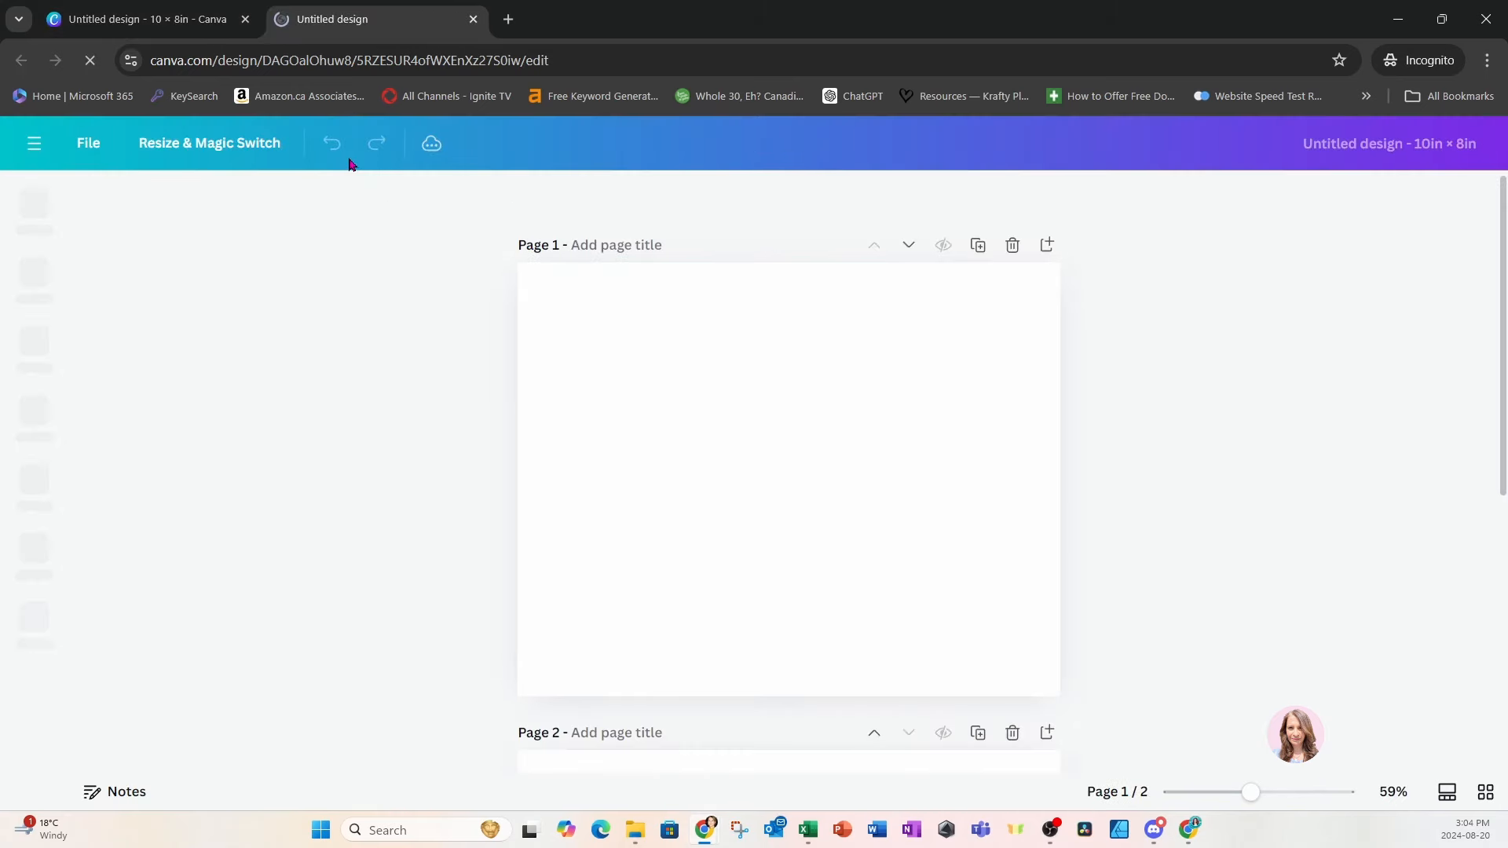
left_click(167, 21)
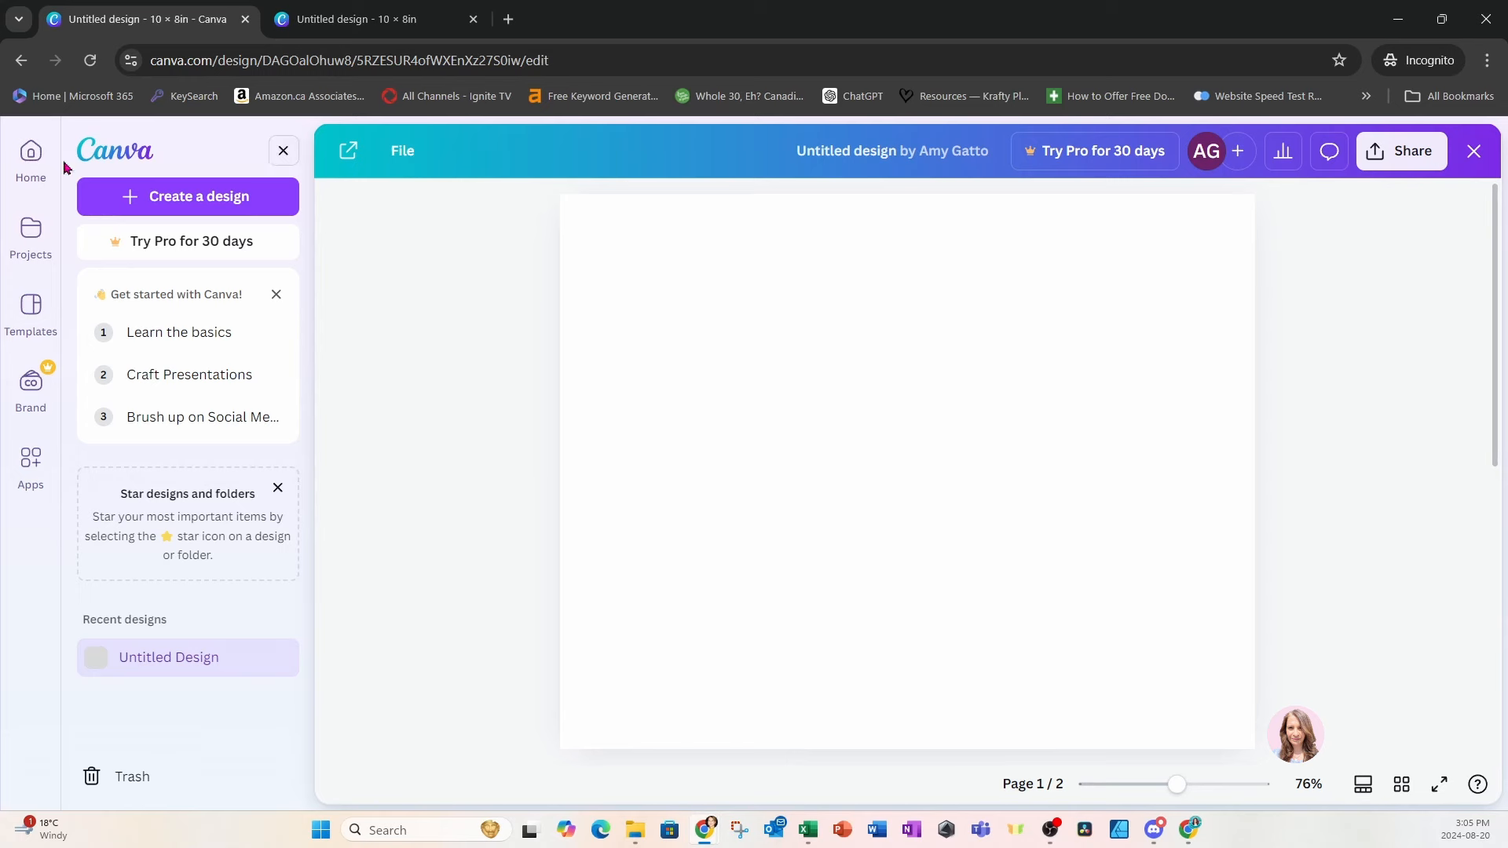
left_click(35, 161)
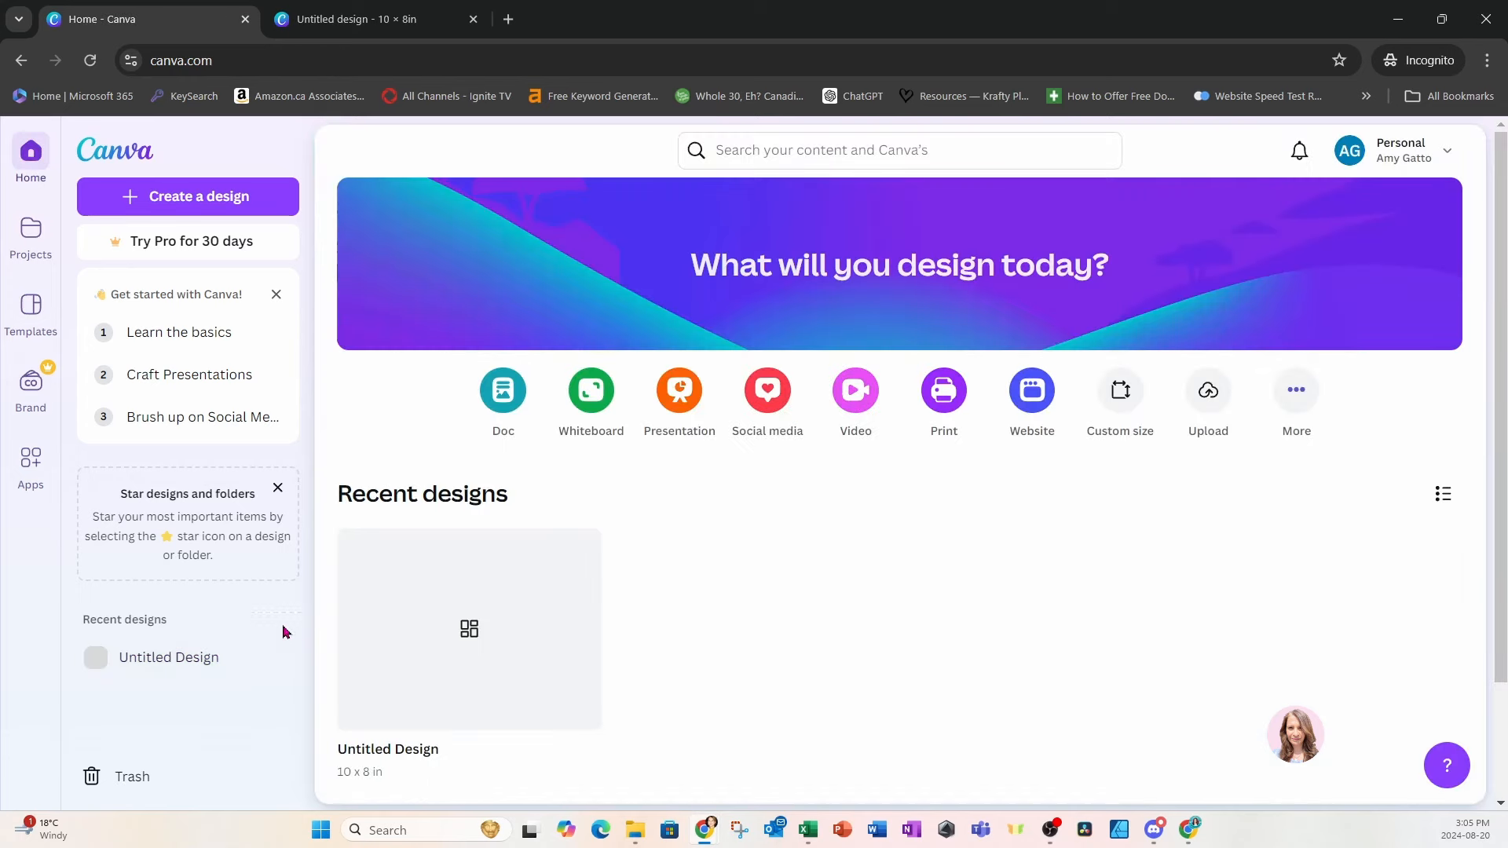
left_click(358, 19)
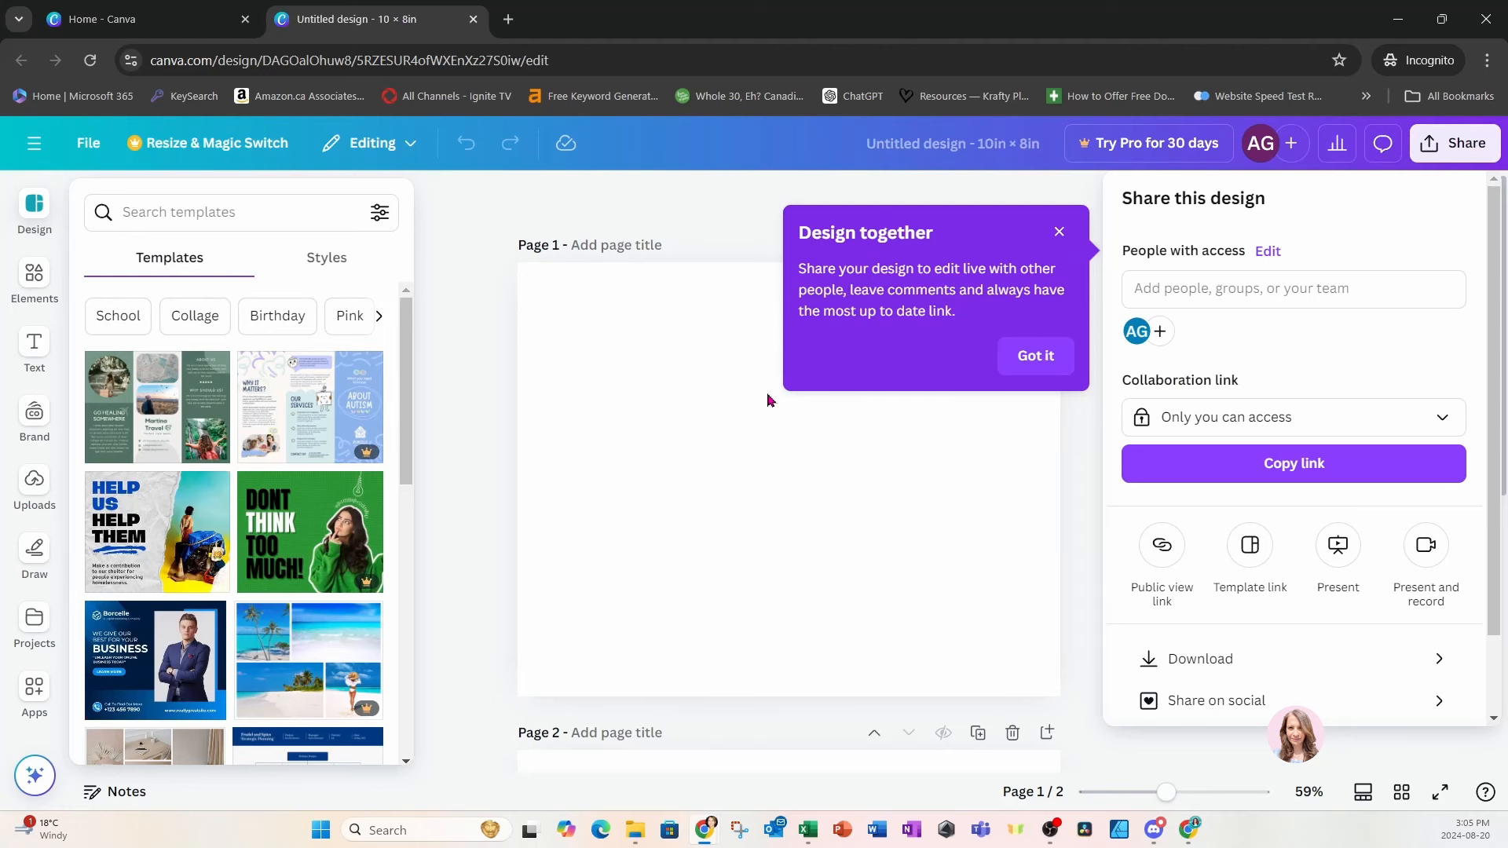
Step: Close the Design together popup and the Share panel so only the two-page design shows
left_click(1056, 232)
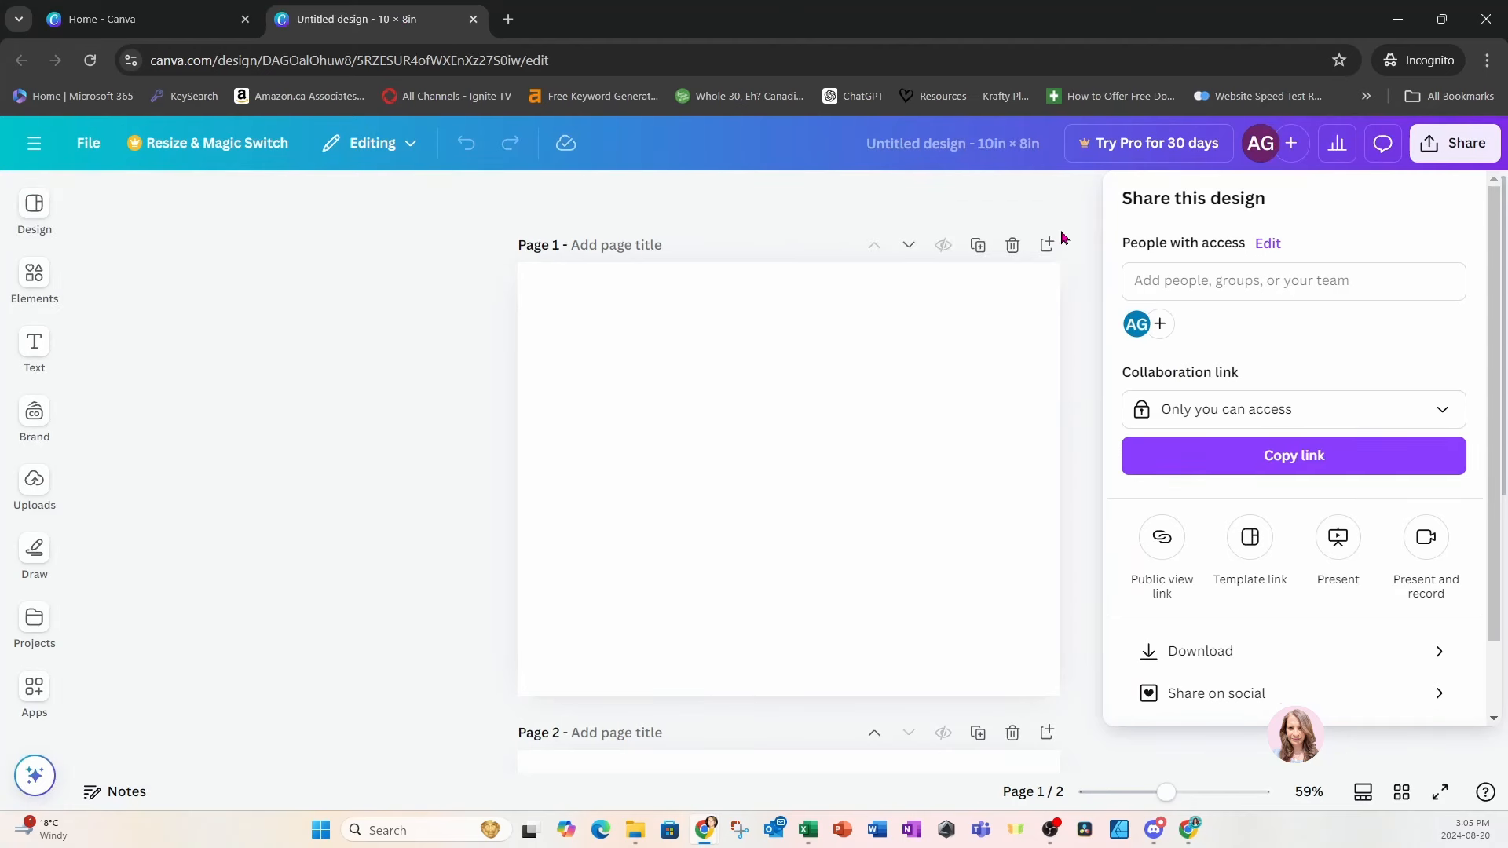
left_click(1064, 206)
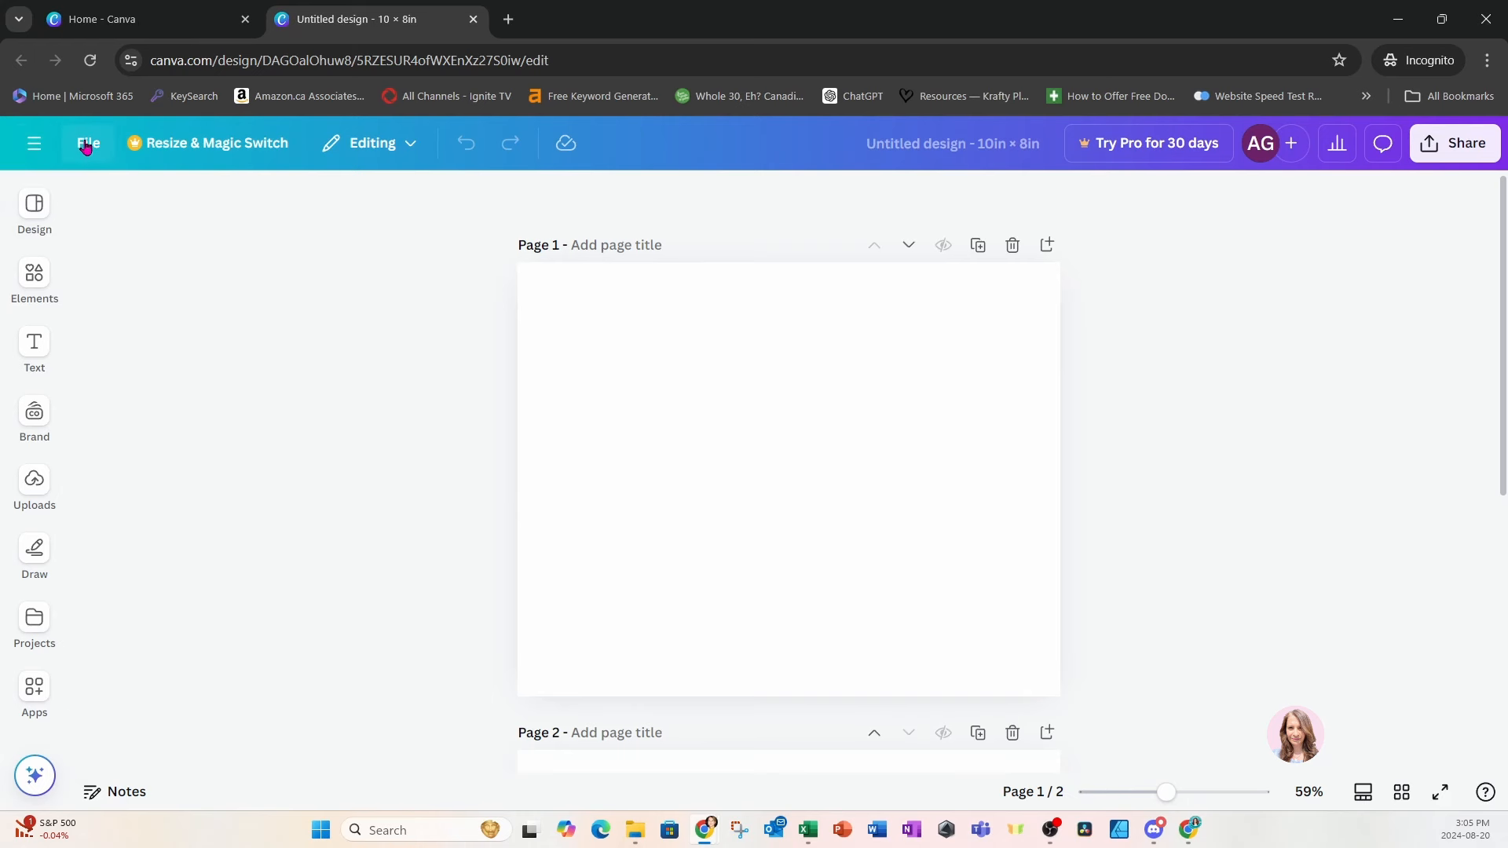
Step: Retitle the design 'Session 1' from the file options
left_click(86, 147)
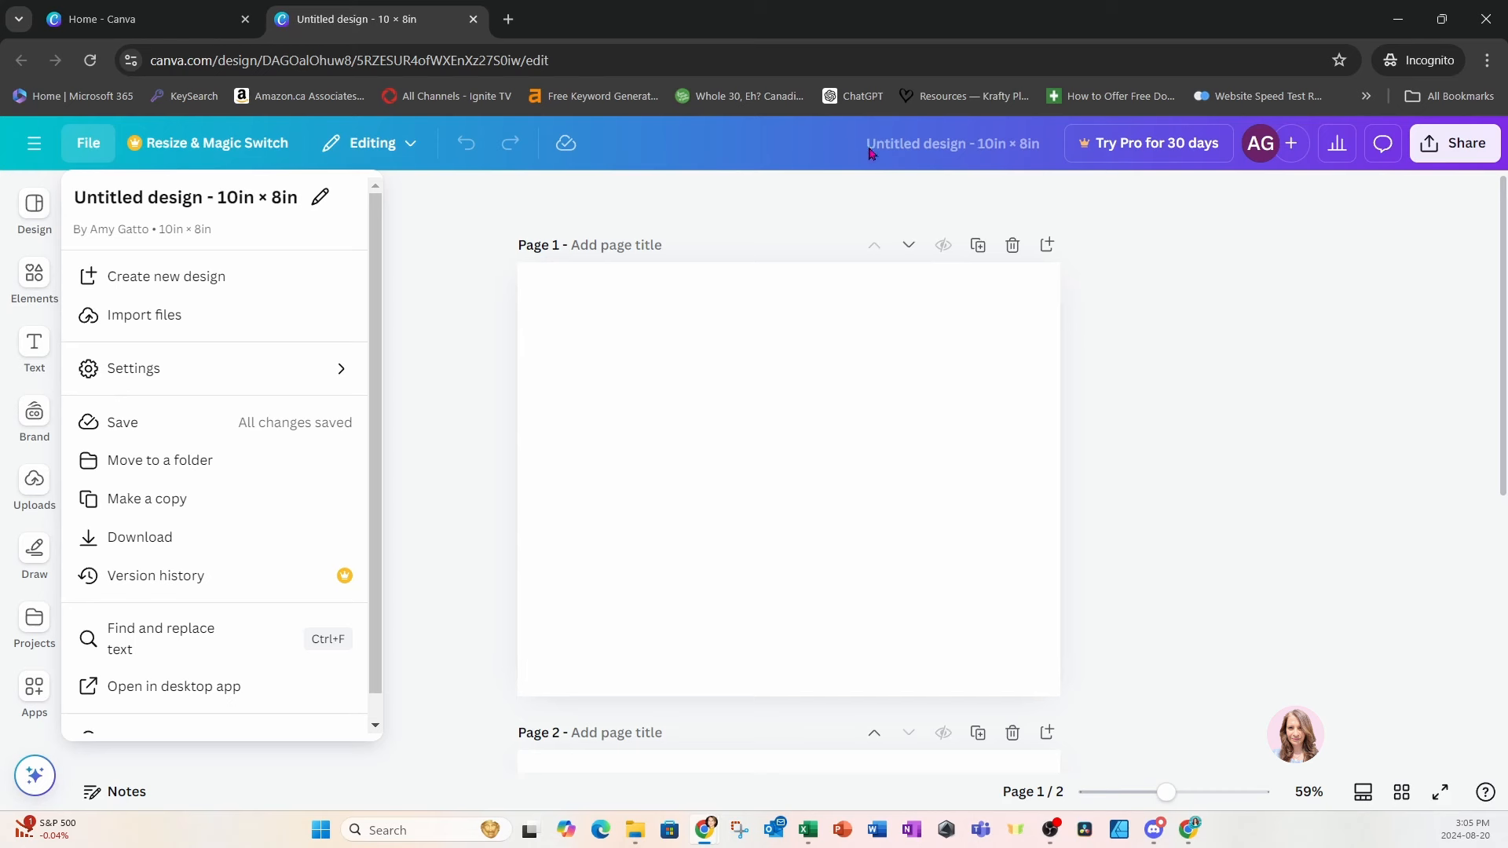
left_click(132, 202)
key("BackSpace")
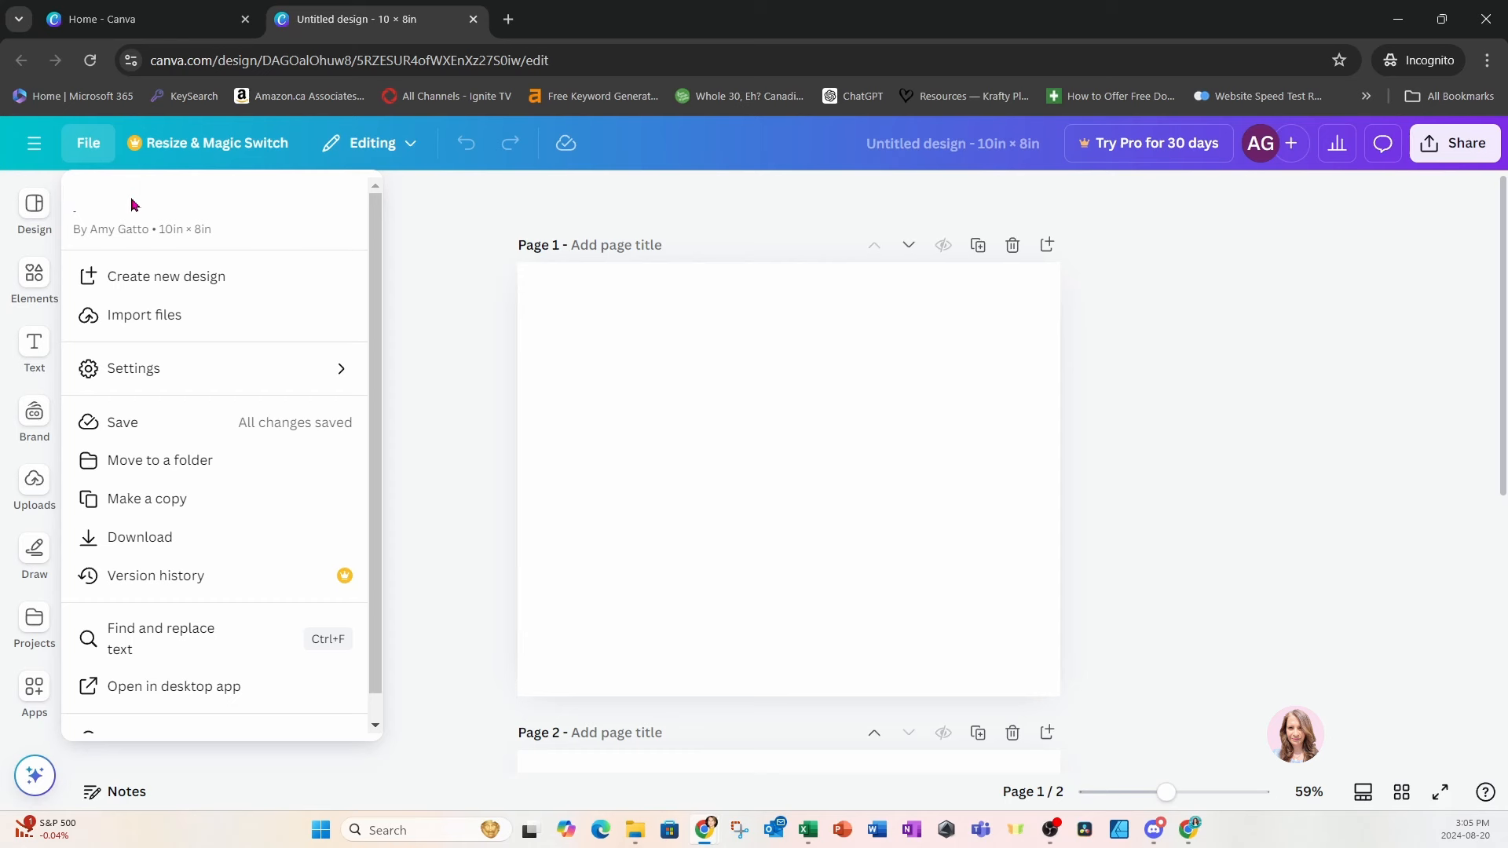
type("Session 1")
key("Return")
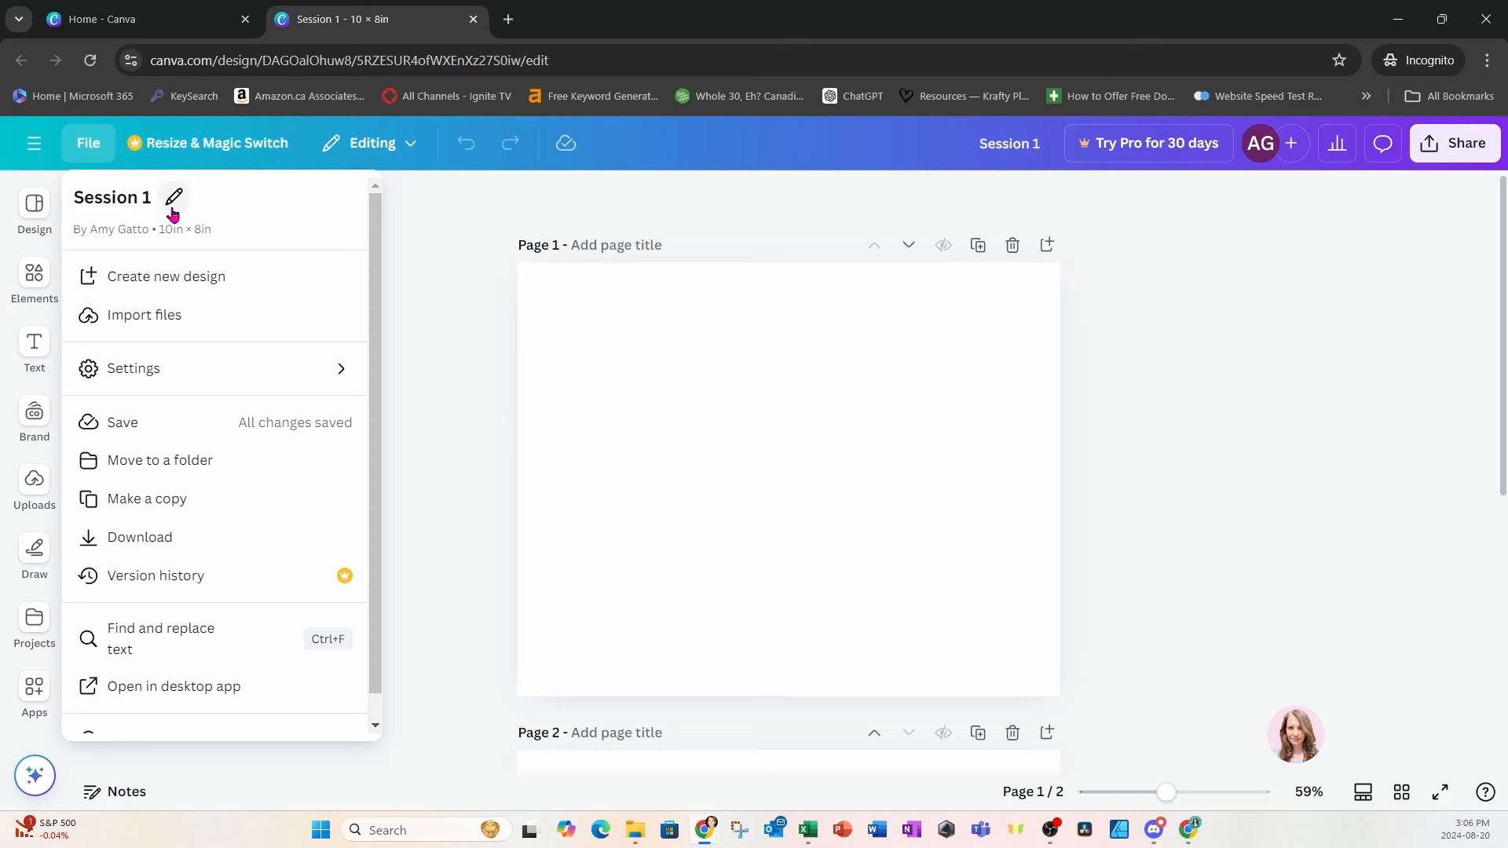
Step: Append 'A' to the header title so the design is named 'Session 1A'
left_click(137, 198)
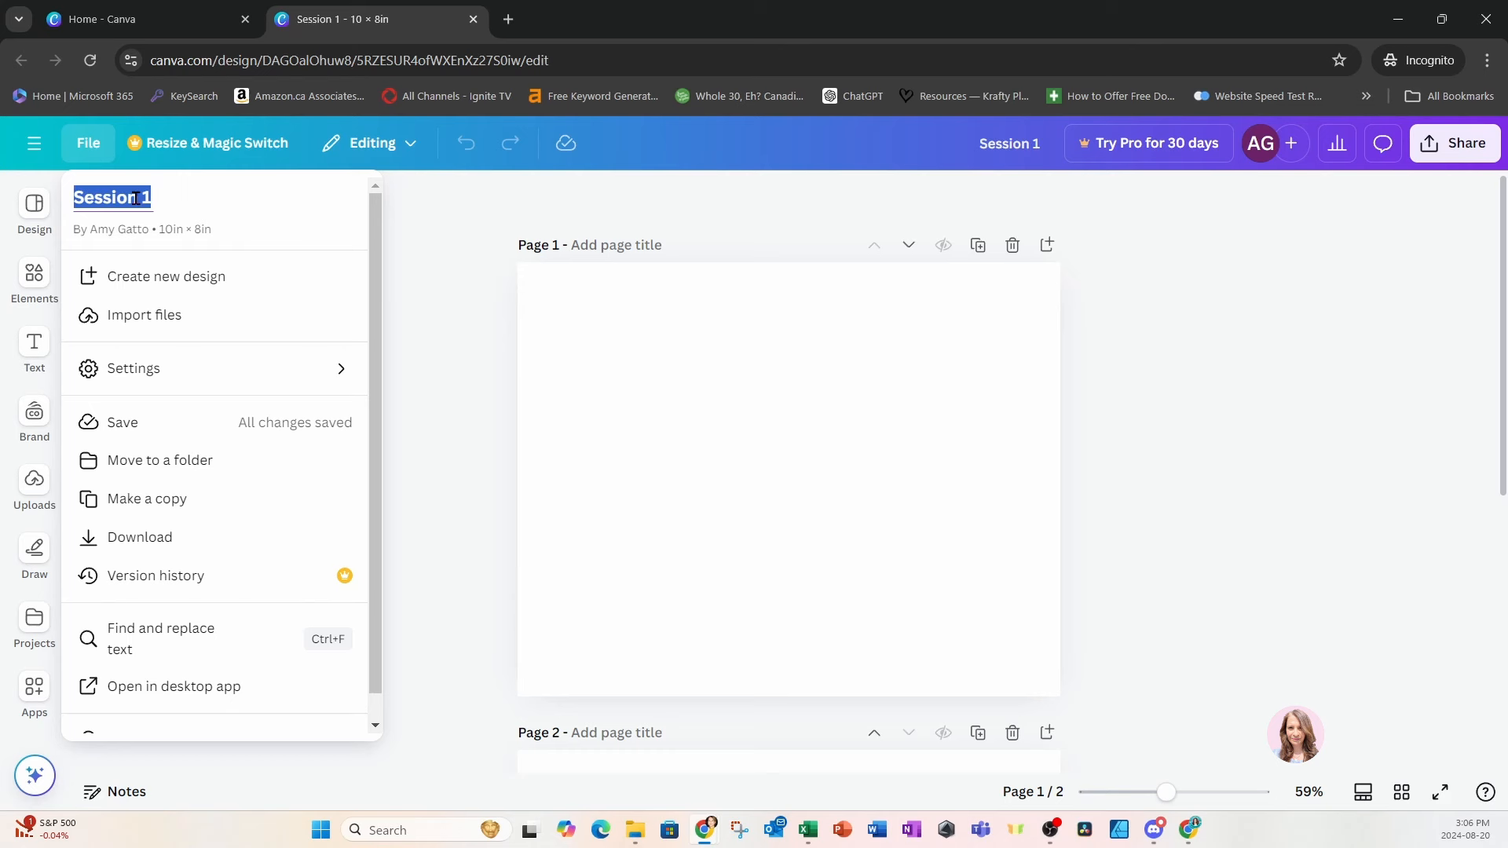
left_click(1011, 142)
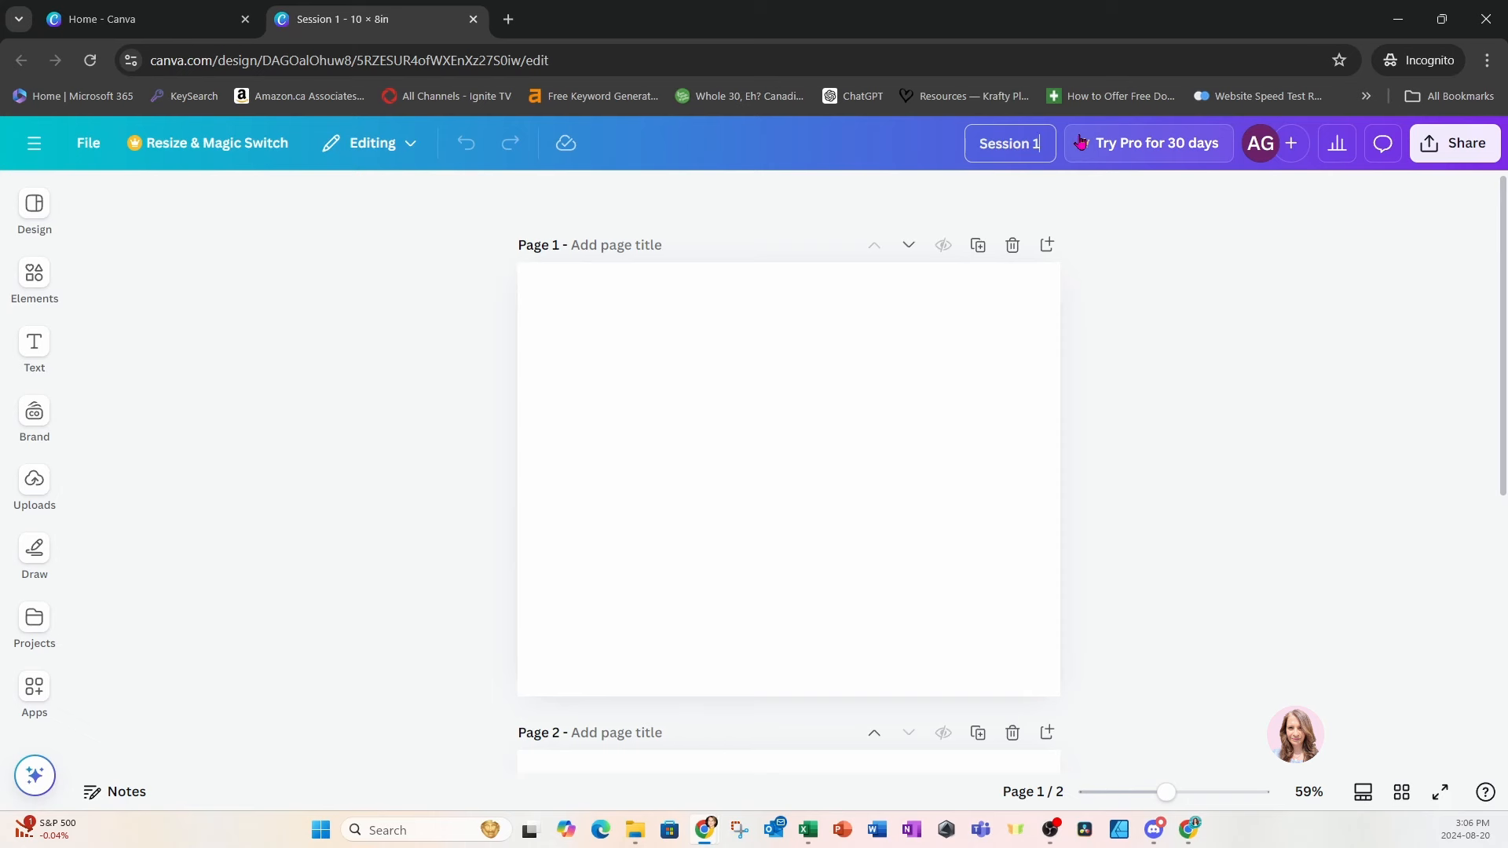
type("A")
left_click(89, 143)
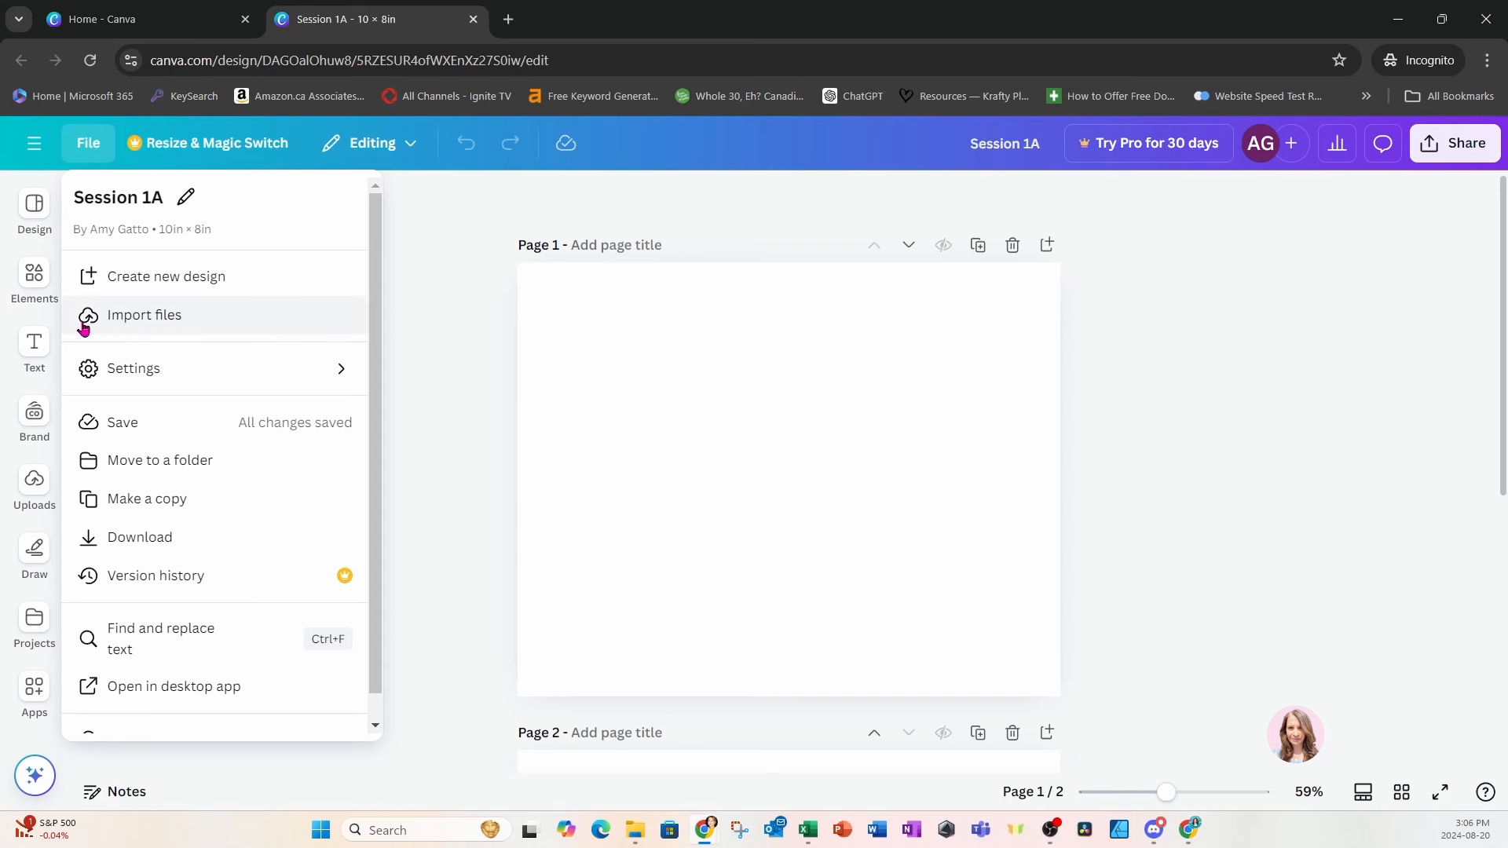
Step: View the supported file formats in the Import files panel
left_click(172, 323)
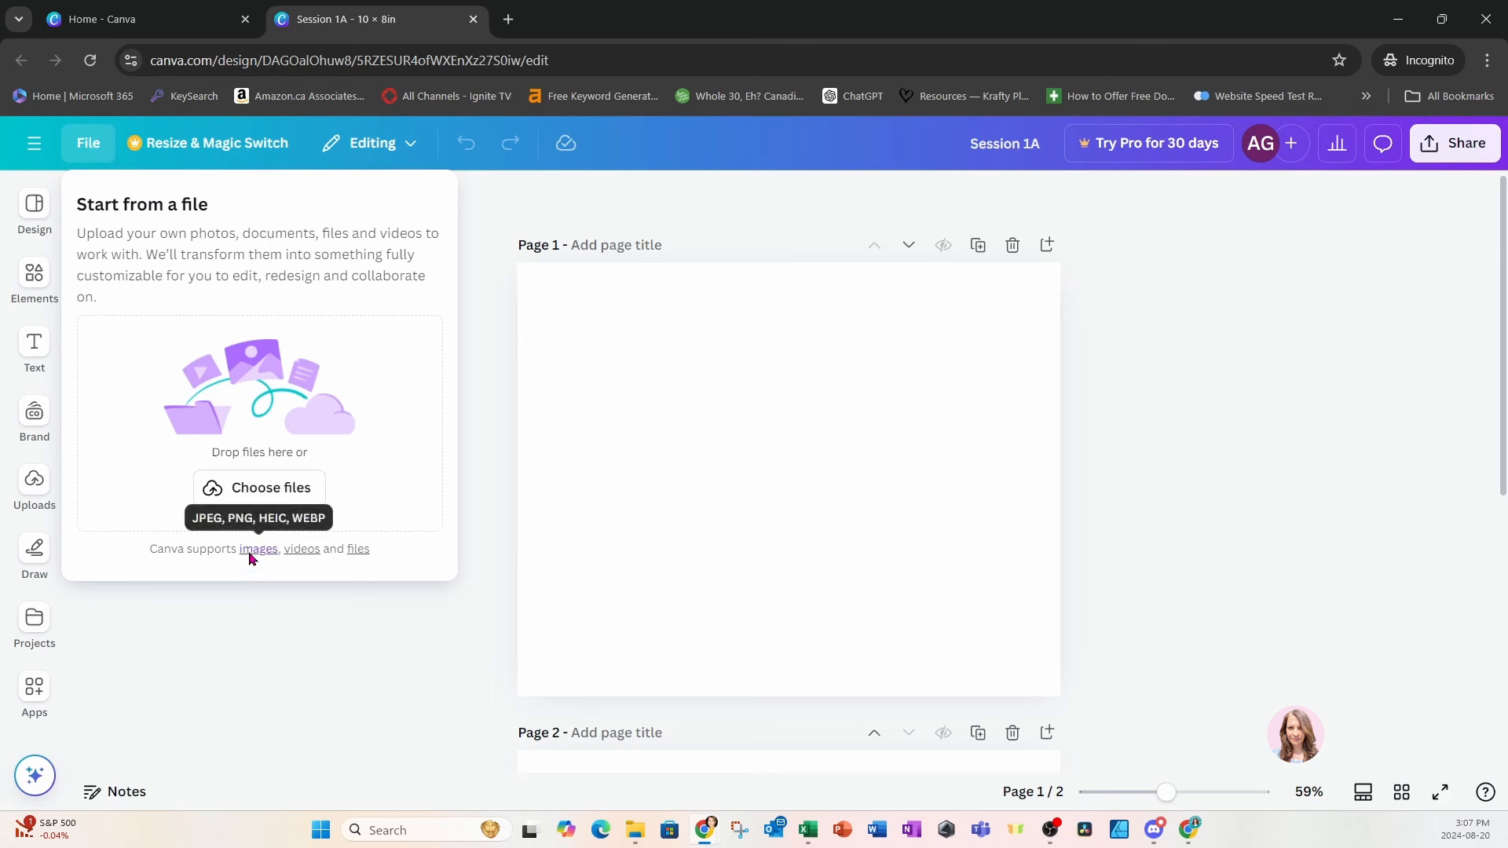
mouse_move(302, 554)
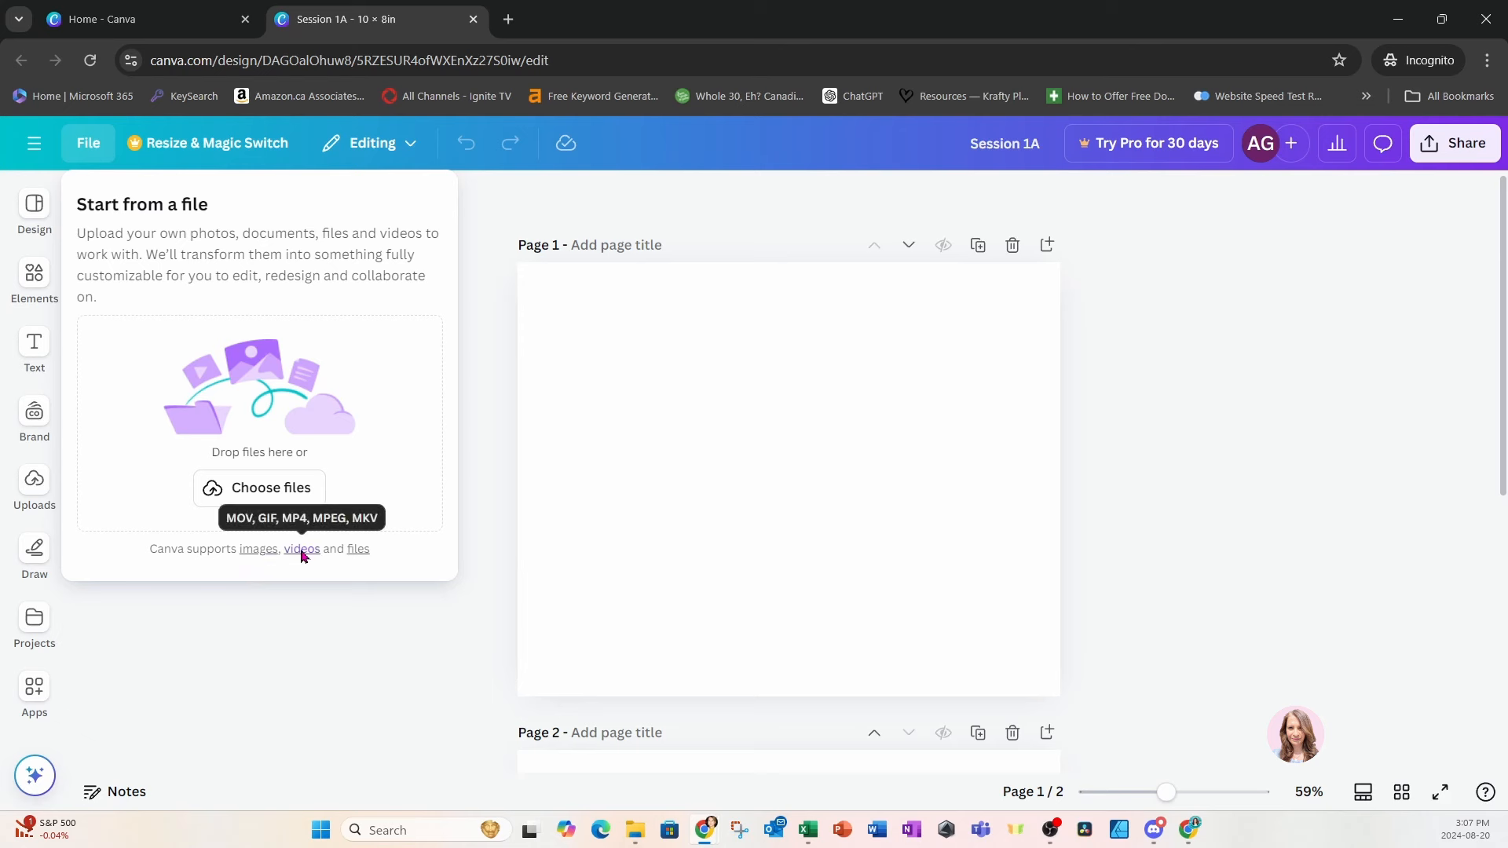
mouse_move(358, 554)
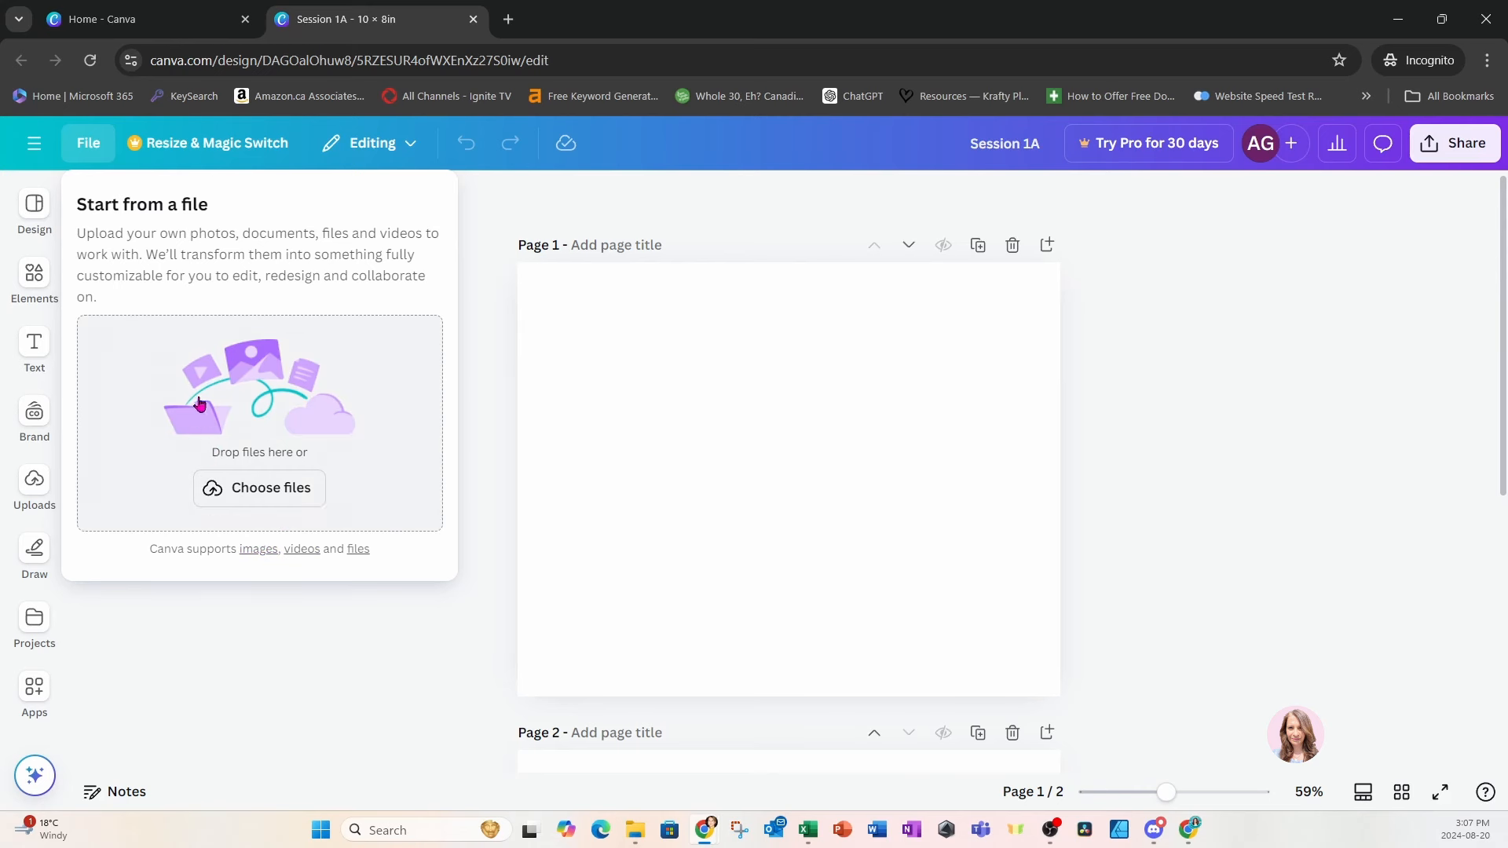
Step: Reopen the File menu and reveal the Settings submenu for rulers, margins and bleed
left_click(85, 148)
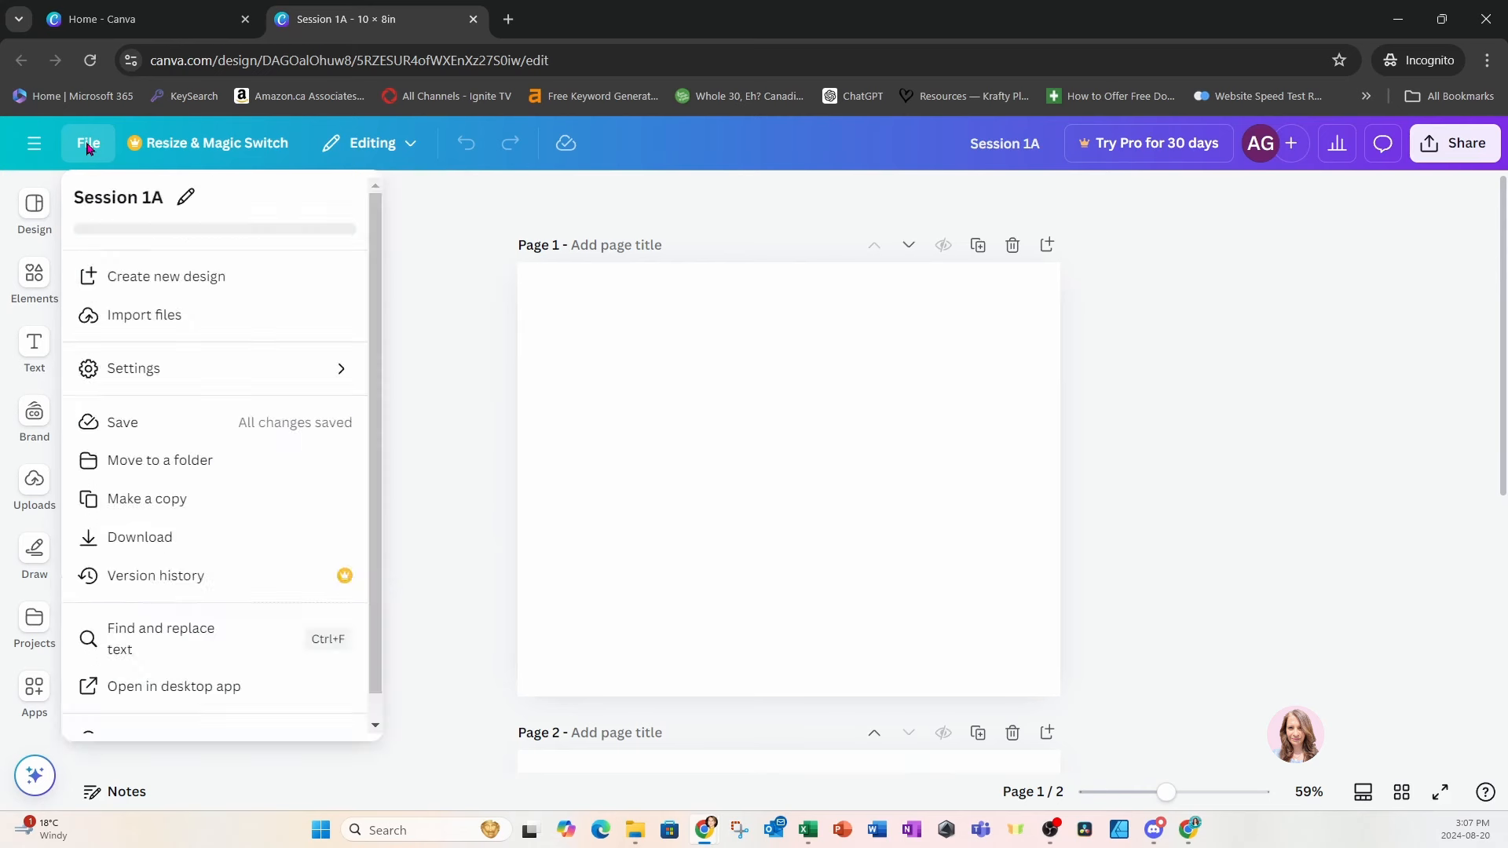
left_click(86, 146)
left_click(100, 145)
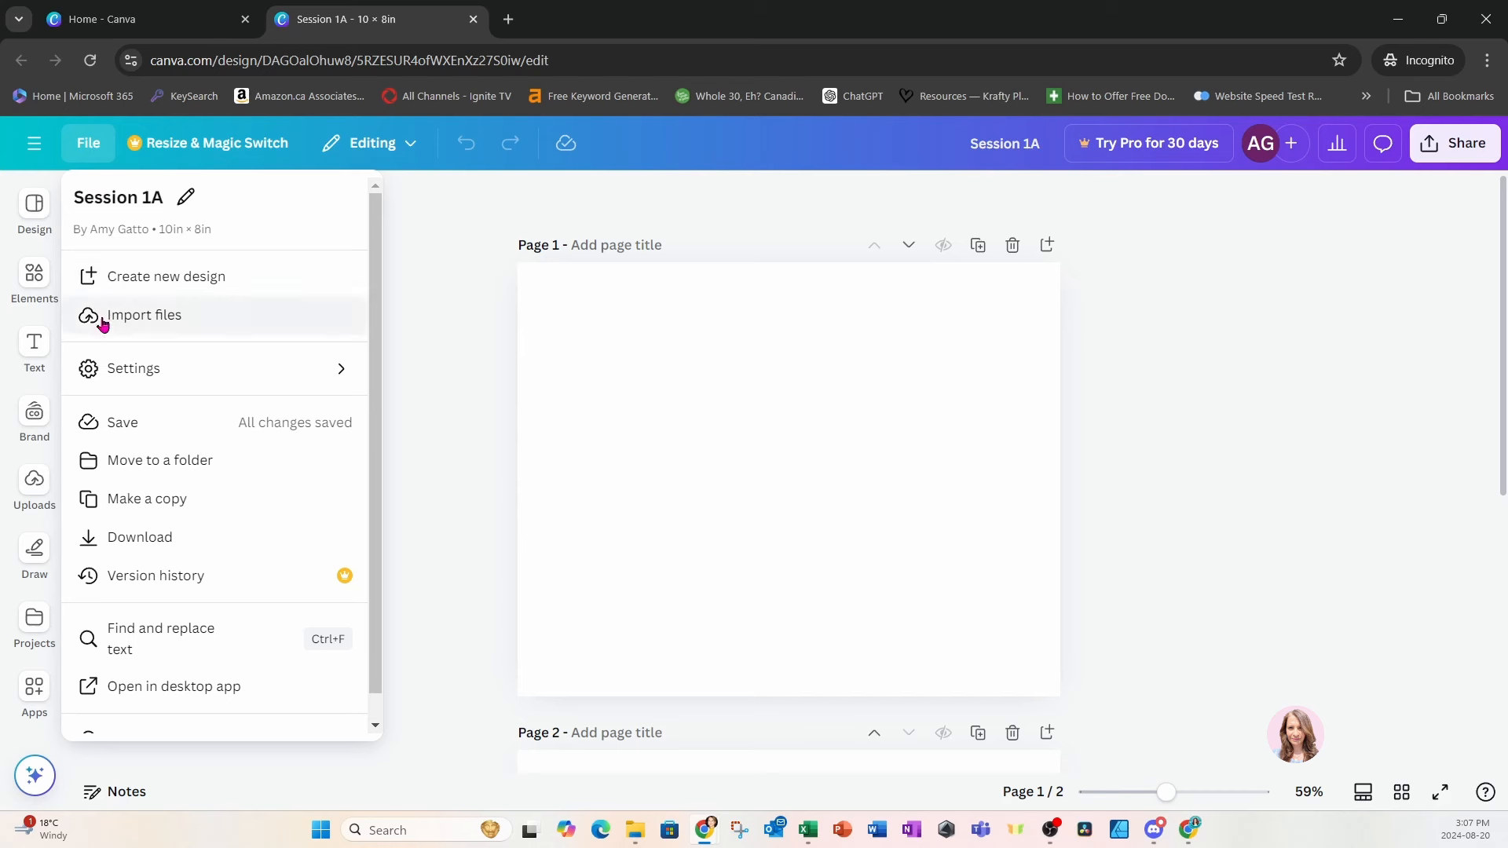
mouse_move(119, 380)
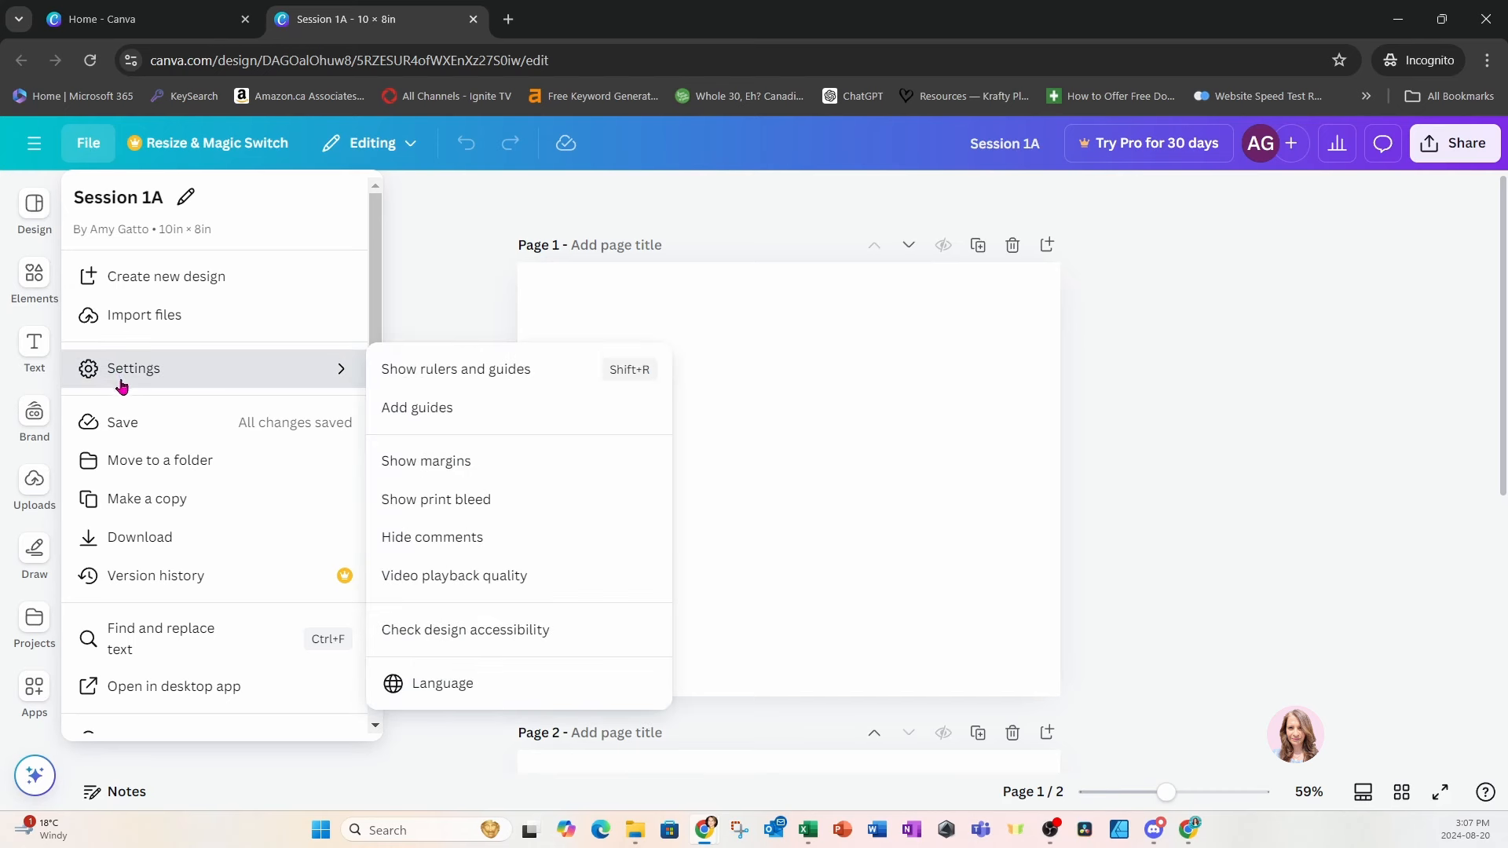
Step: Switch on rulers and guides so inch rulers line the canvas edges
left_click(388, 371)
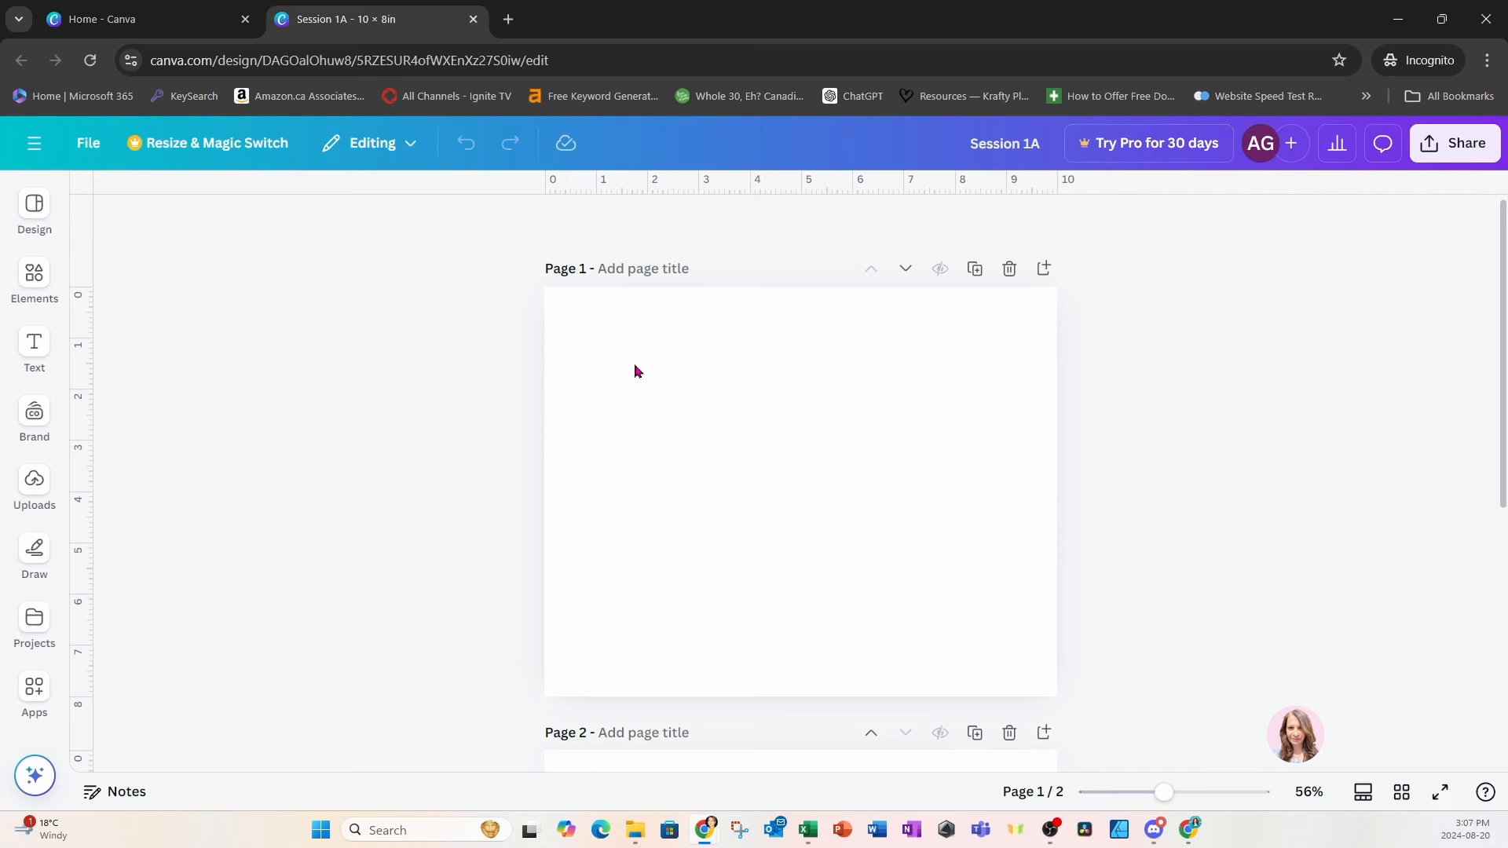
left_click(89, 151)
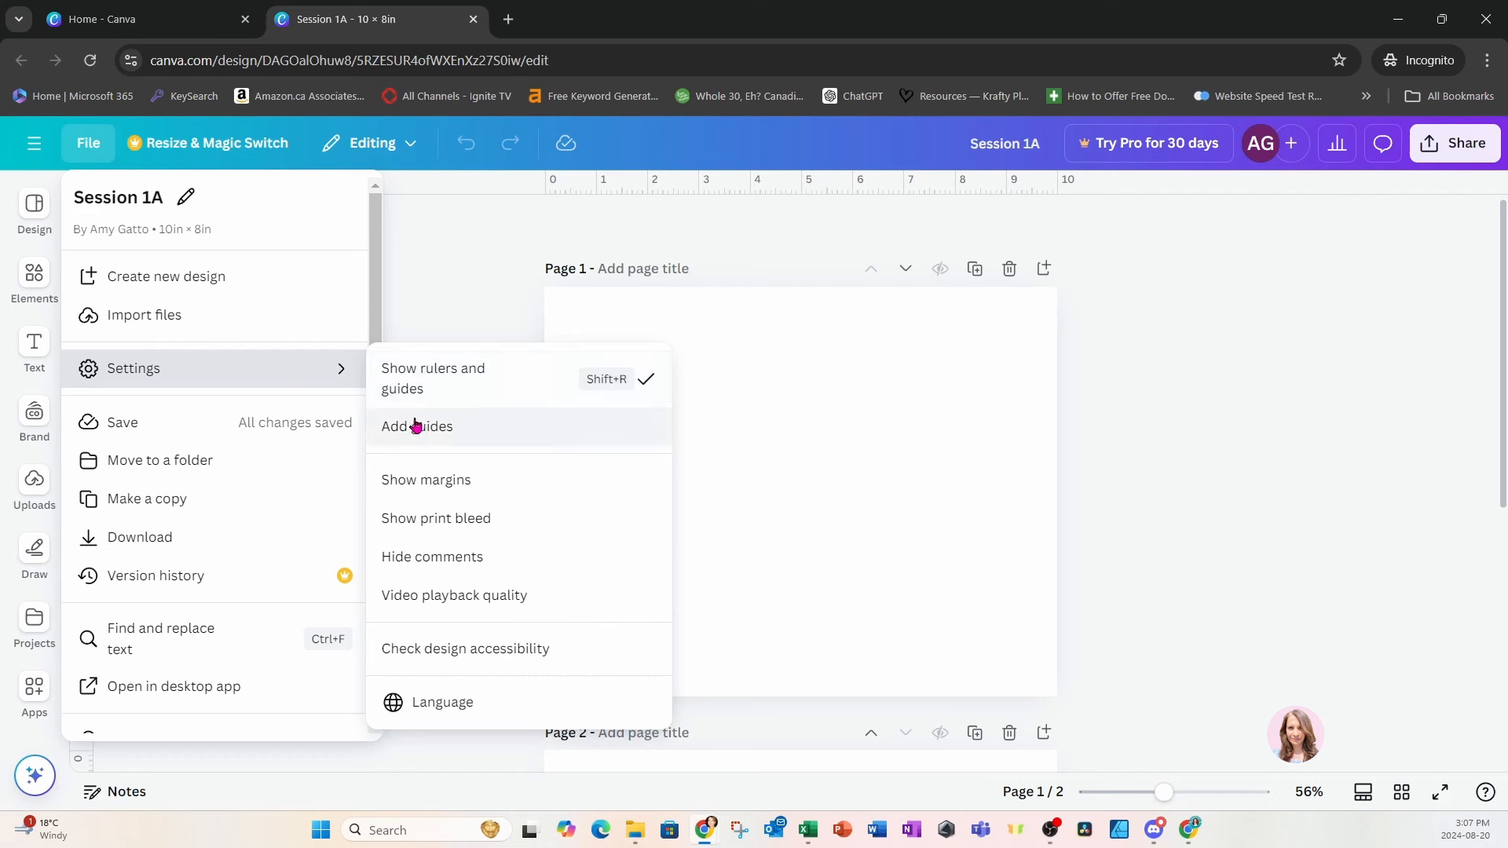
Step: Add a custom guide grid of 3 columns, 3 rows and 0 column gap to Page 1
left_click(416, 434)
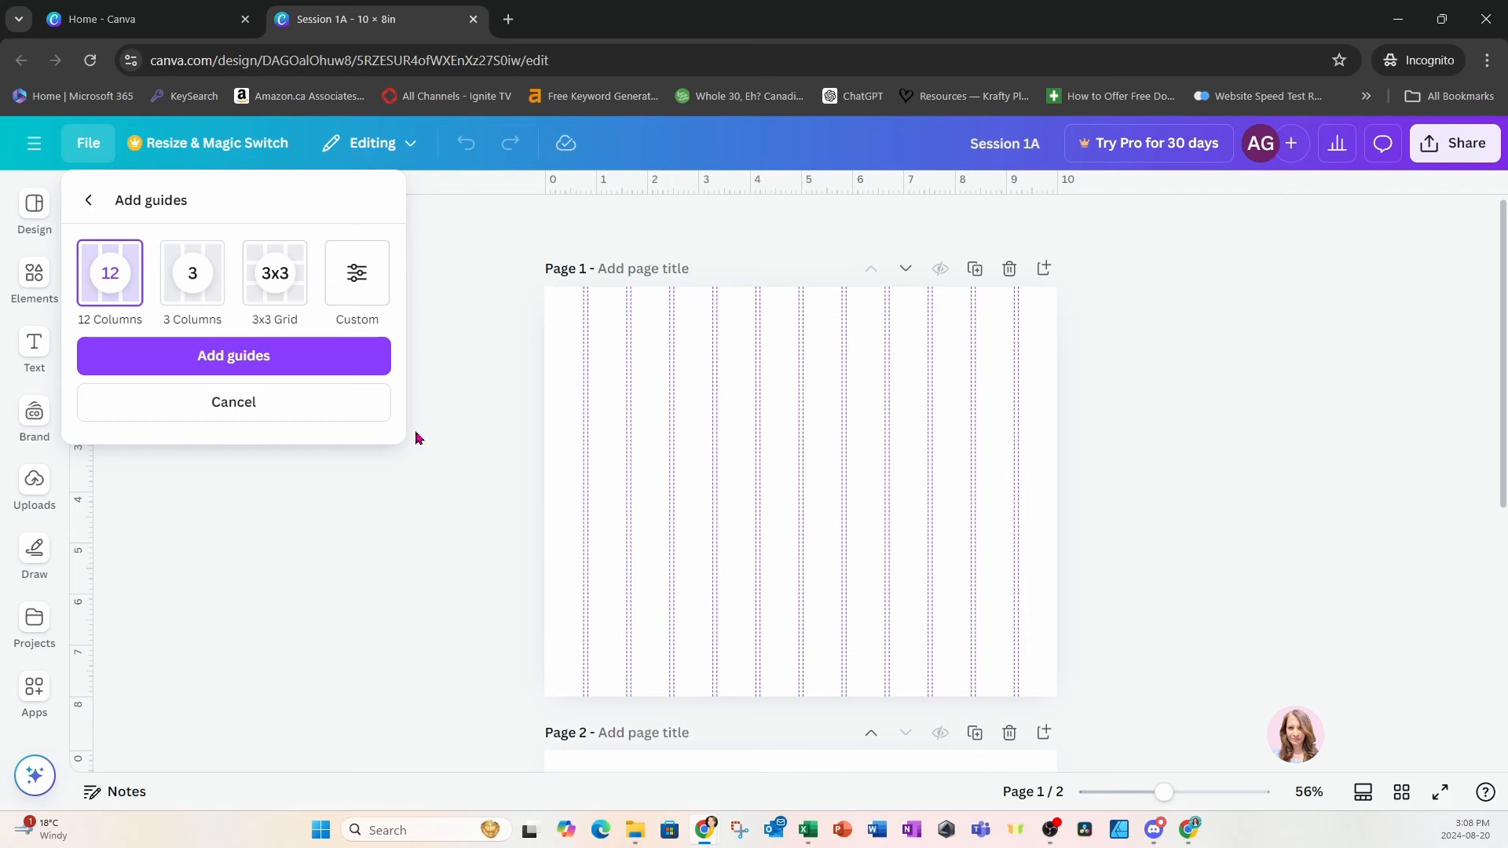
left_click(288, 290)
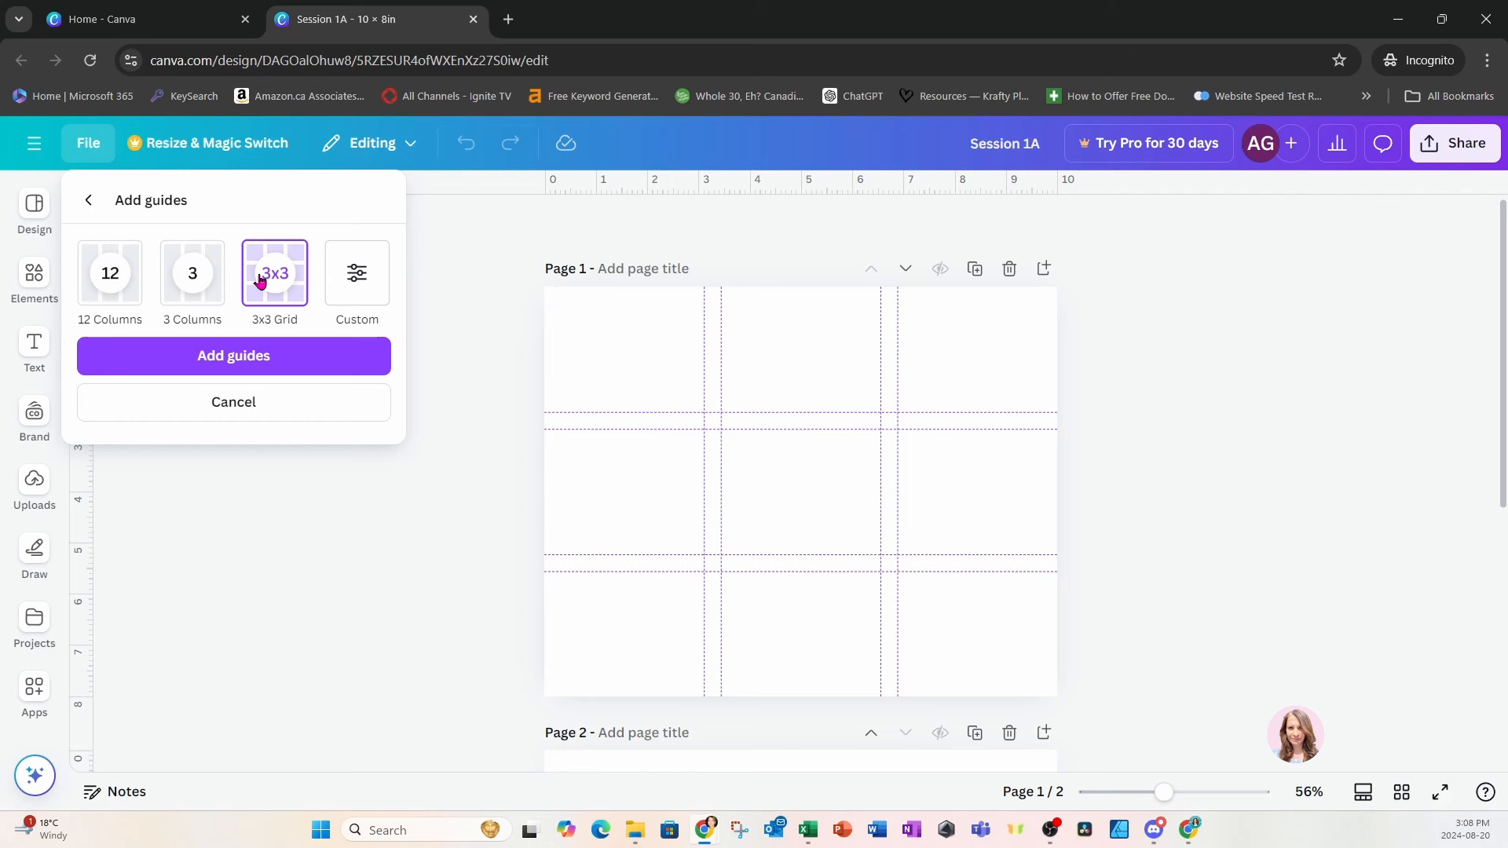
left_click(357, 278)
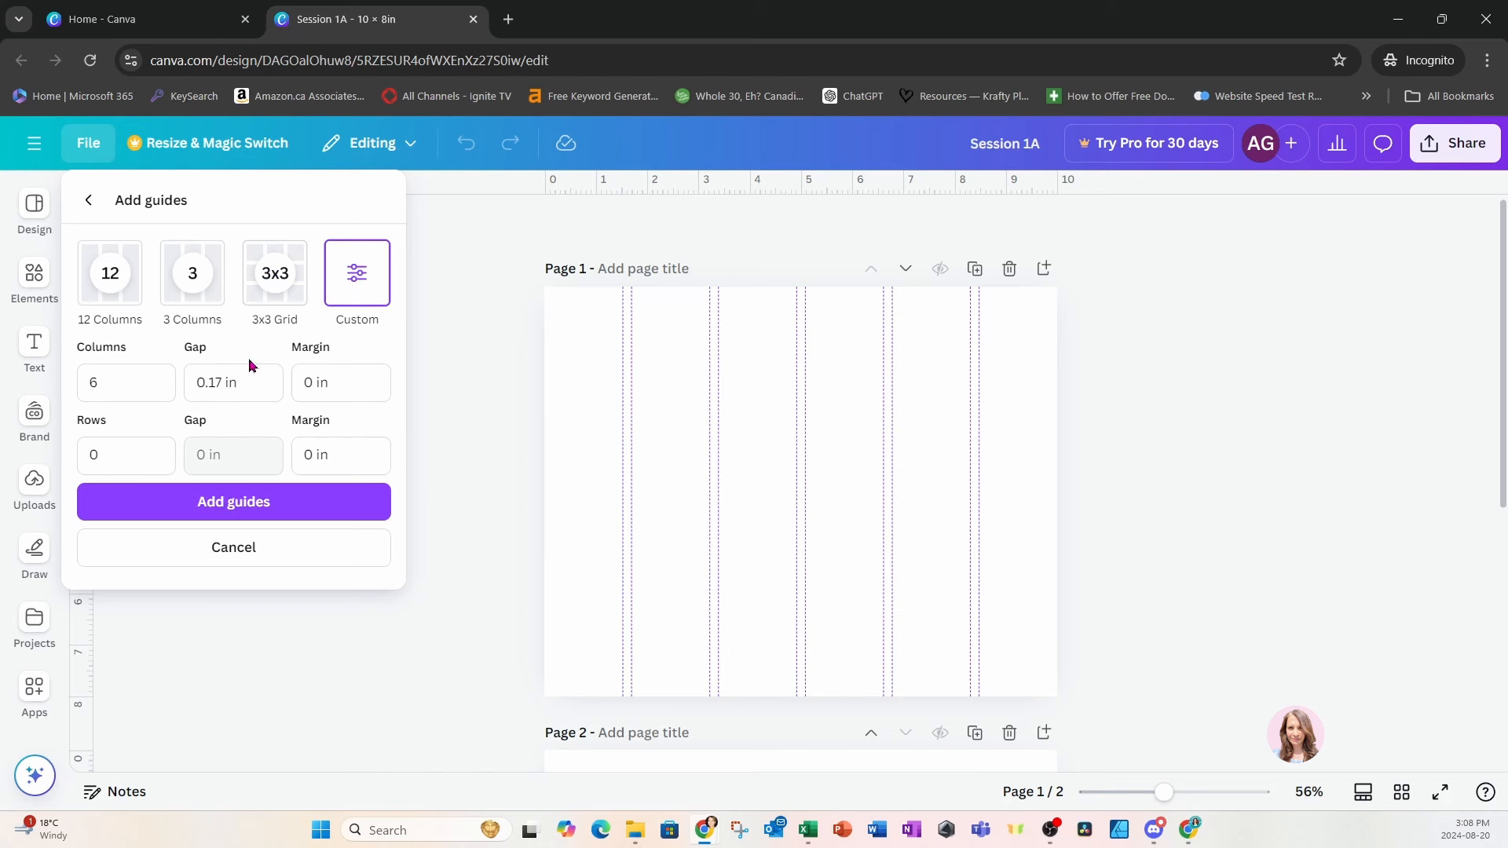
double_click(97, 383)
type("3")
double_click(107, 450)
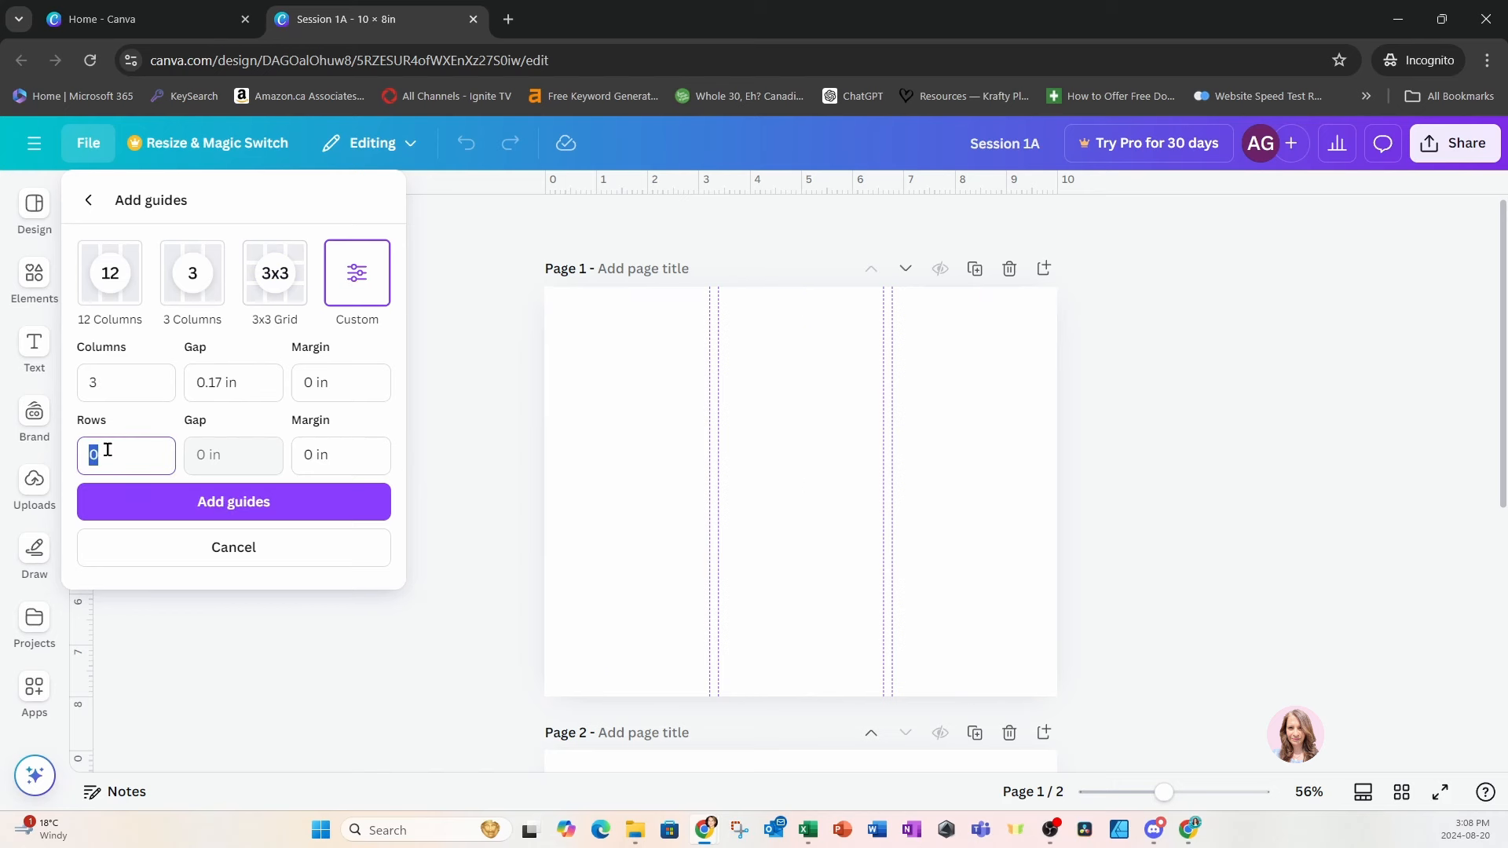
type("3")
left_click(245, 380)
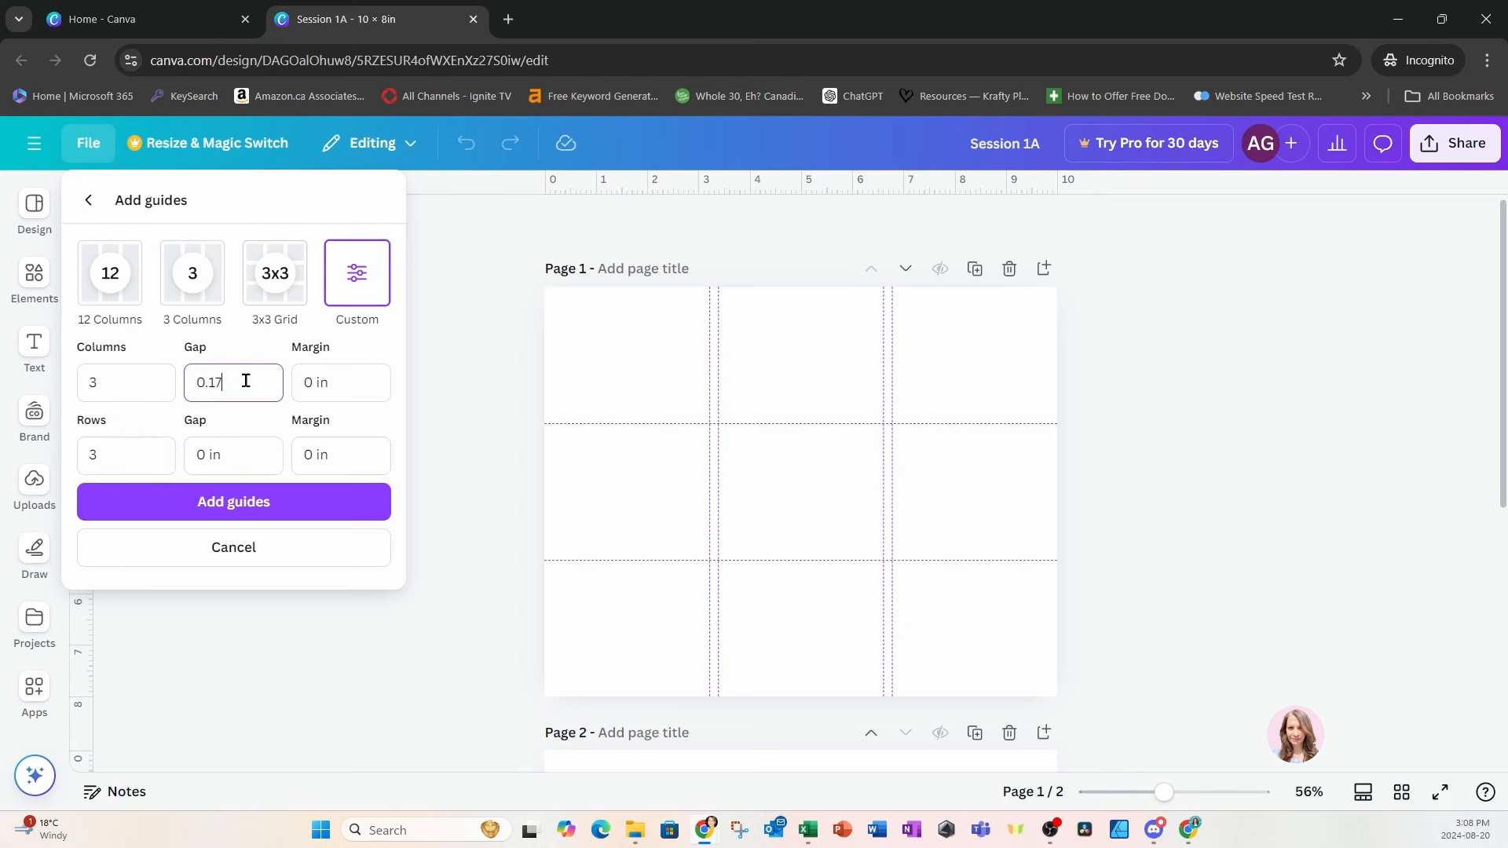
left_click_drag(246, 380, 185, 385)
type("0")
left_click(333, 385)
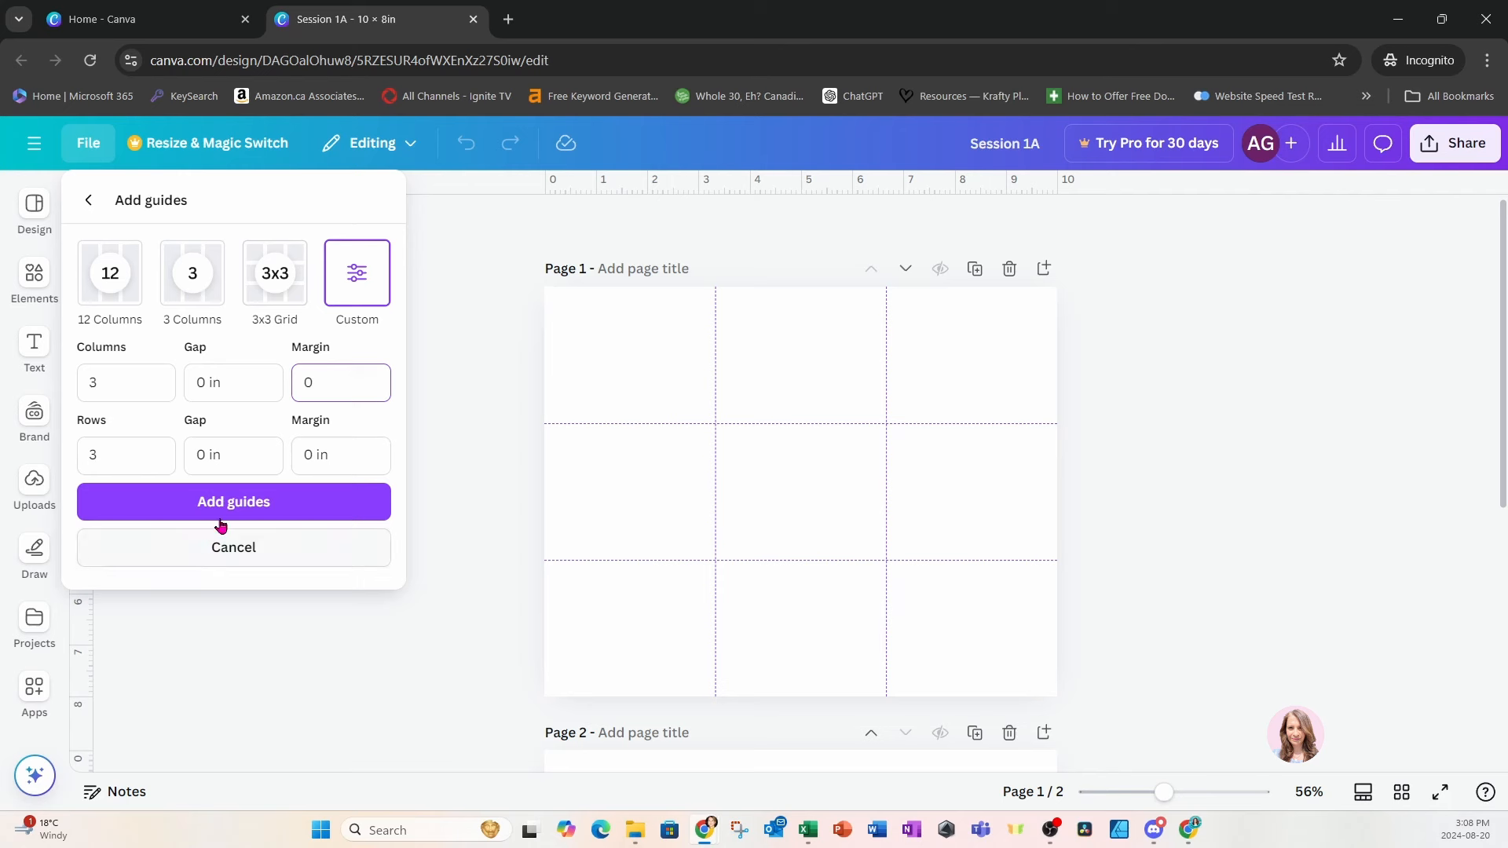
left_click(148, 505)
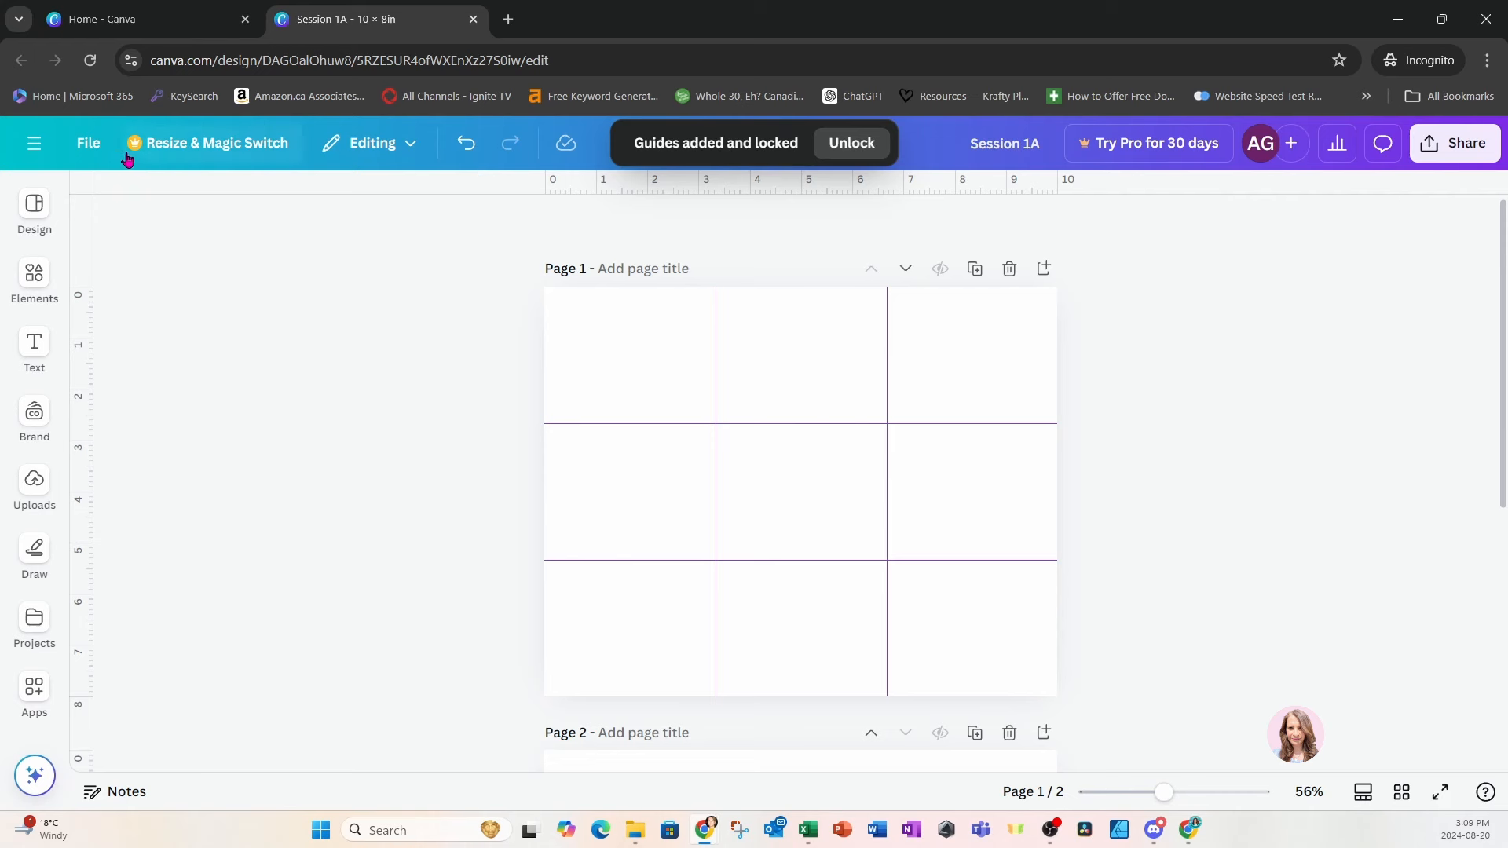
left_click(88, 143)
mouse_move(99, 371)
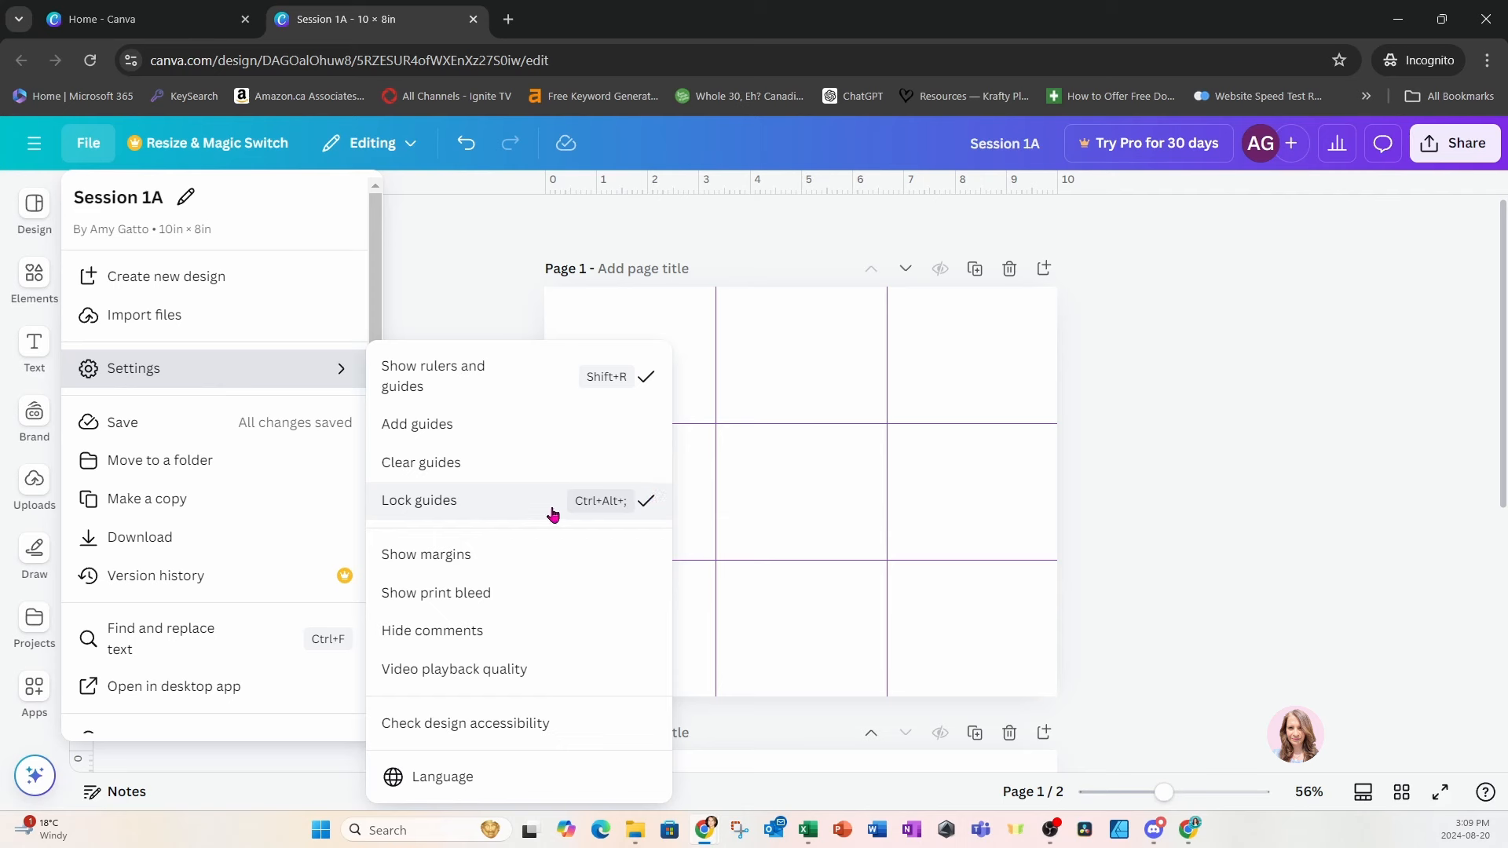
left_click(462, 510)
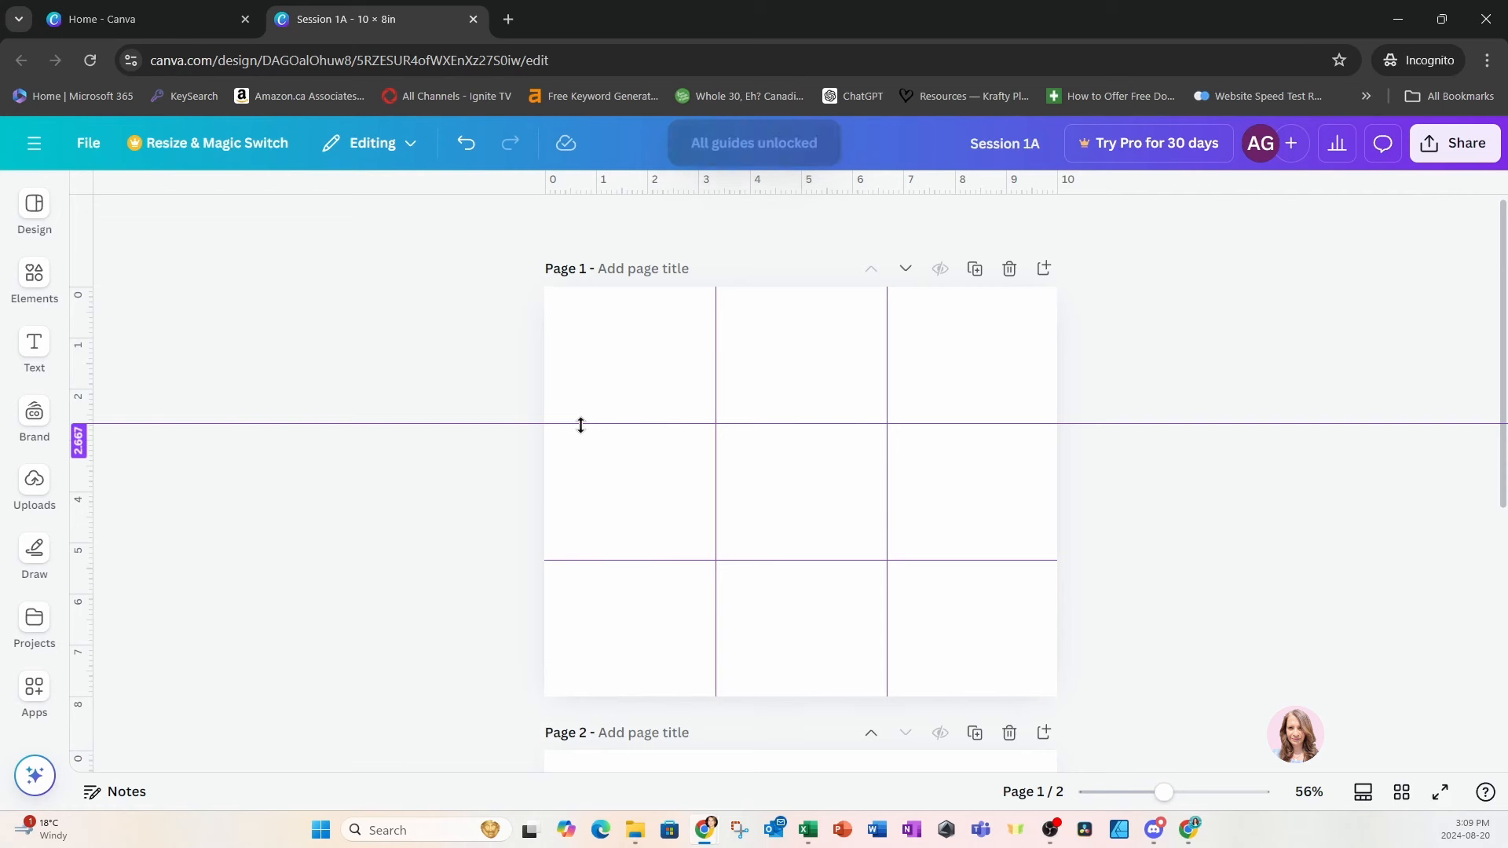
mouse_move(578, 427)
left_mouse_down()
mouse_move(582, 471)
mouse_move(574, 436)
left_mouse_up()
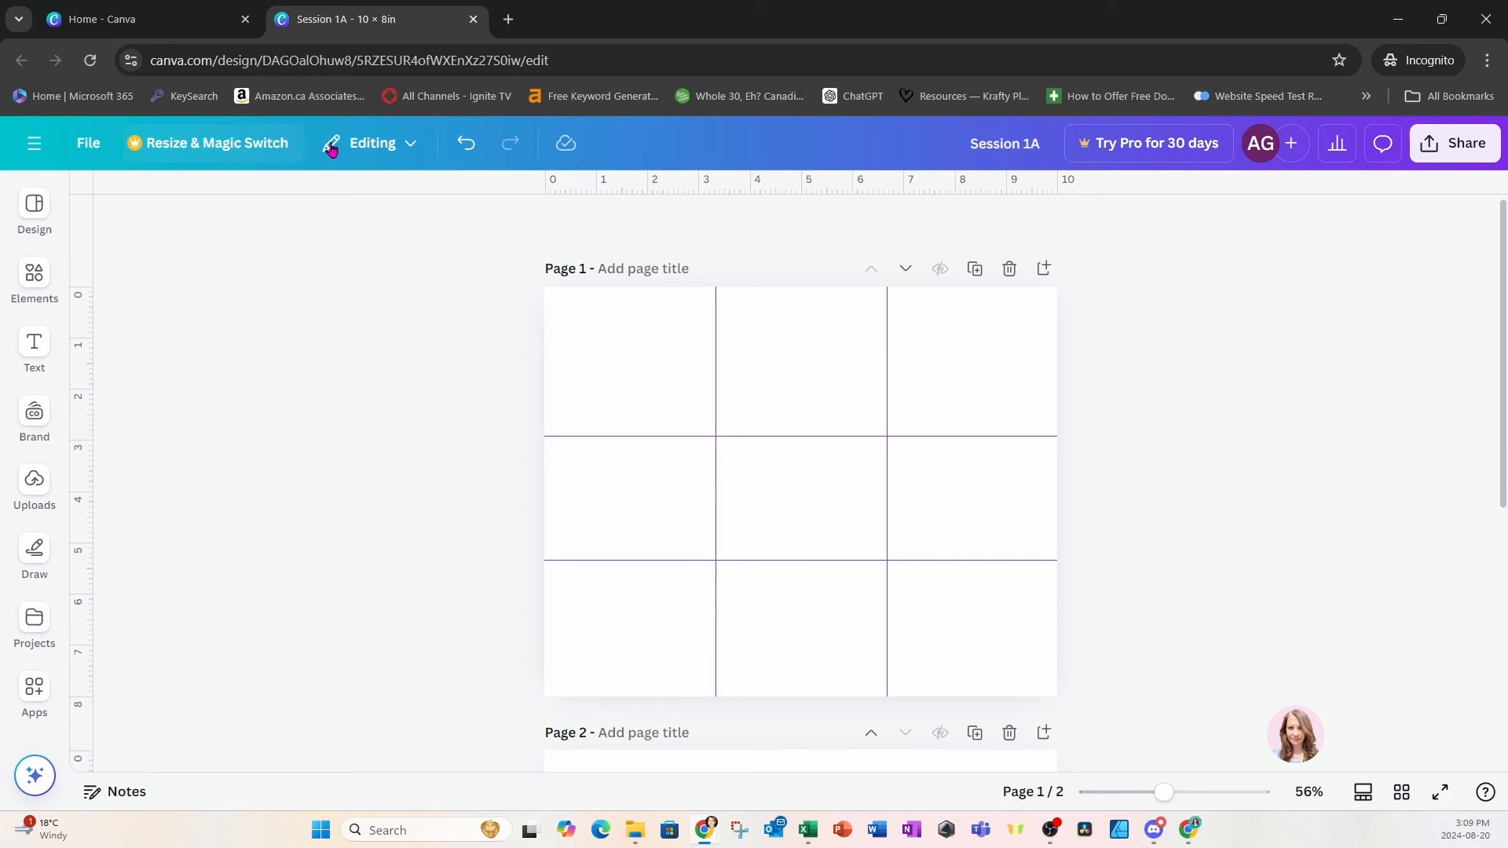
left_click(464, 146)
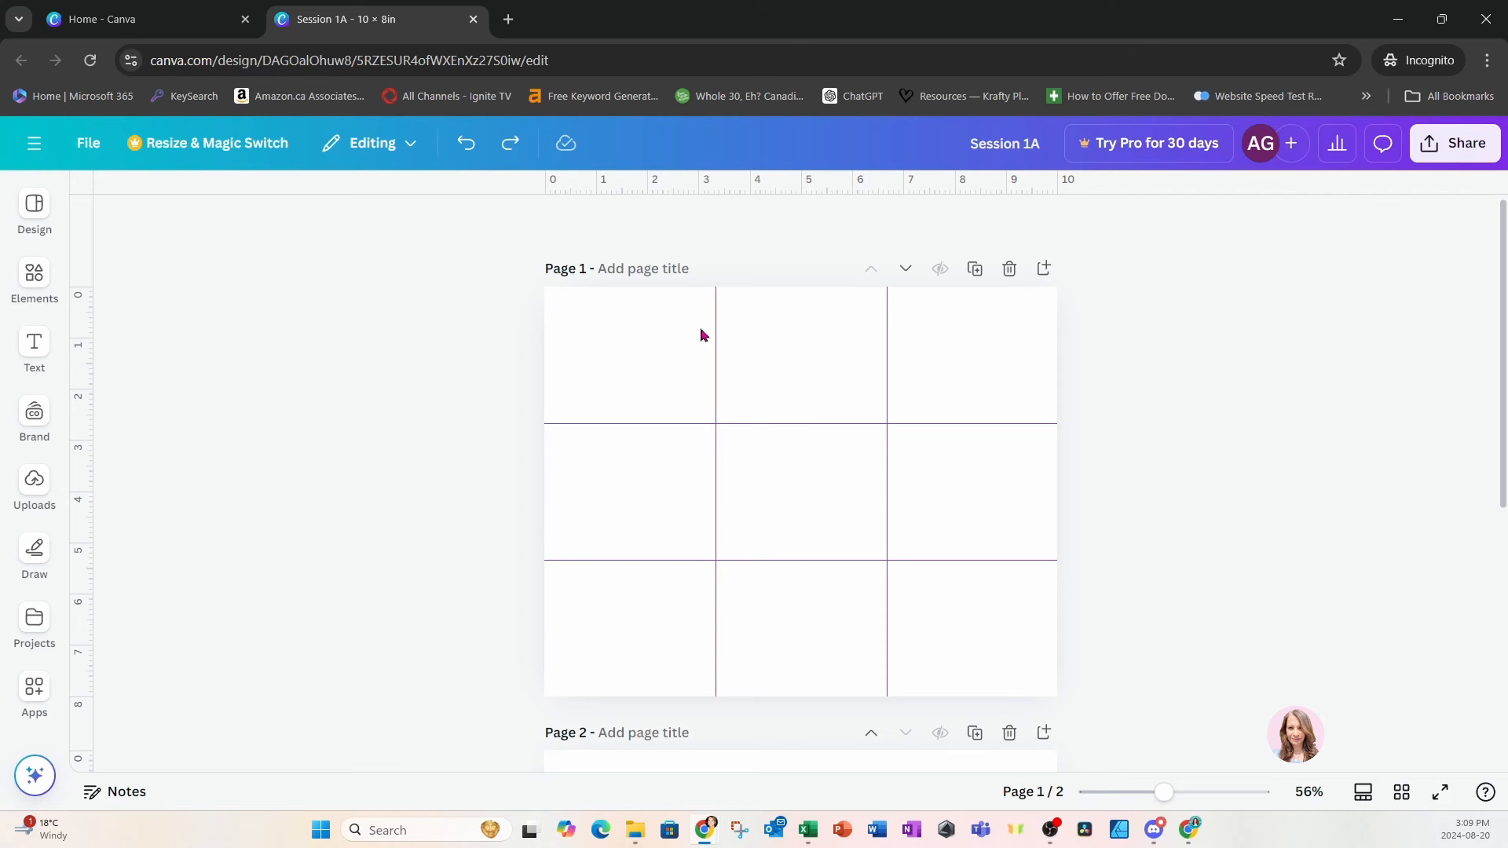
left_click(90, 149)
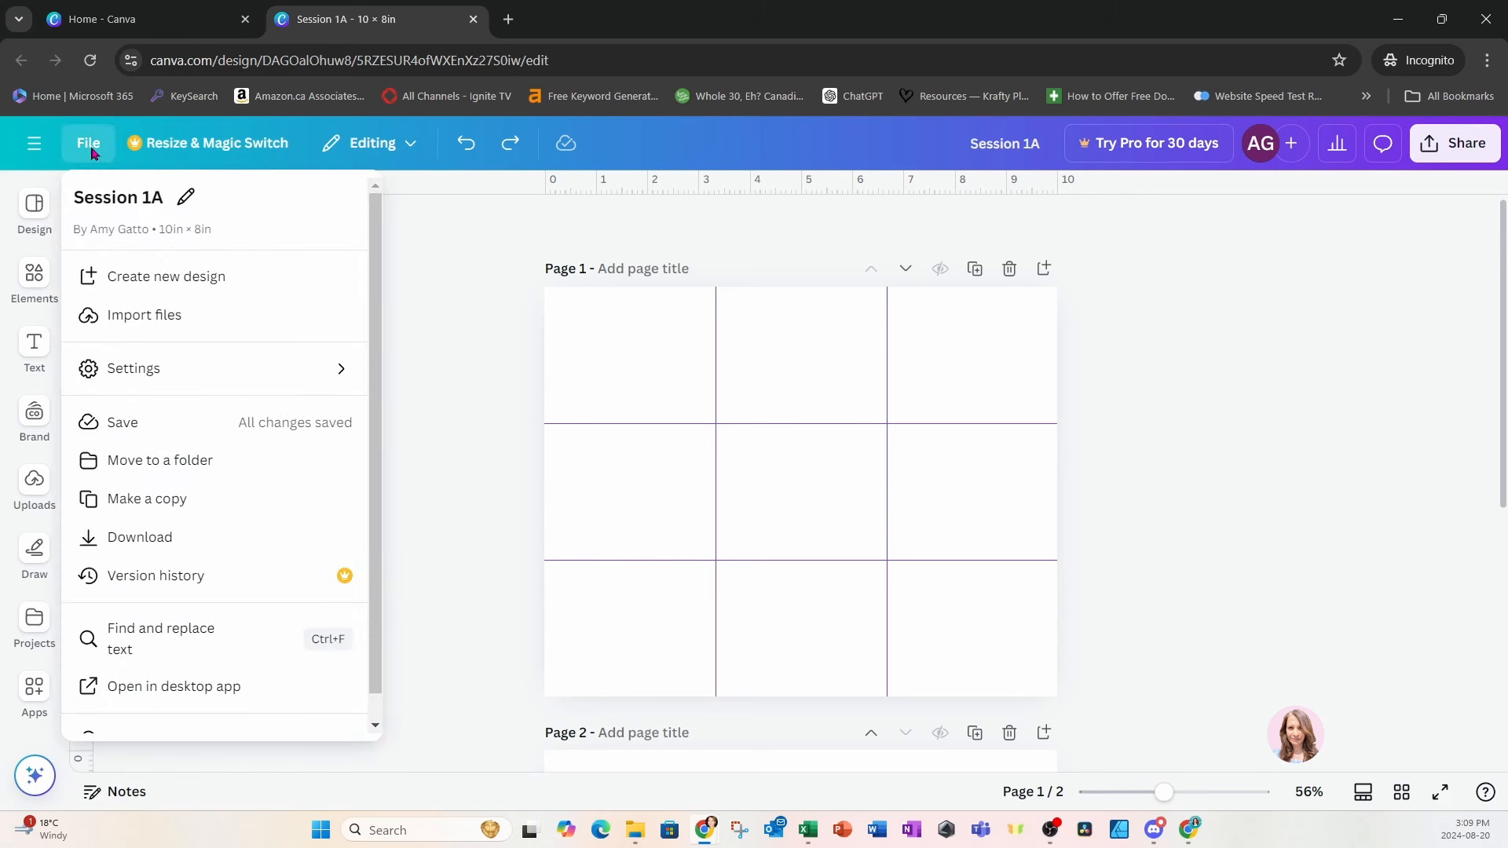
left_click(153, 383)
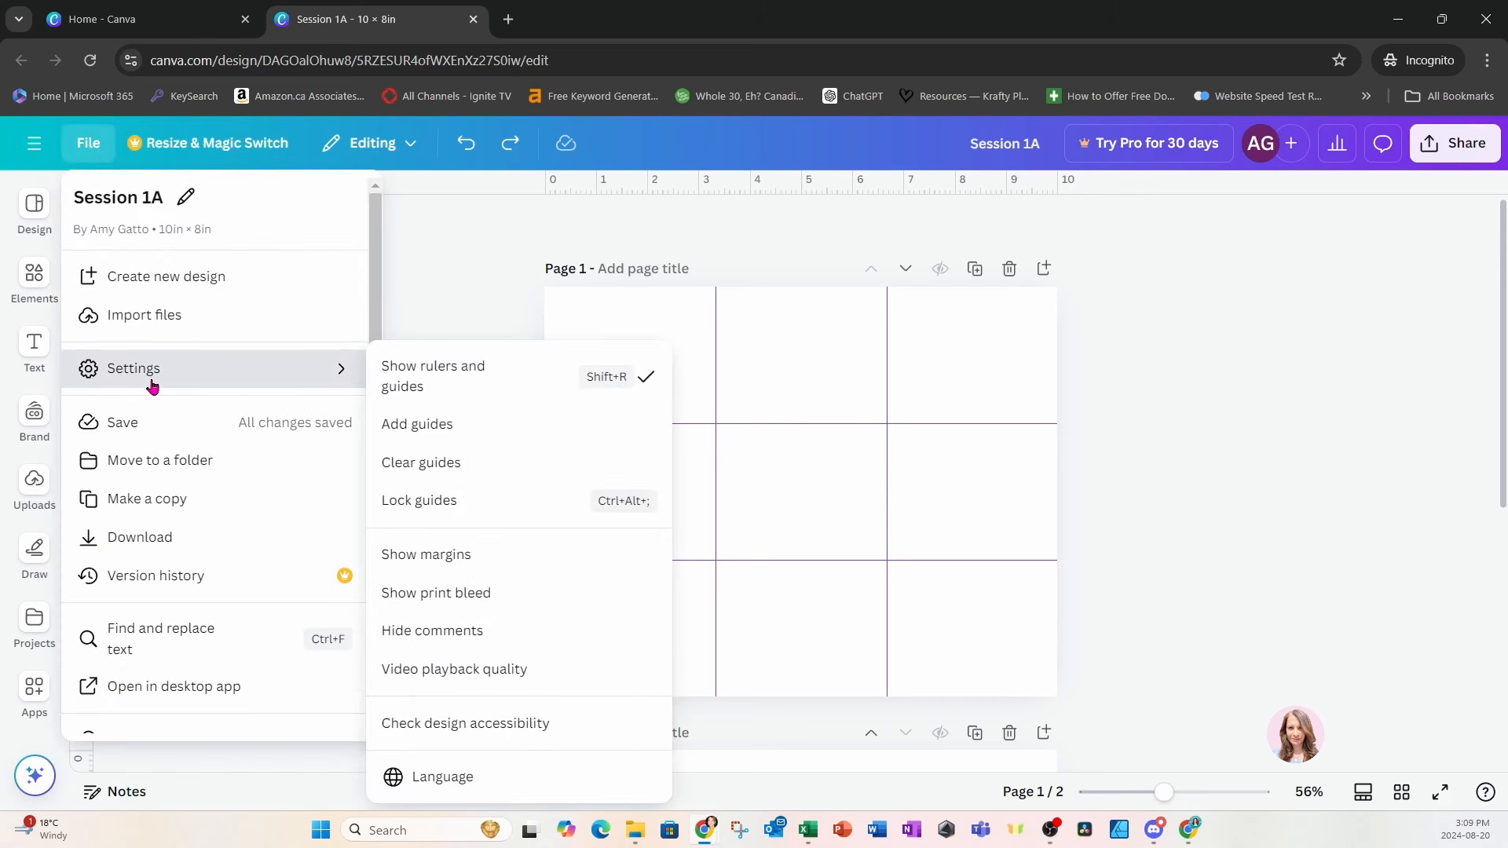
left_click(421, 502)
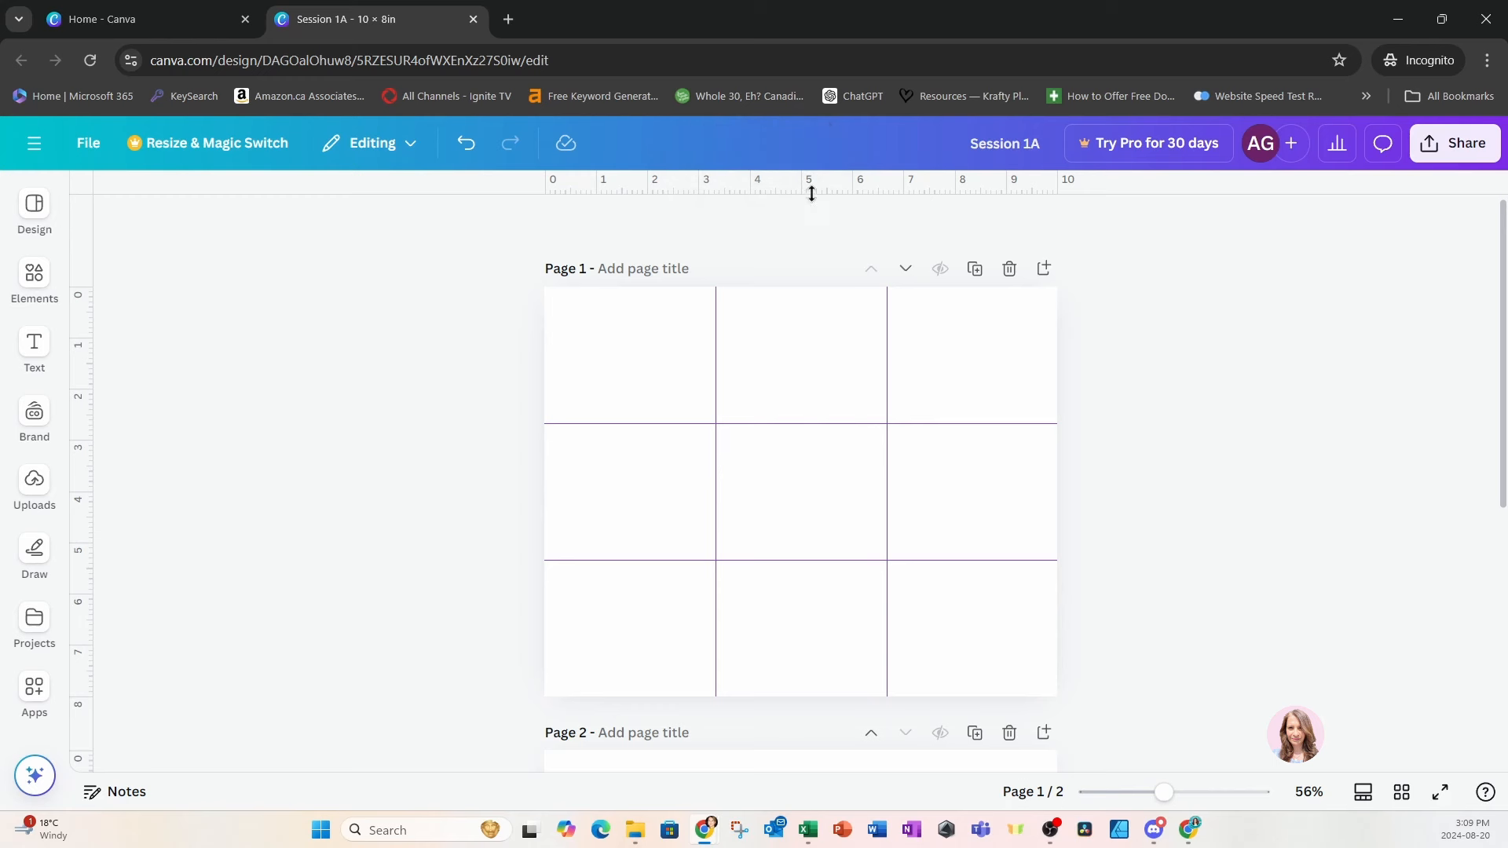
Step: Drag in horizontal guides near Page 1's top and bottom, turn on Show margins, and zoom in
left_click_drag(811, 194, 798, 328)
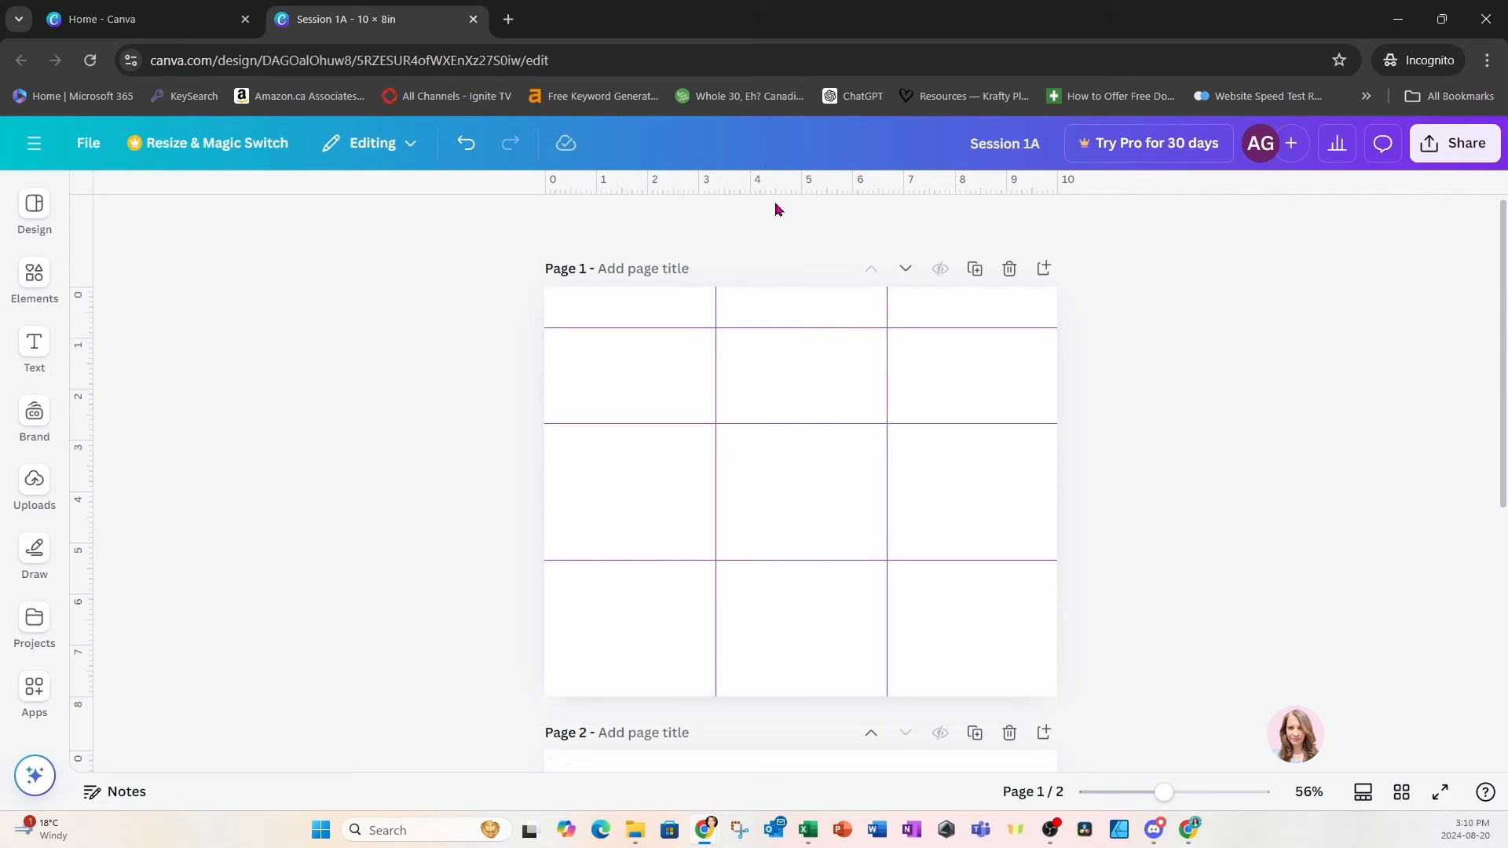
left_click_drag(774, 191, 764, 655)
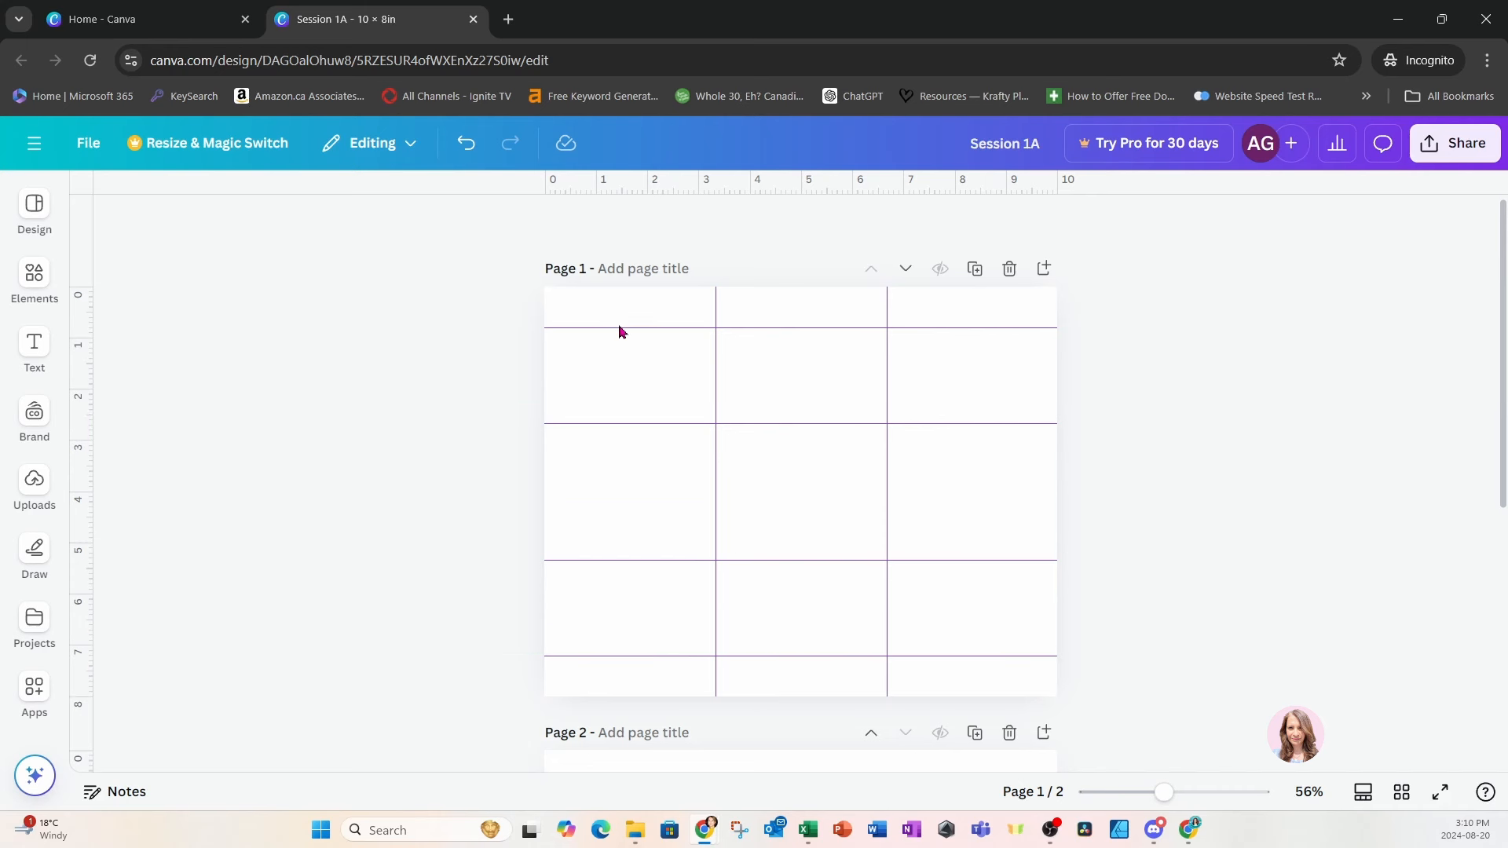
left_click(91, 145)
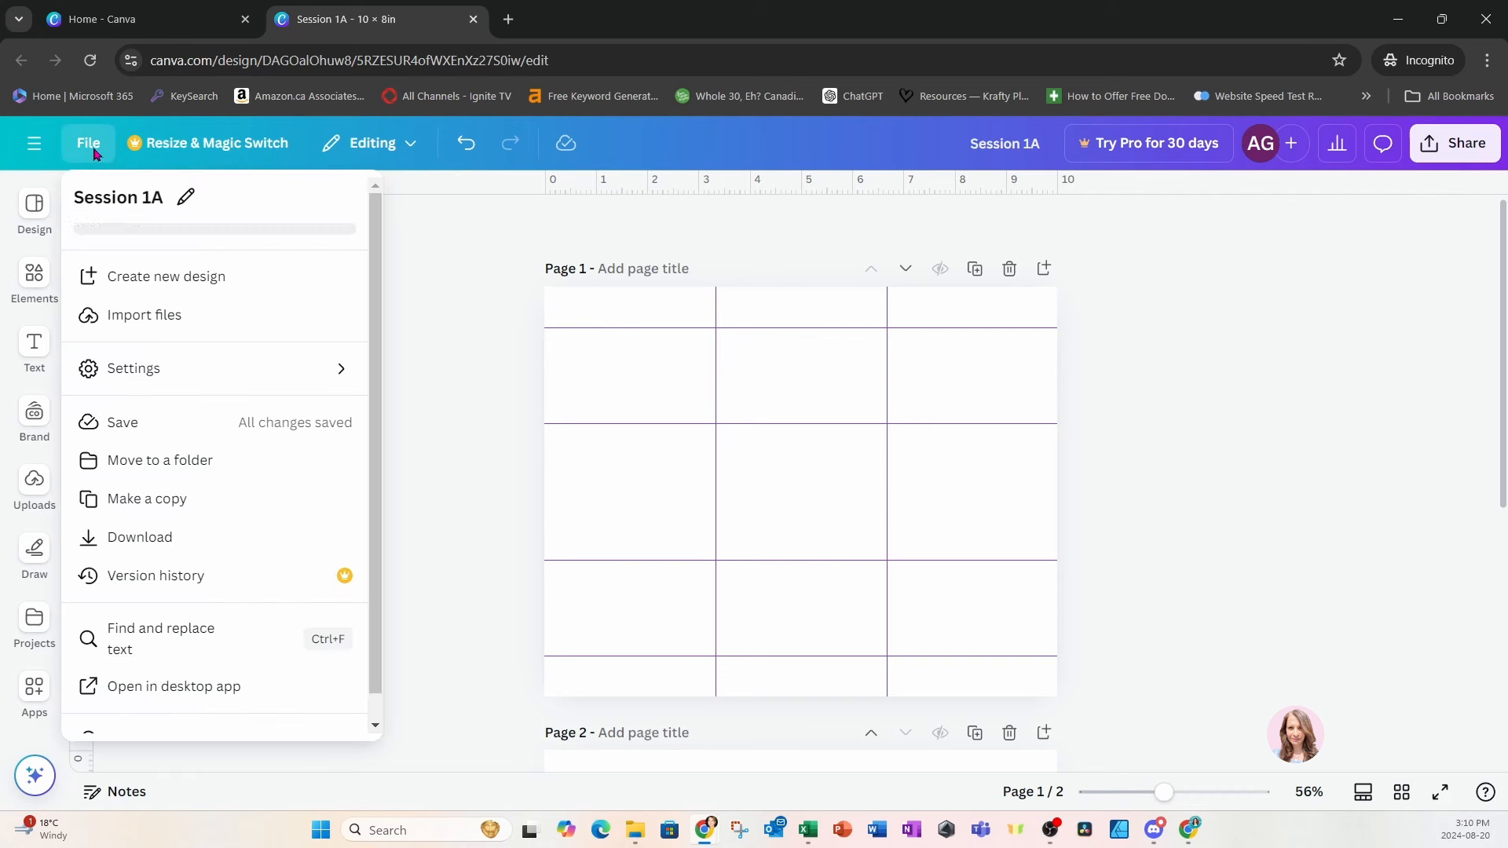
left_click(109, 374)
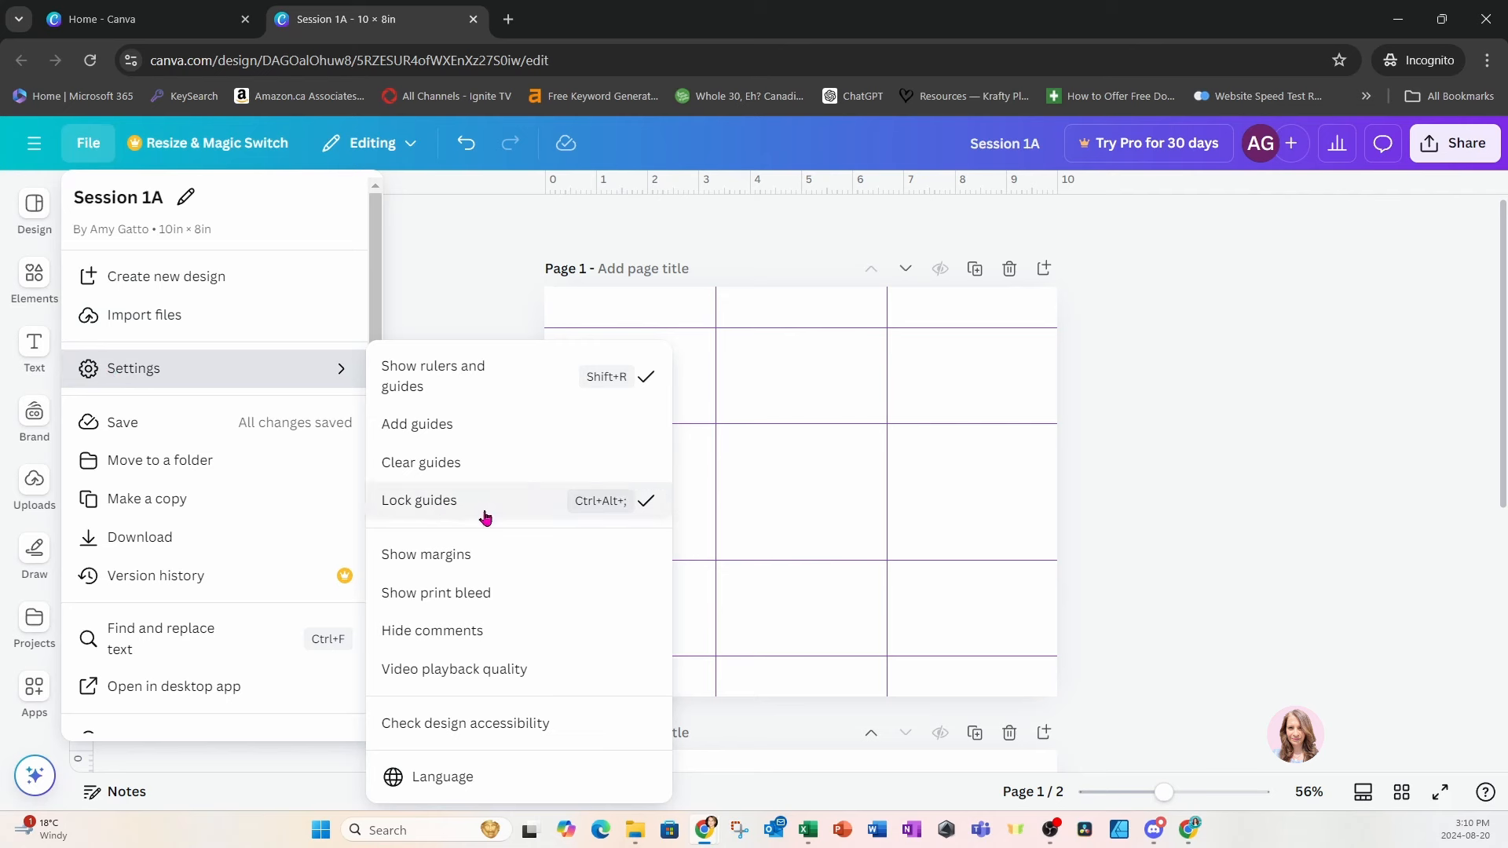
left_click(442, 572)
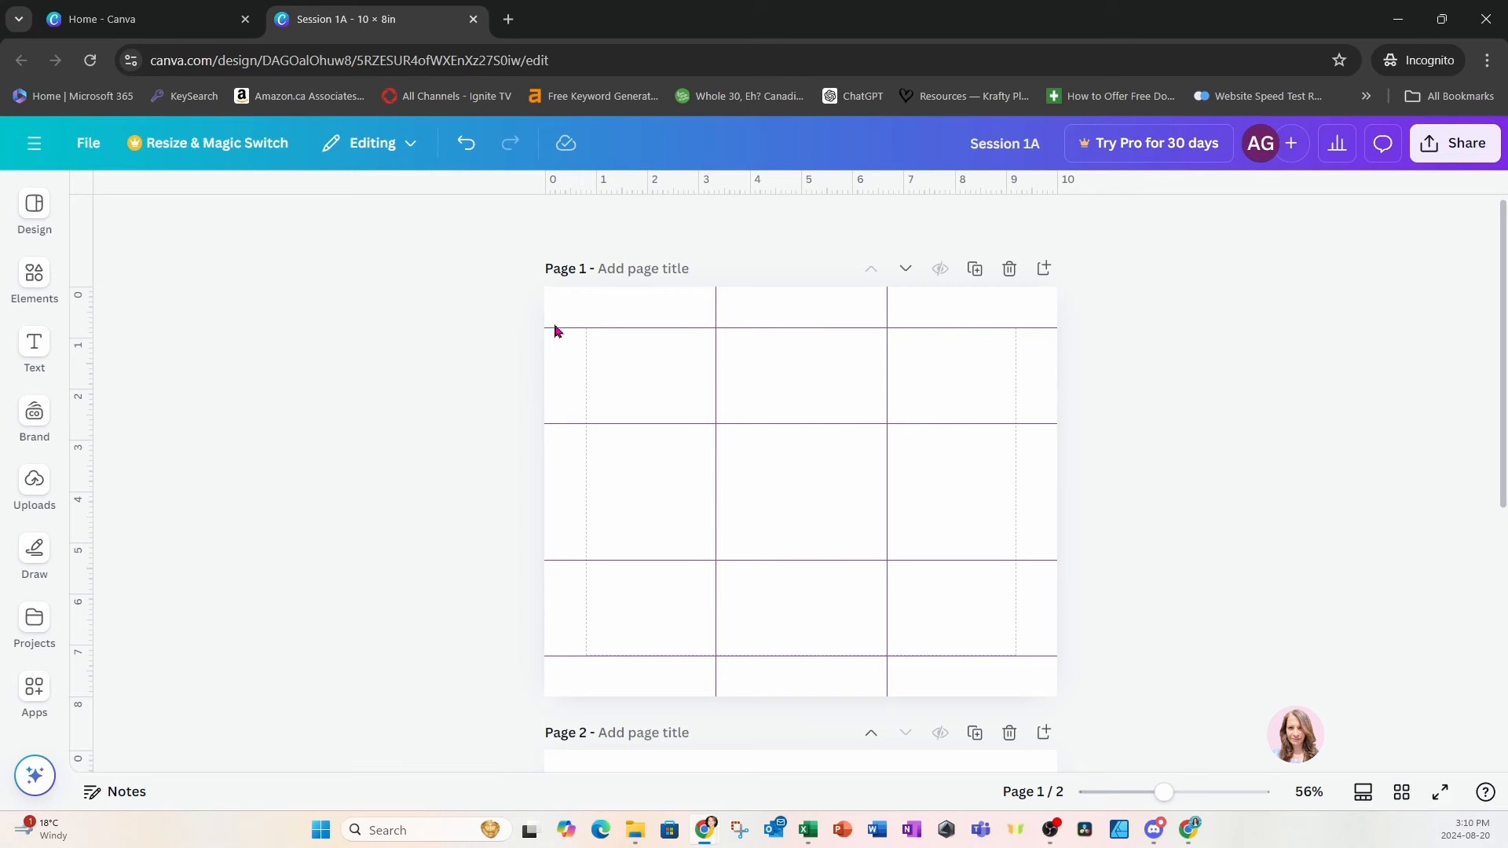
left_click_drag(1163, 792, 1186, 796)
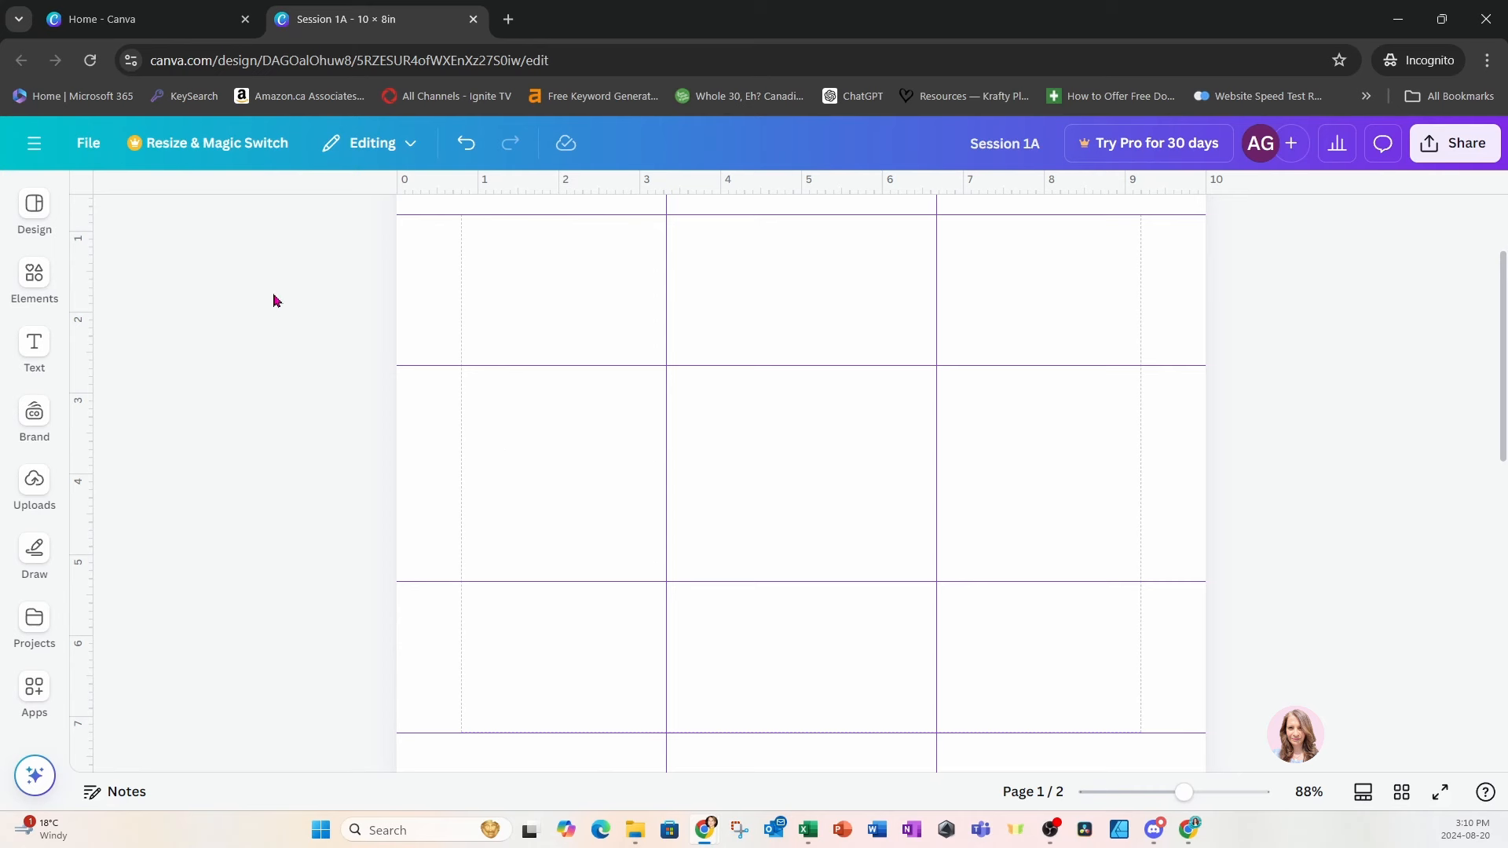
Step: Unlock the guides through File > Settings > Lock guides
left_click(88, 150)
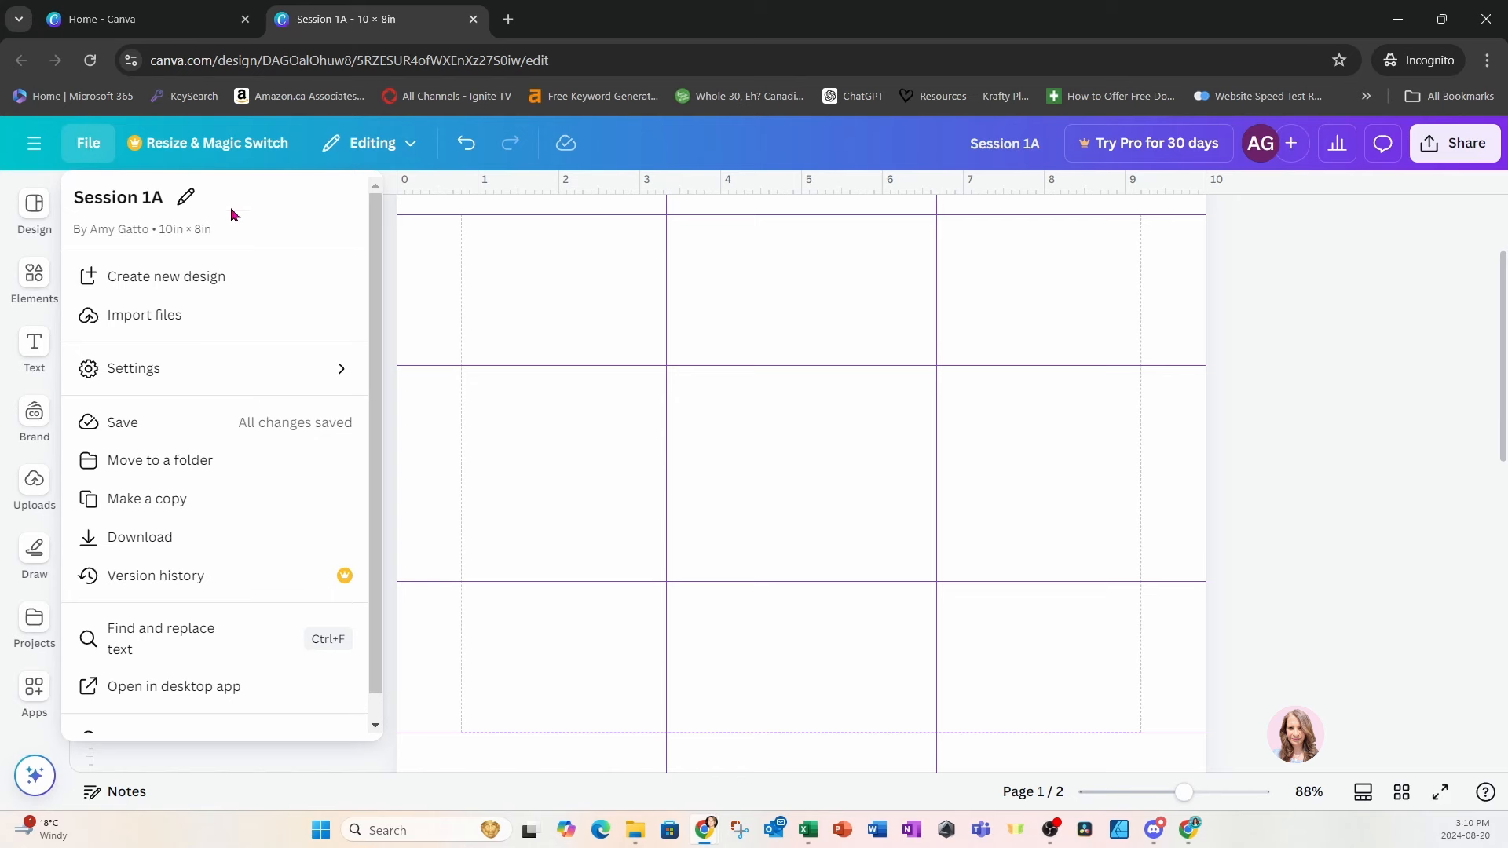
mouse_move(181, 376)
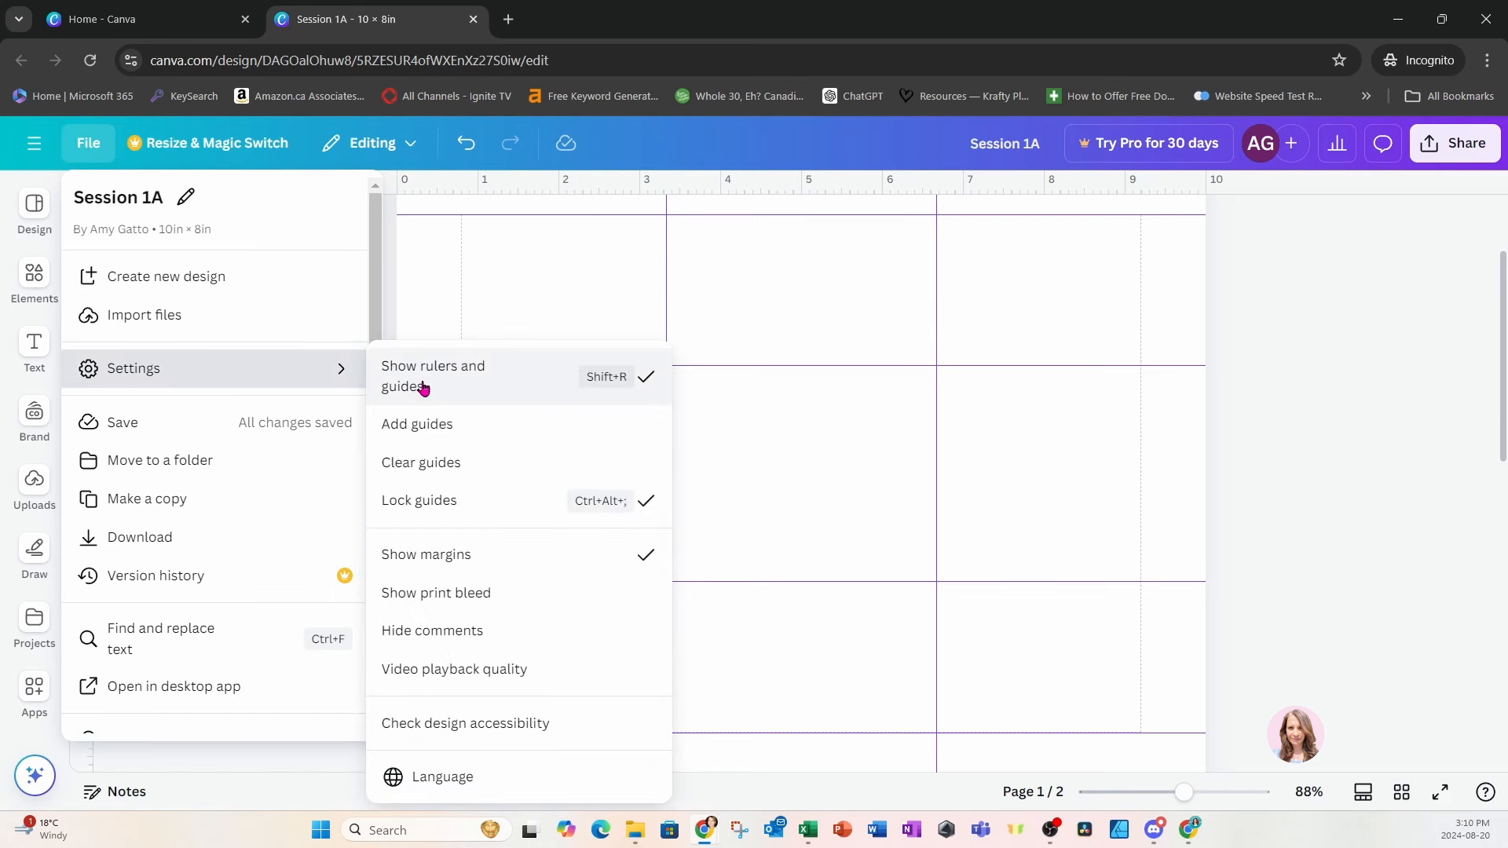
left_click(434, 501)
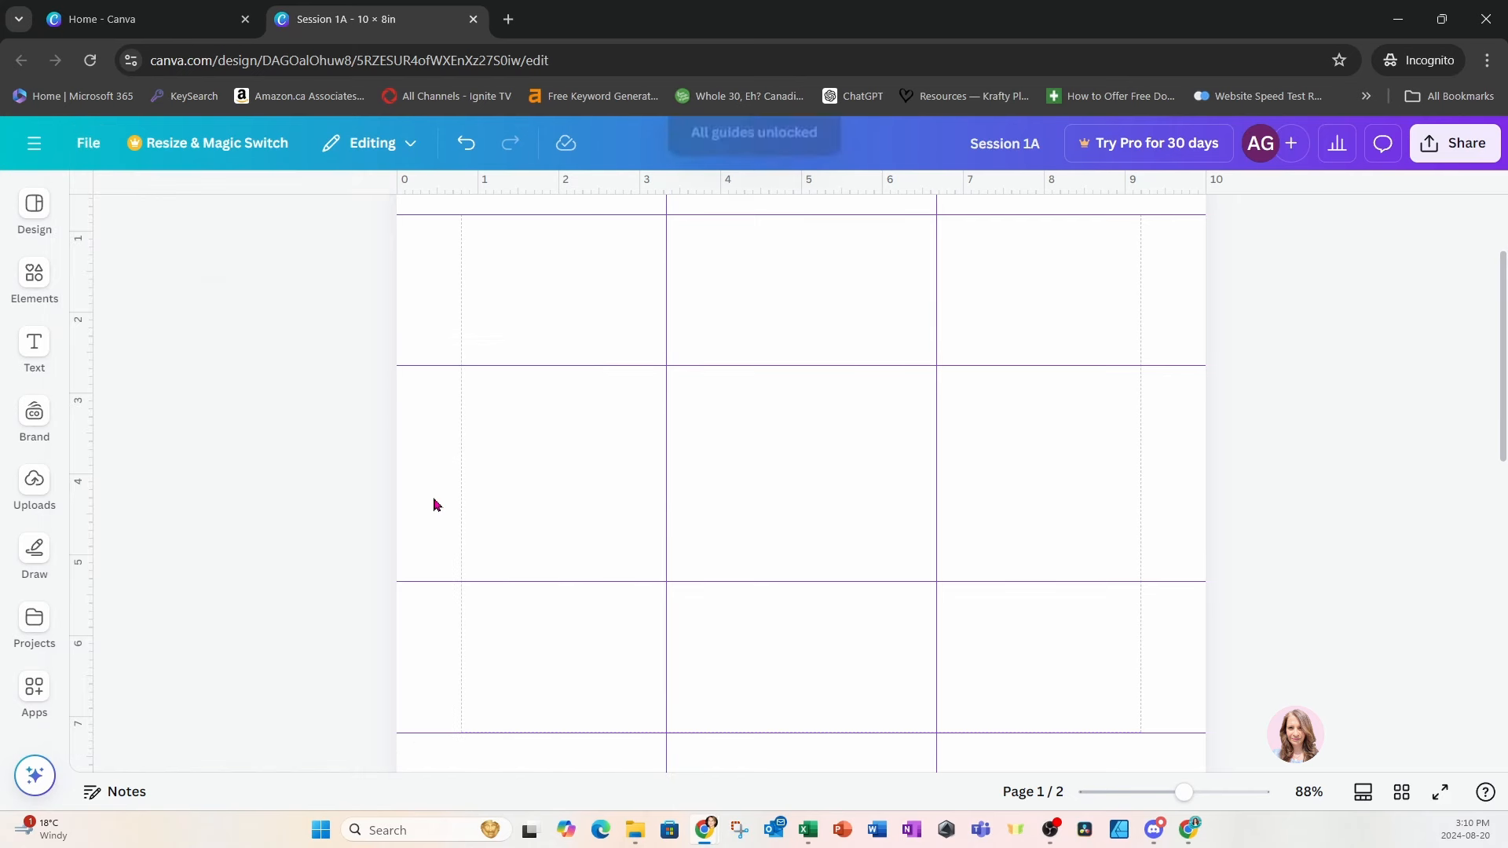
Step: Drag the 7.2 in bottom guide and the top horizontal guide off the page
left_click_drag(435, 732, 432, 821)
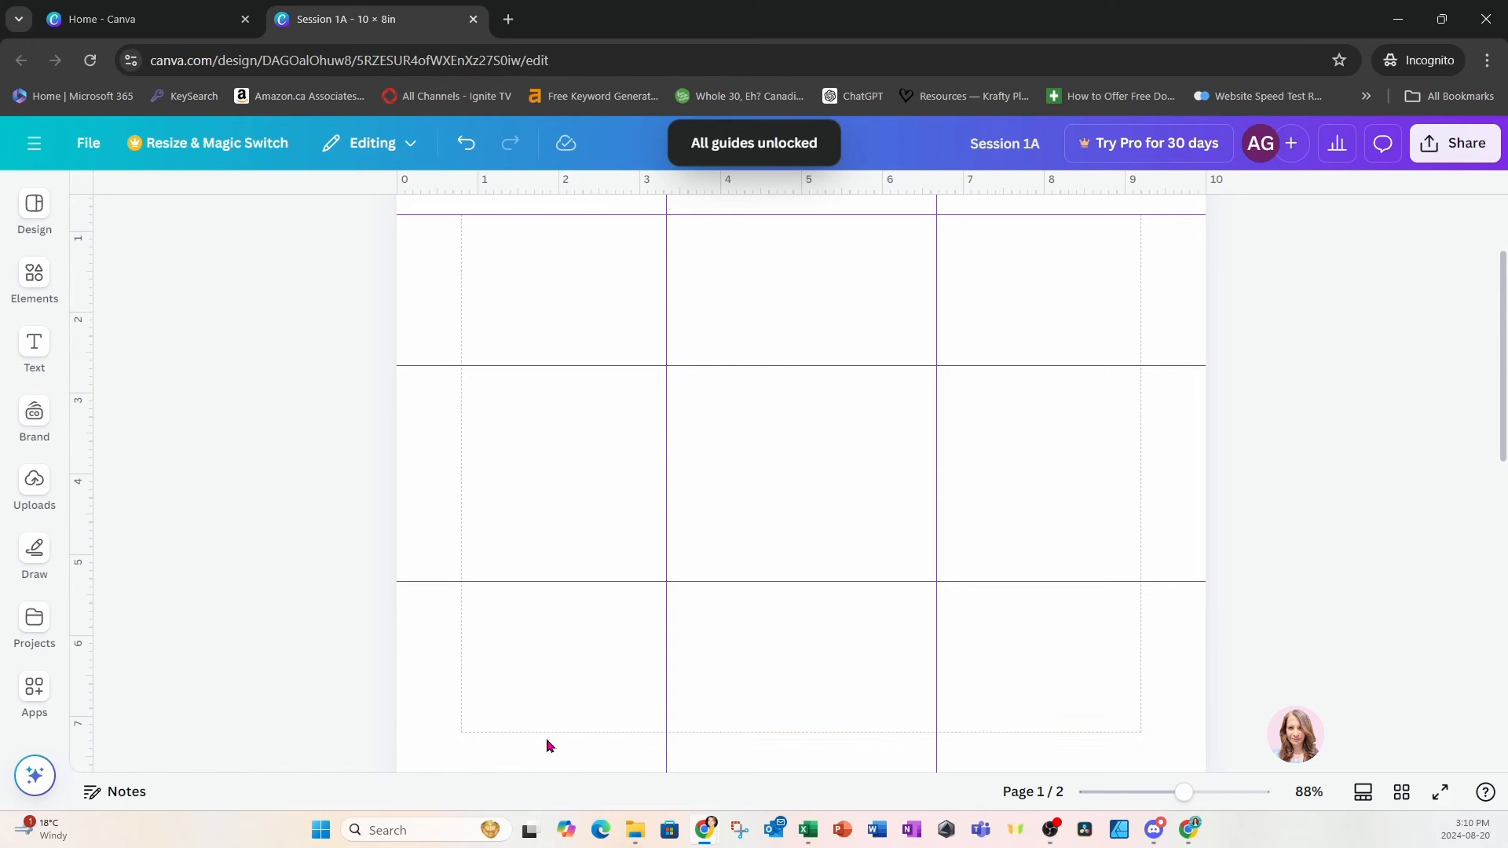
left_click_drag(407, 223, 418, 168)
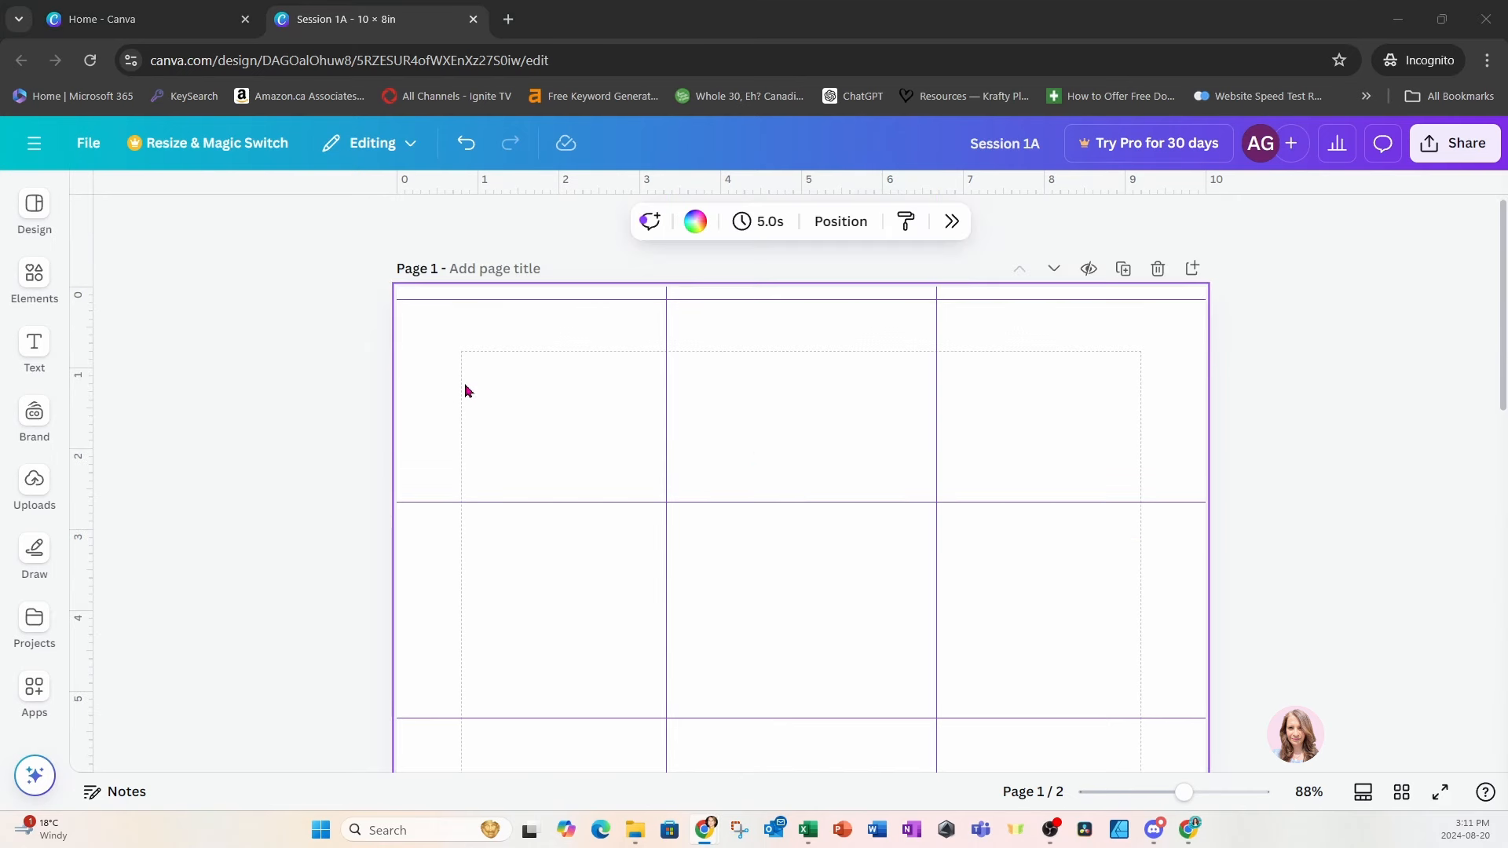
left_click(1190, 793)
left_click_drag(1190, 795, 1179, 797)
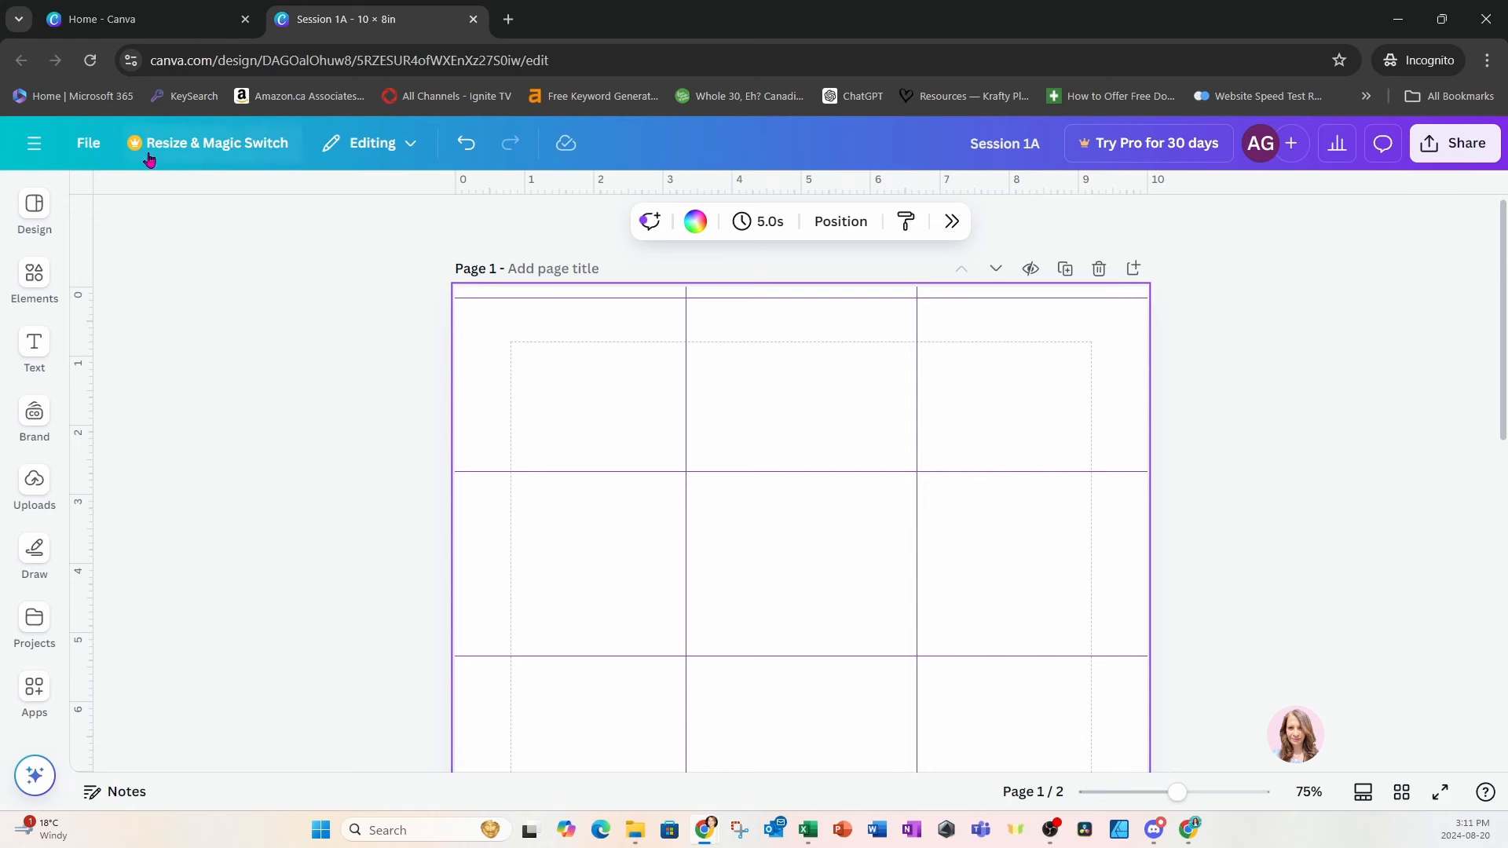
left_click(88, 146)
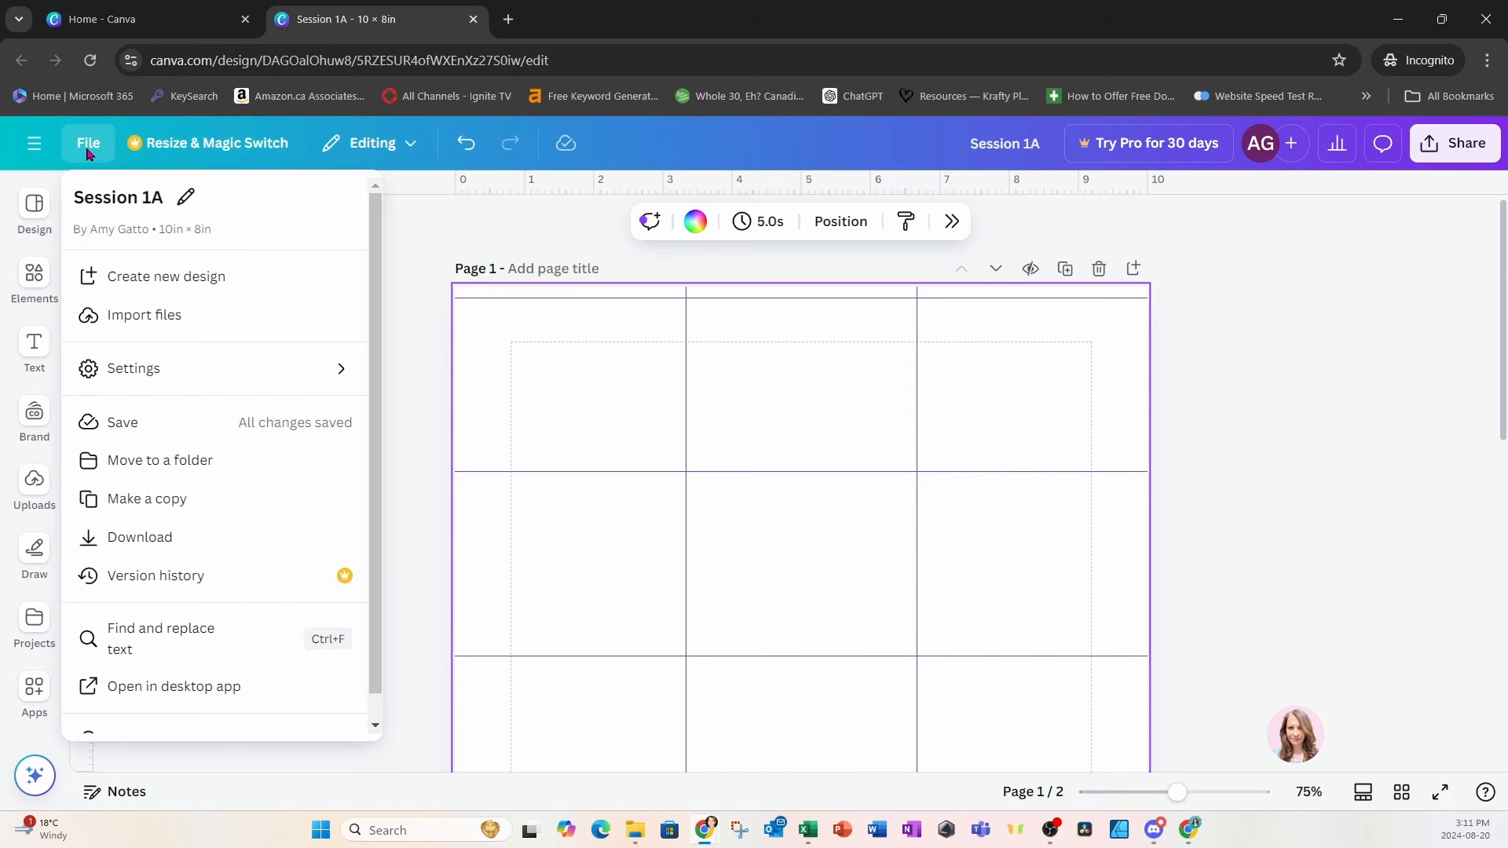
Step: Turn off Show margins and turn on Show print bleed in File > Settings
left_click(136, 383)
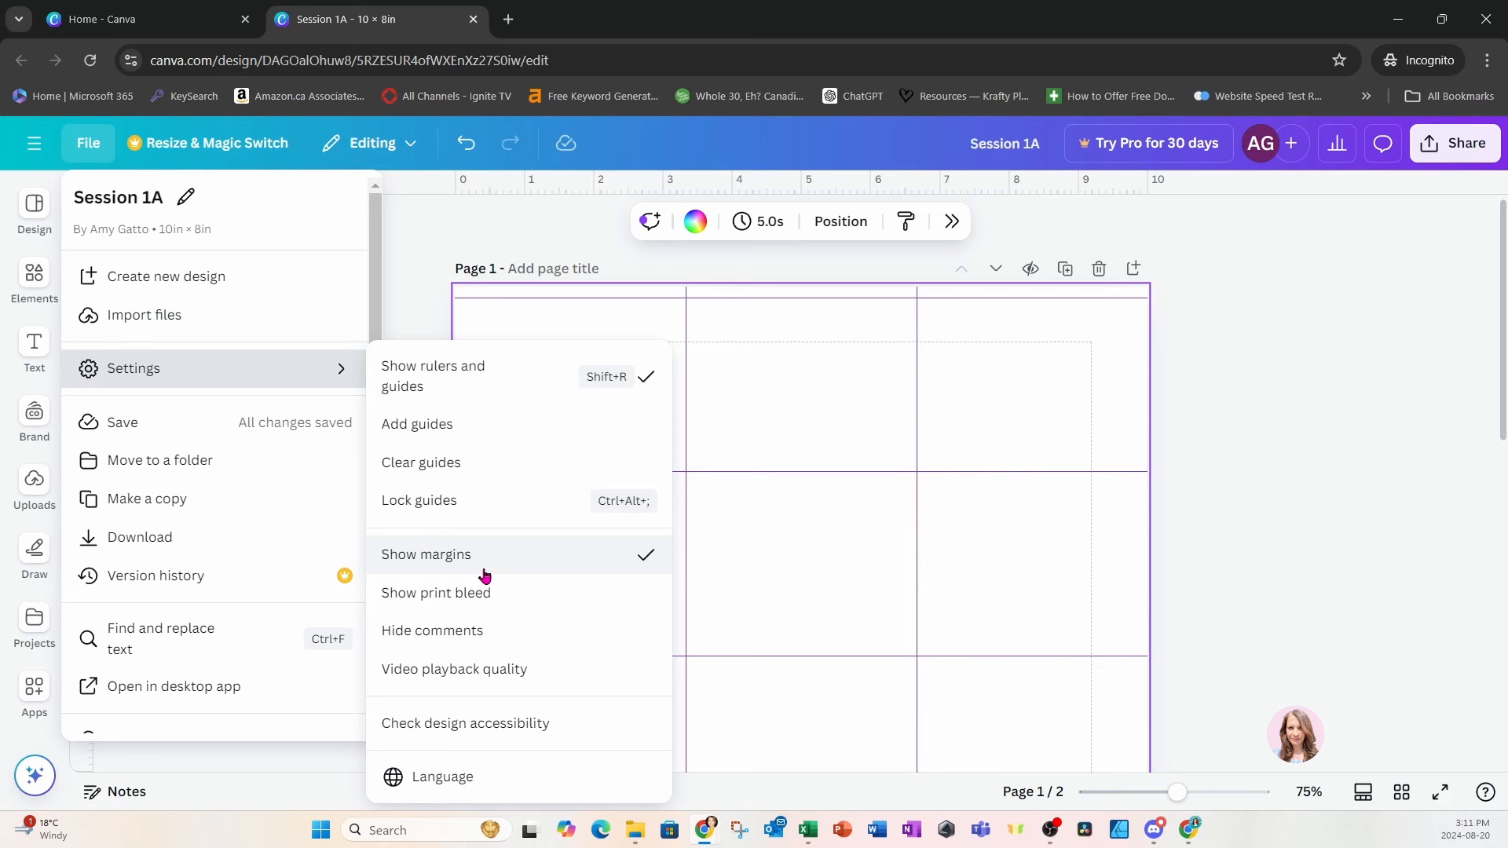
left_click(436, 559)
left_click(88, 143)
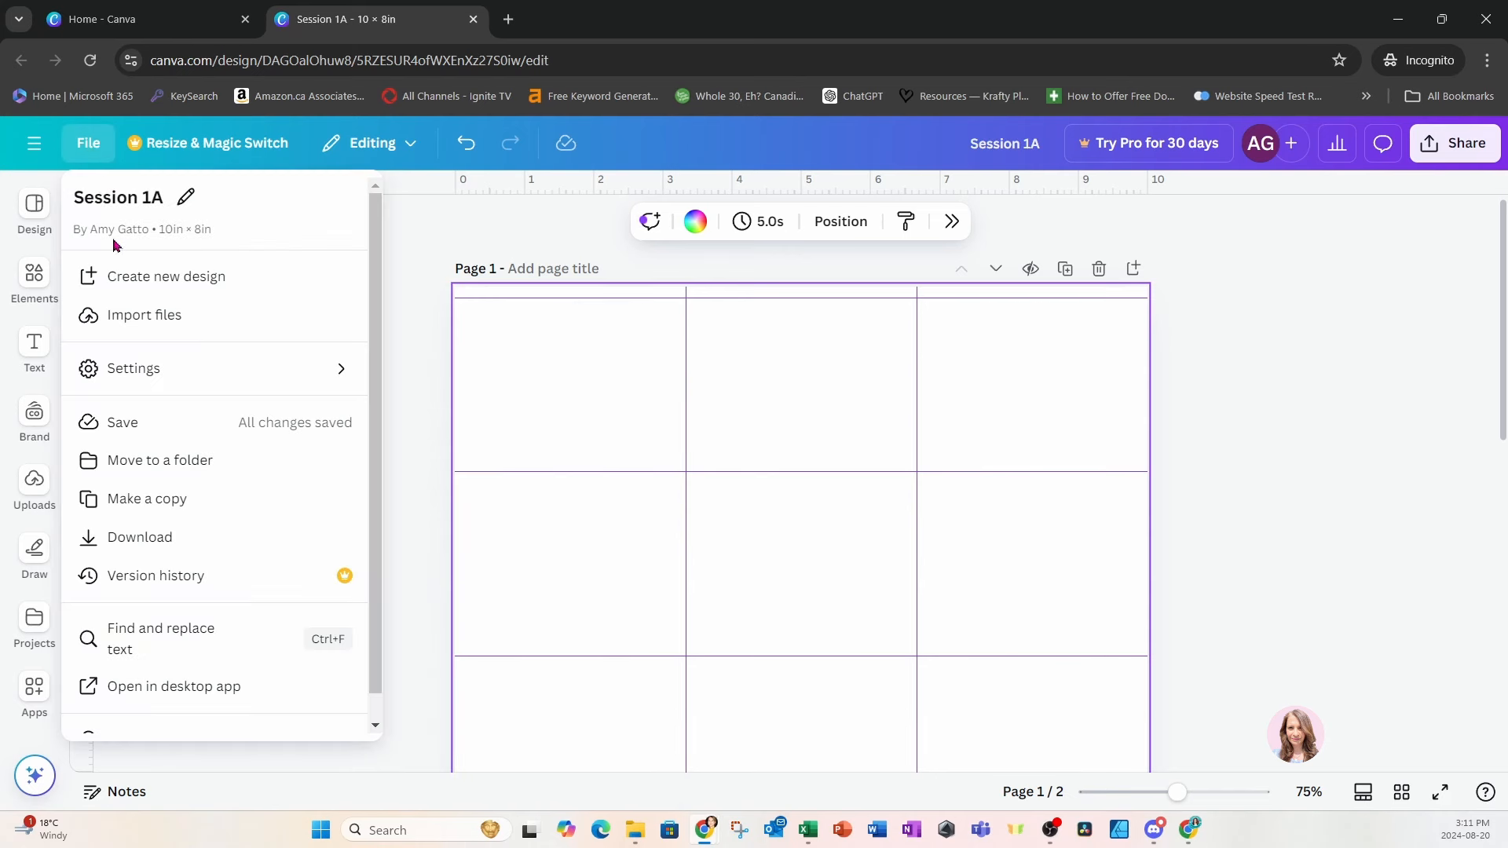
left_click(118, 381)
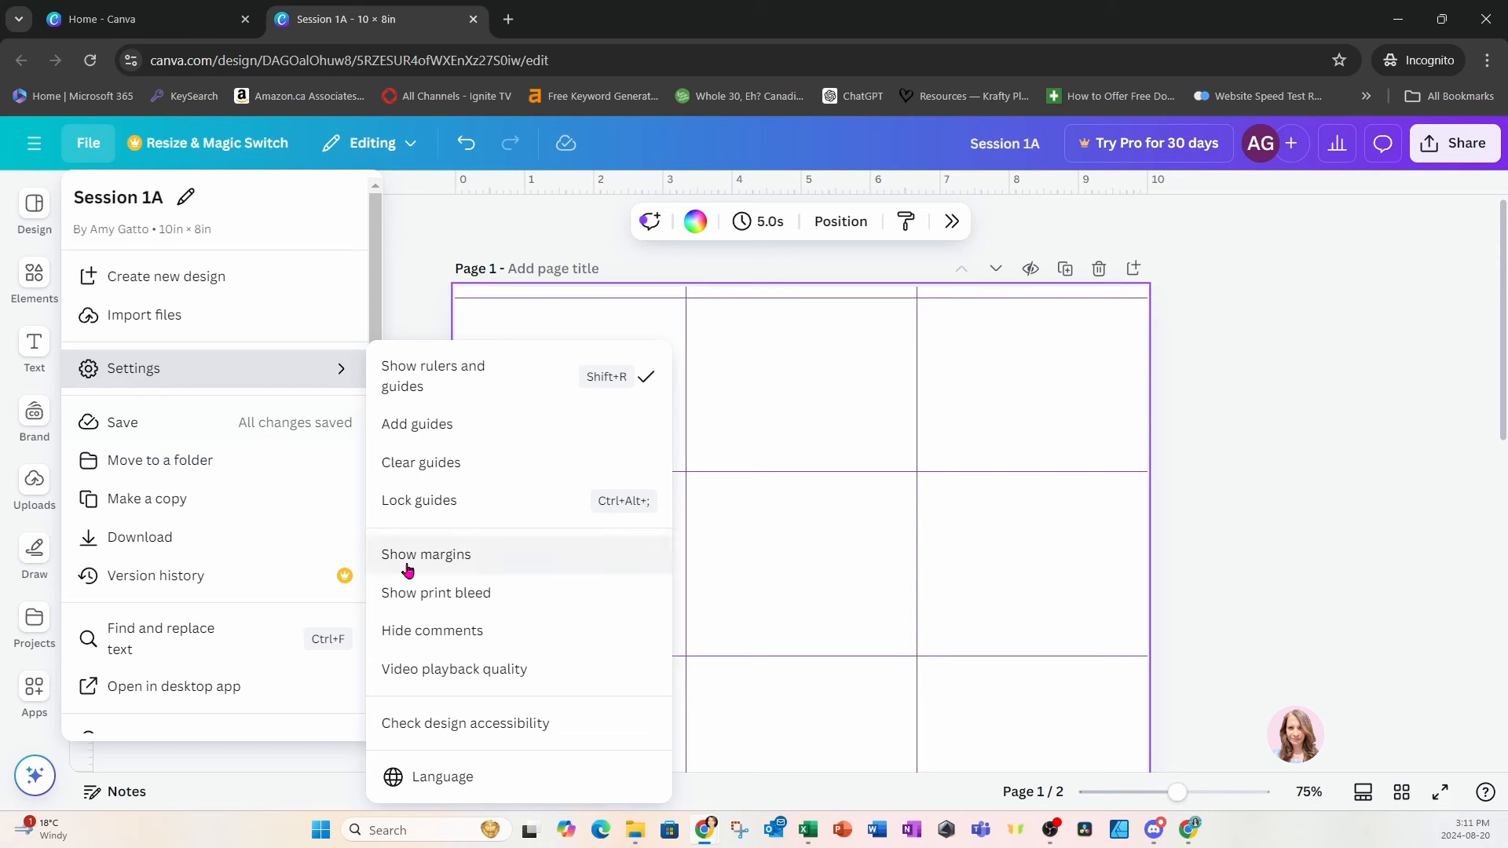
left_click(420, 595)
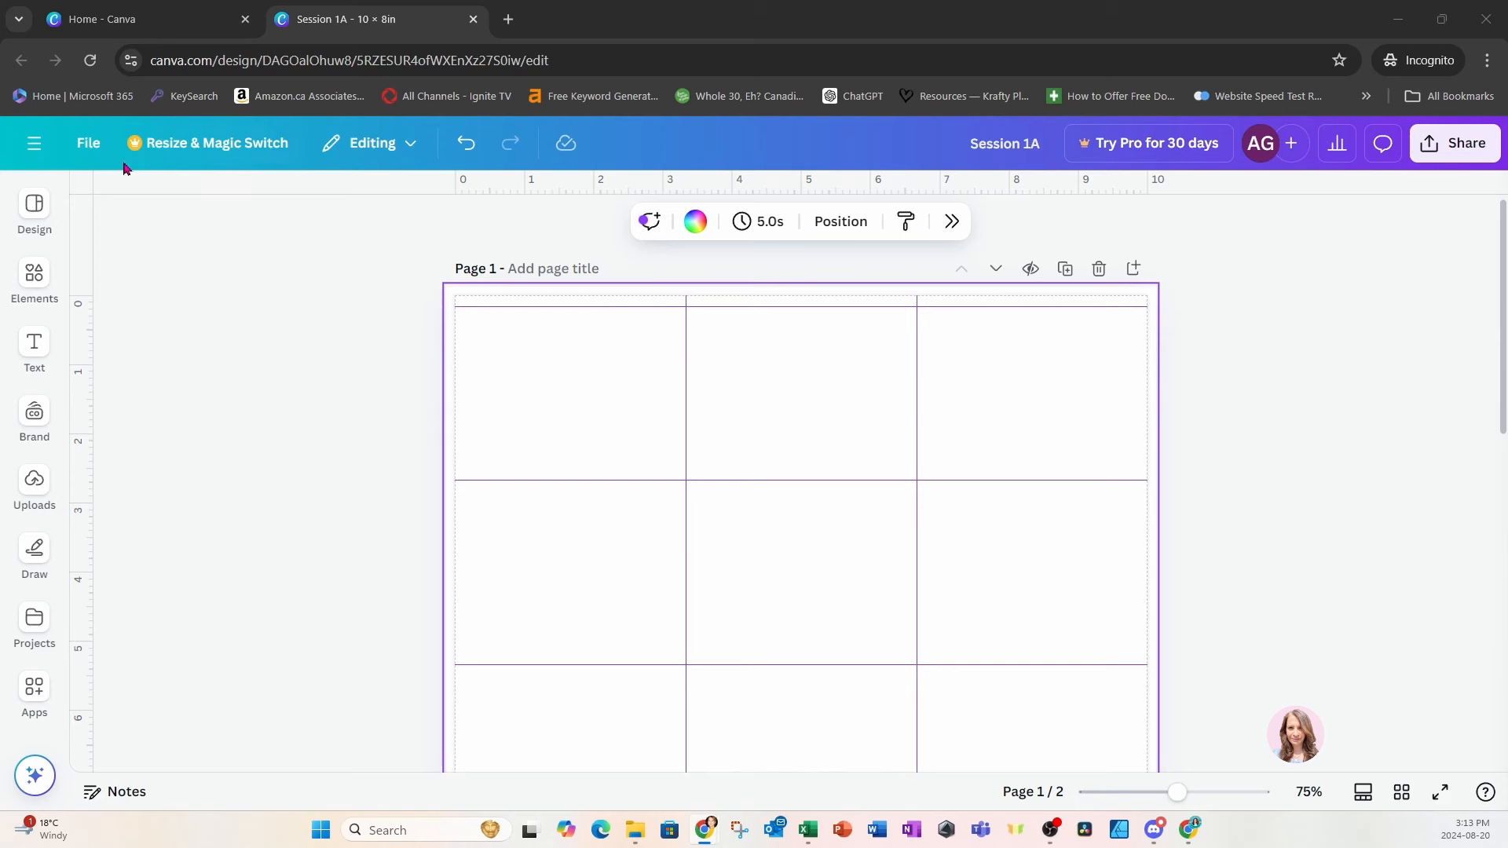
Step: Uncheck Show print bleed so only the 3 × 3 guide grid remains on the page
left_click(88, 149)
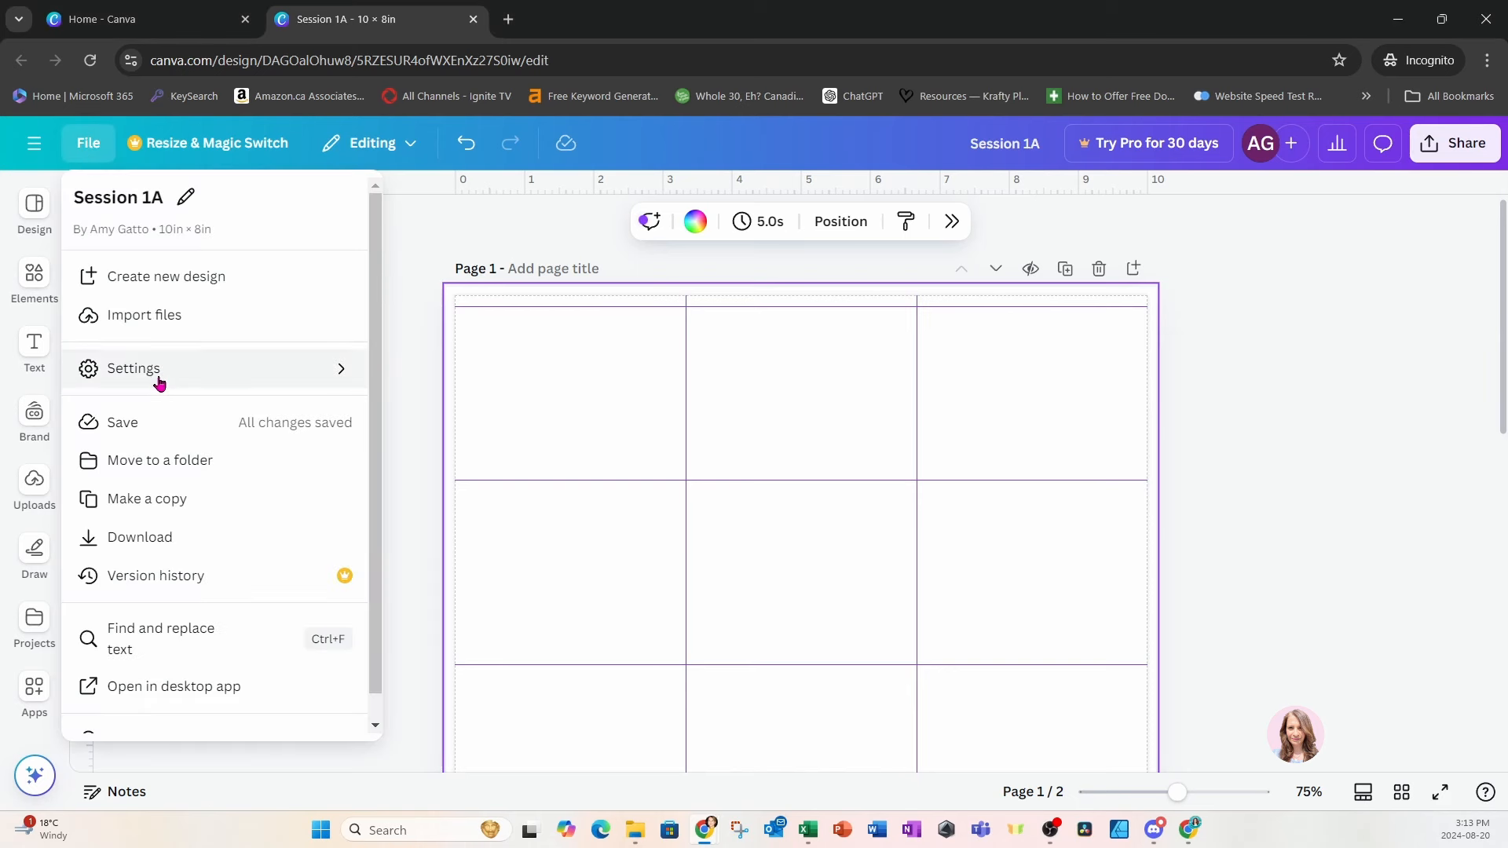
mouse_move(158, 382)
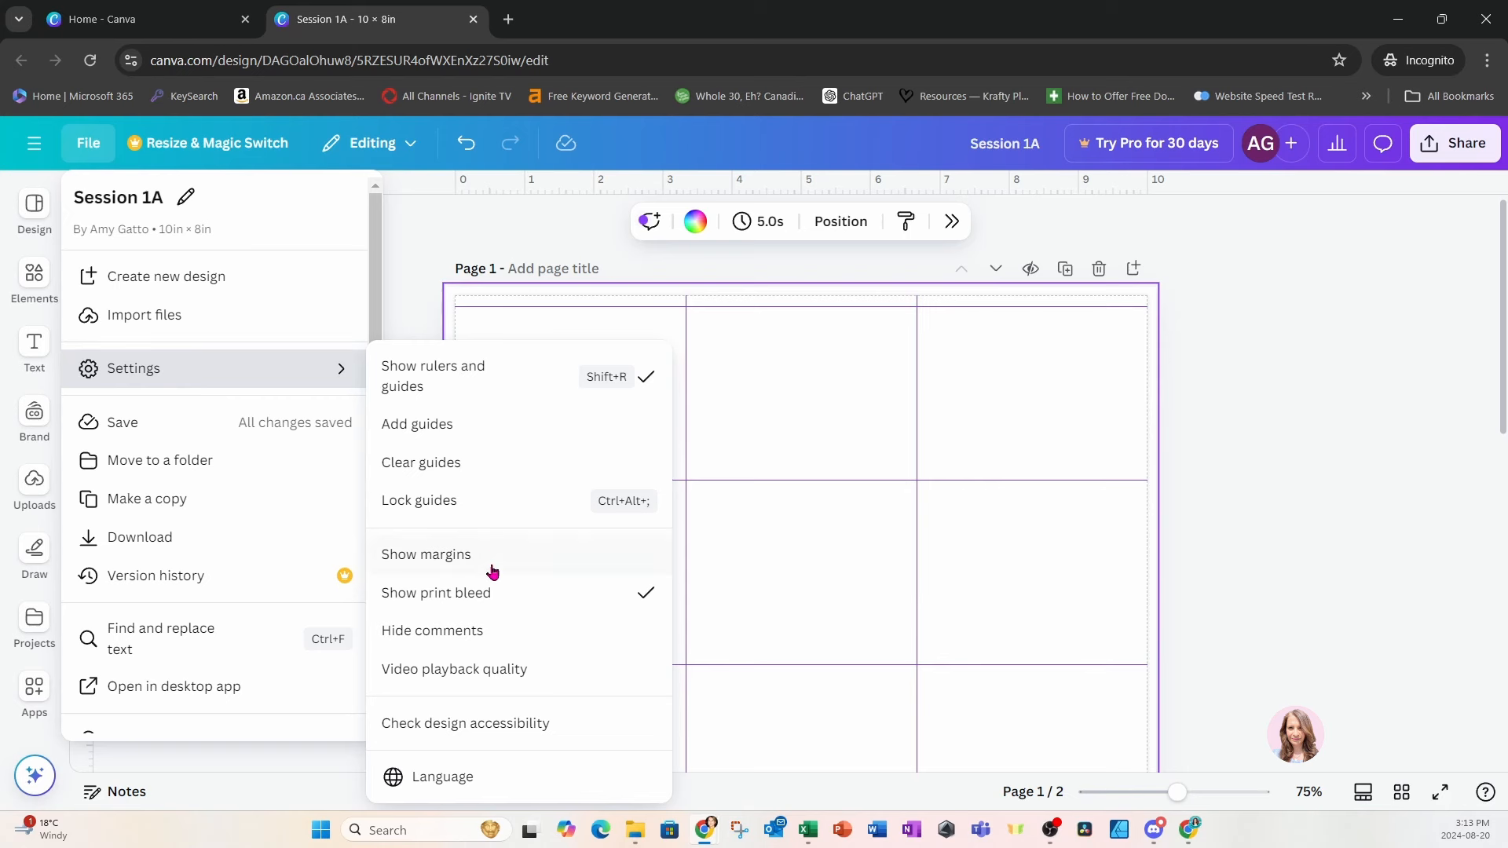
left_click(424, 593)
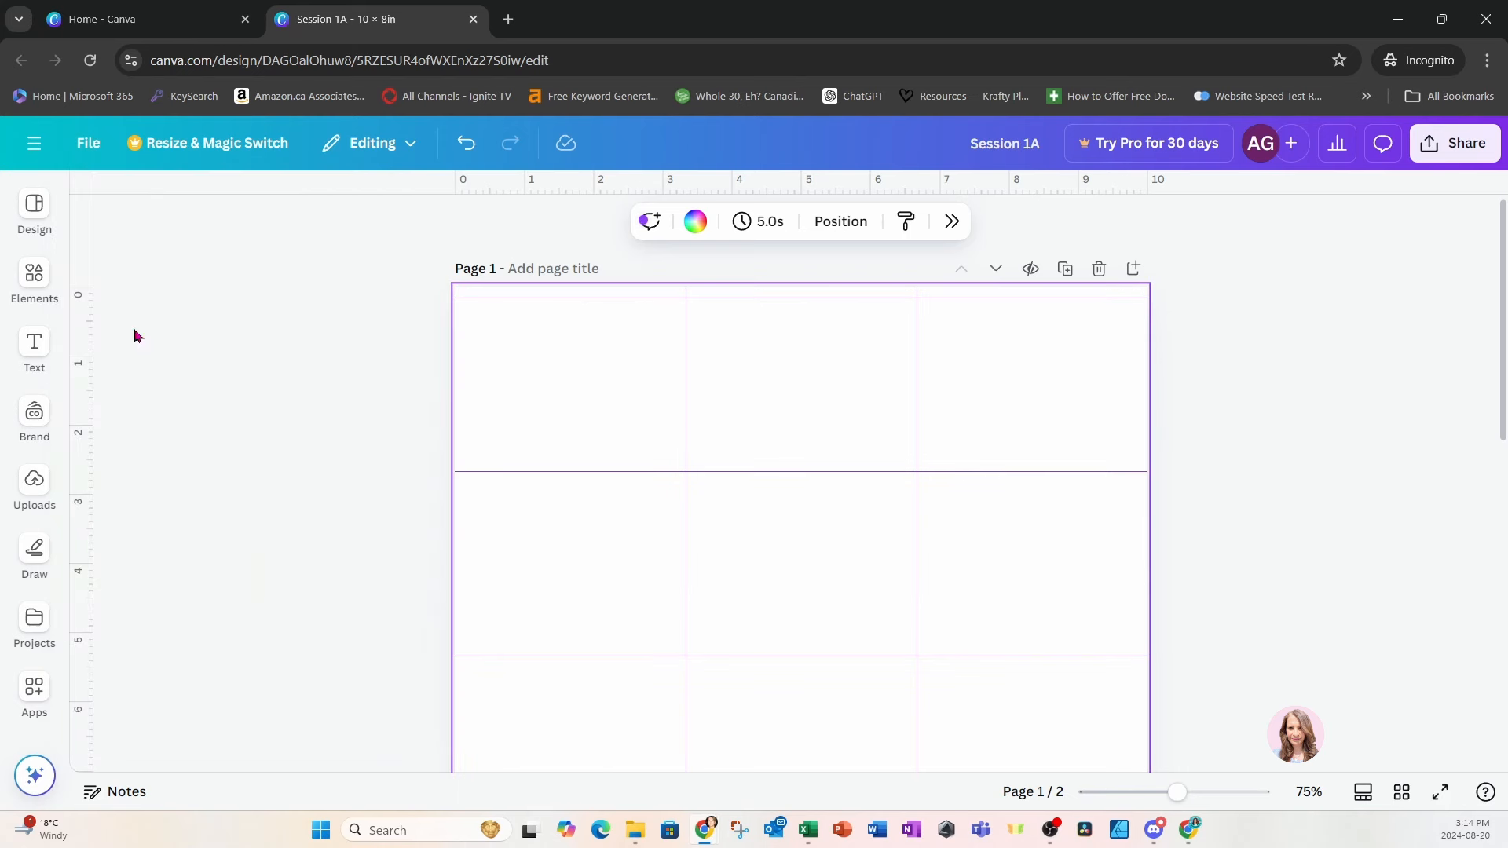
left_click(34, 206)
left_click(86, 145)
mouse_move(129, 368)
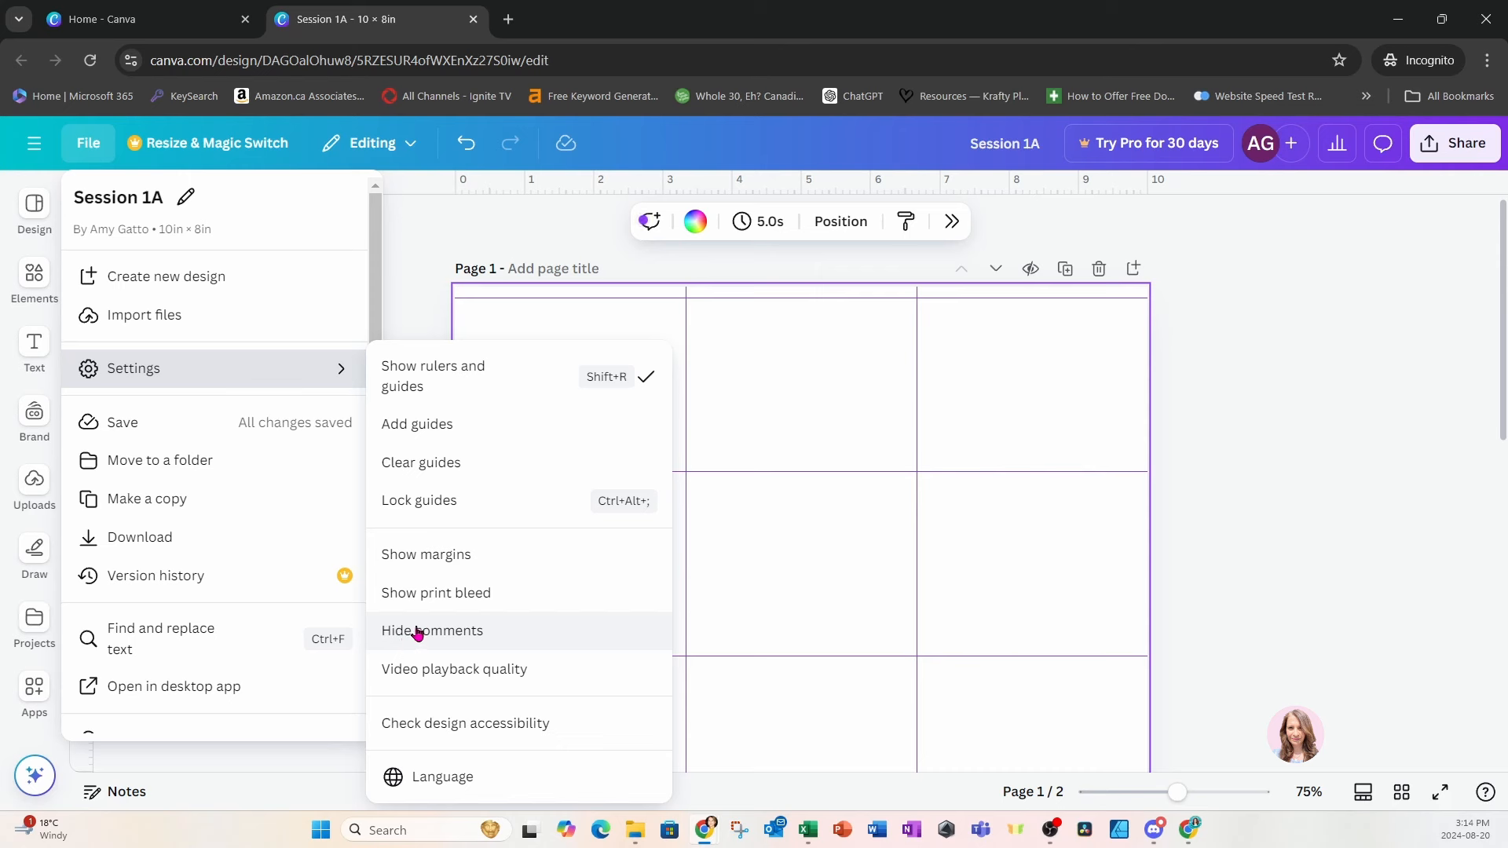
left_click(388, 680)
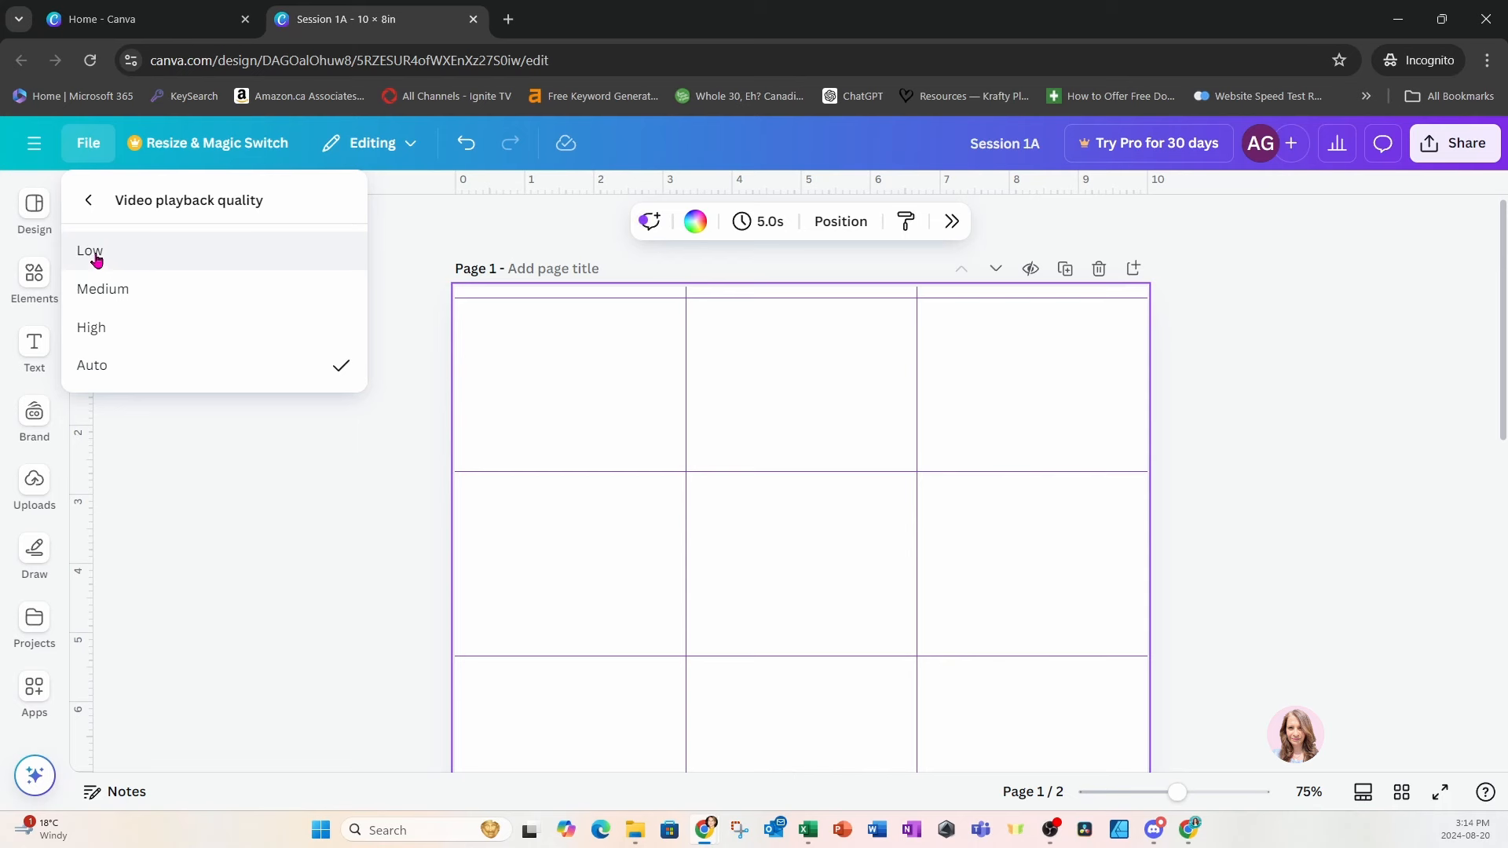
left_click(96, 202)
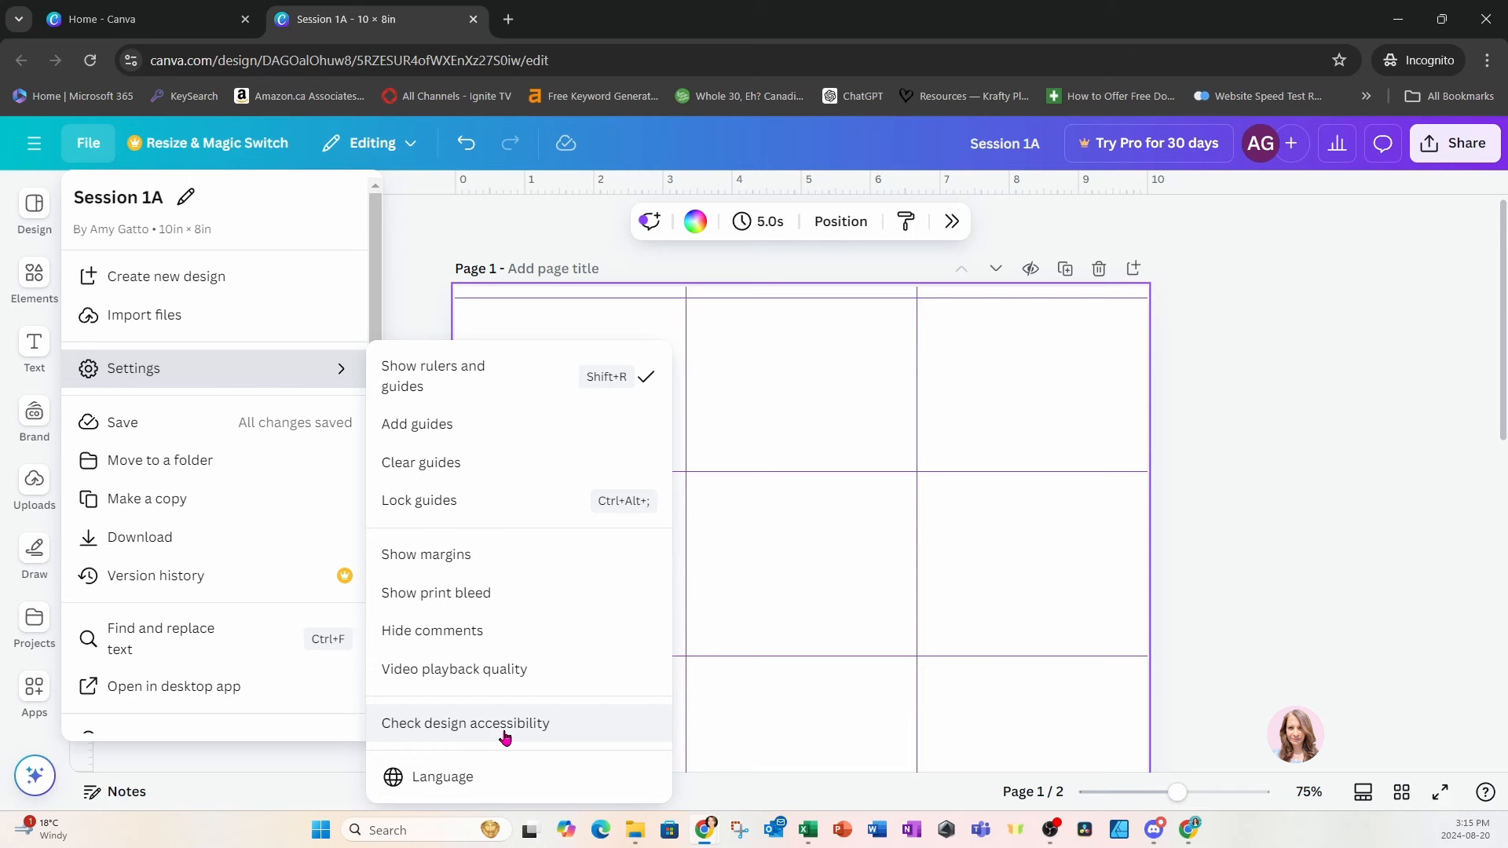
Step: Check the design language is English (US) and go back without changing it
left_click(459, 783)
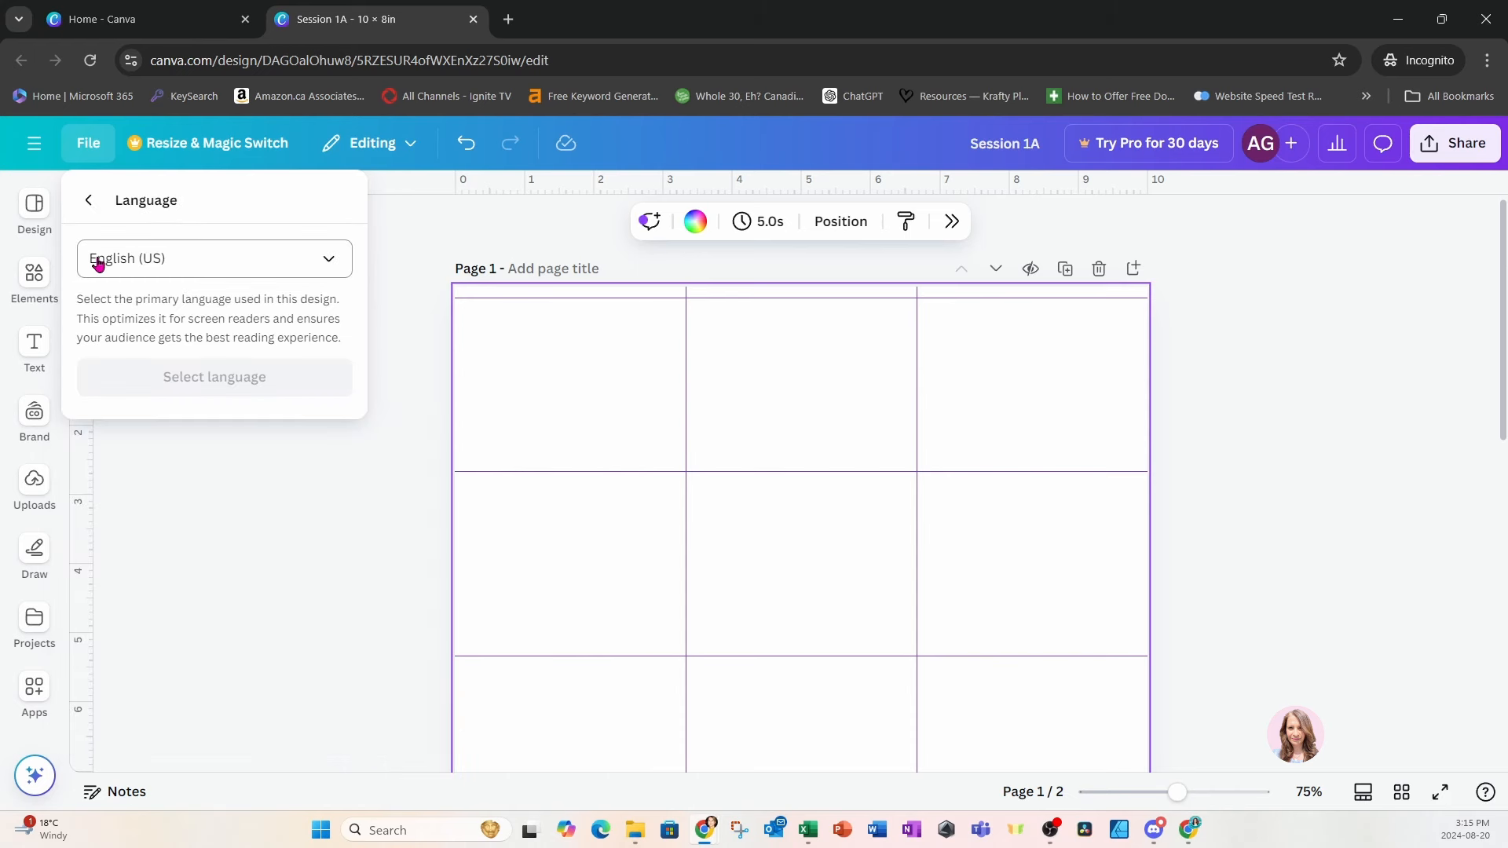
left_click(262, 259)
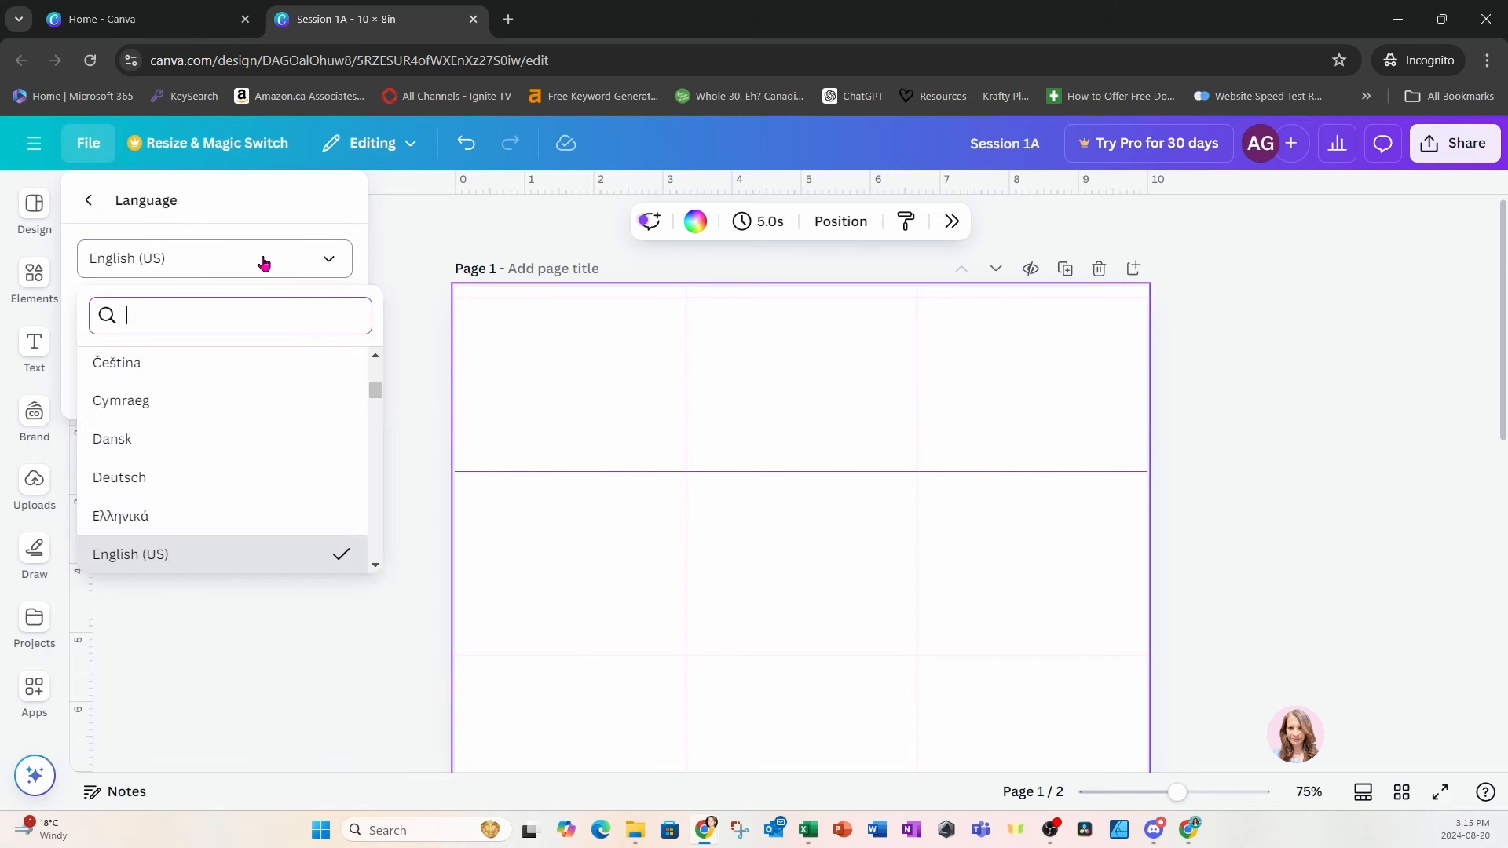
left_click(91, 202)
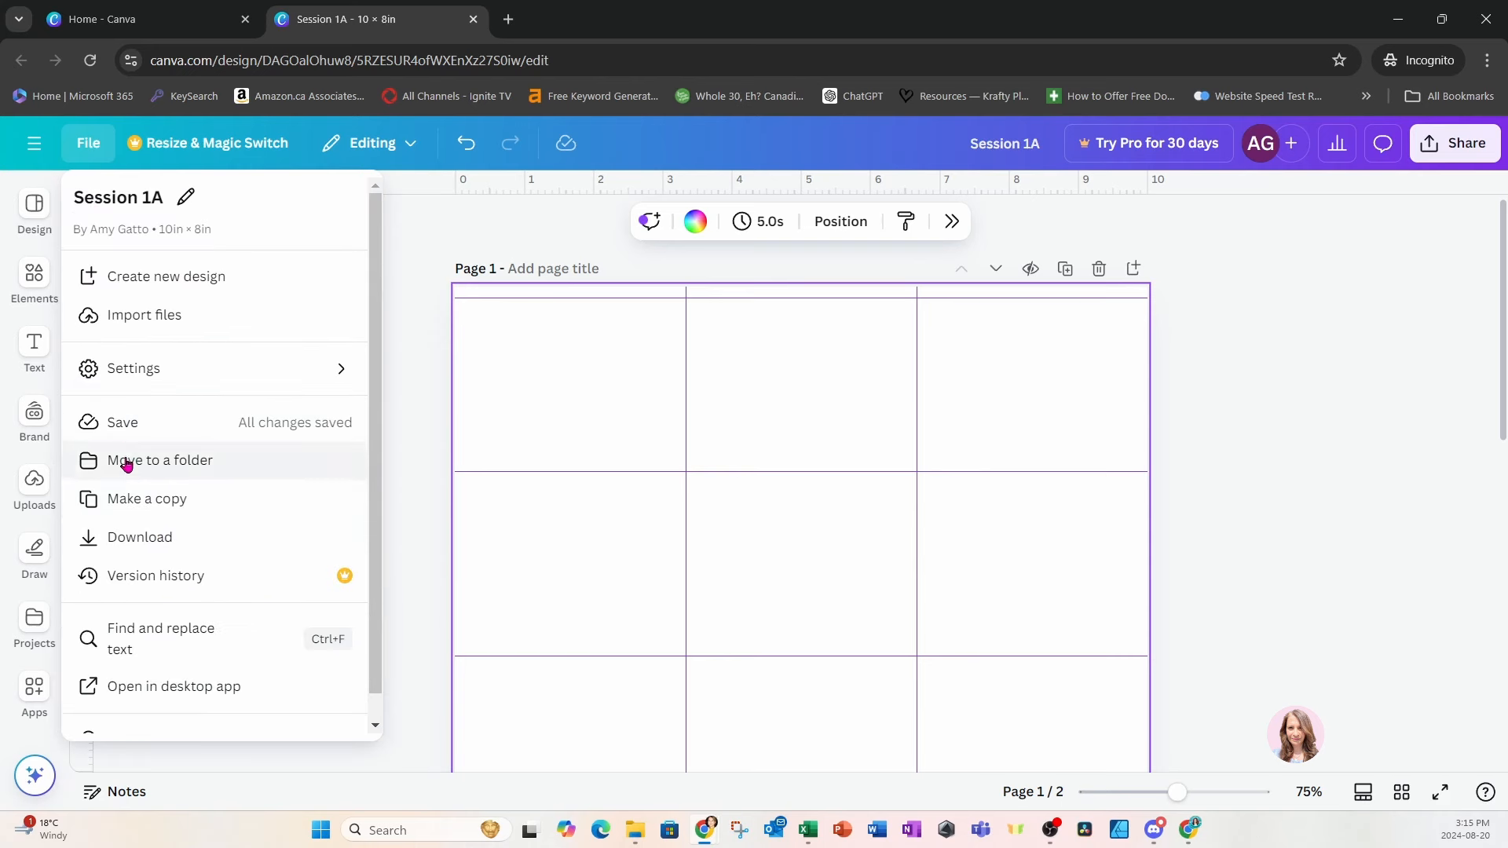
left_click(117, 375)
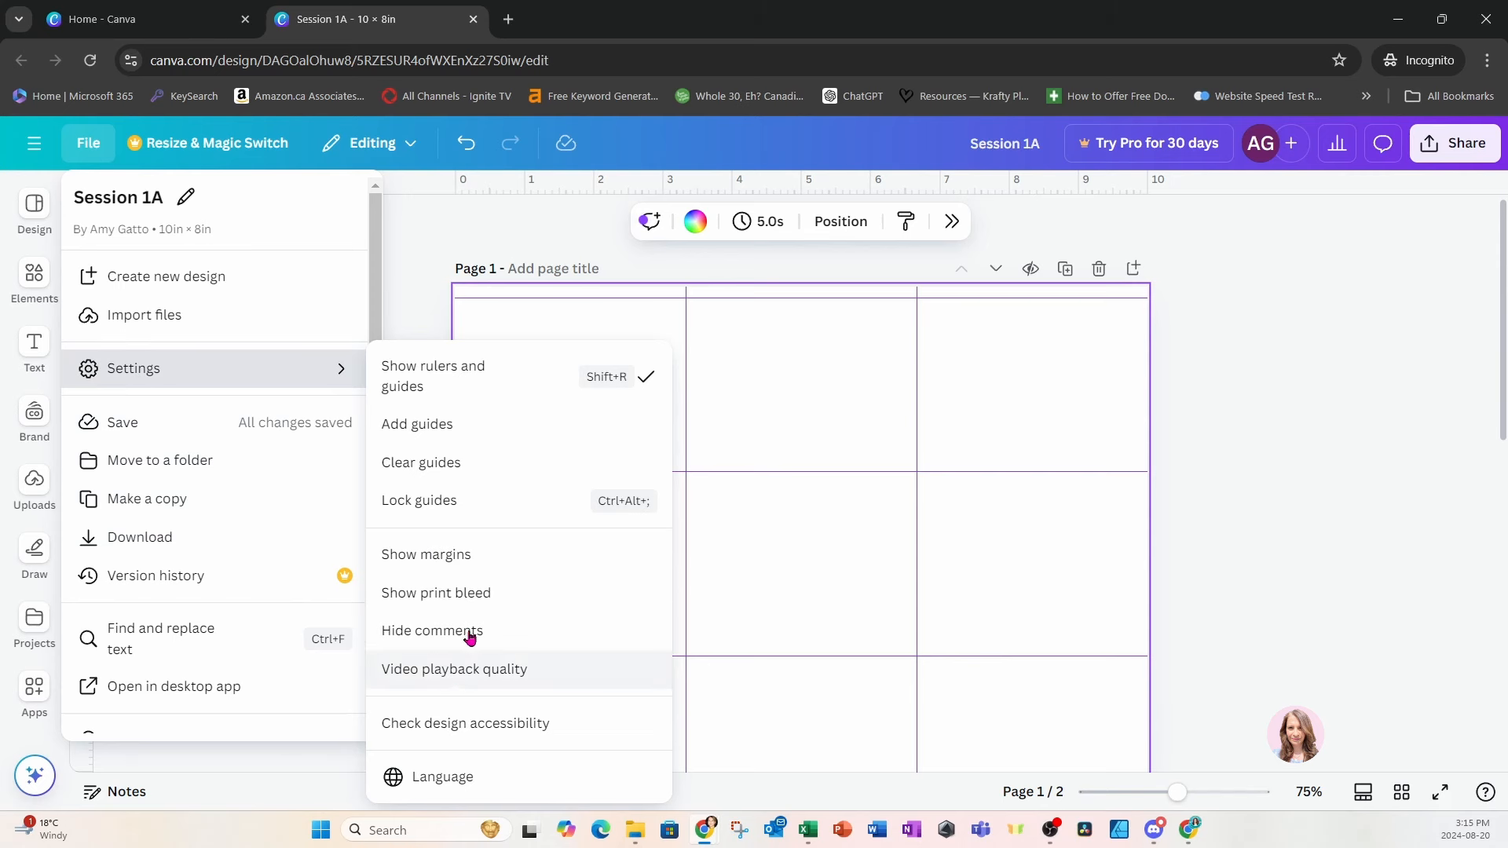
left_click(175, 375)
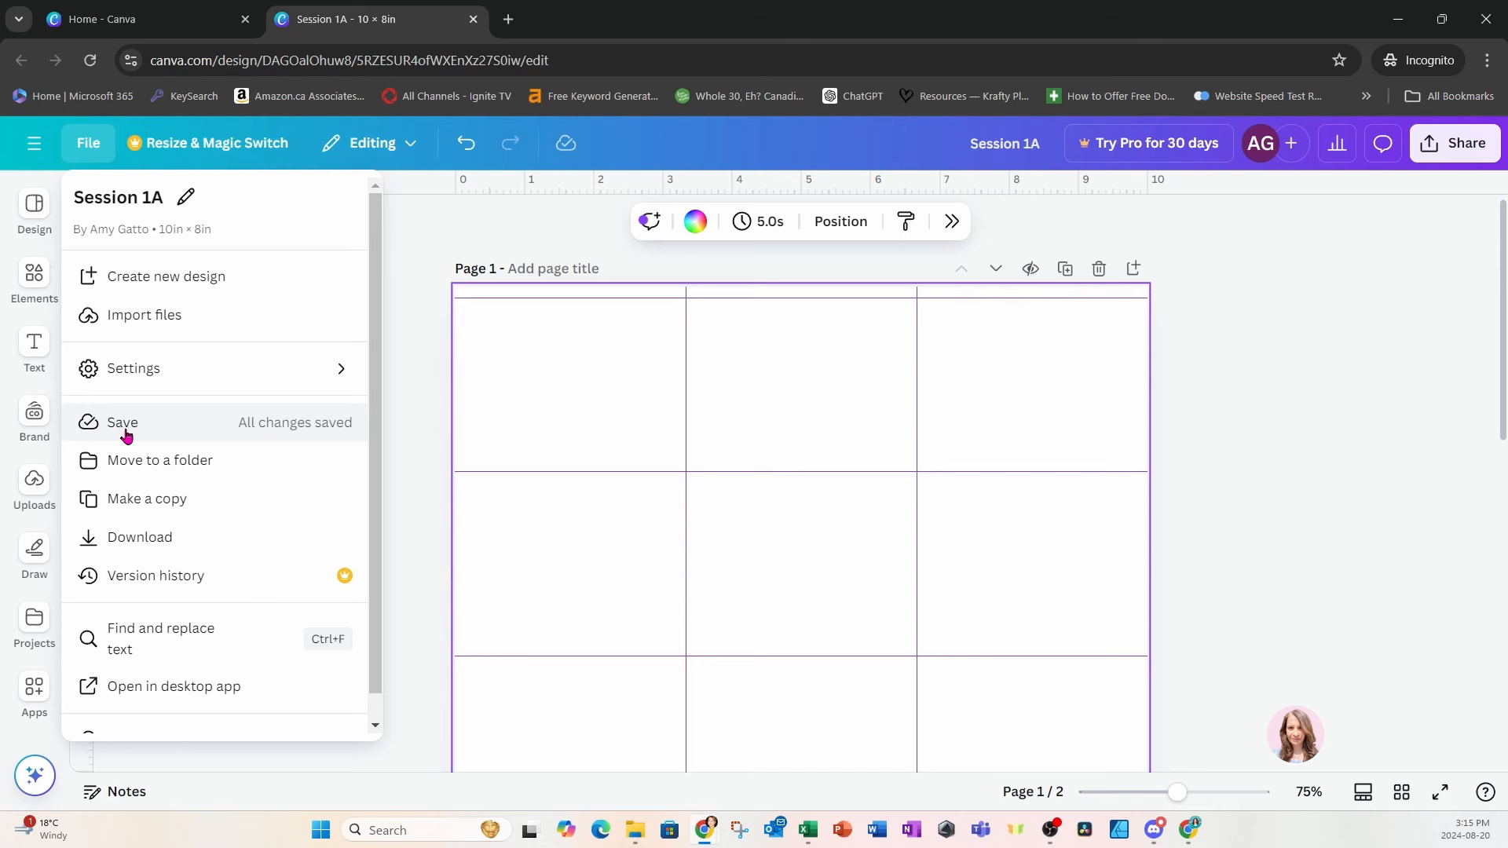
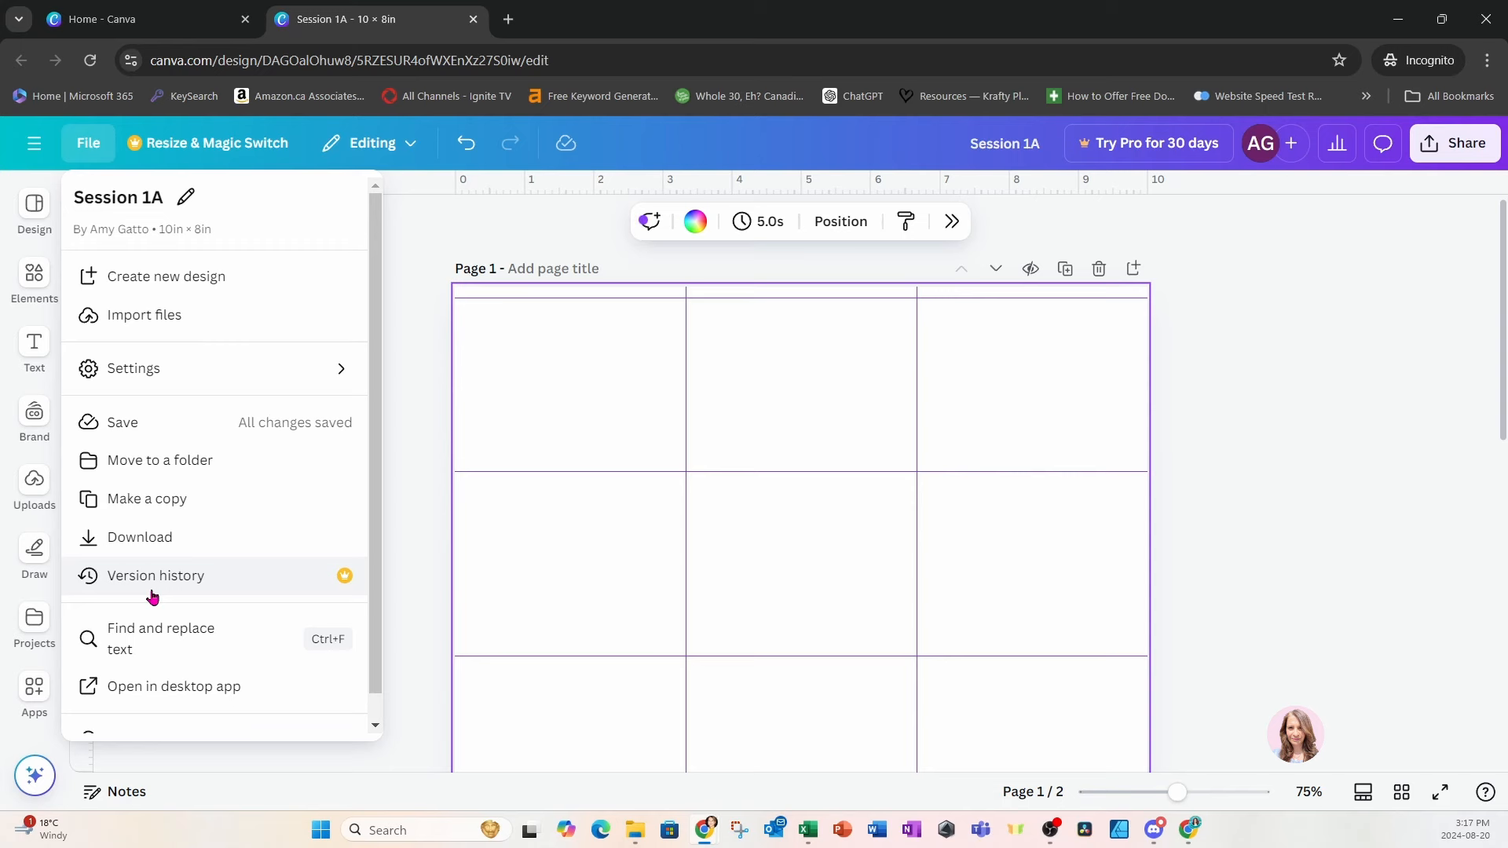
Step: Close the Canva Pro trial offer, switch to the Strawberry design and open its File menu
left_click(152, 594)
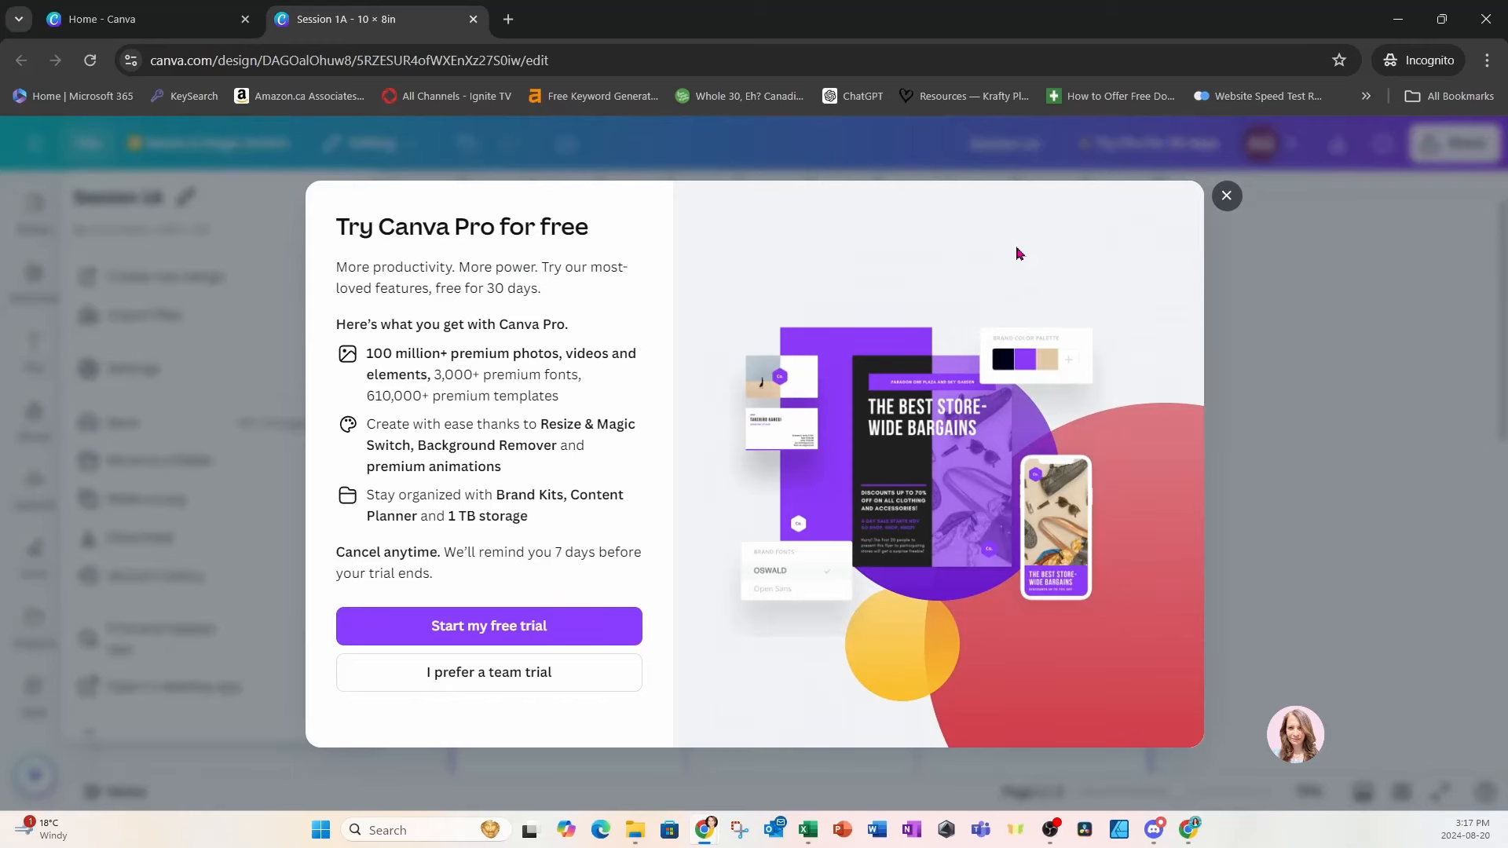
left_click(1224, 198)
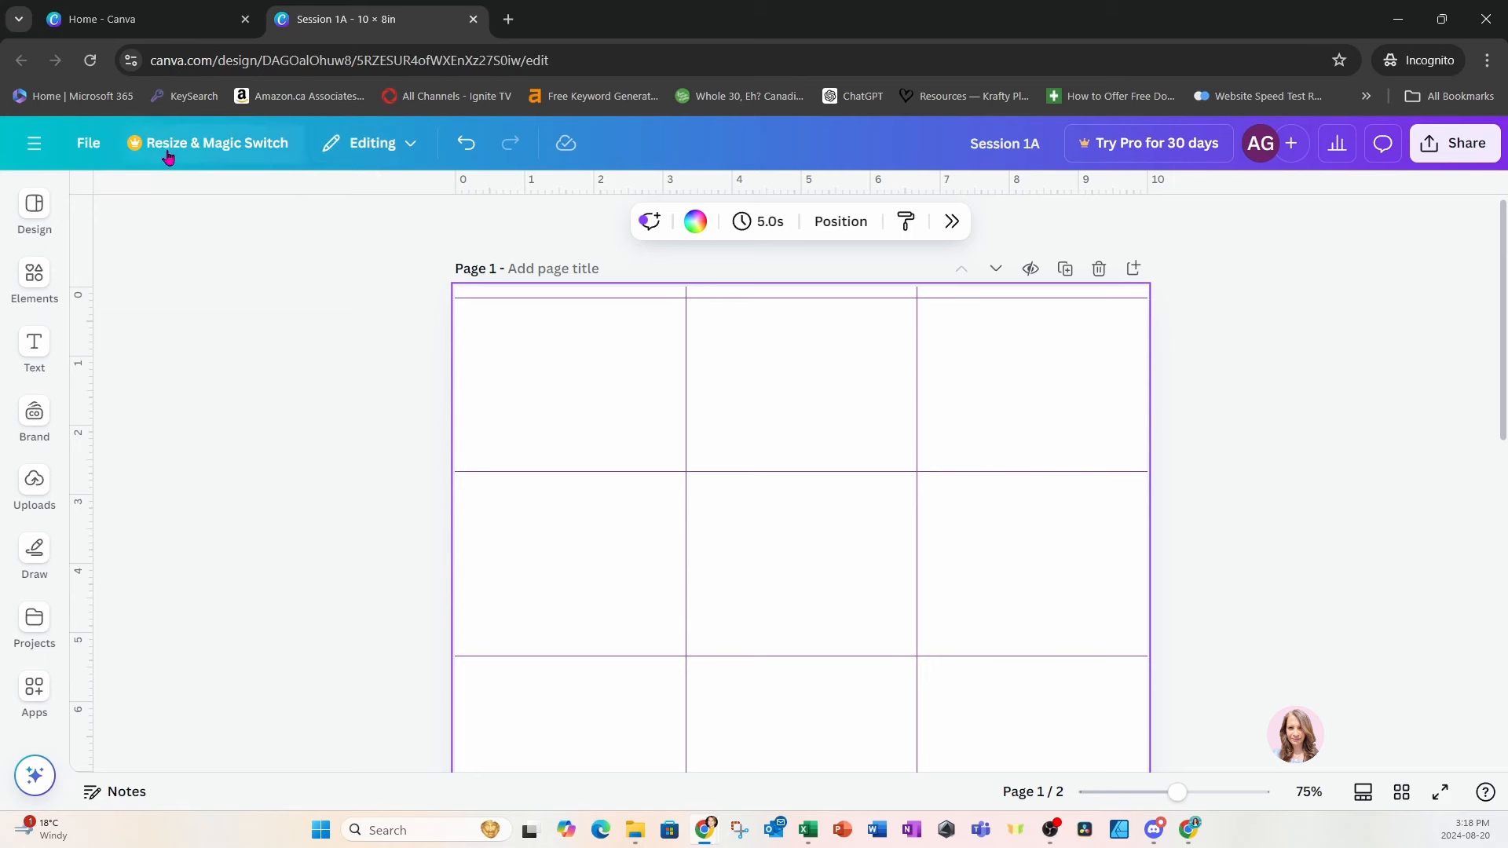
left_click(90, 146)
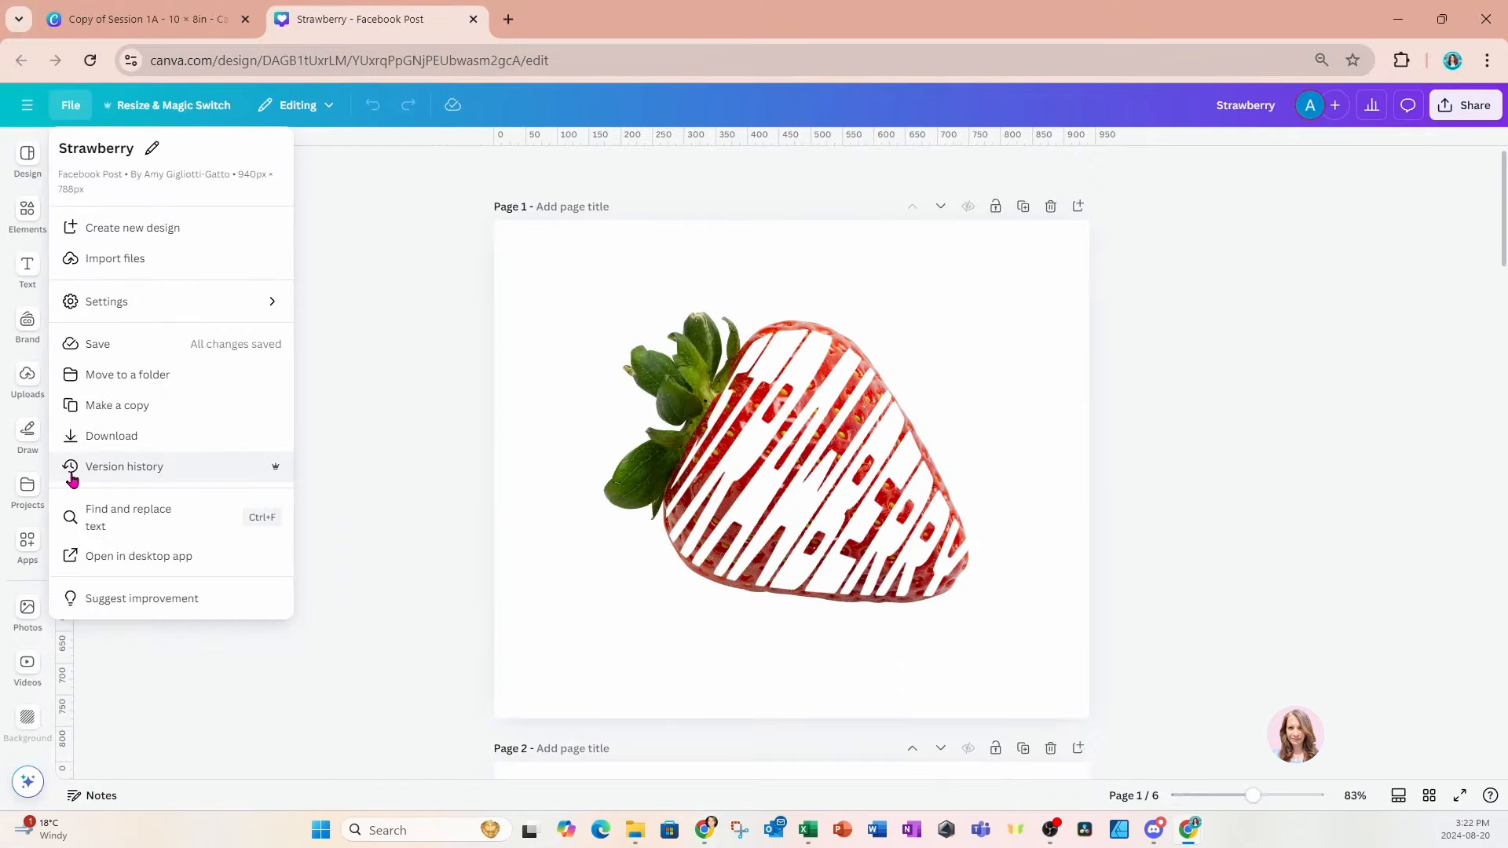
Step: In Version history, preview the current, 2:02 PM, 12:11 PM and 12:03 PM Apr 8 versions, then restore 12:03 PM
left_click(138, 471)
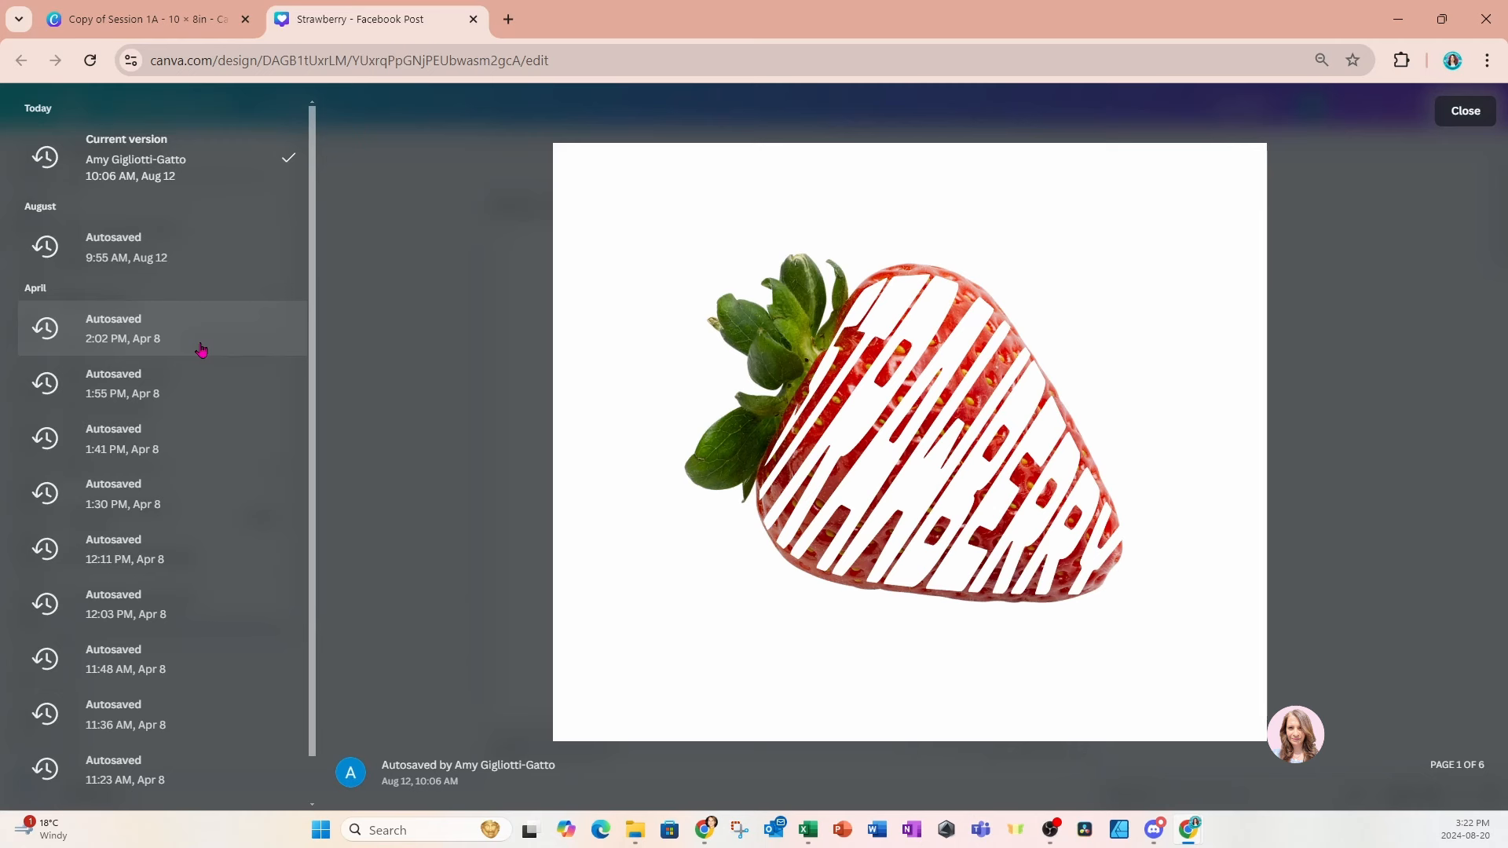
left_click(153, 191)
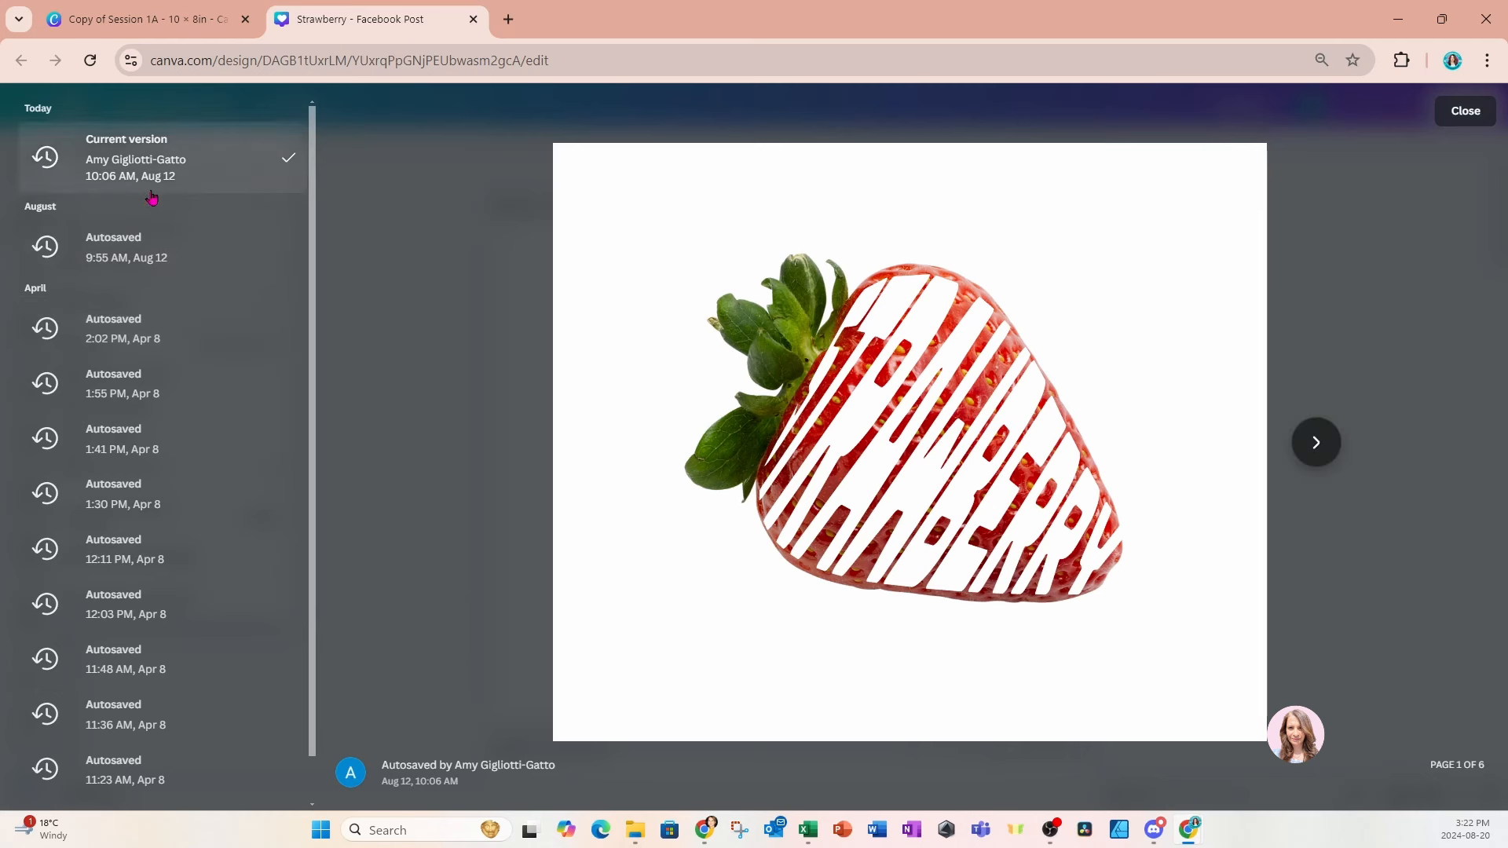
left_click(101, 355)
left_click(152, 530)
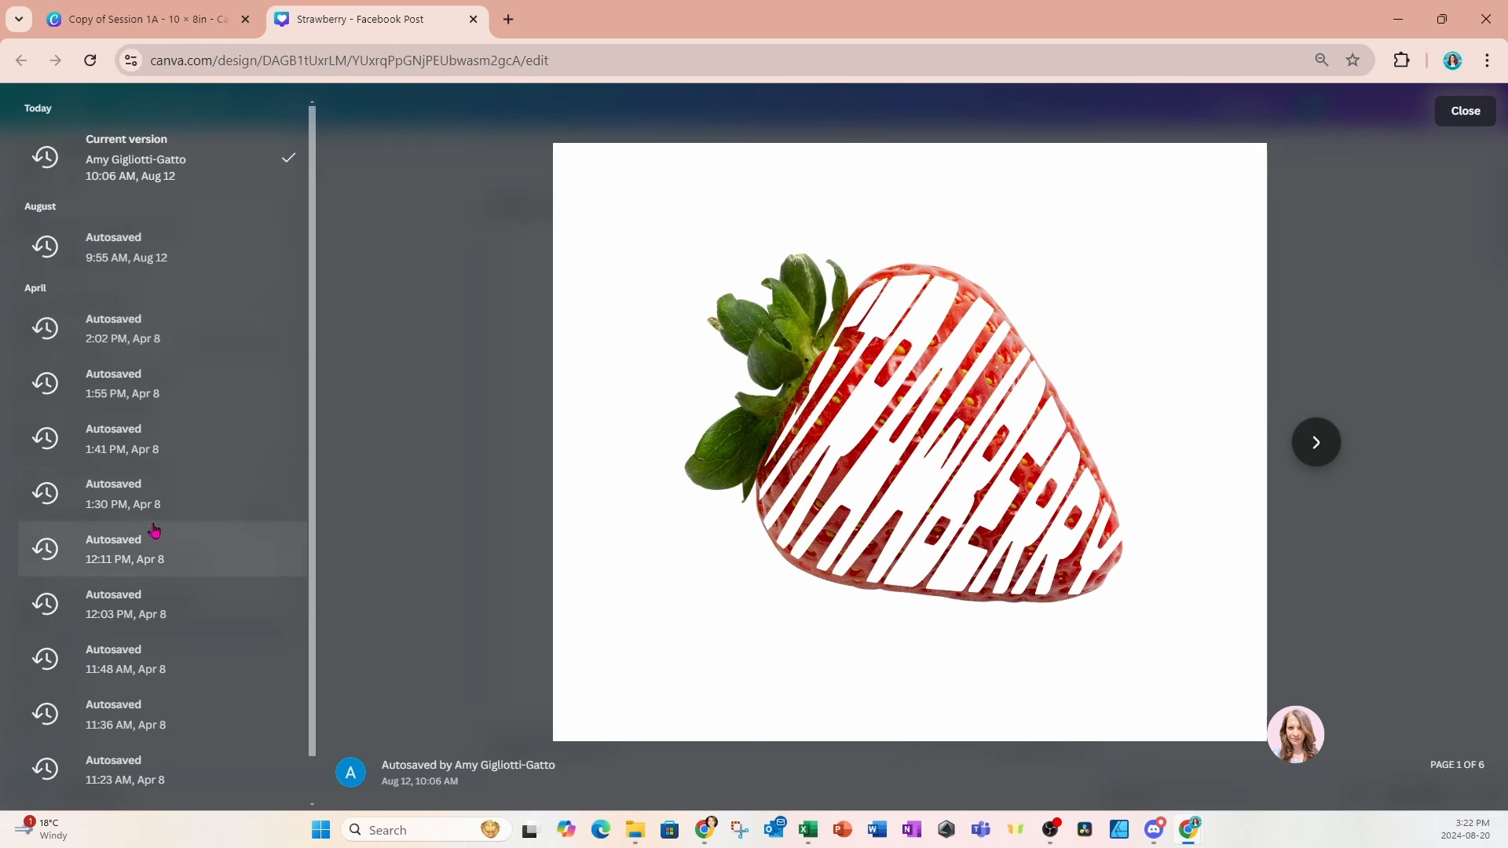
left_click(100, 625)
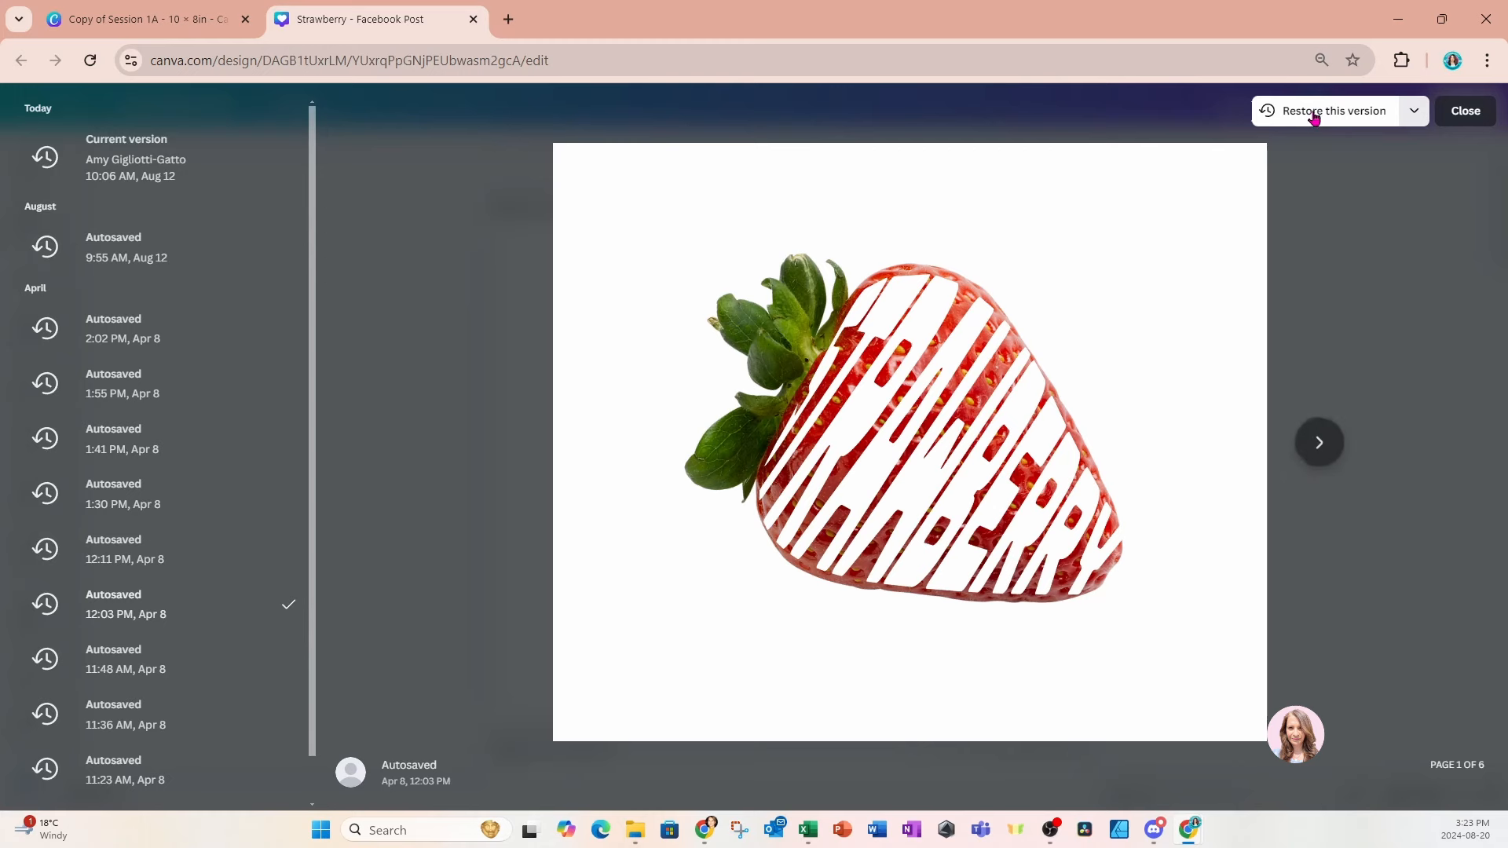
left_click(1474, 113)
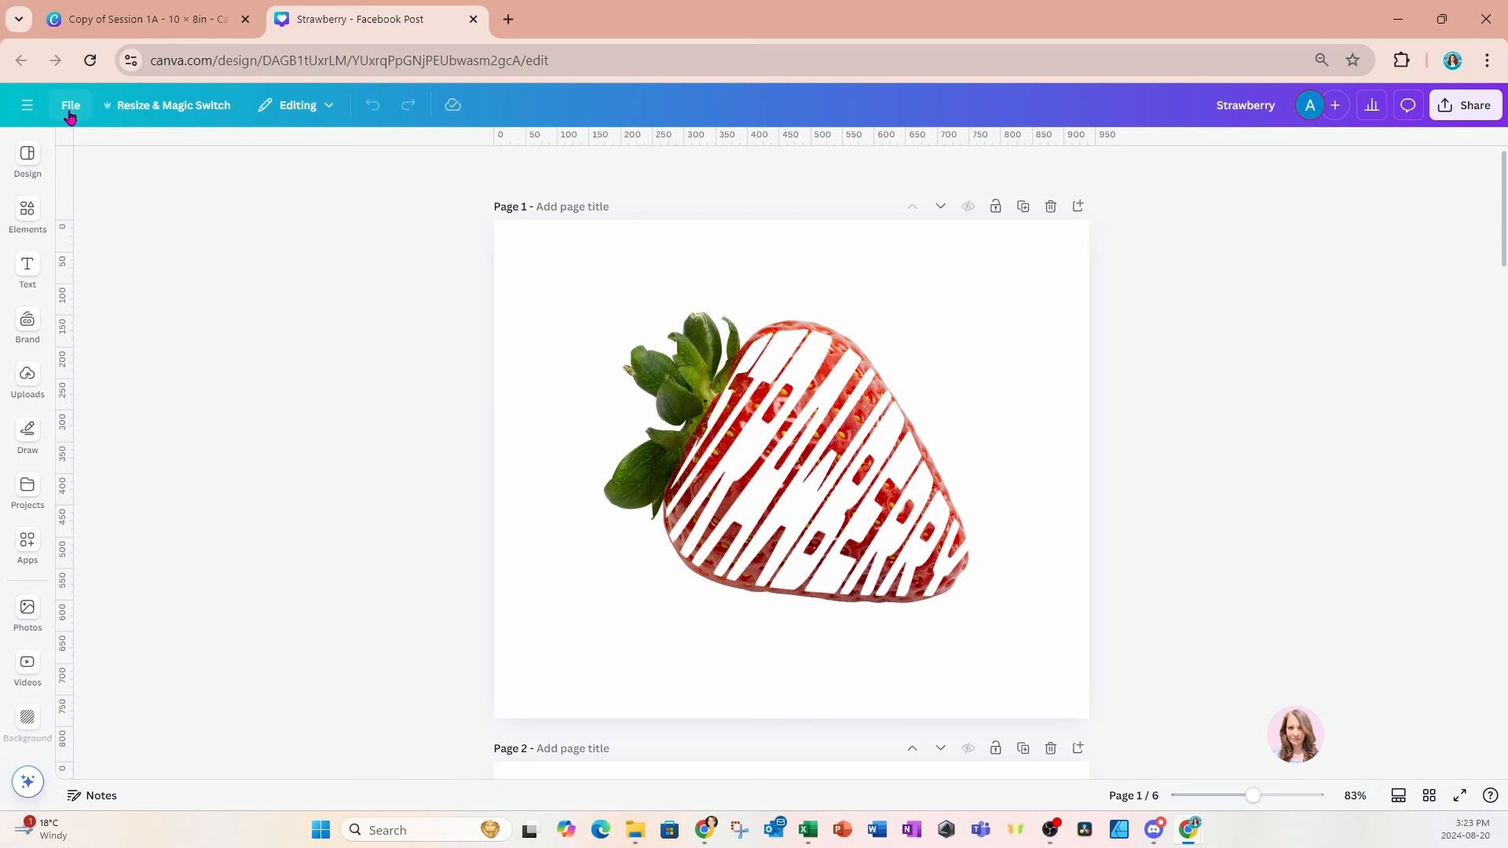
Step: Open Find and replace text from the File menu and click into its Find field
left_click(70, 110)
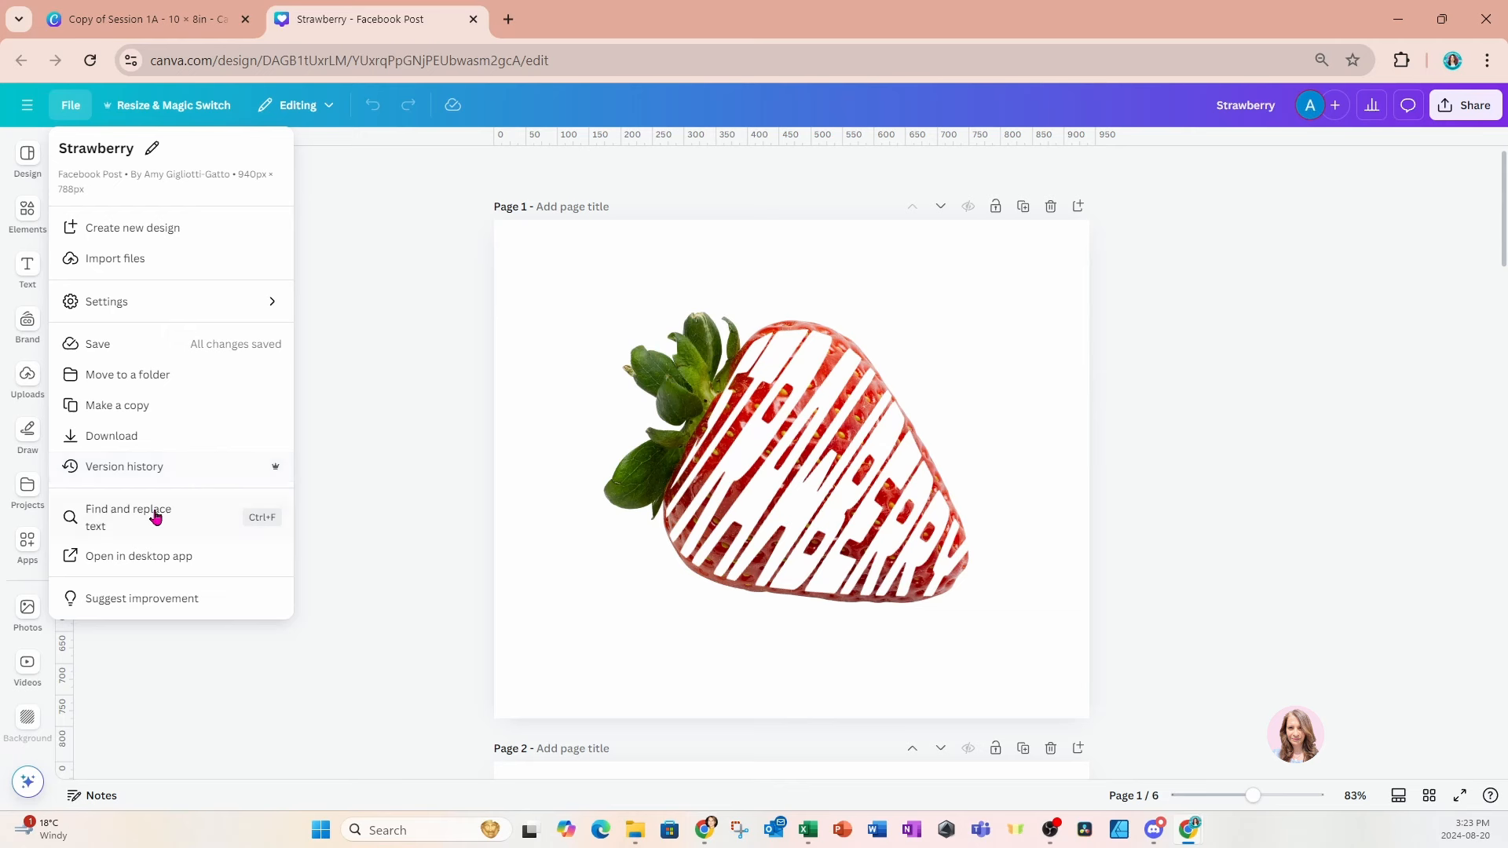
left_click(102, 528)
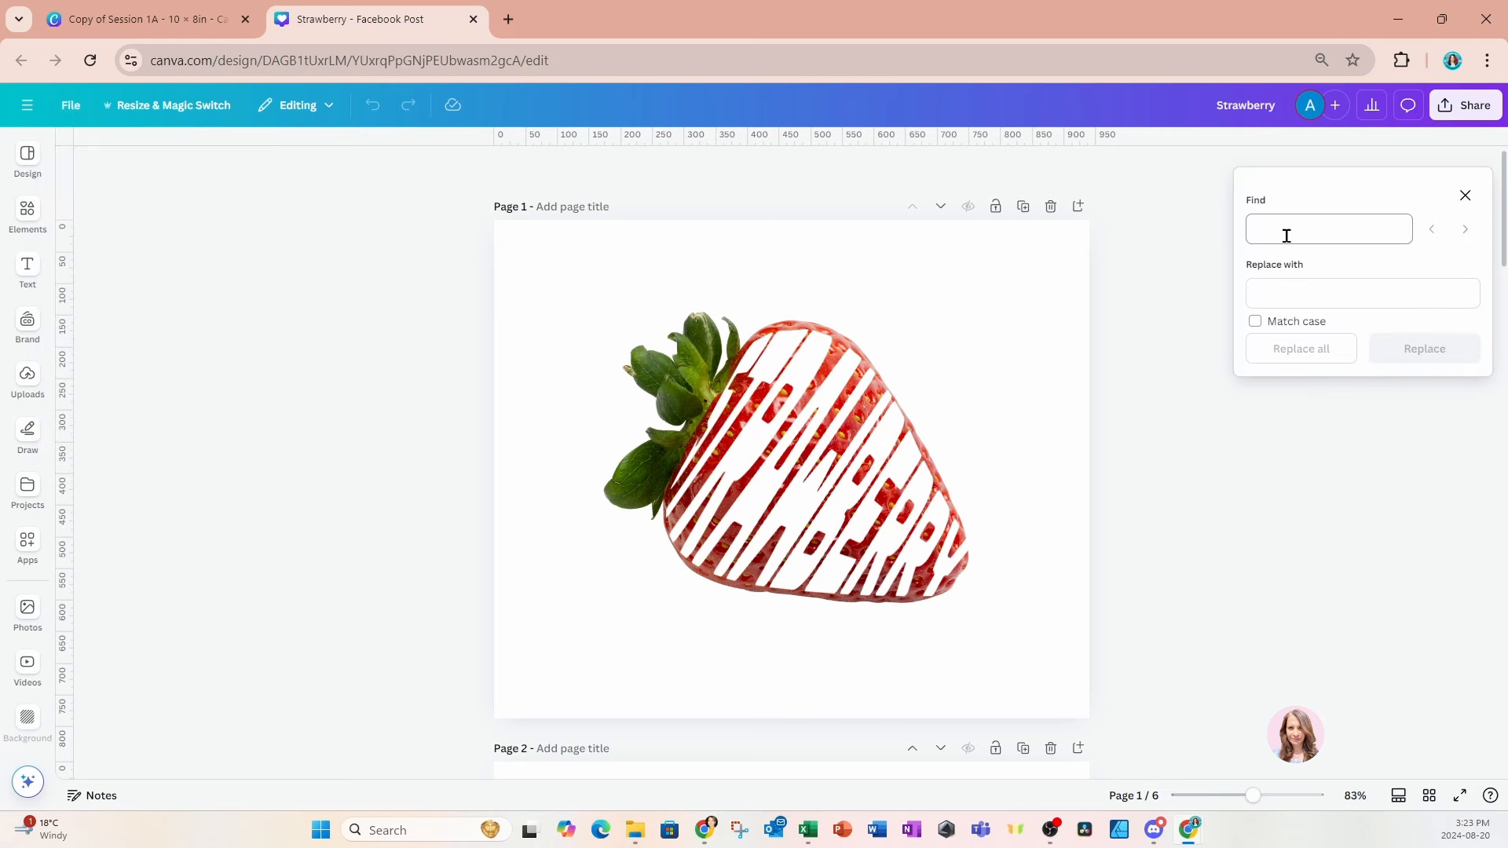
left_click(1286, 285)
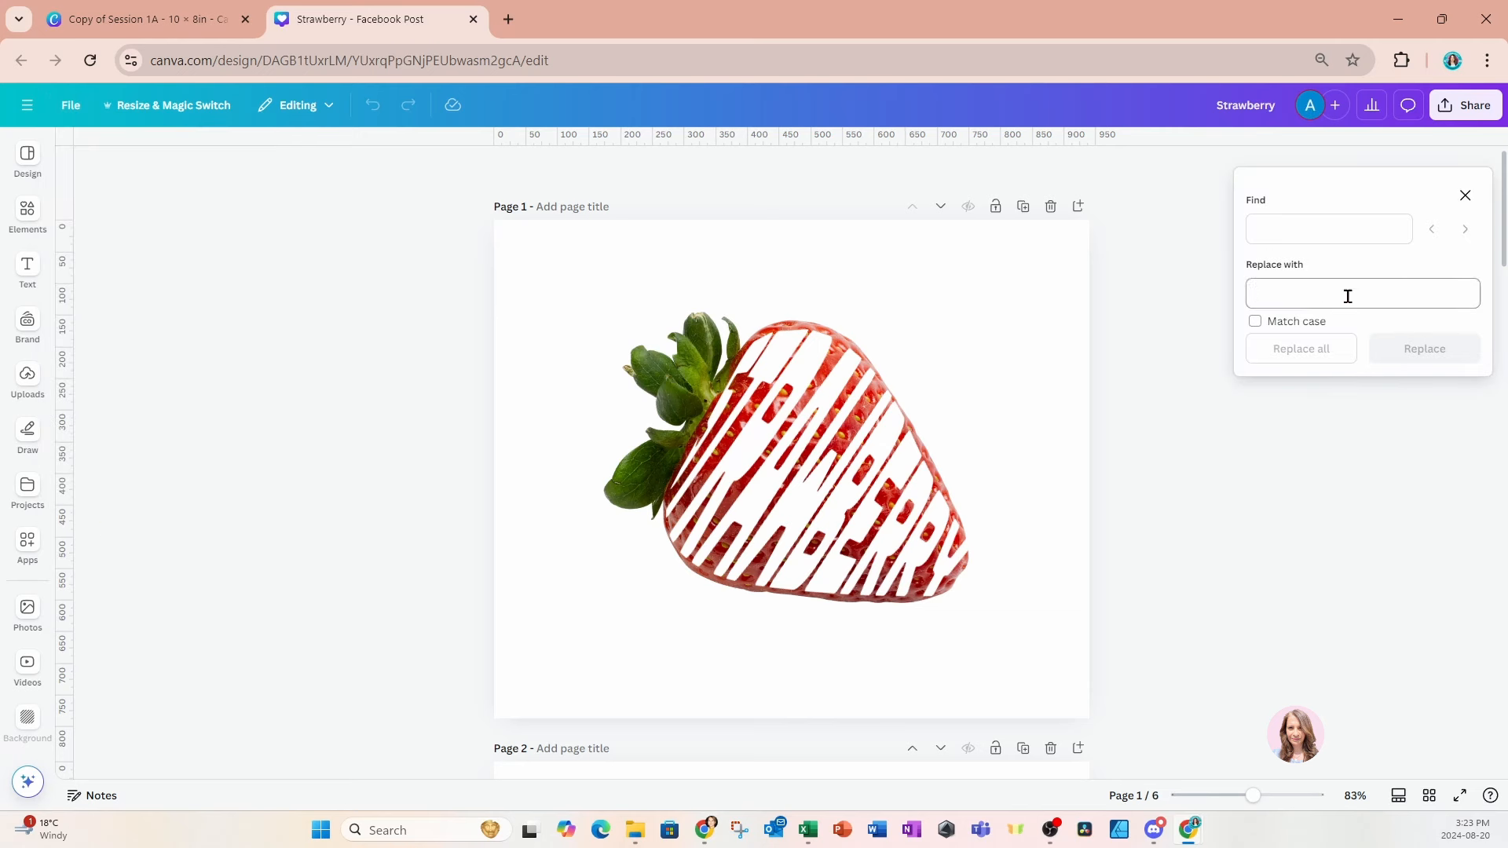
left_click(74, 108)
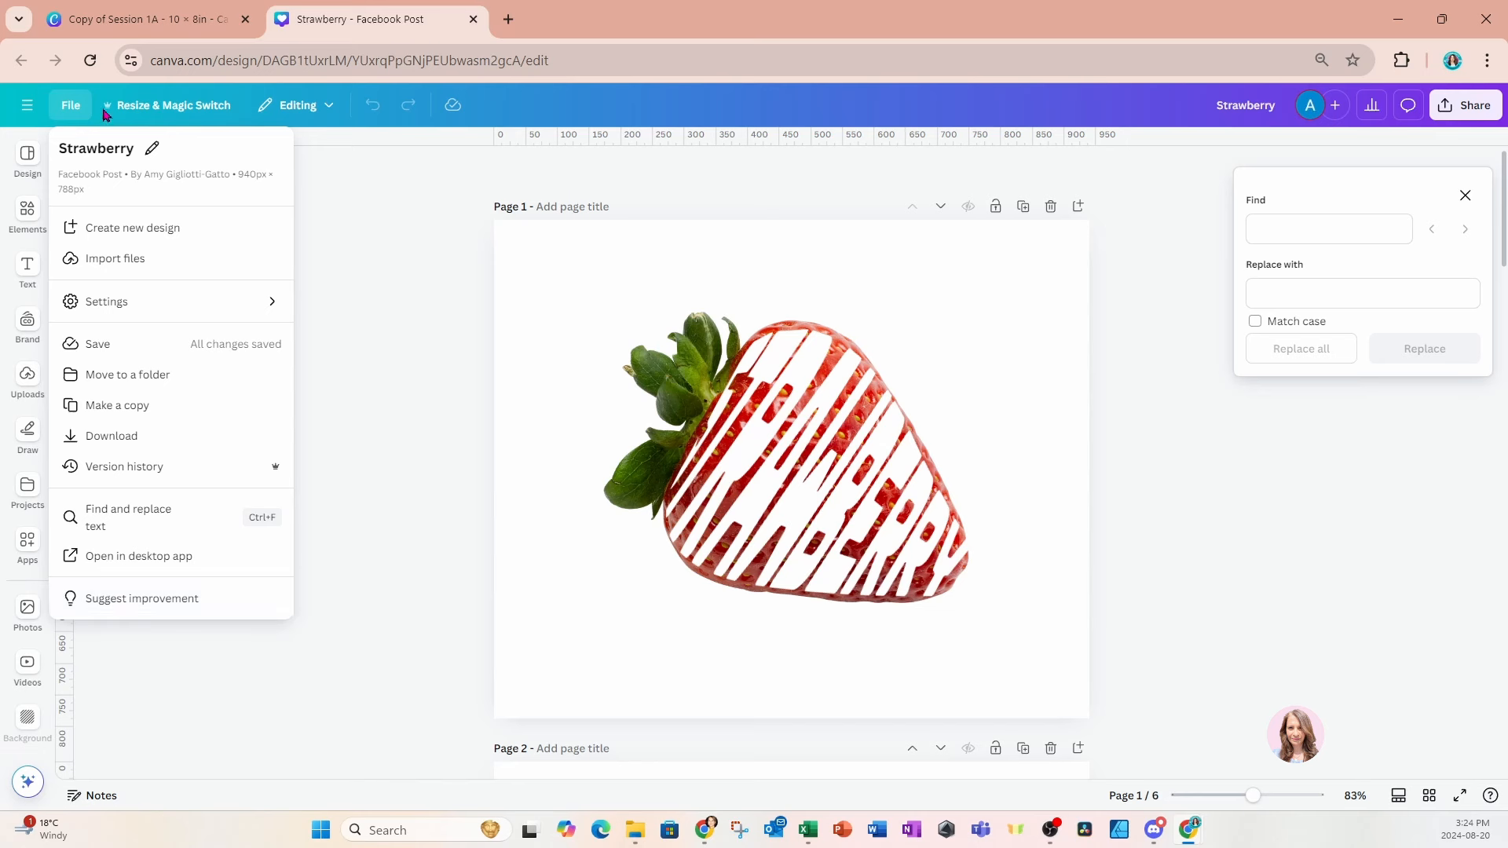
Step: Check Translate under Resize & Magic Switch, keeping all 6 pages selected, then go back
left_click(172, 107)
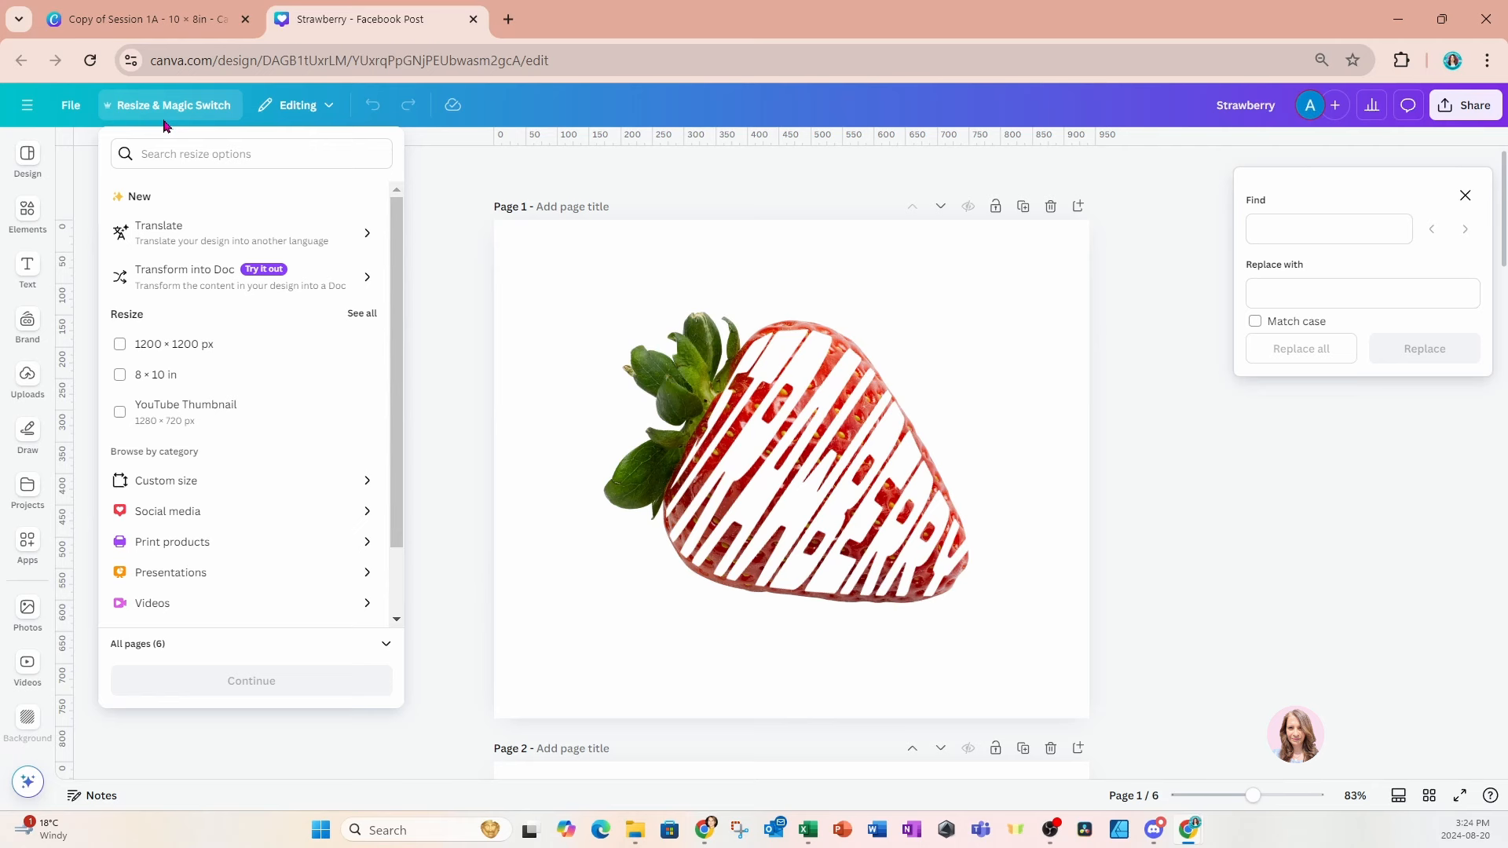
left_click(196, 245)
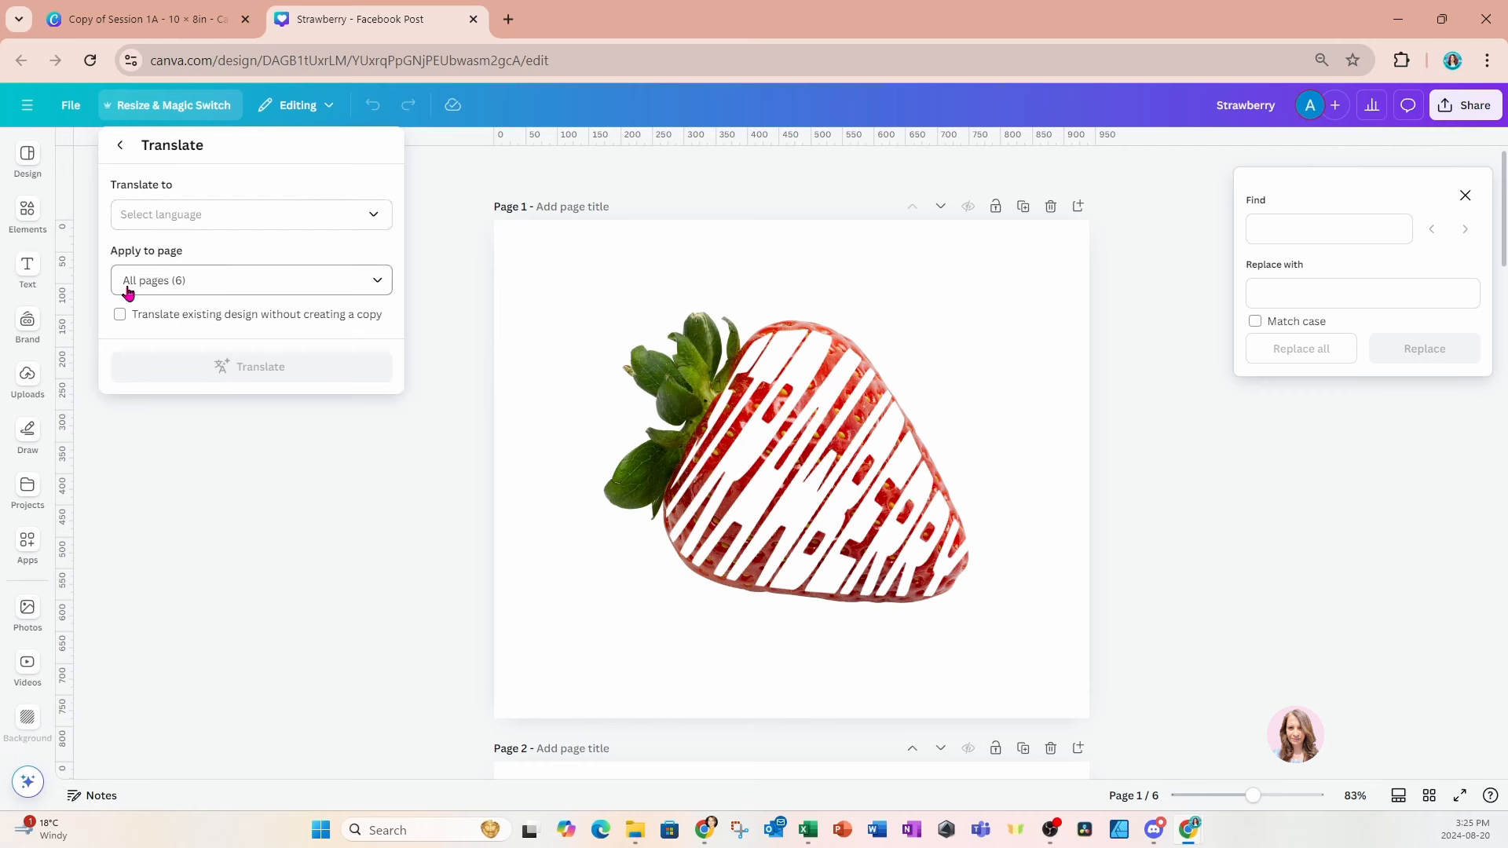
left_click(376, 283)
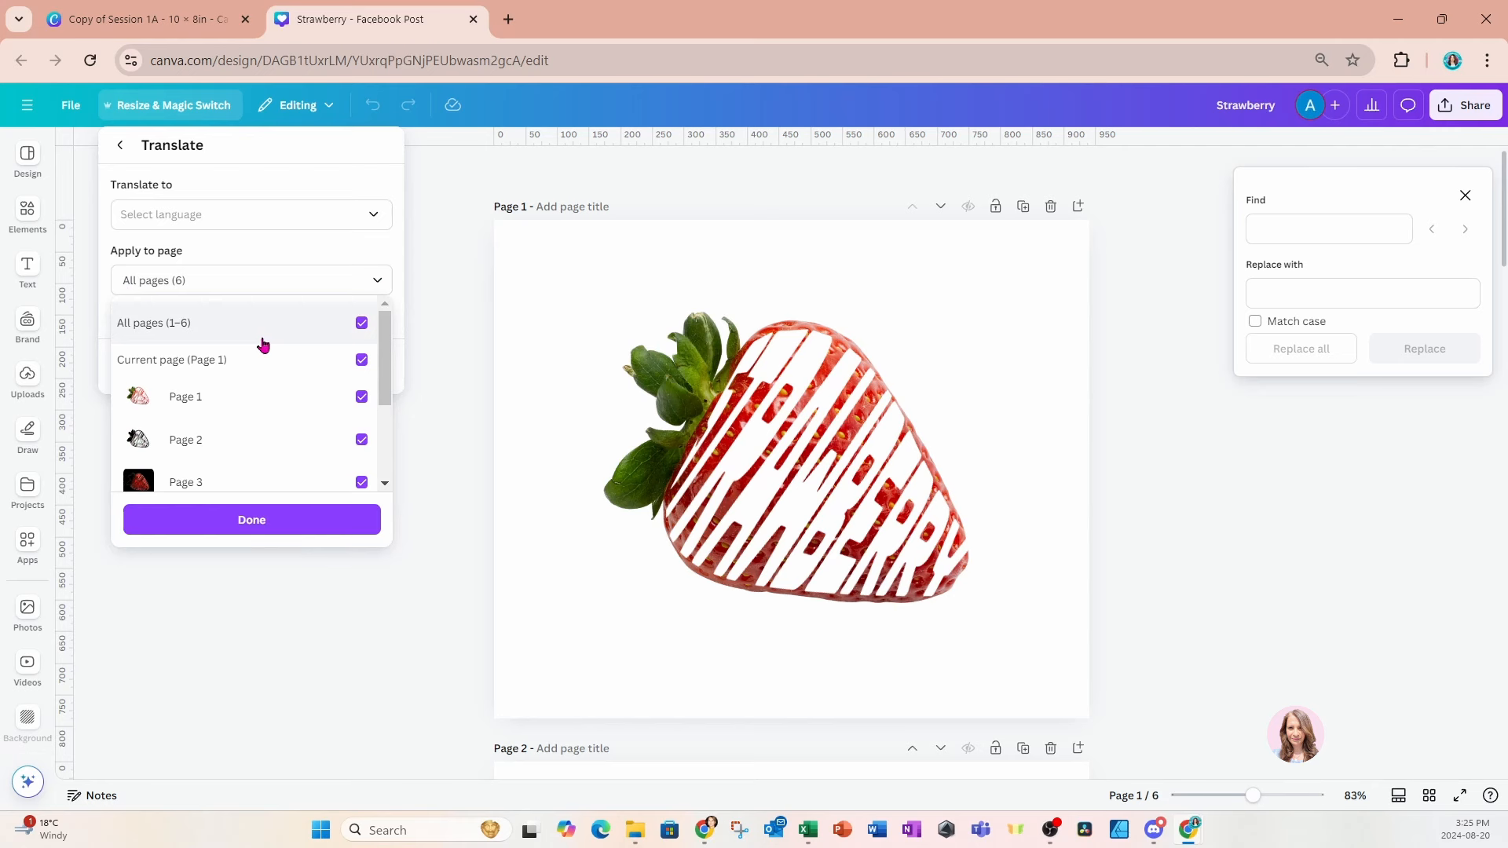
left_click(282, 250)
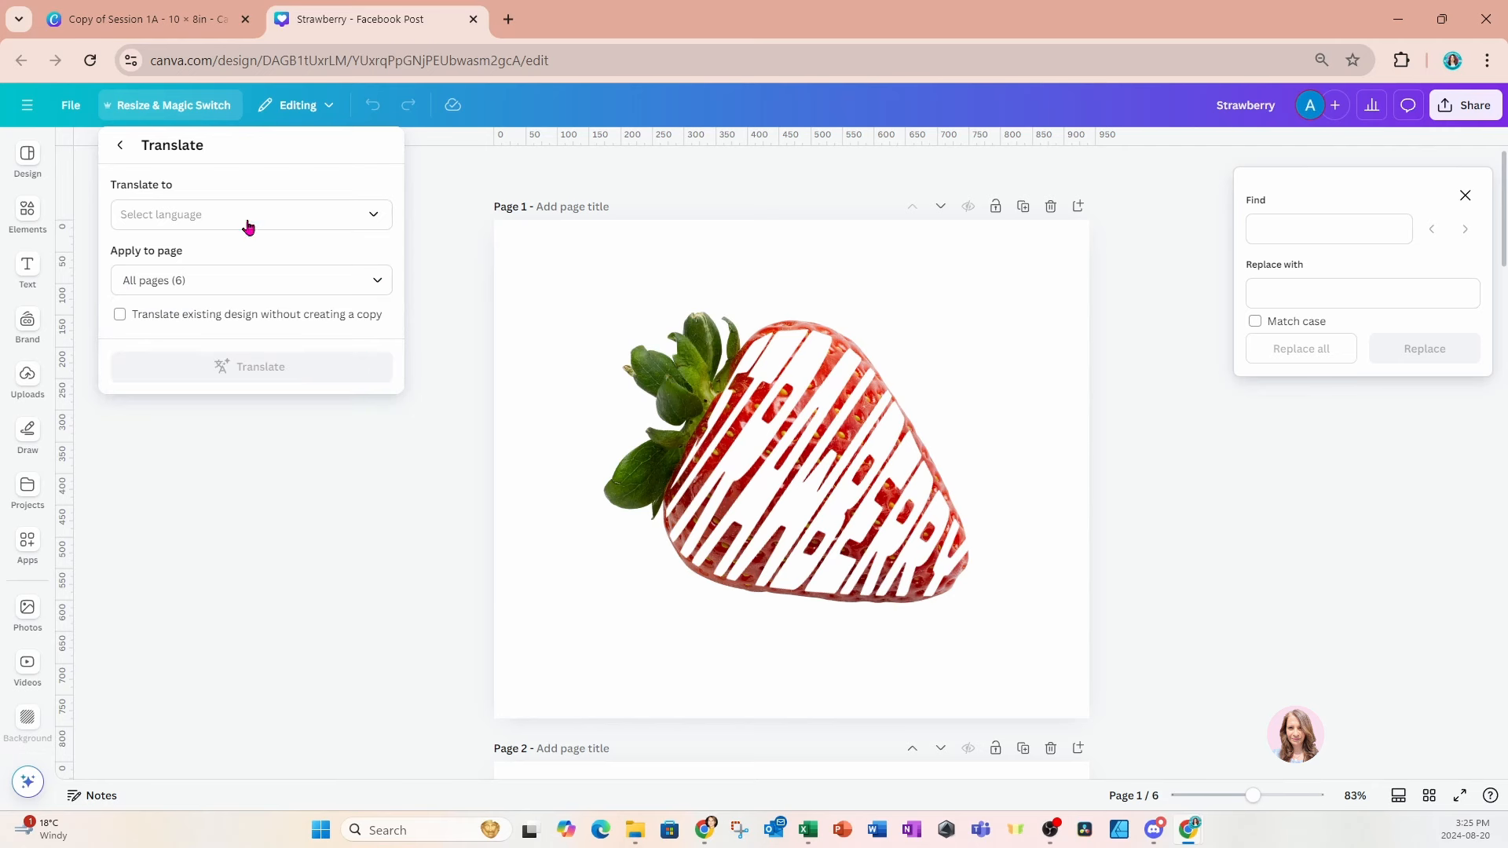
left_click(117, 155)
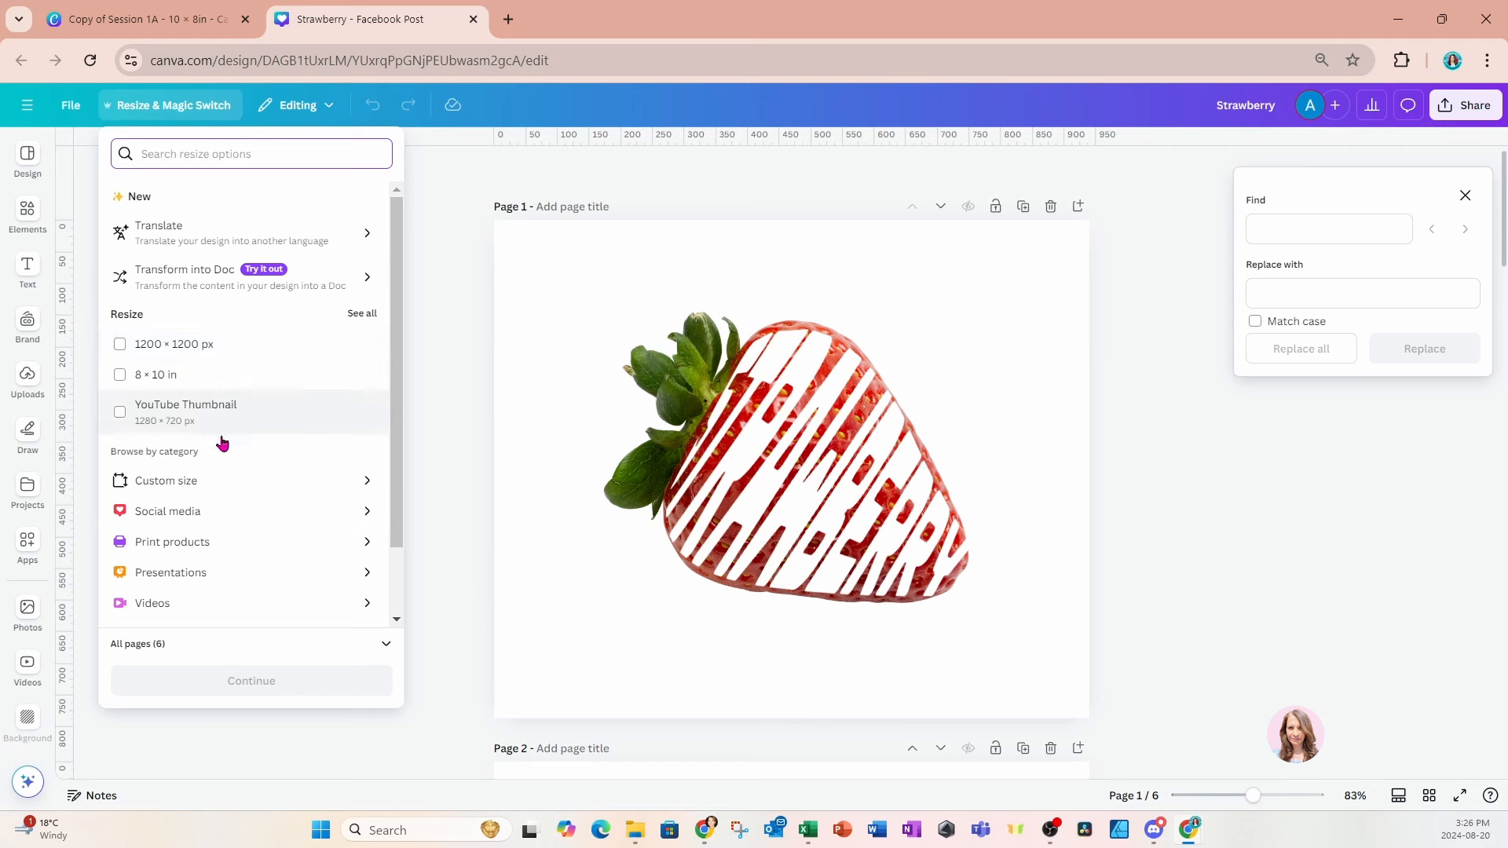
Step: Select the Instagram Post (Square) size from the social media sizes, leaving Instagram Story unselected
left_click(150, 489)
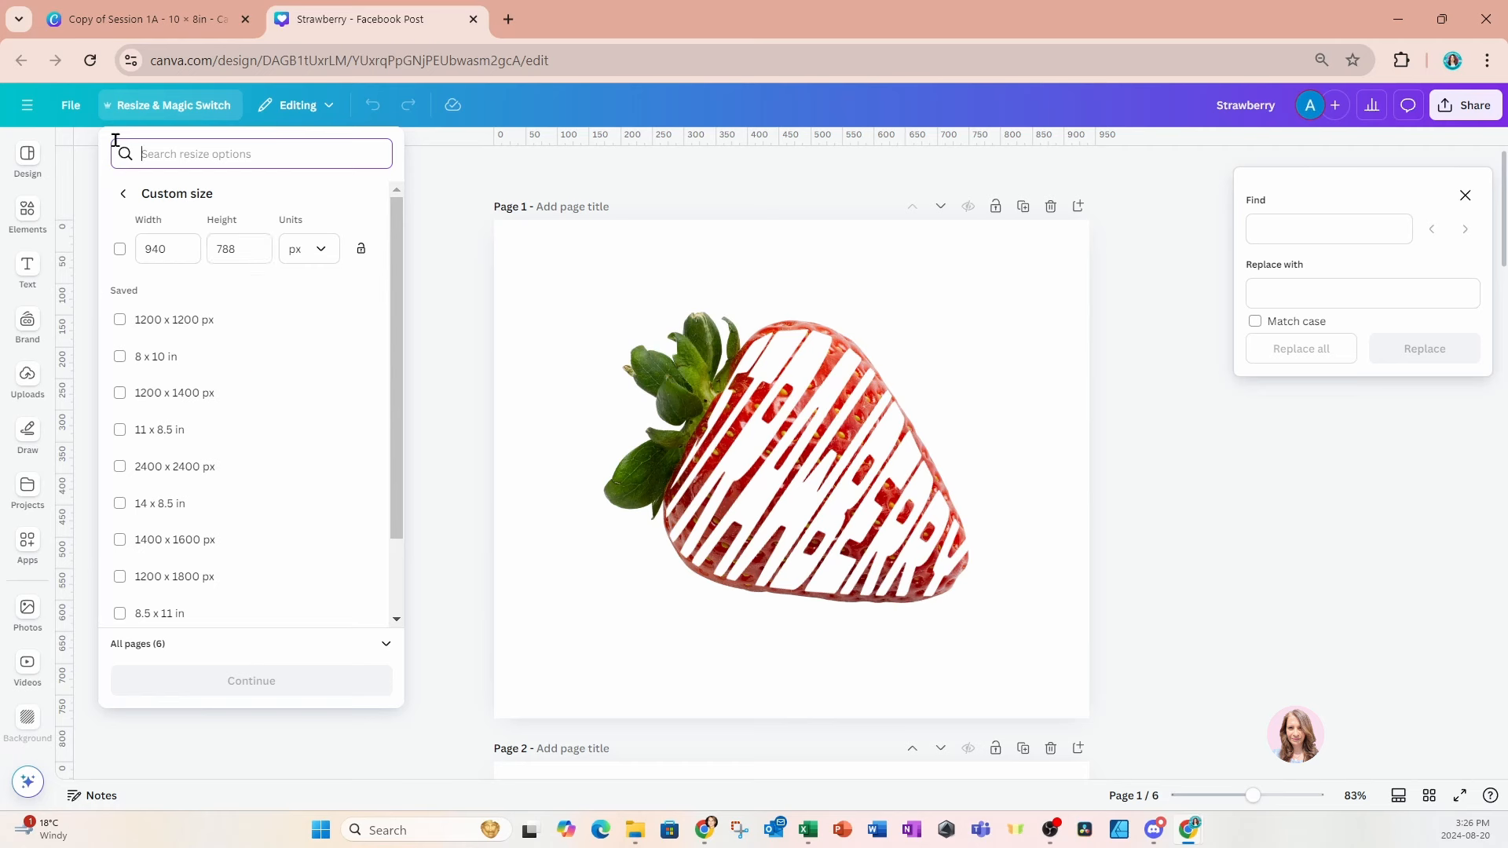
left_click(122, 194)
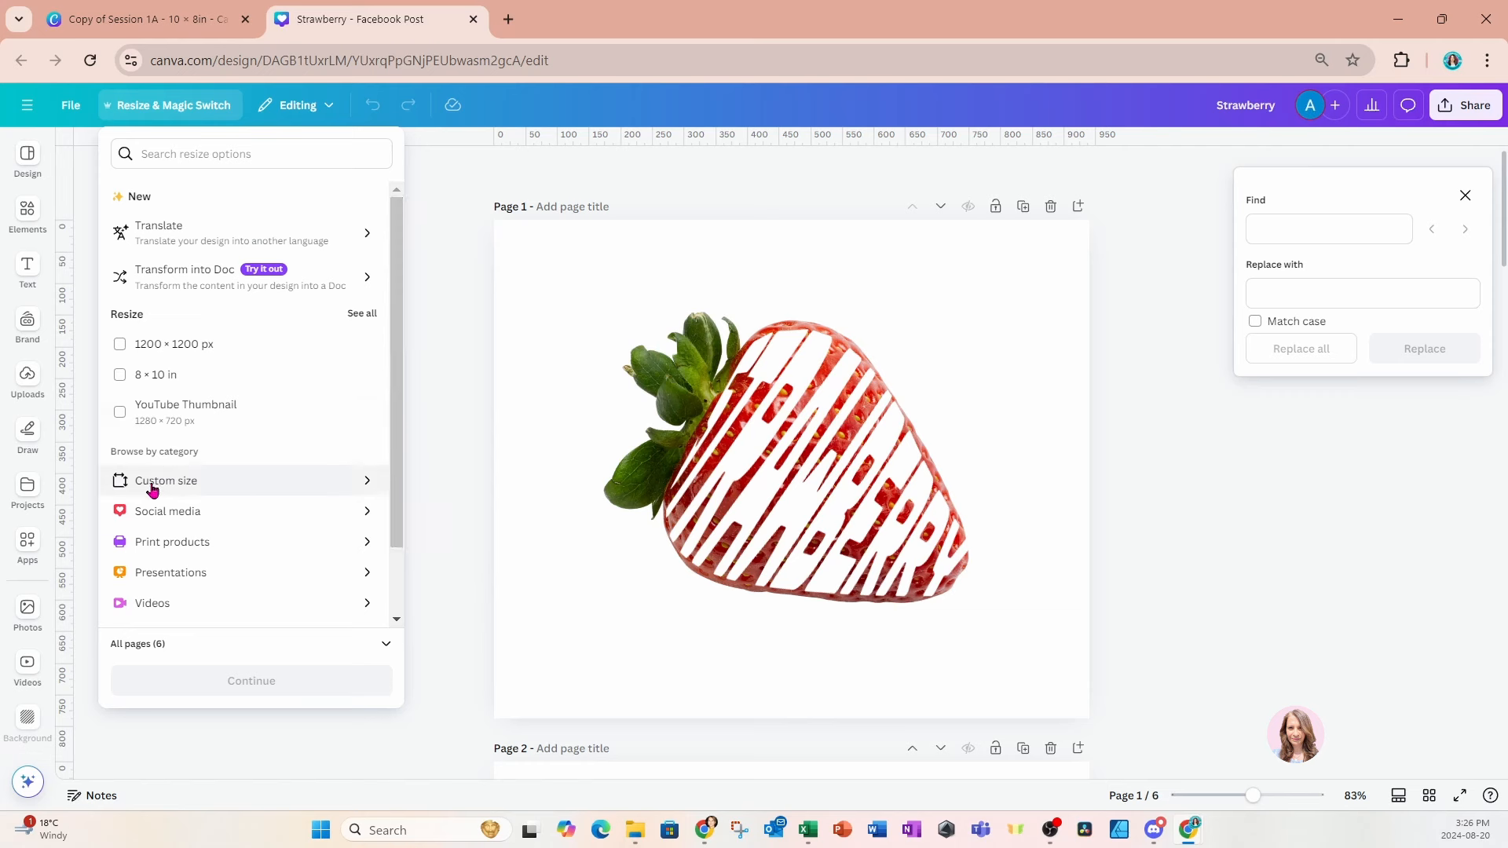
left_click(204, 512)
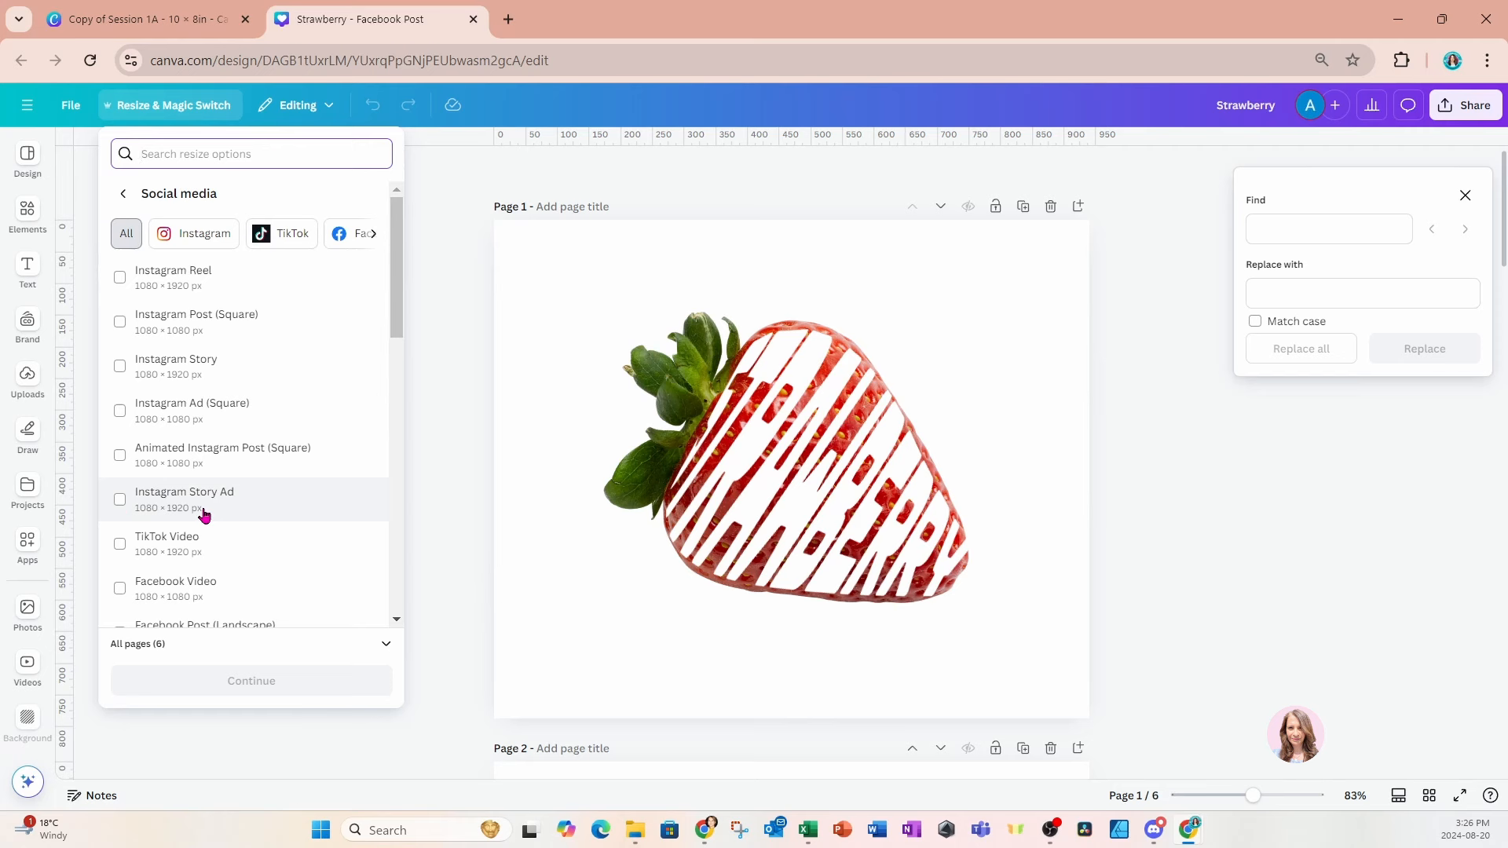
left_click(178, 377)
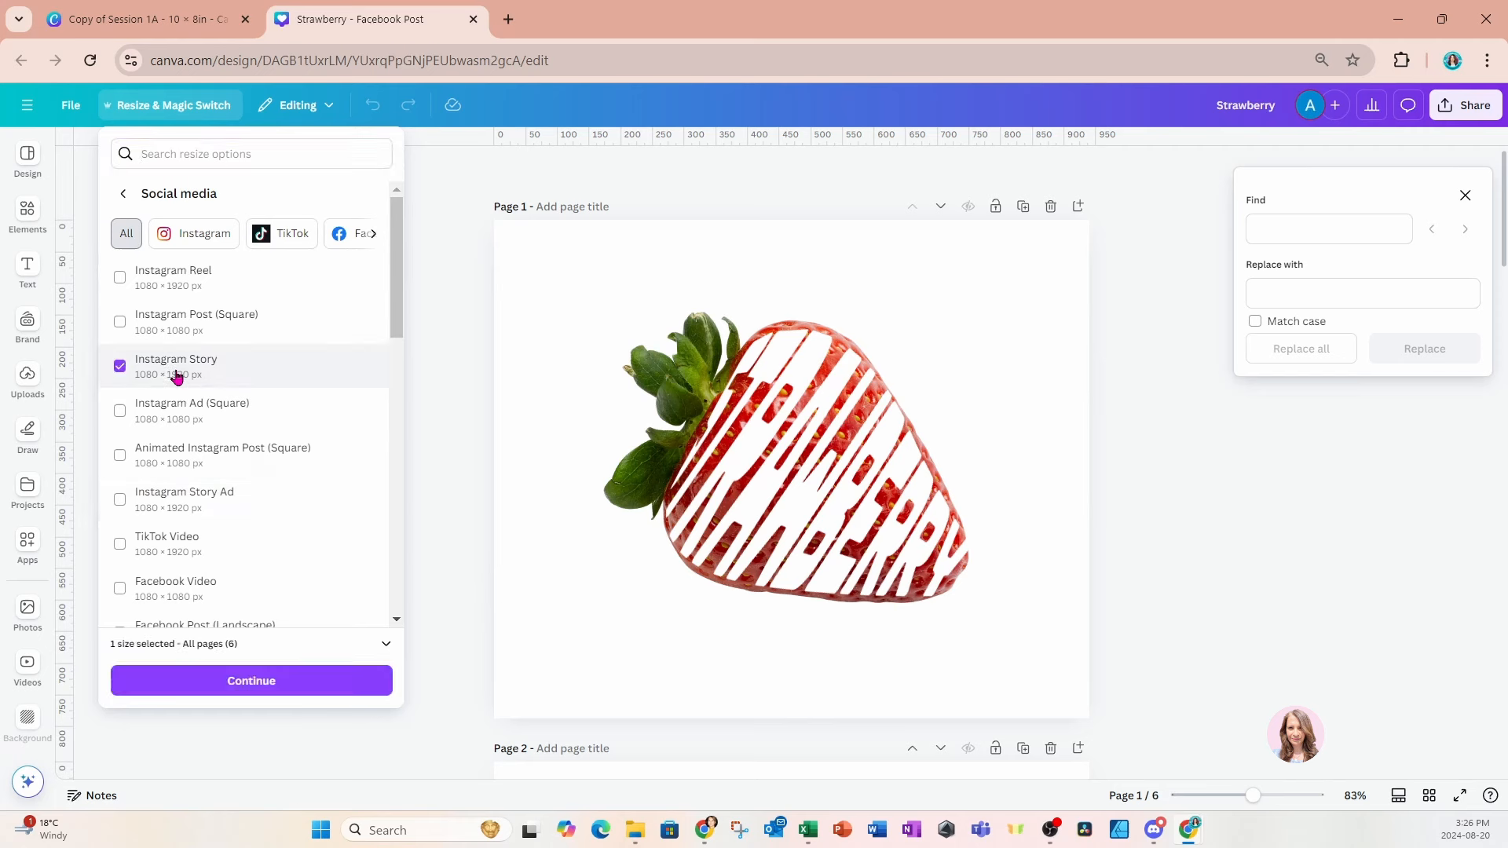
left_click(120, 322)
left_click(119, 370)
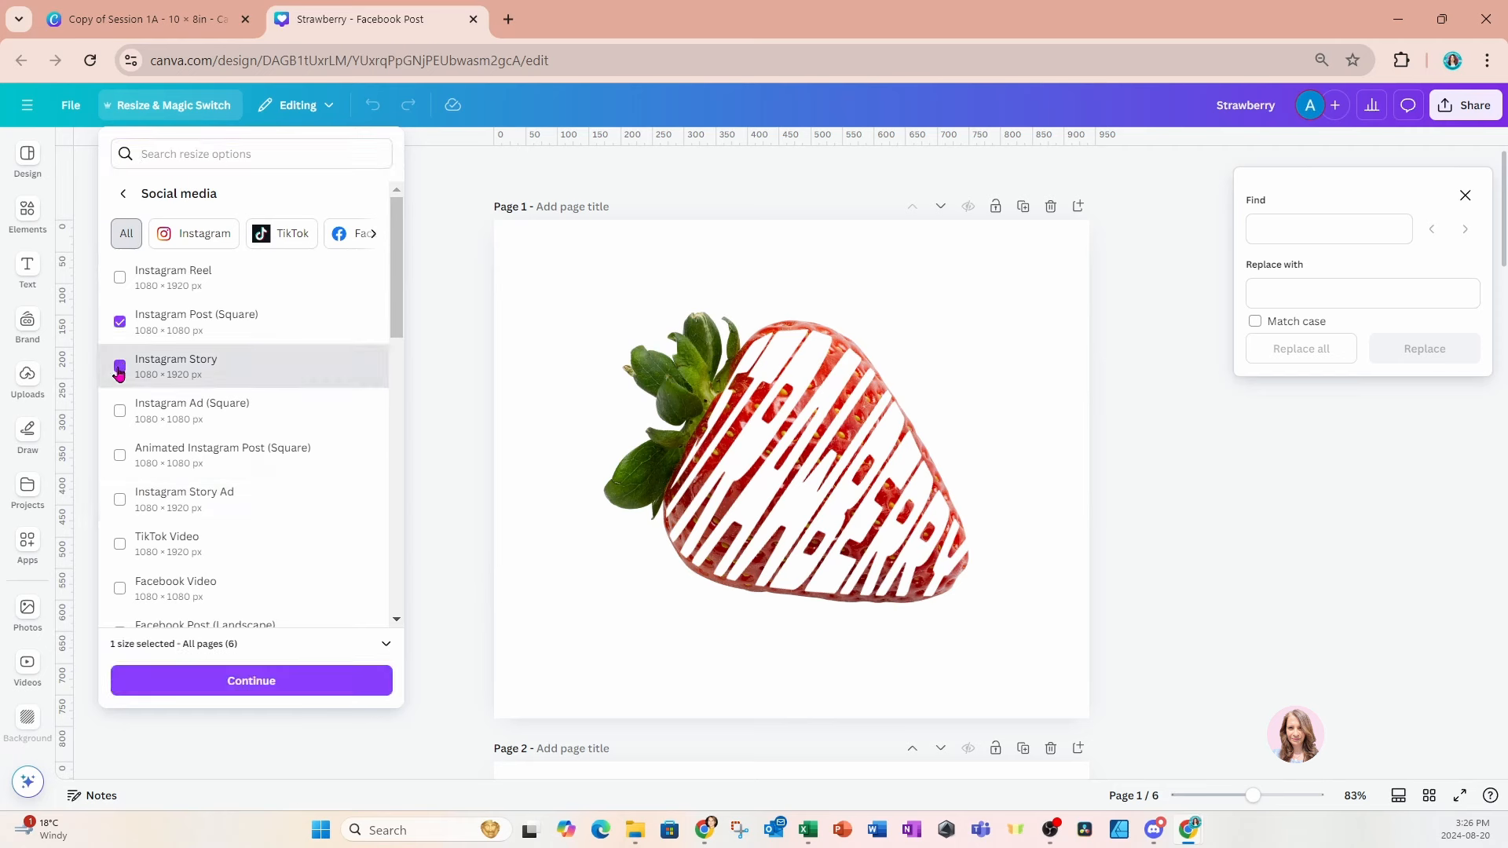
left_click(119, 370)
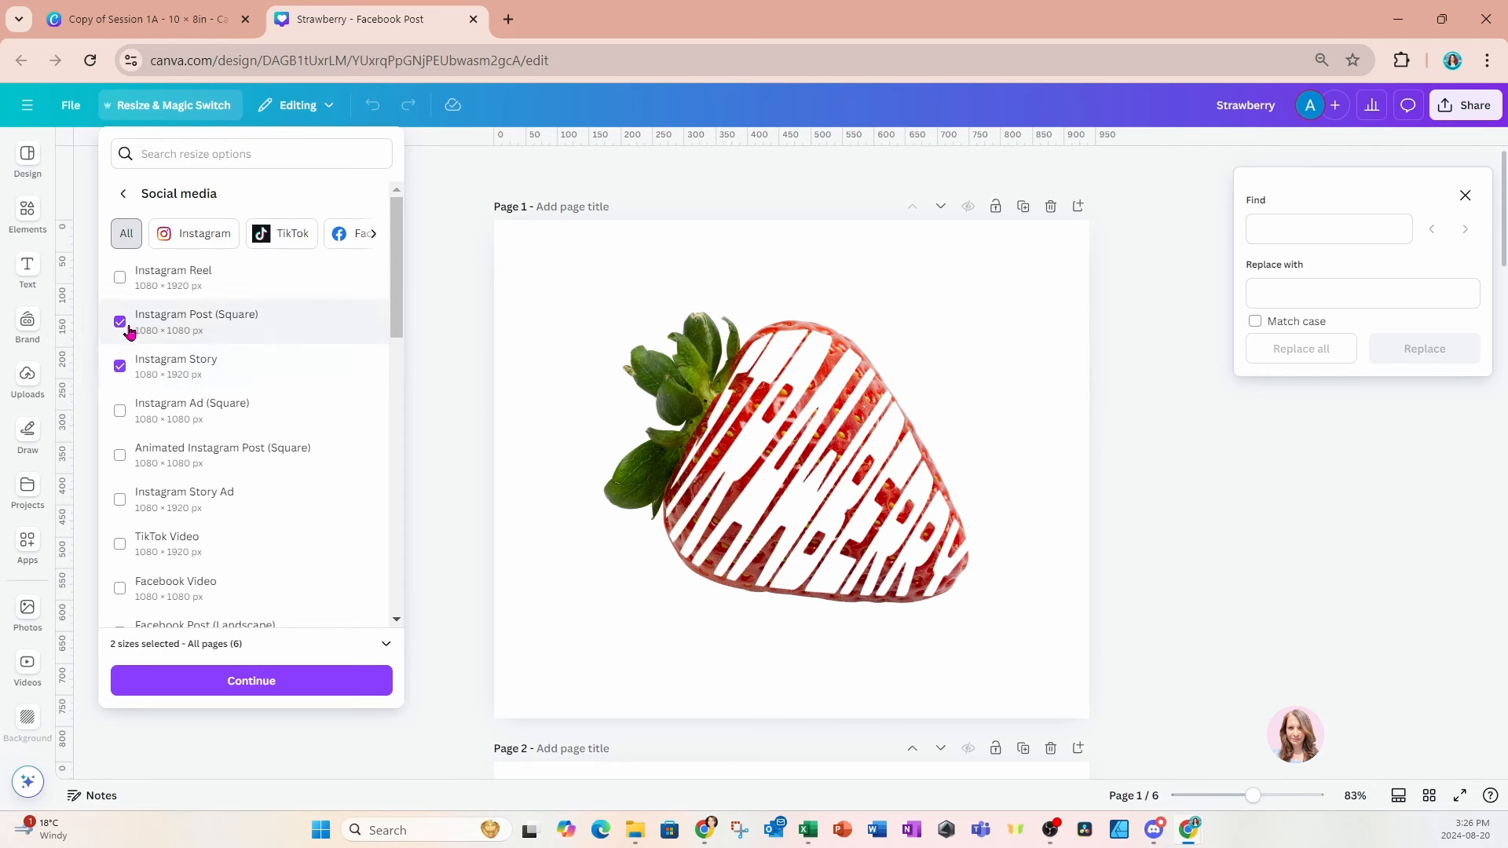
left_click(119, 366)
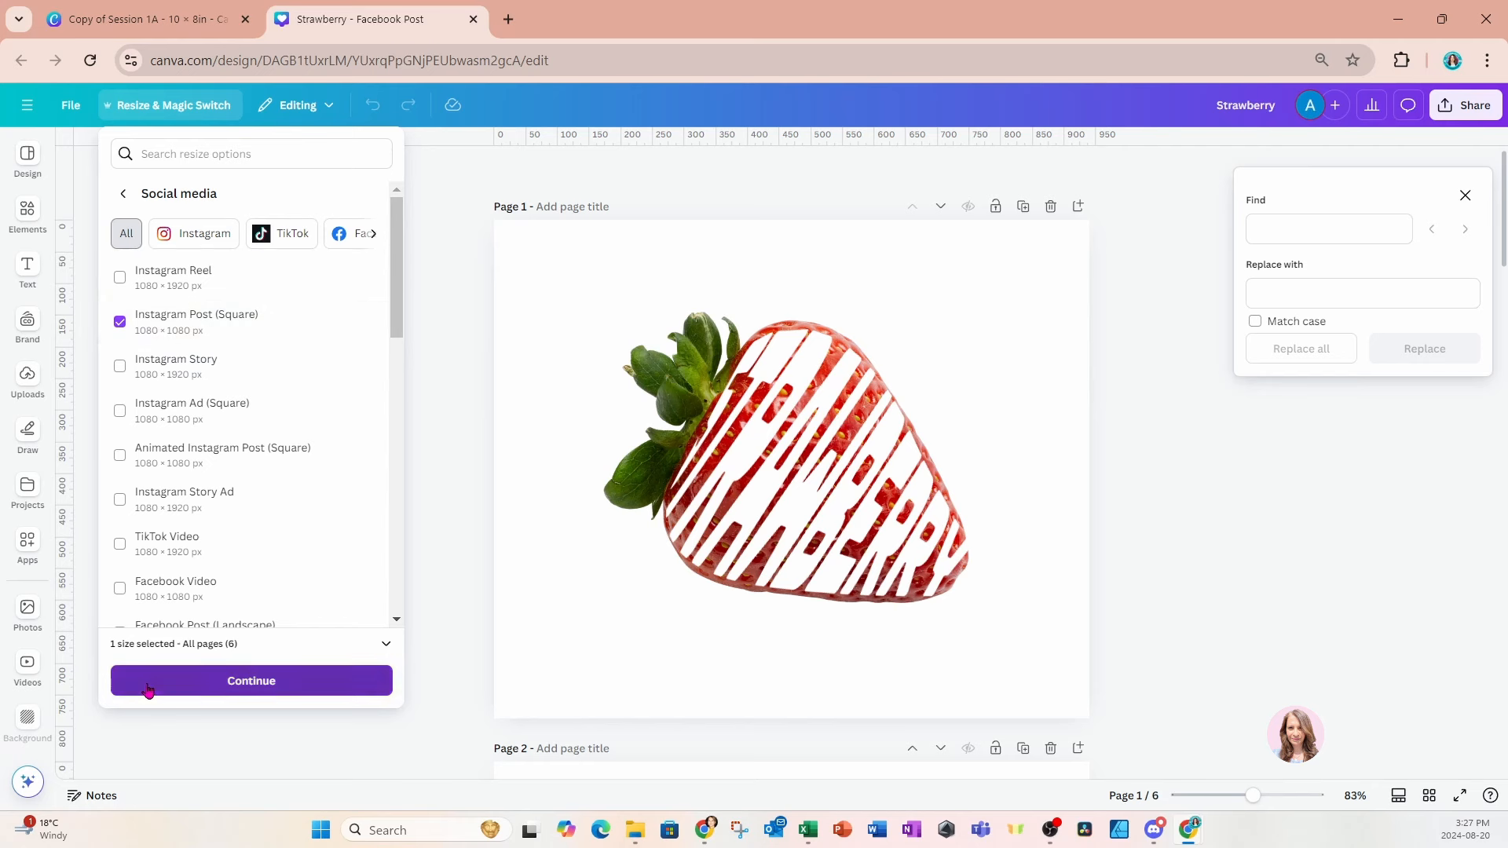
Step: Preview the resized pages up to the STRAWBERRY lettering page, then Copy & resize
left_click(148, 690)
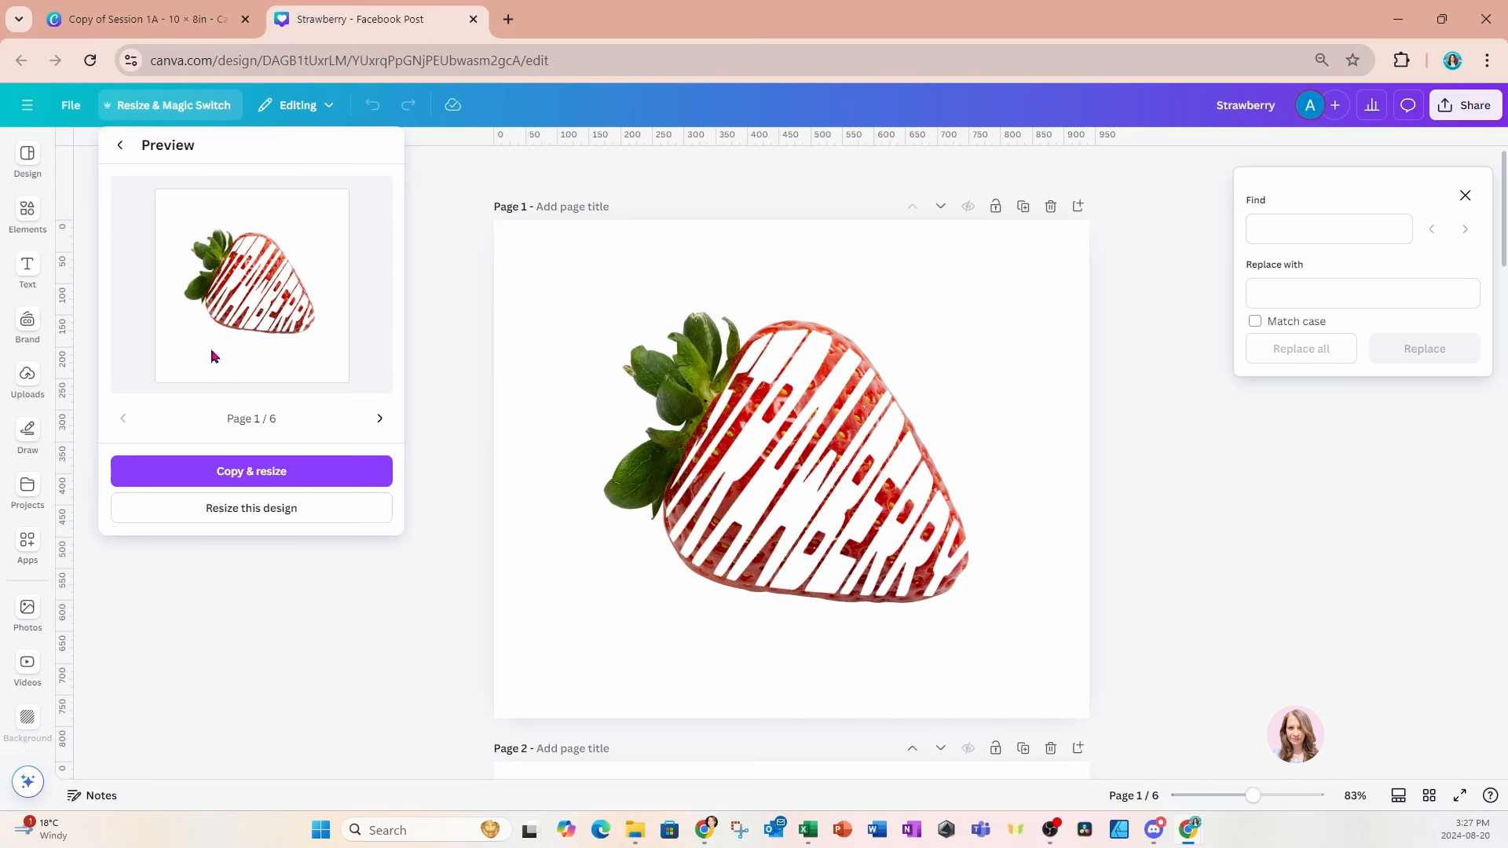
left_click(381, 420)
left_click(381, 420)
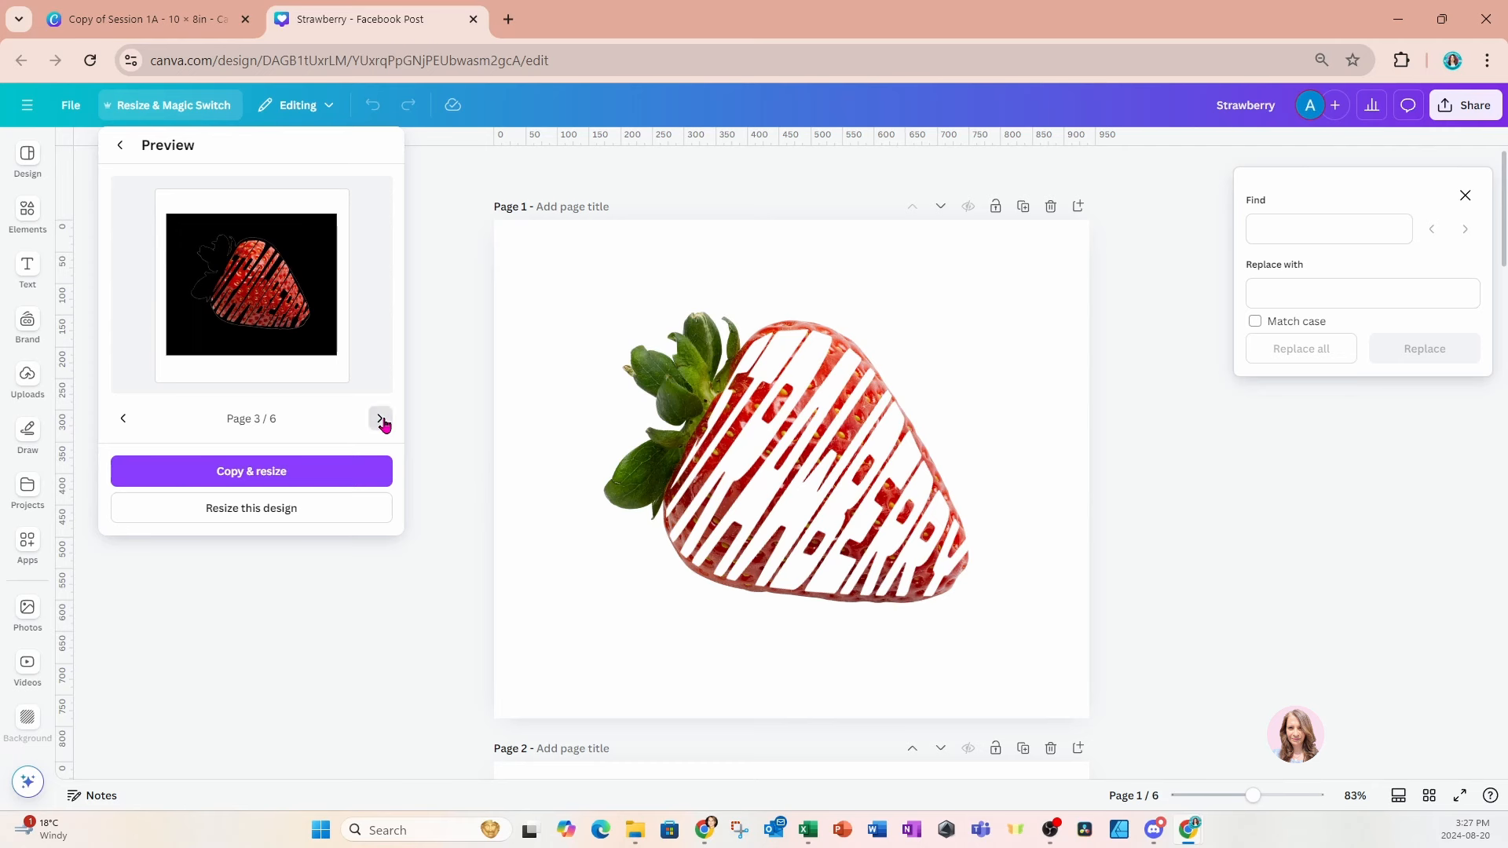
left_click(381, 420)
left_click(381, 420)
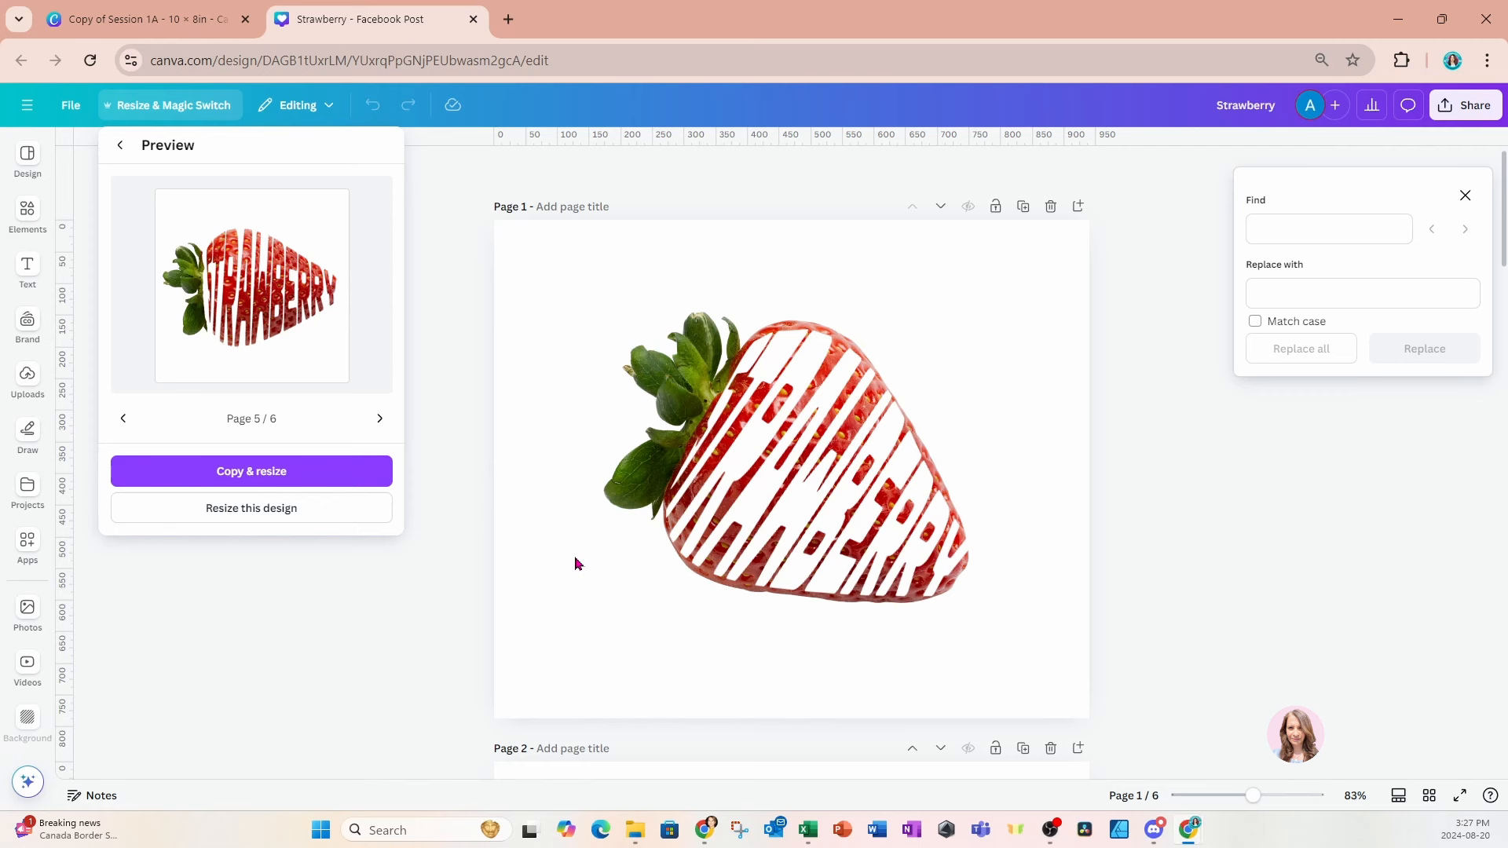
left_click(196, 475)
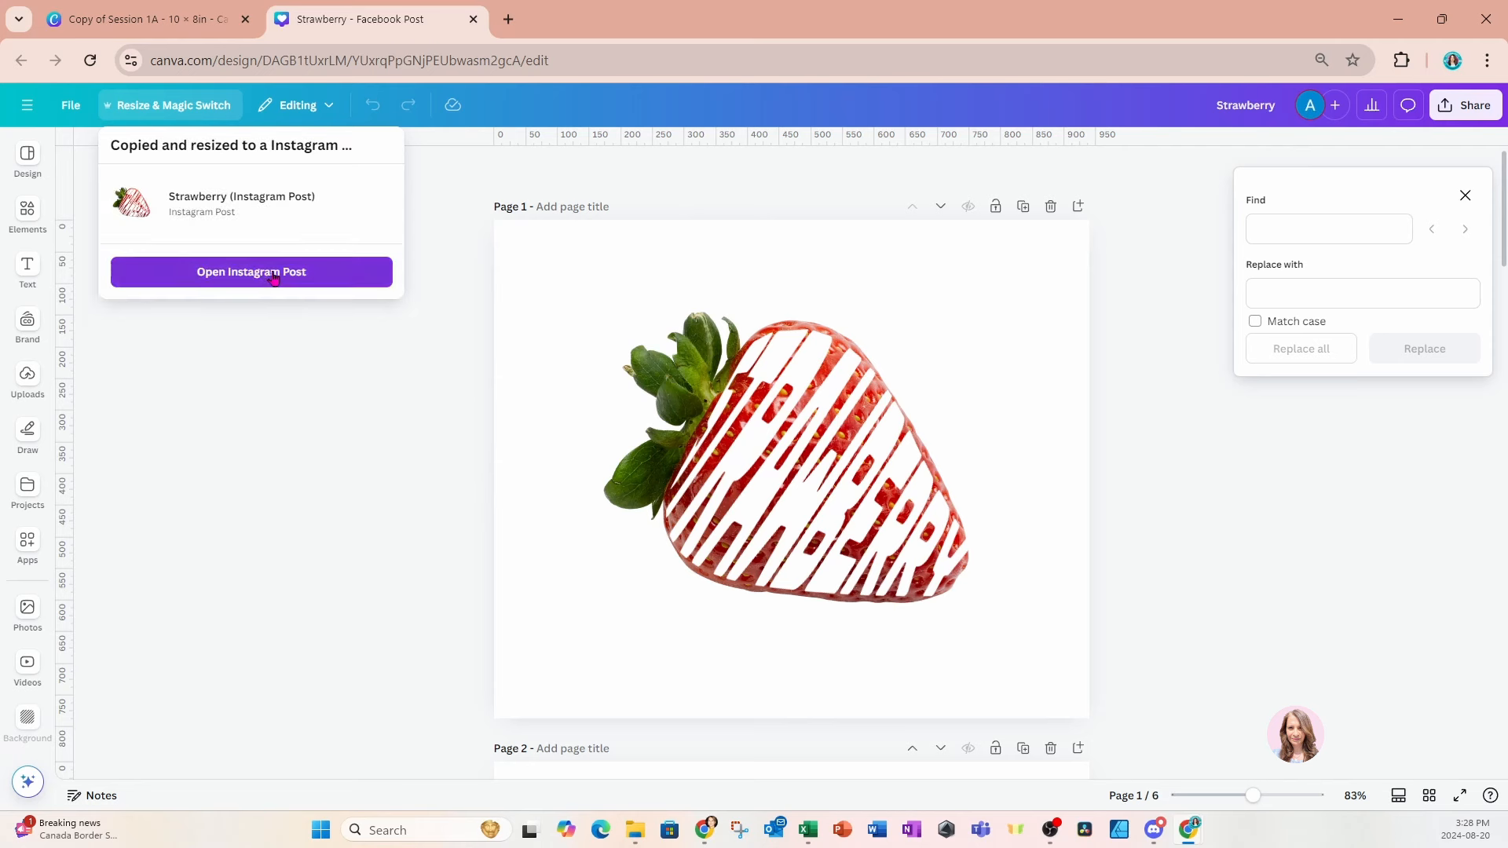
Step: Open the Strawberry (Instagram Post) copy from the copied-and-resized panel
left_click(272, 276)
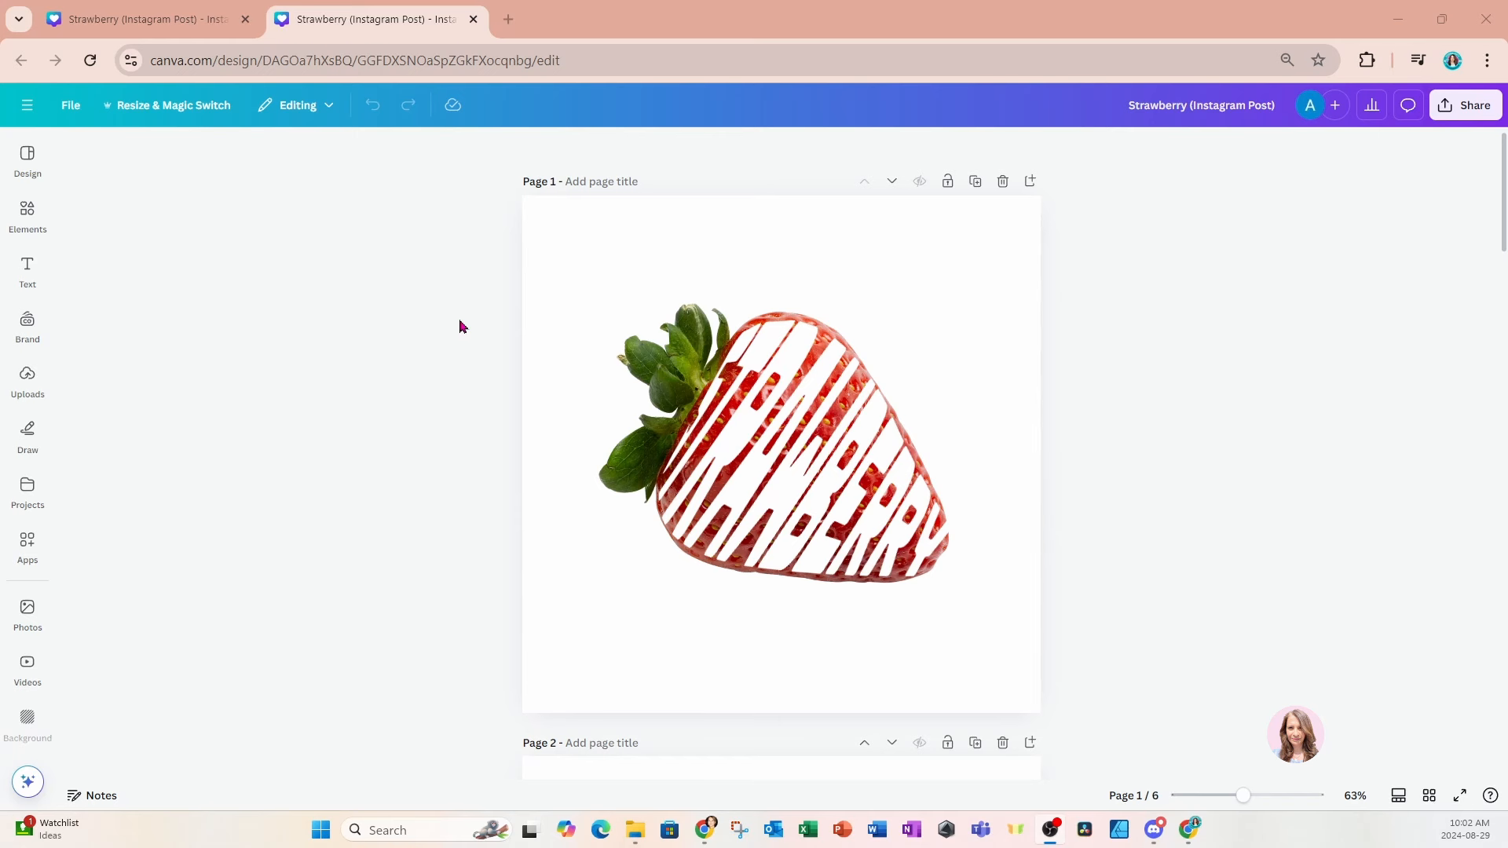
Step: Turn on Show rulers and guides in File > Settings for the Instagram Post copy
left_click(74, 107)
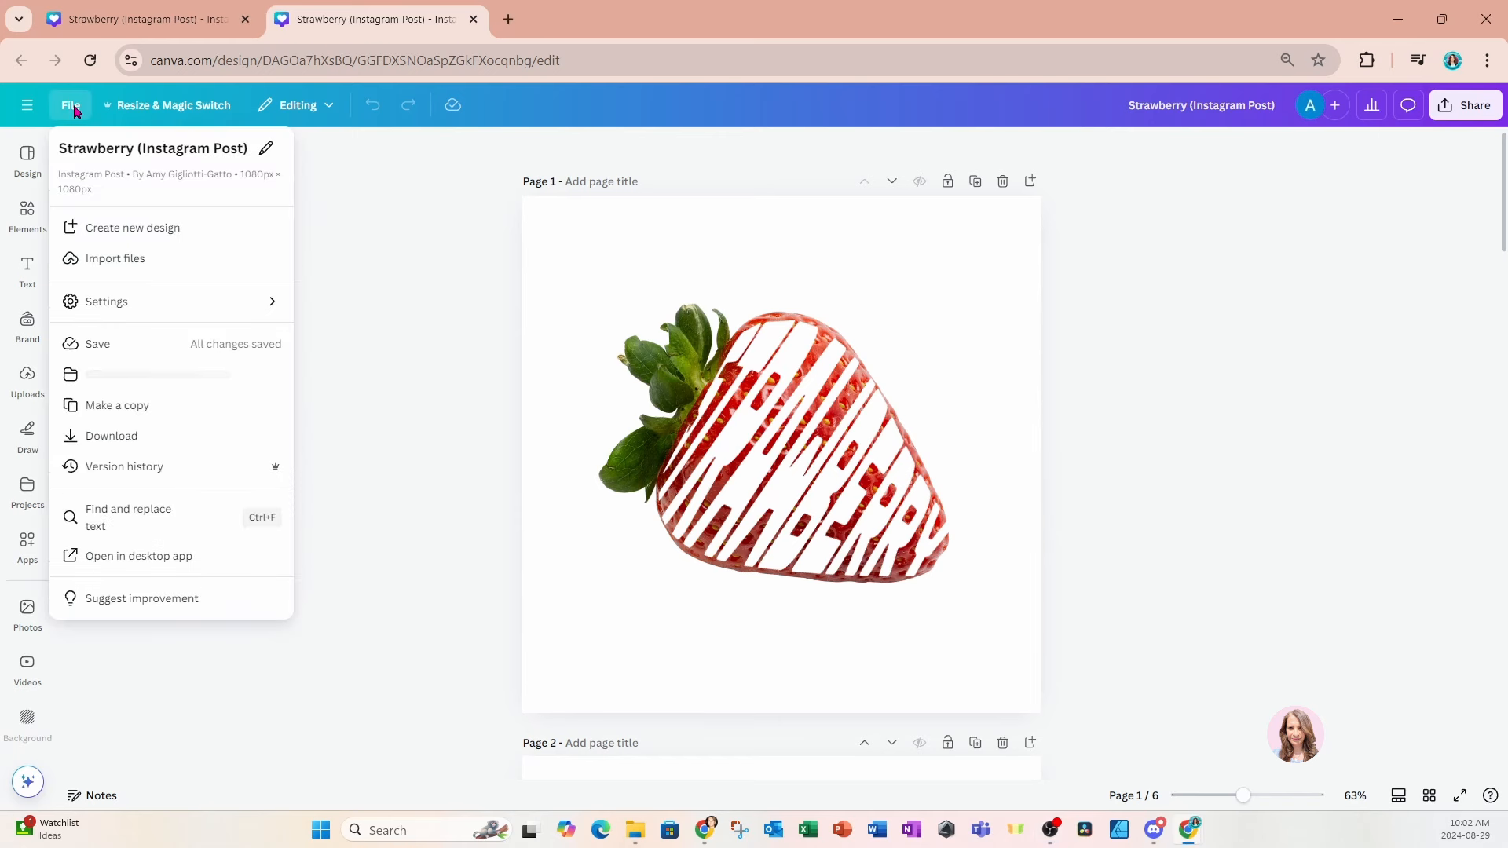
mouse_move(108, 307)
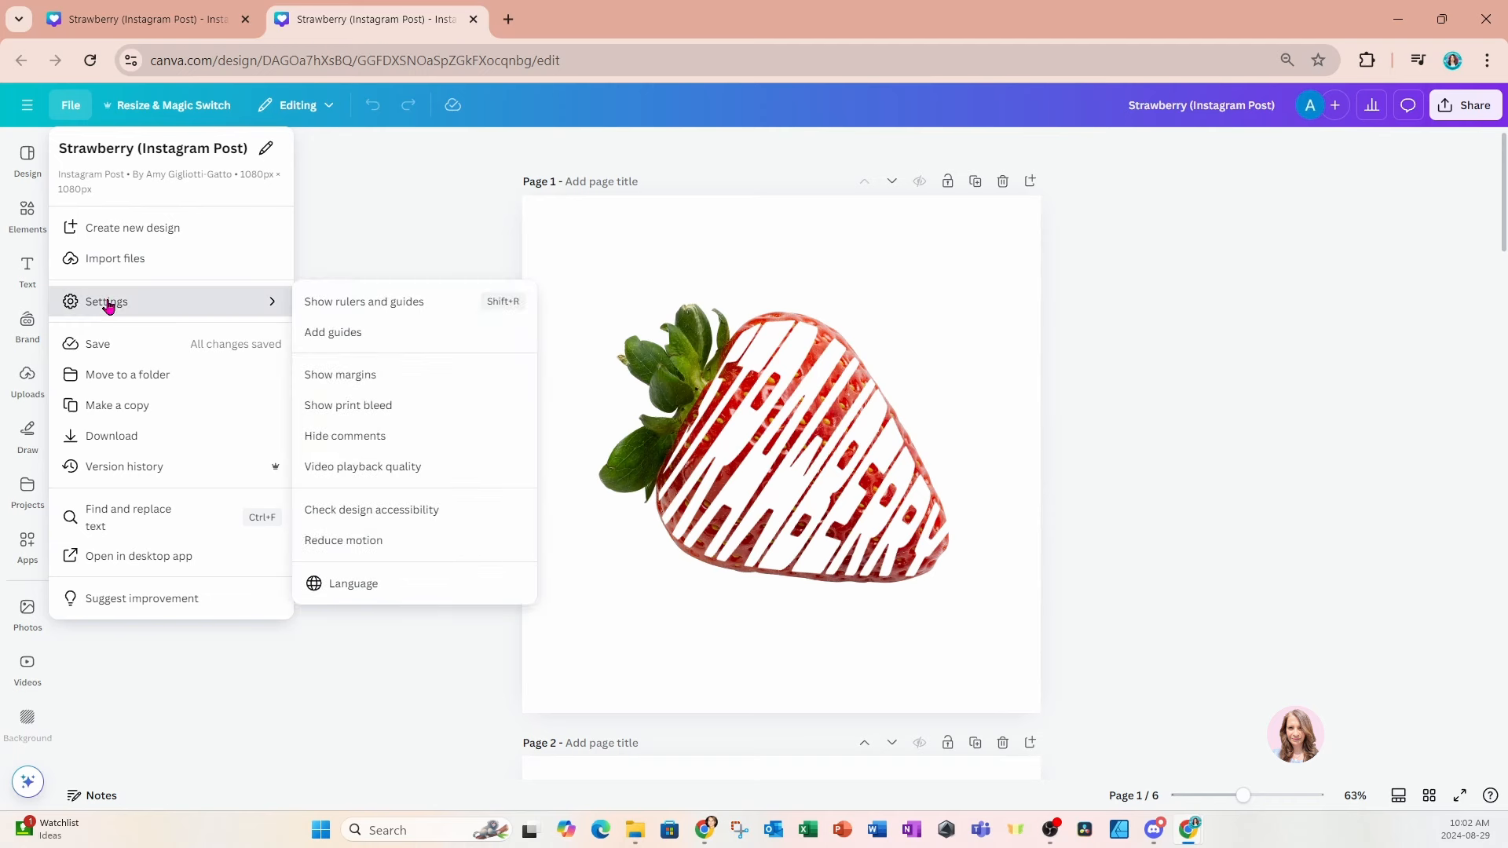
left_click(333, 303)
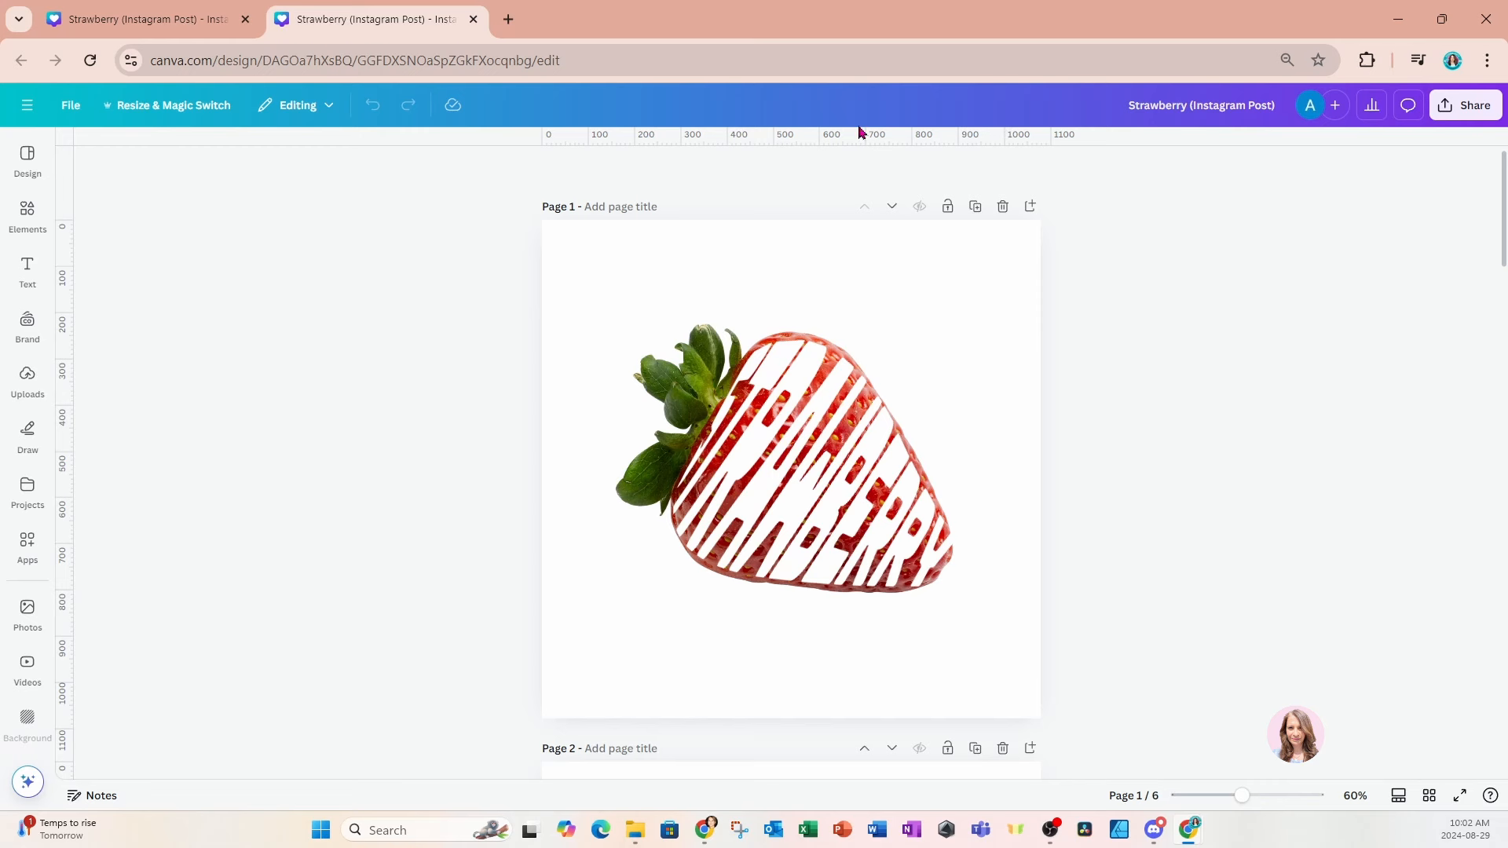
left_click(139, 114)
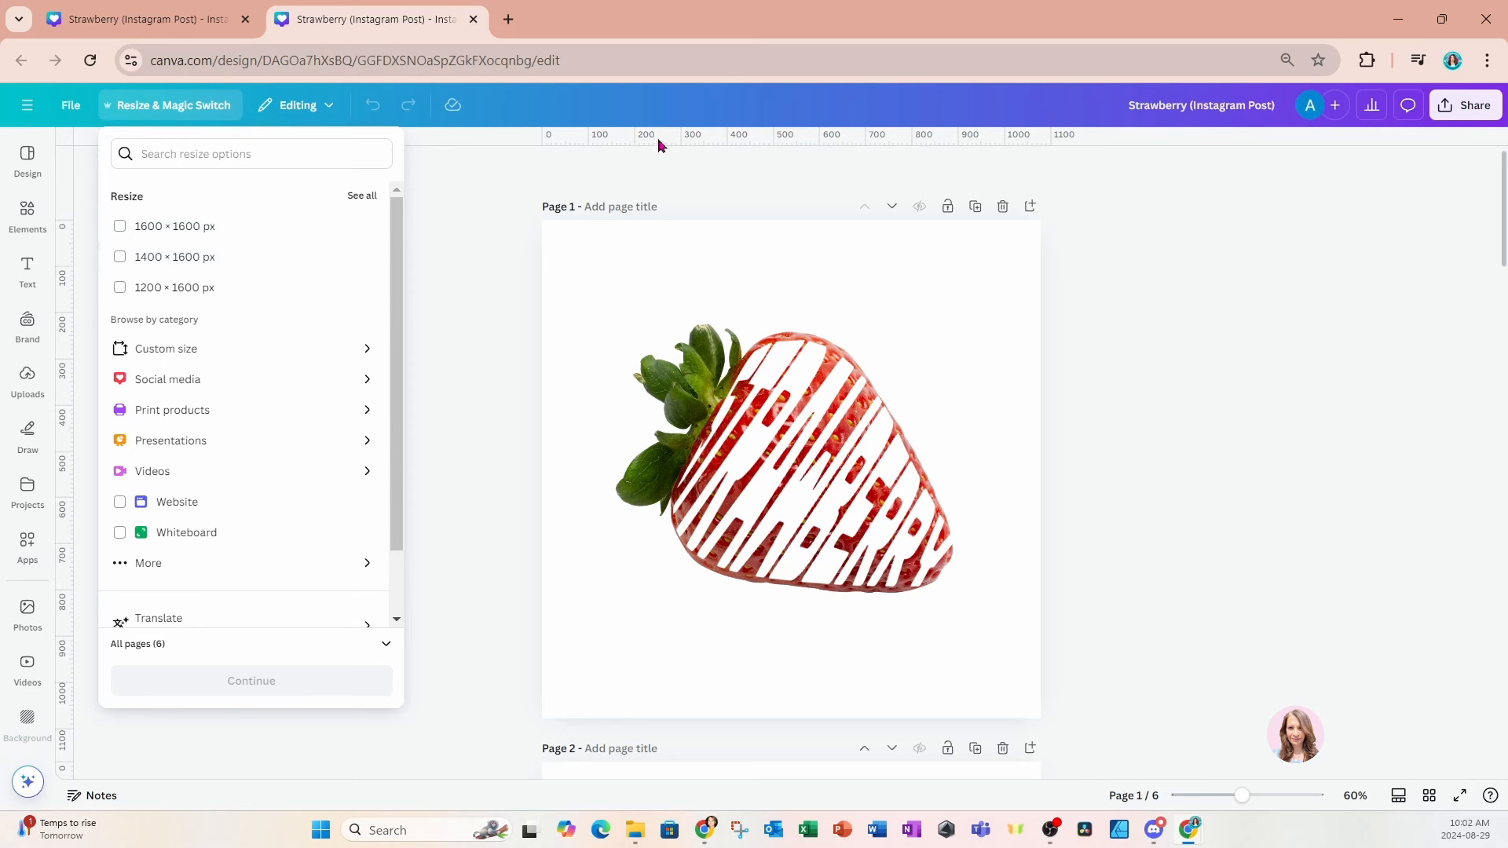
Step: Choose a custom size in inches, select 11.249 × 11.249 in, and continue to the preview
left_click(121, 355)
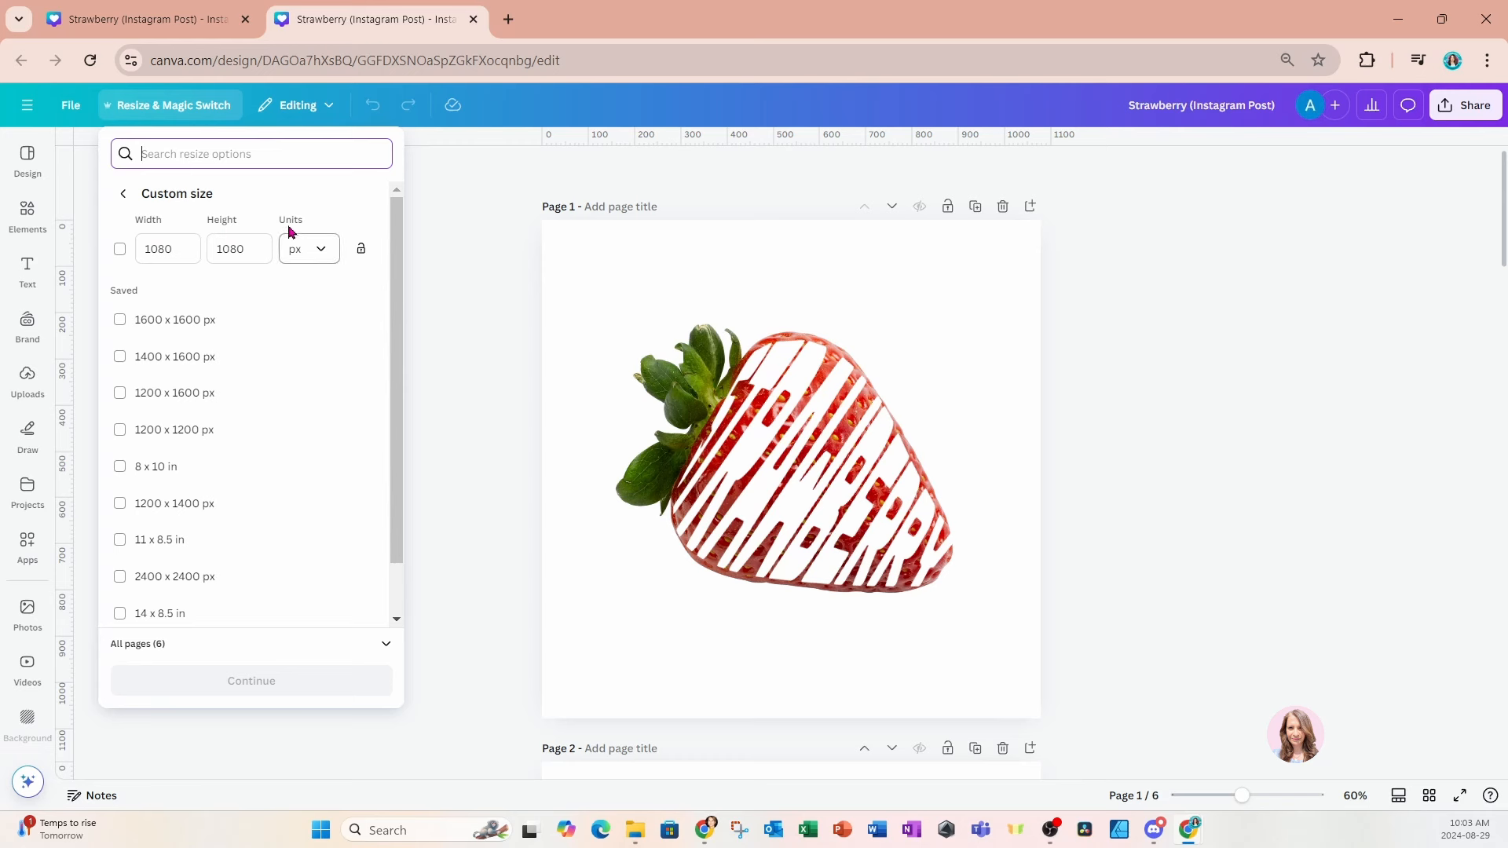
left_click(322, 256)
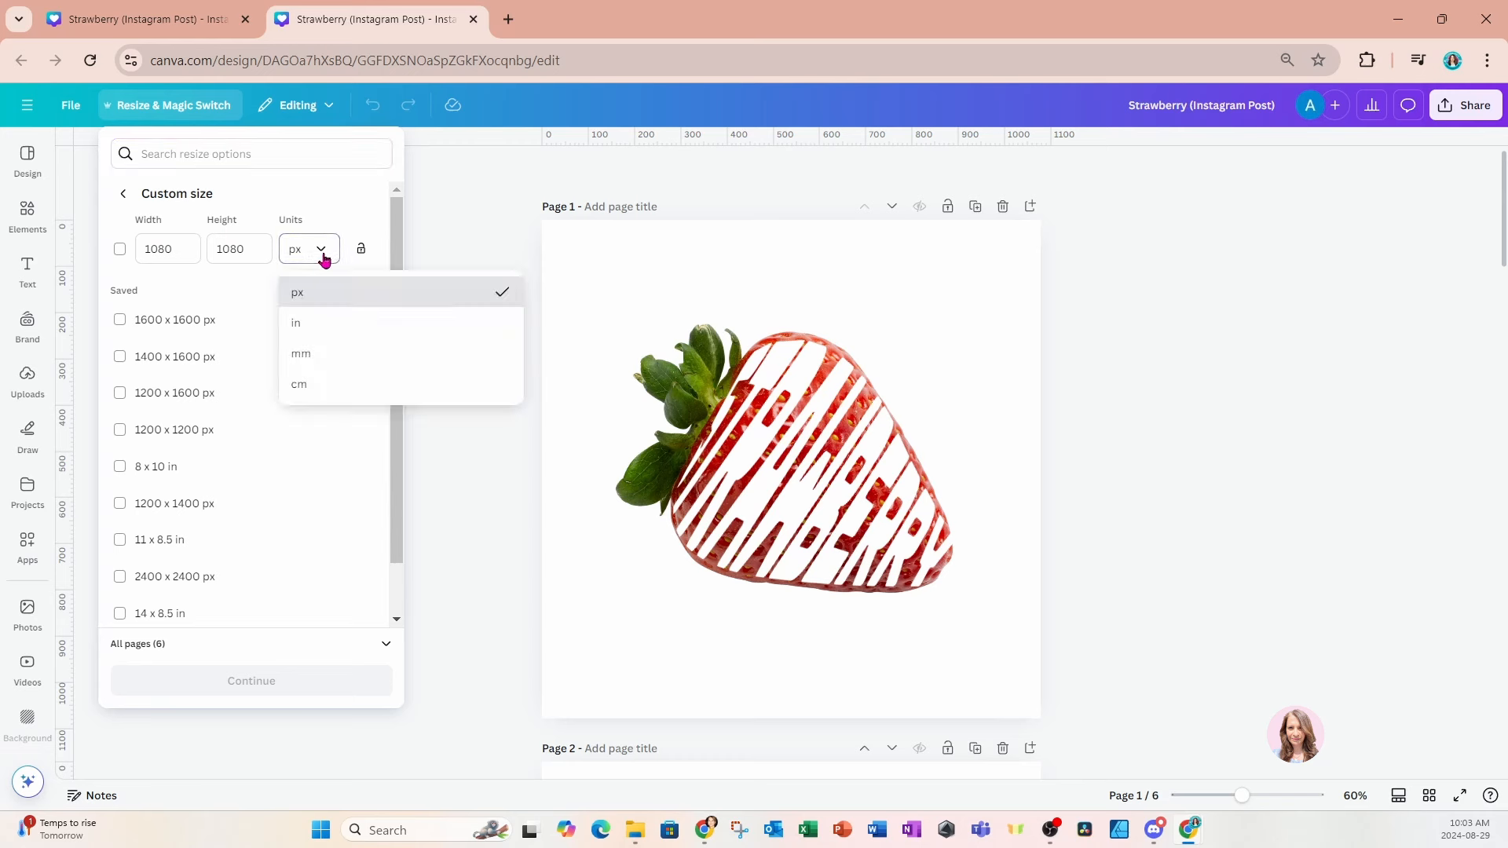
left_click(315, 330)
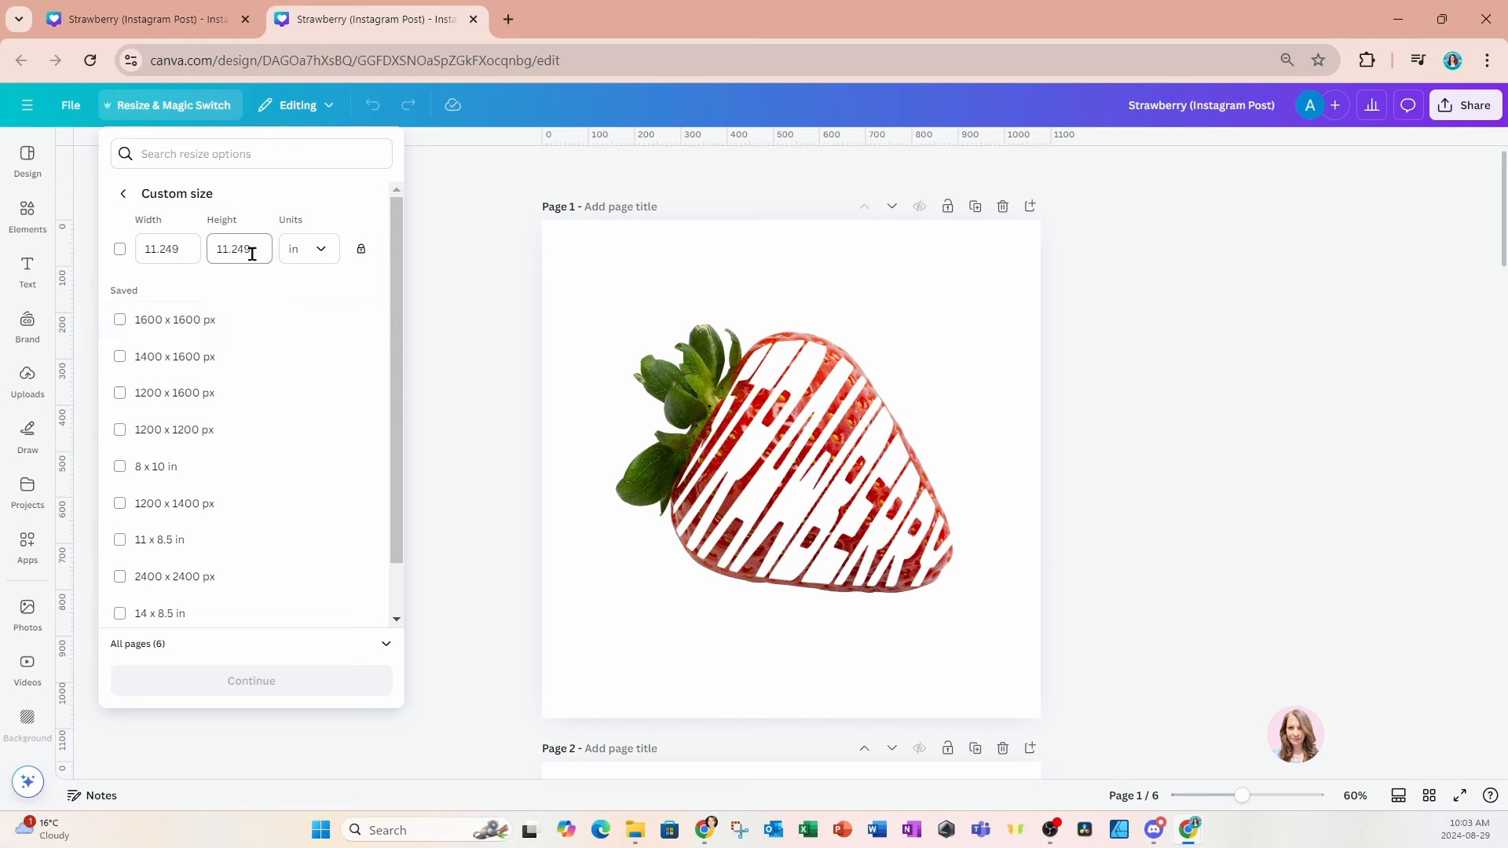
left_click(119, 249)
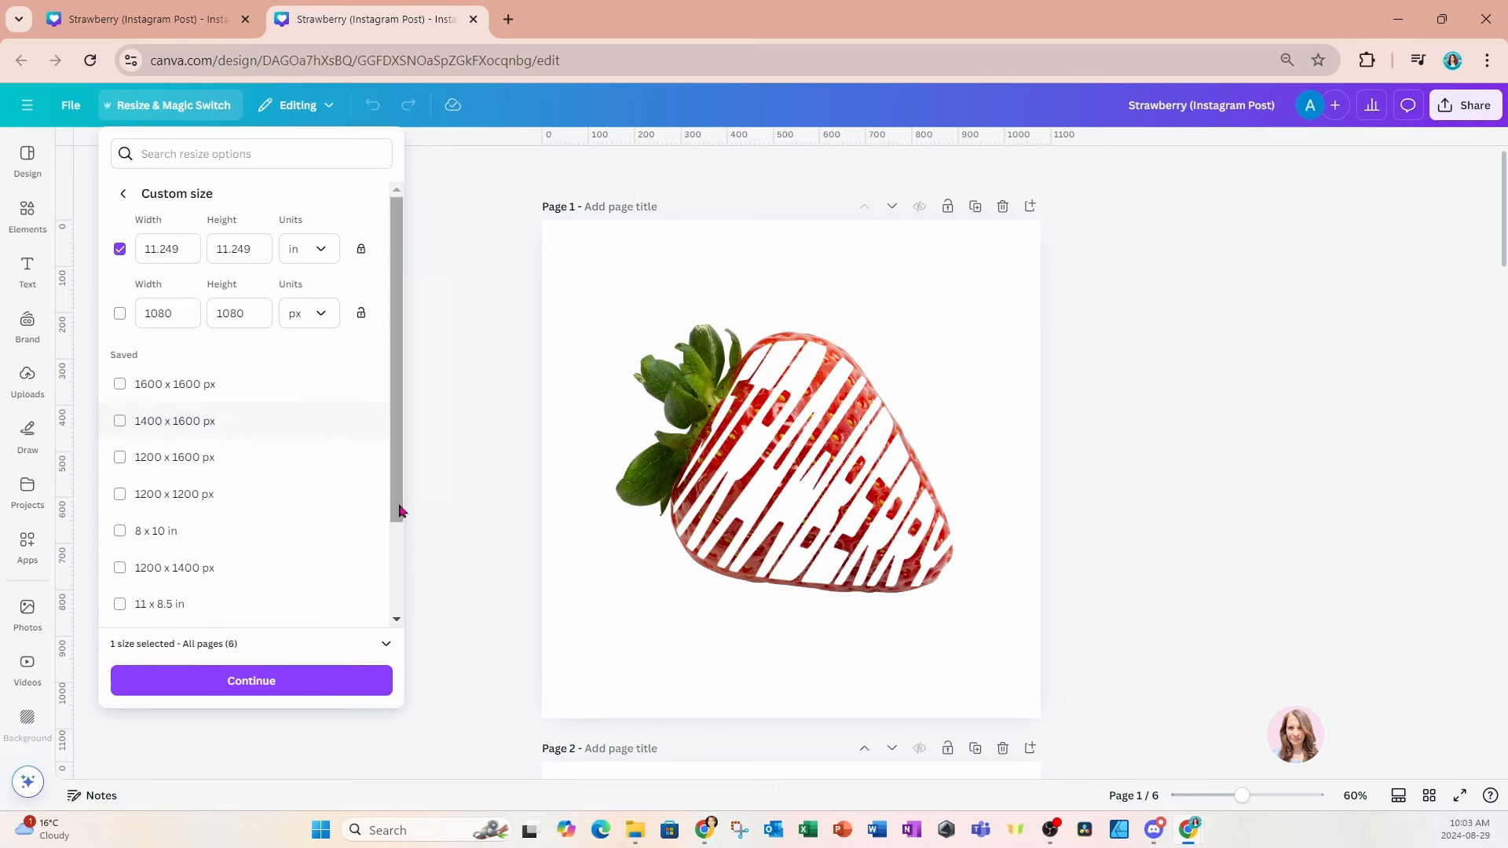
left_click(248, 691)
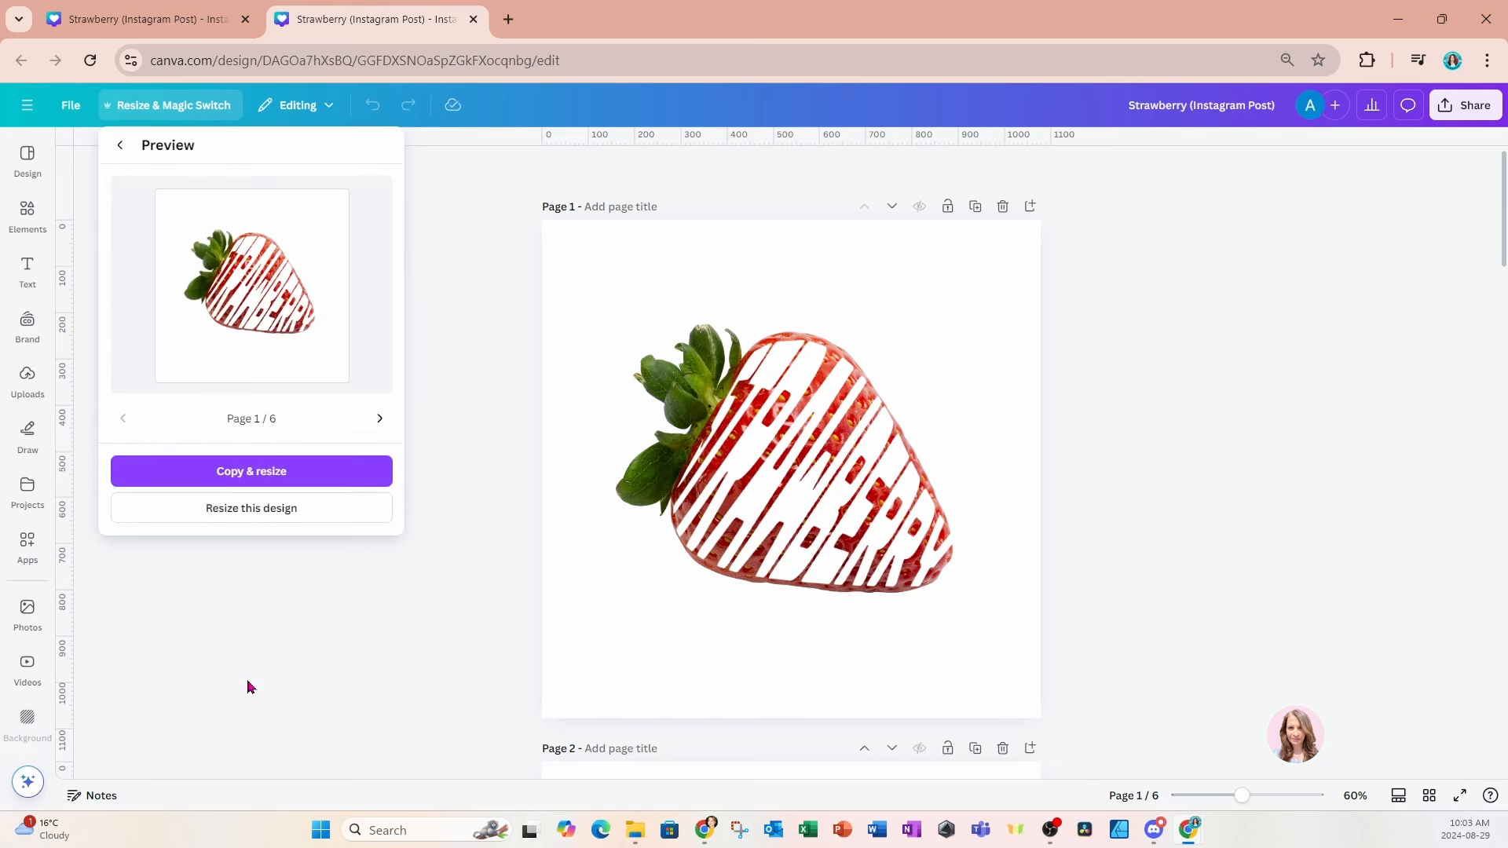
Step: Resize this design to 11.249 × 11.249 in and re-enable rulers and guides via File > Settings
left_click(212, 509)
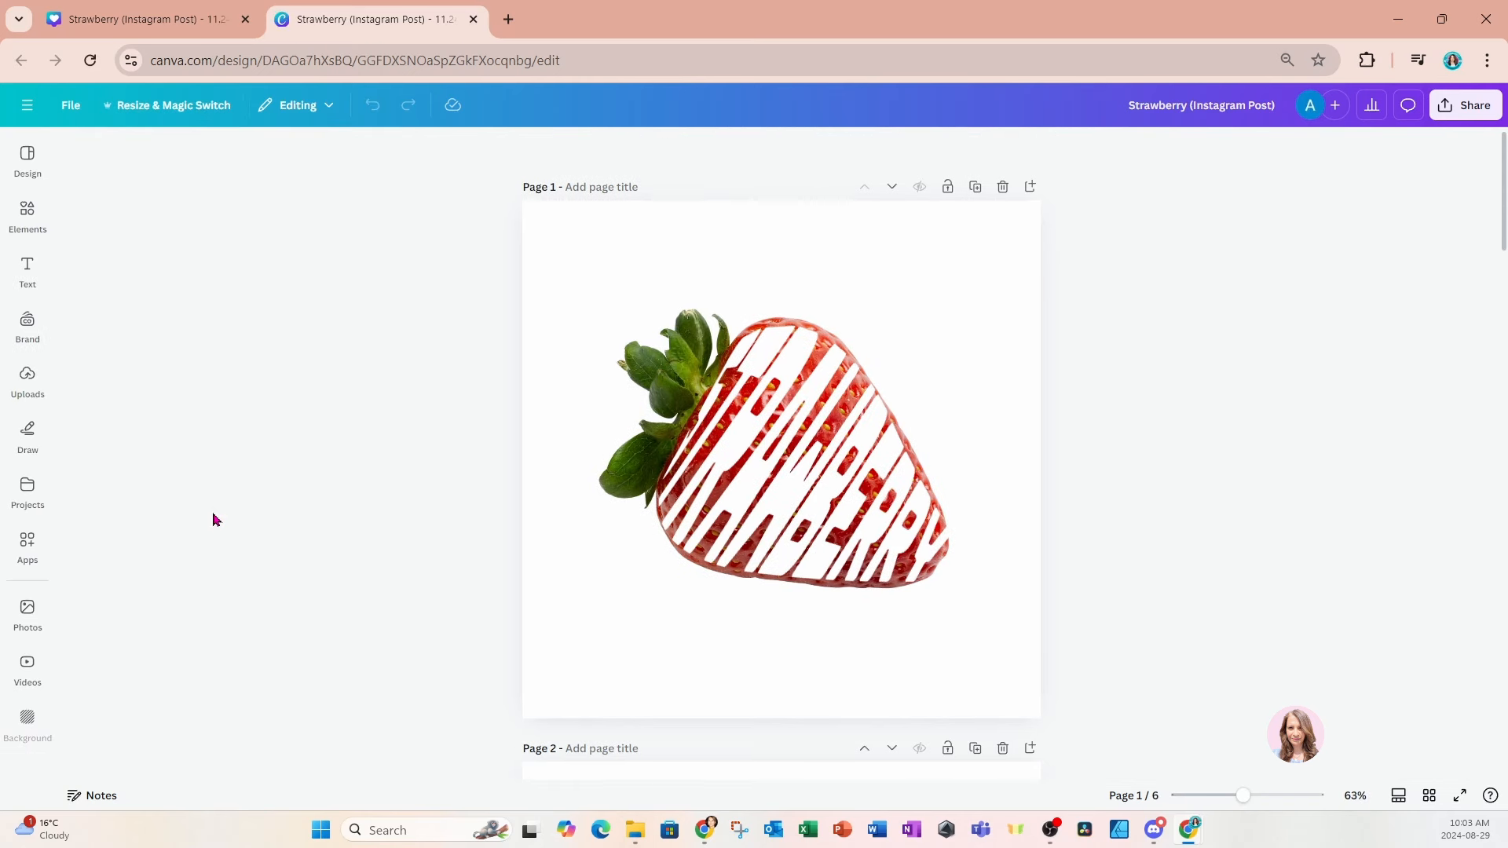
left_click(558, 263)
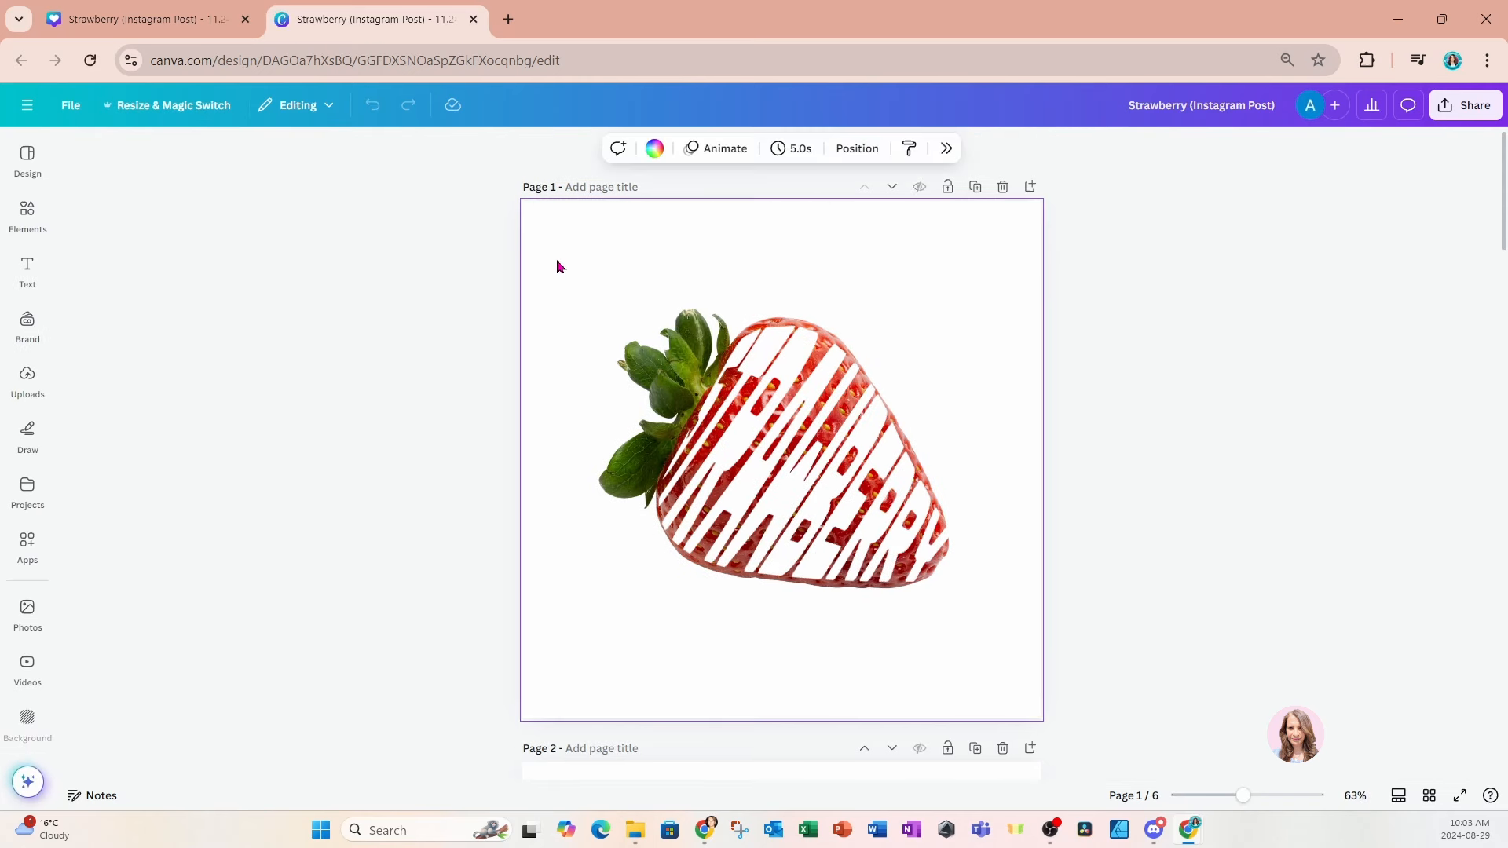
left_click(70, 110)
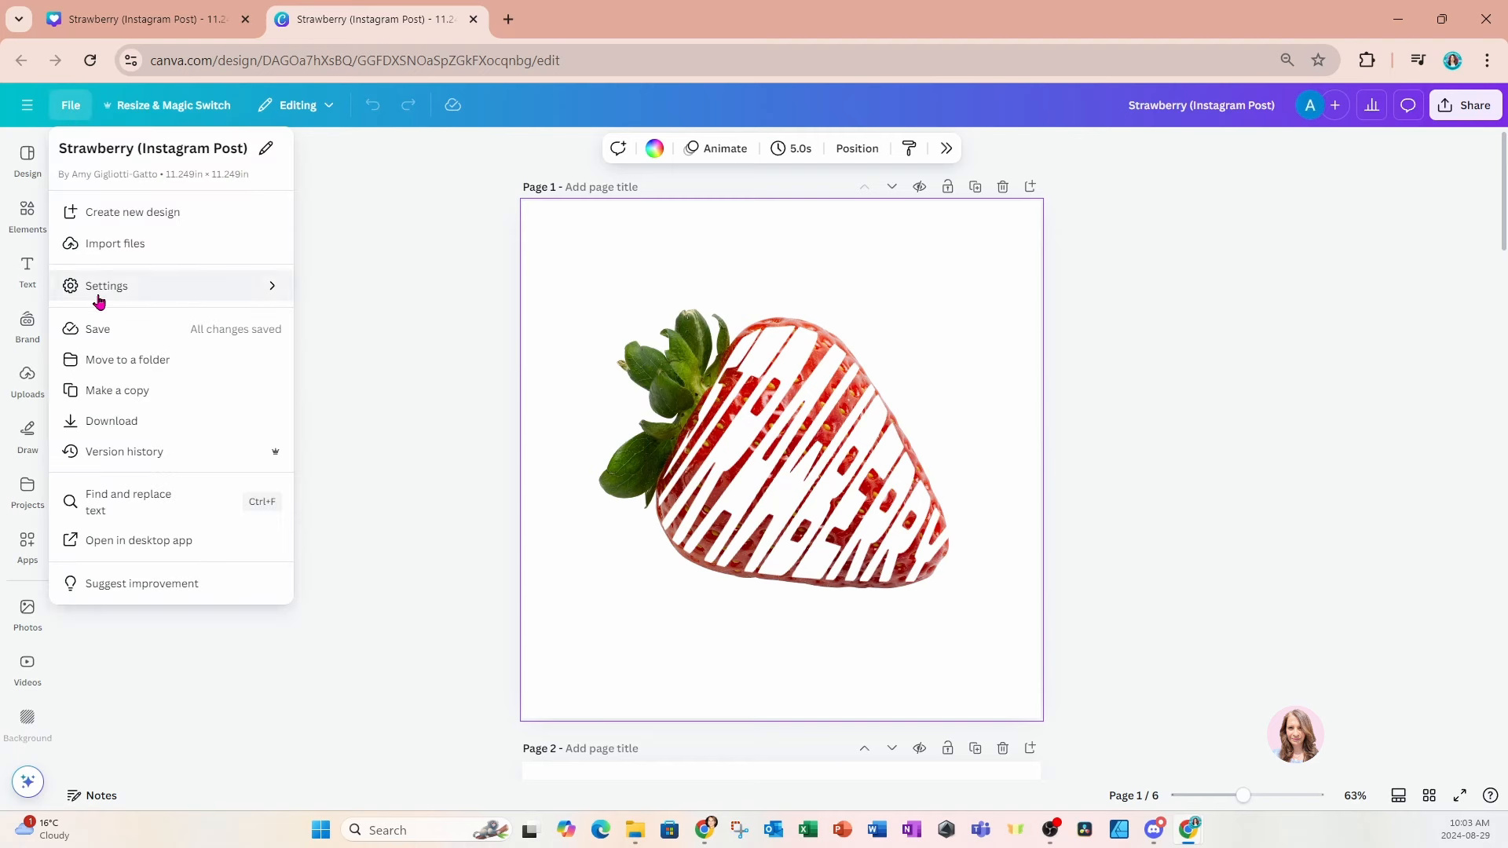
mouse_move(97, 300)
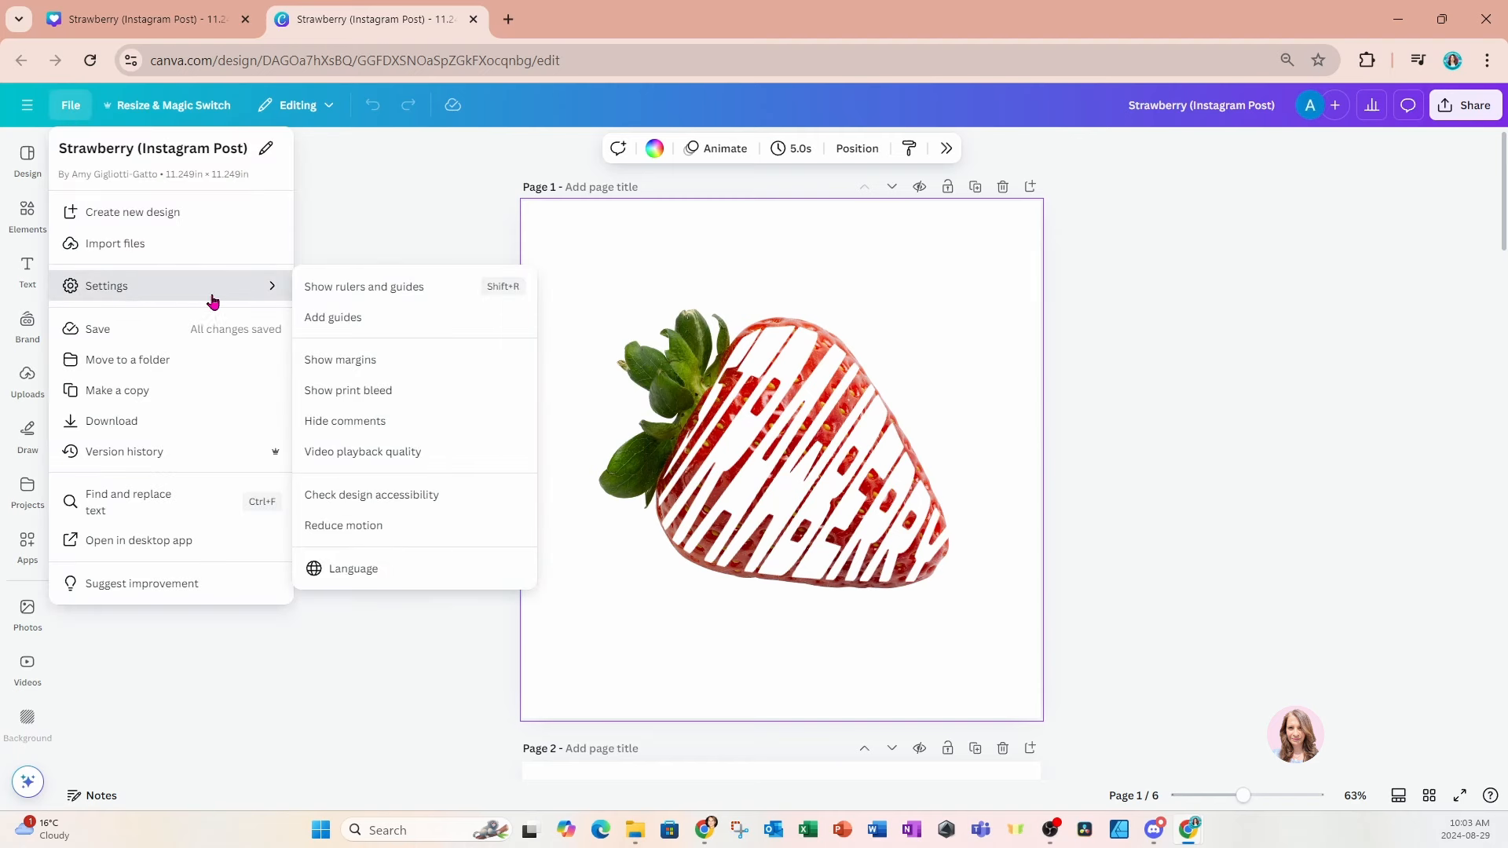
left_click(344, 298)
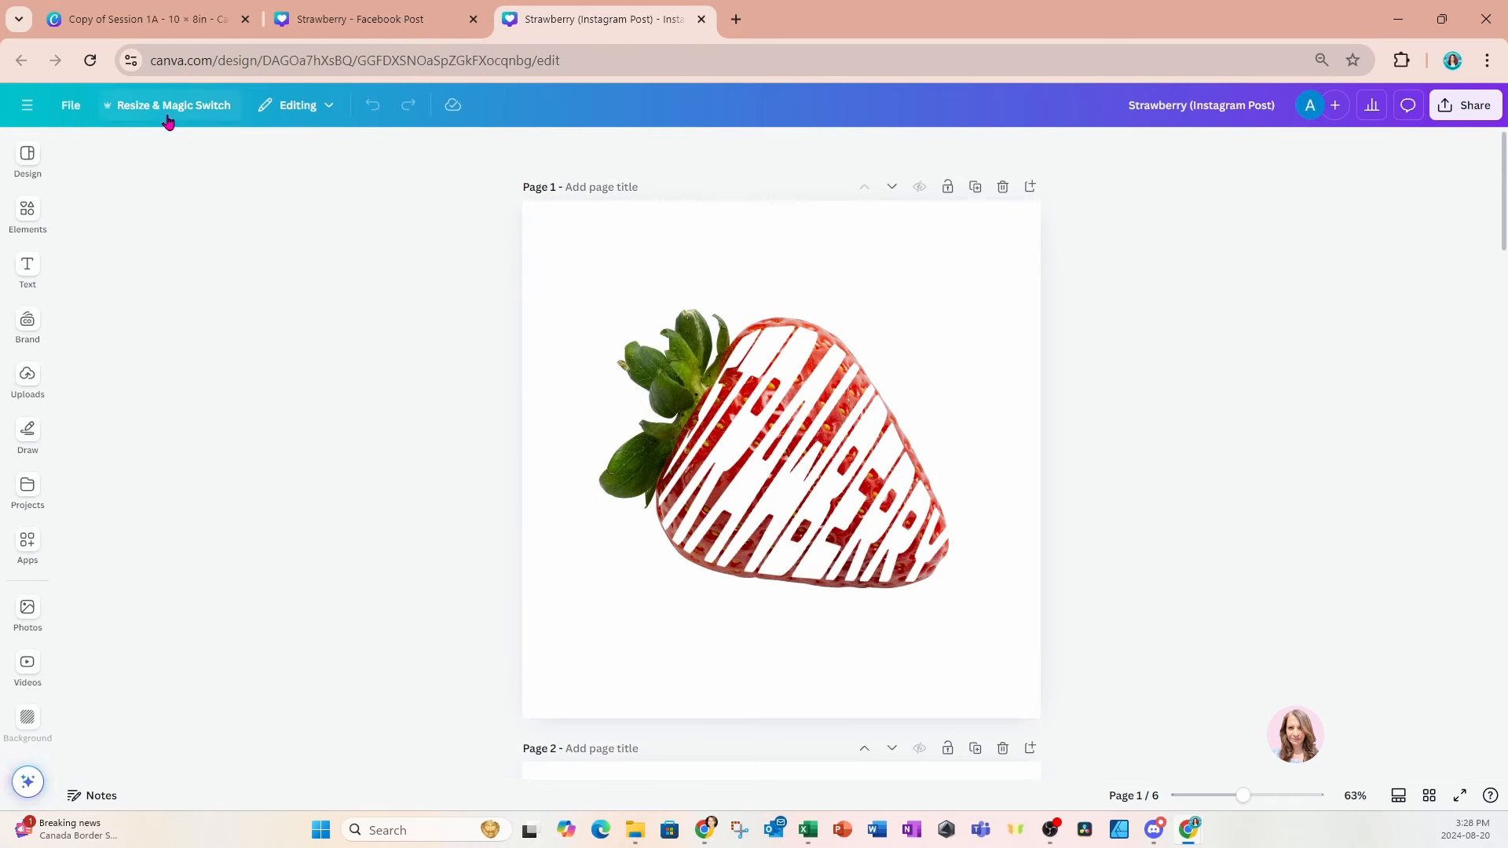
Step: Dismiss the resize options and open the Editing dropdown showing Editing, Commenting and Viewing
left_click(166, 112)
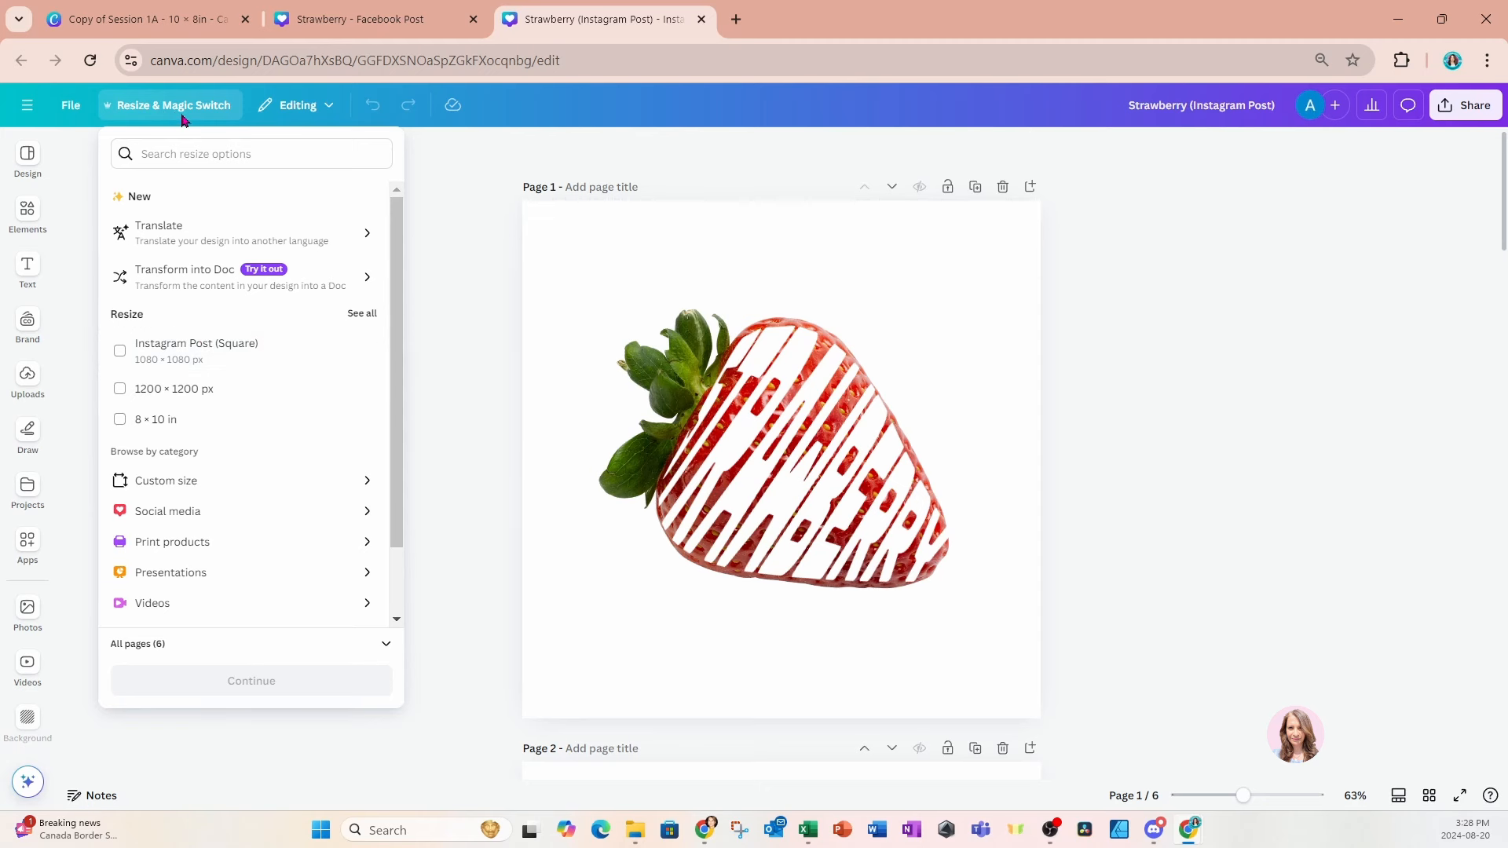
left_click(330, 109)
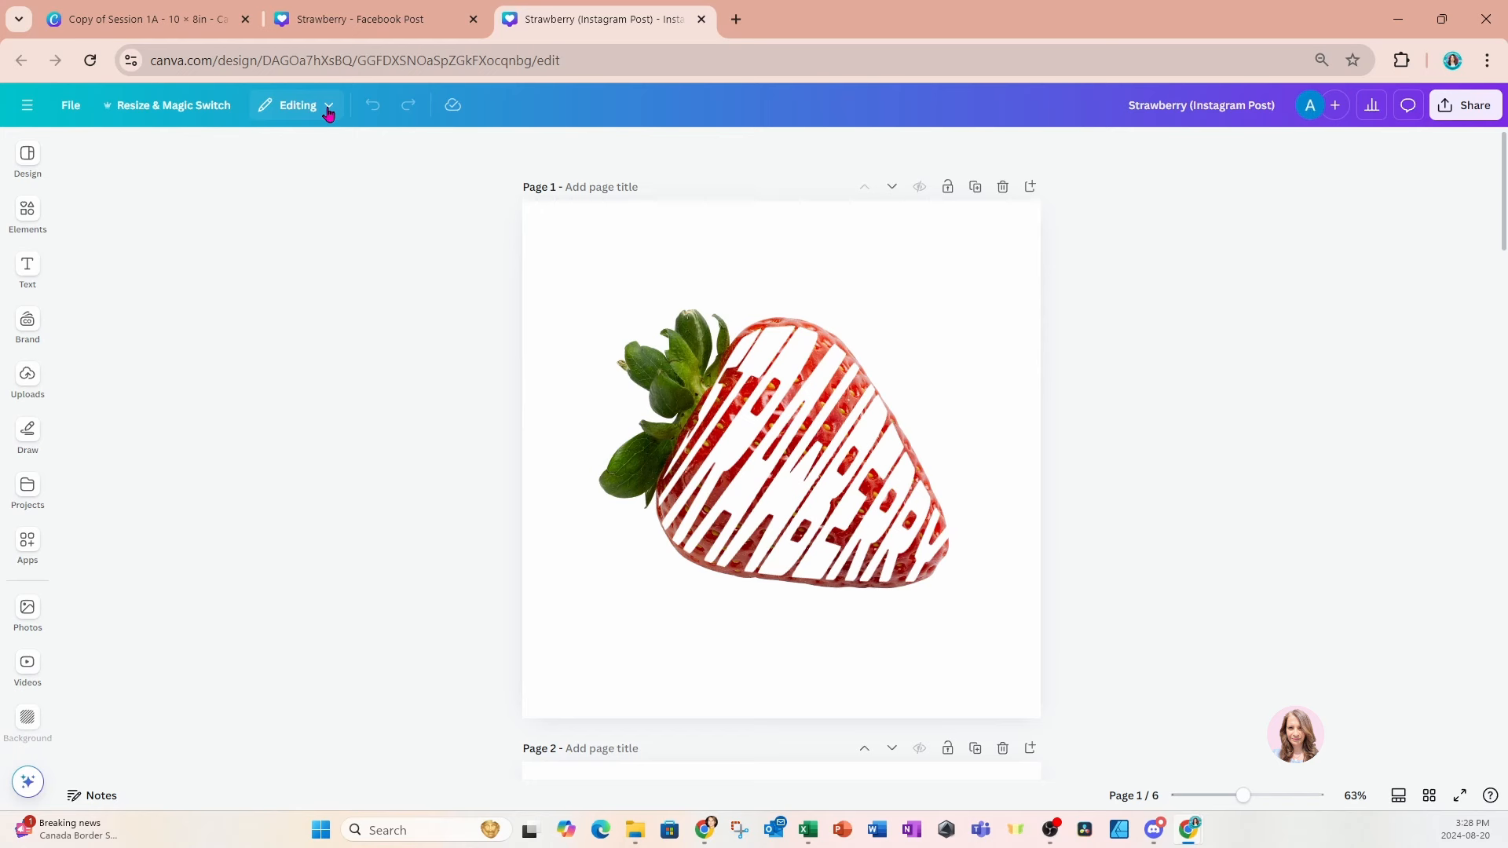
left_click(329, 110)
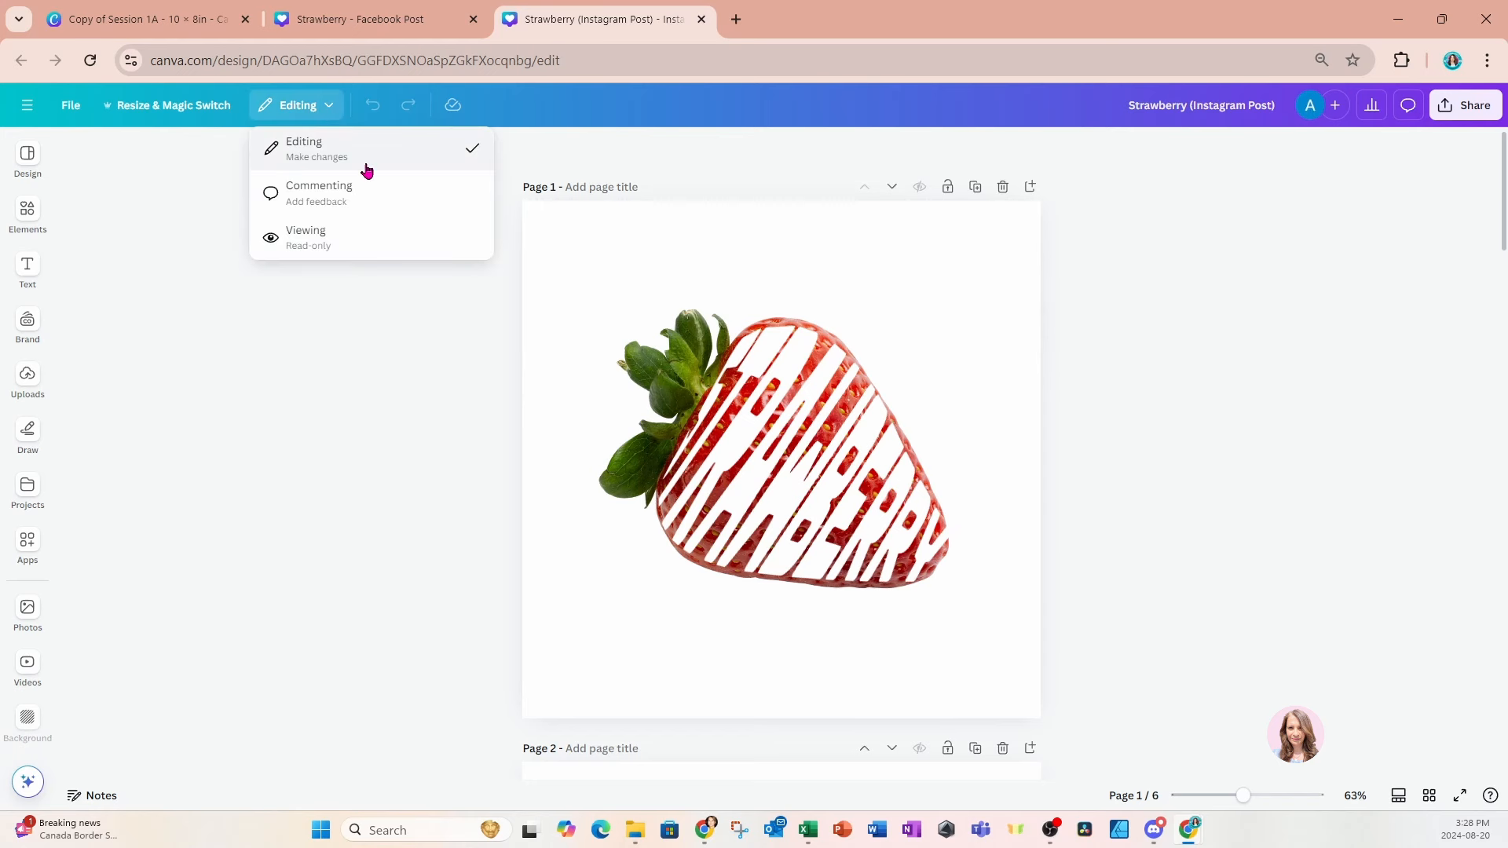
left_click(733, 270)
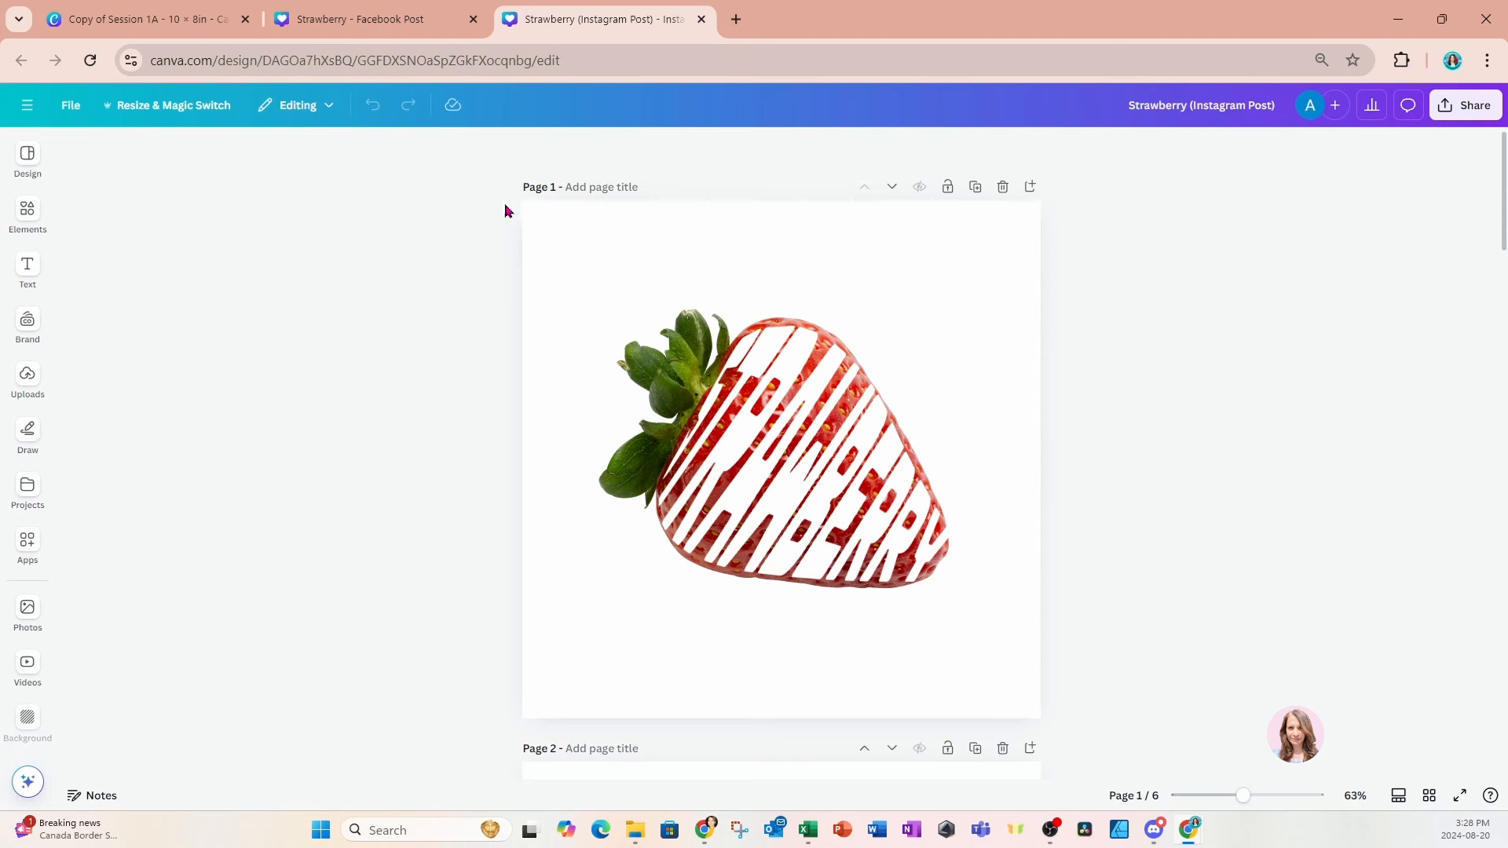
left_click(342, 119)
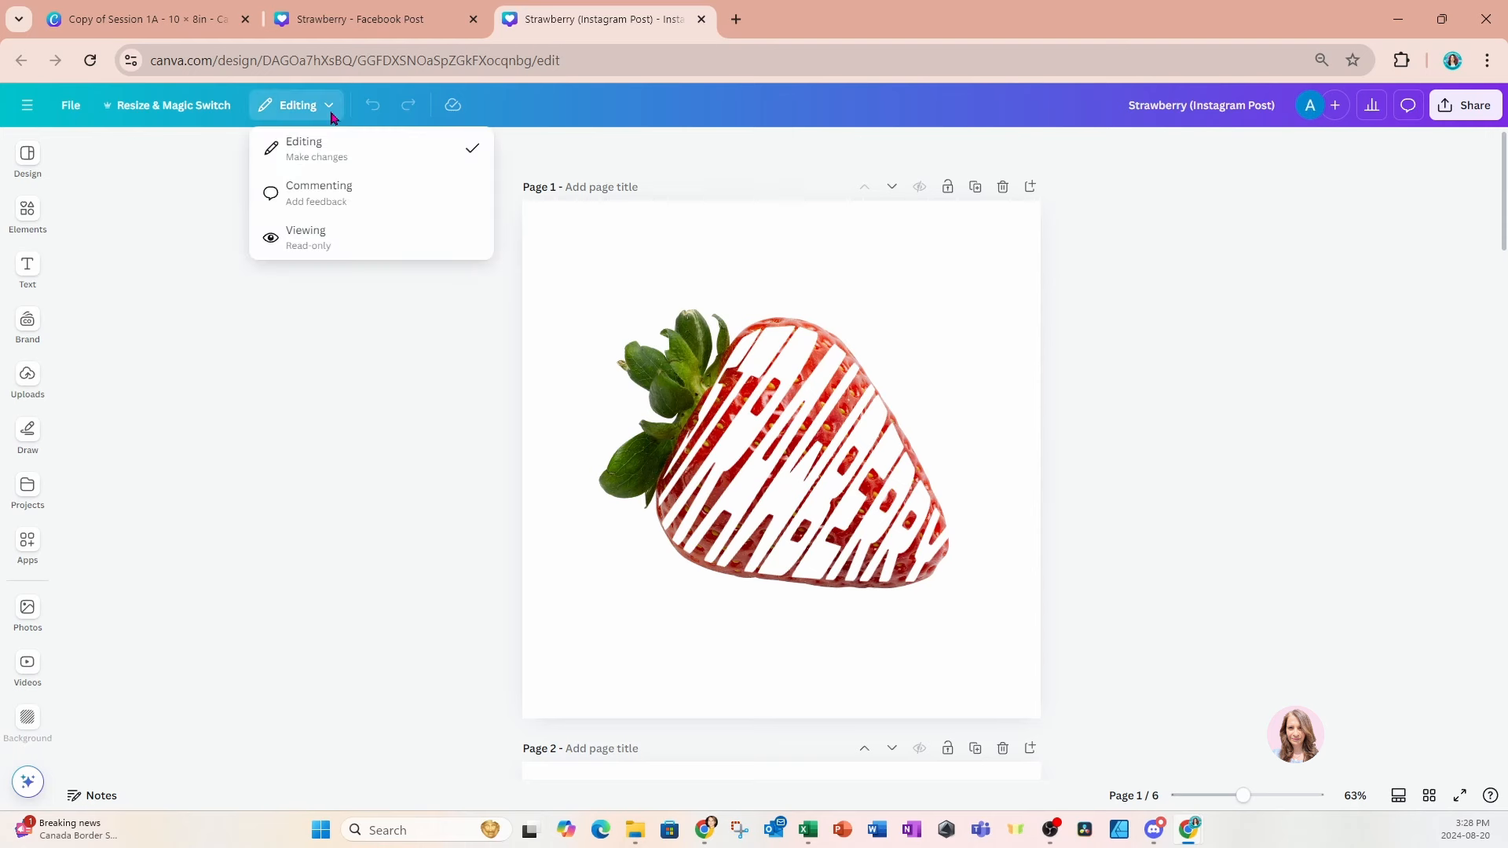
Step: Switch to commenting mode and post the comment 'This is a nice design' on the page
left_click(299, 195)
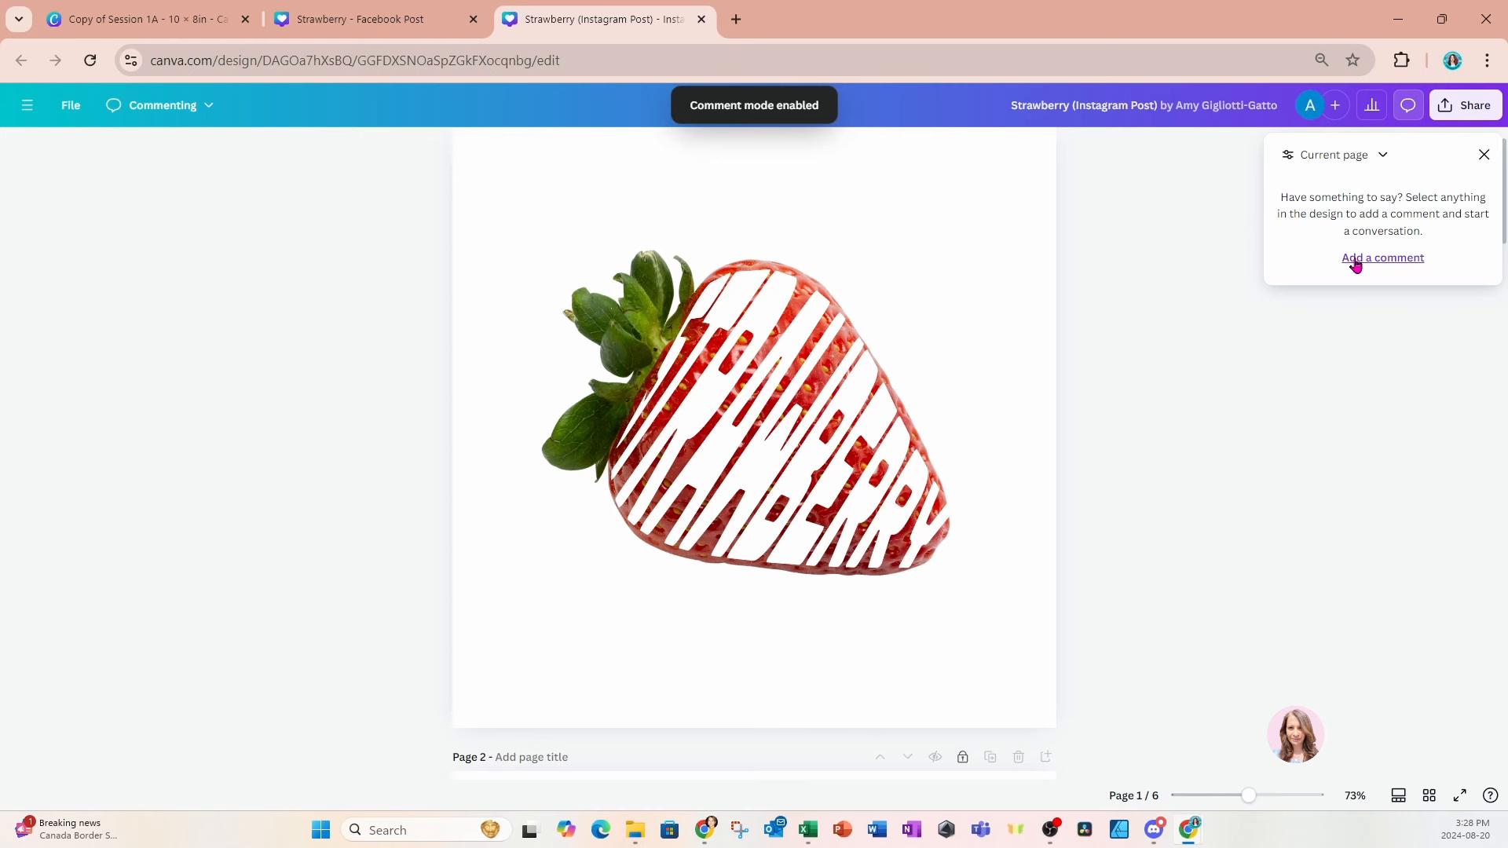
left_click(1354, 261)
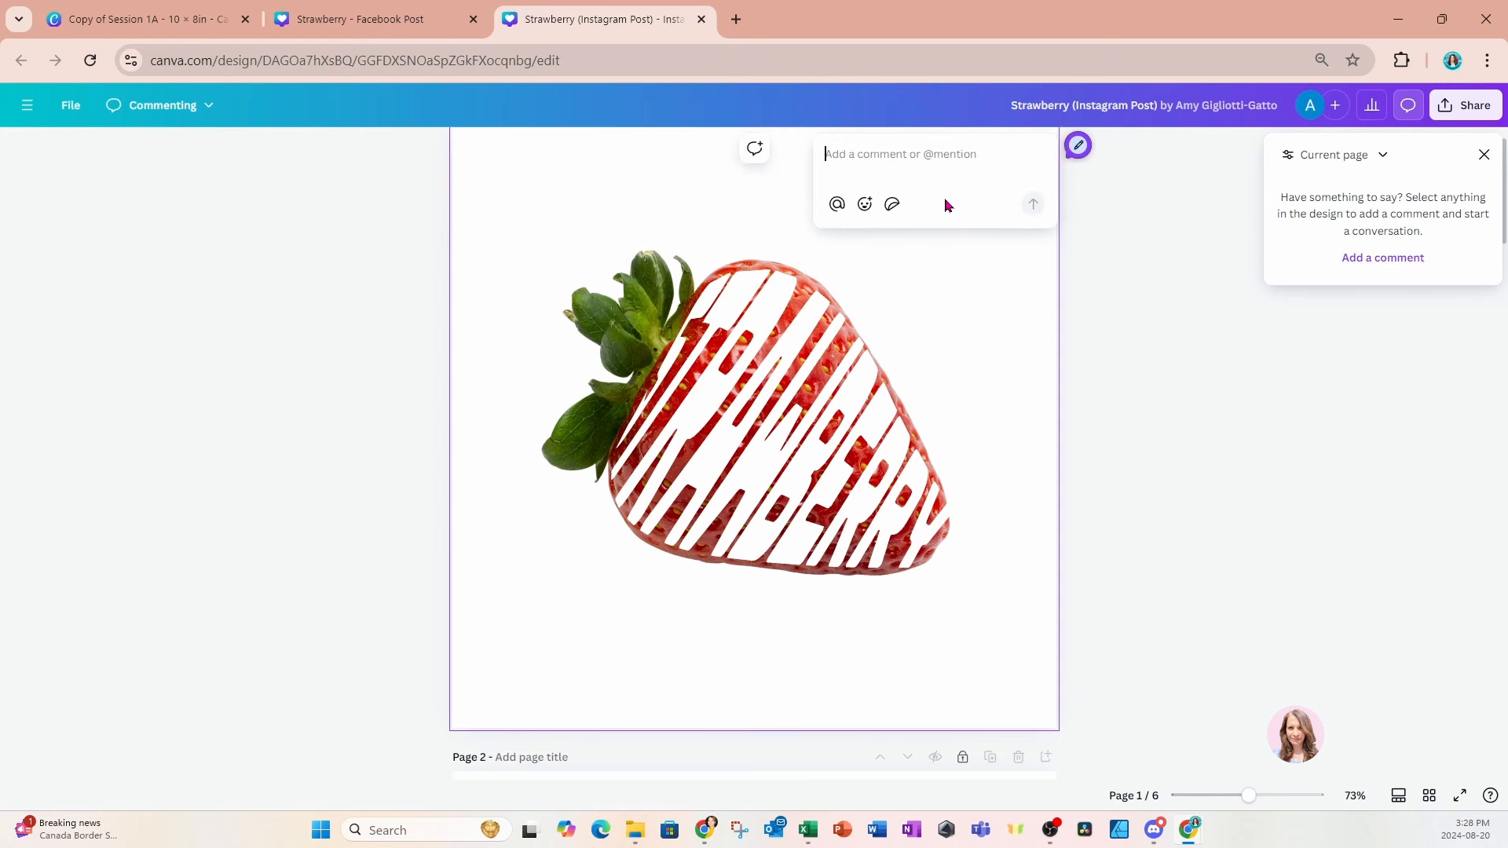
type("This is a nice design")
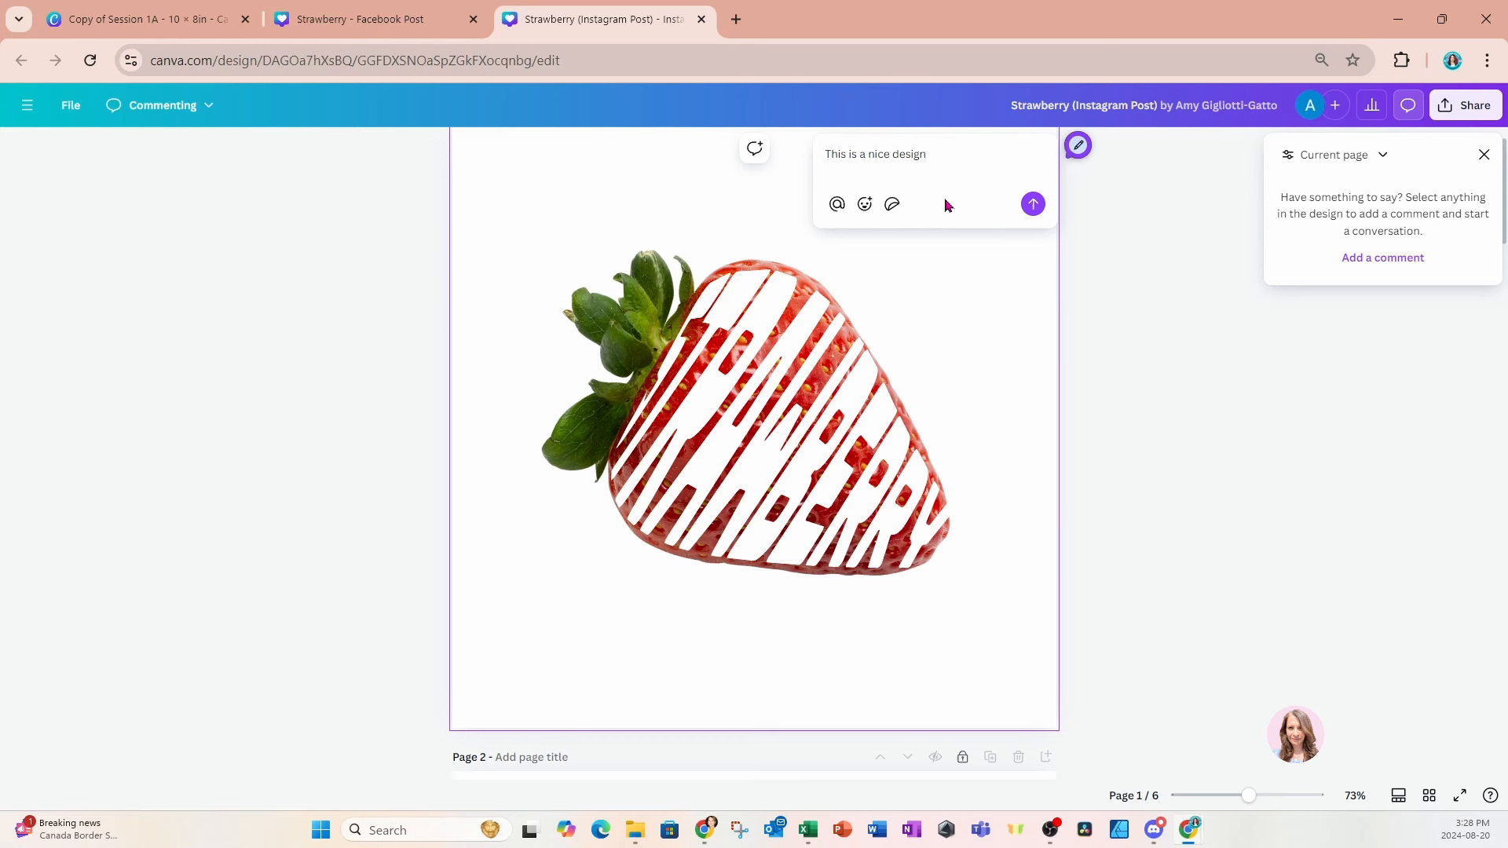
left_click(1033, 204)
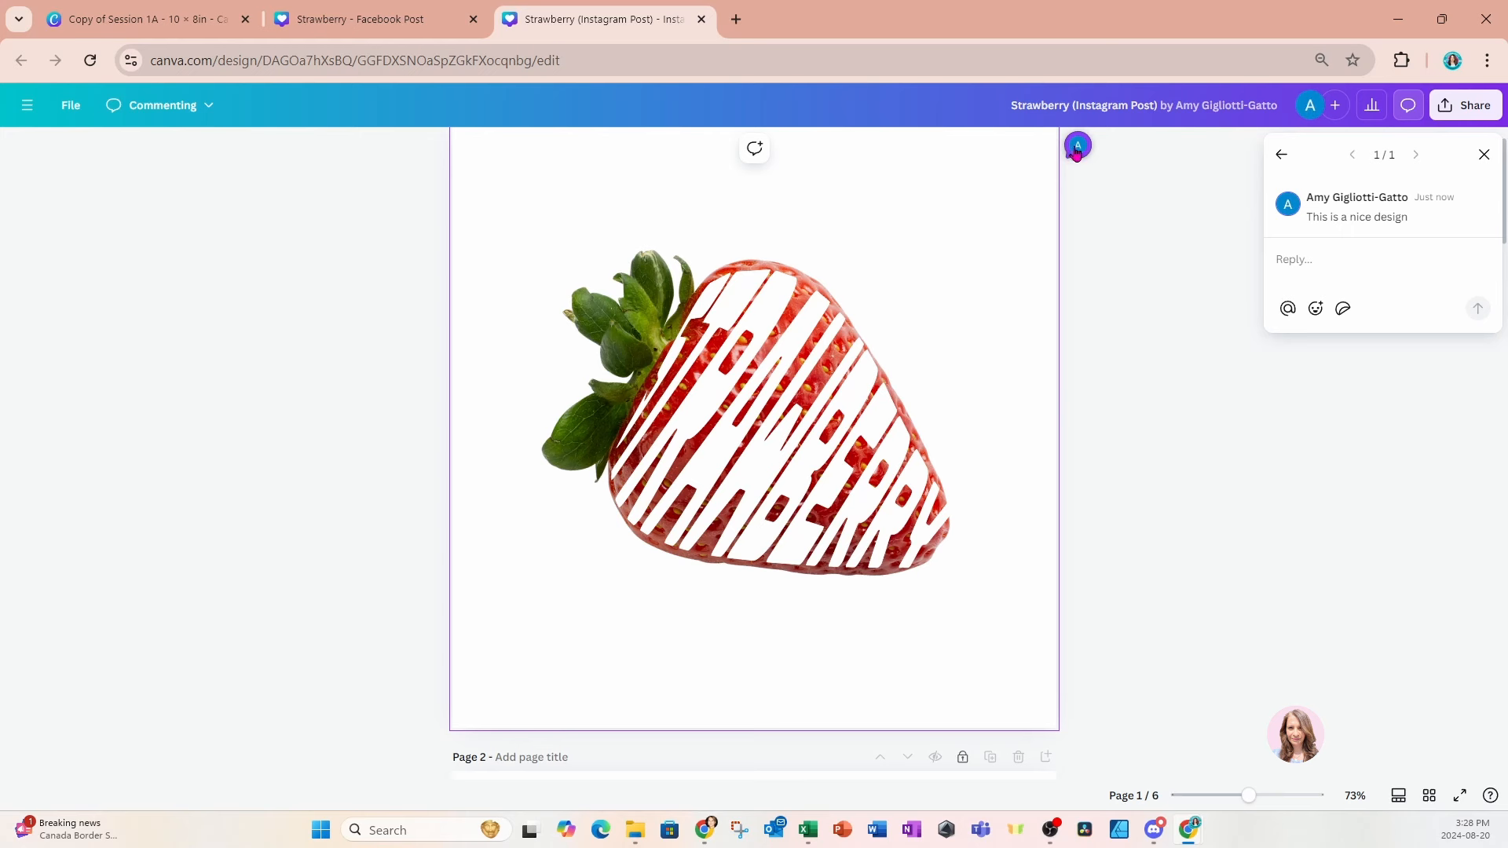
Step: Close the comment thread and select the STRAWBERRY lettering, then the image, then the lettering again
left_click(627, 143)
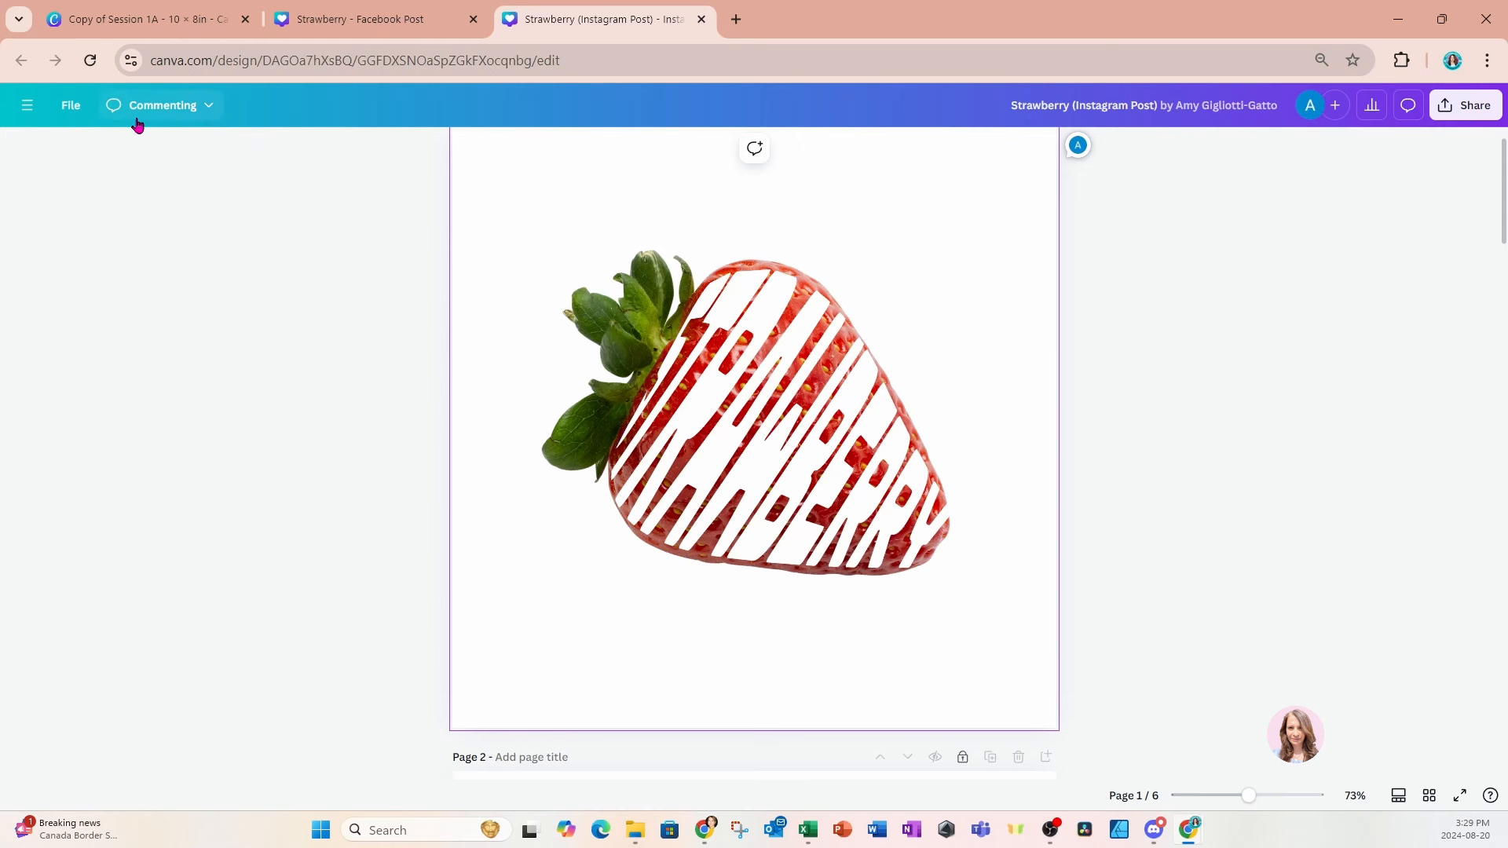
left_click(783, 339)
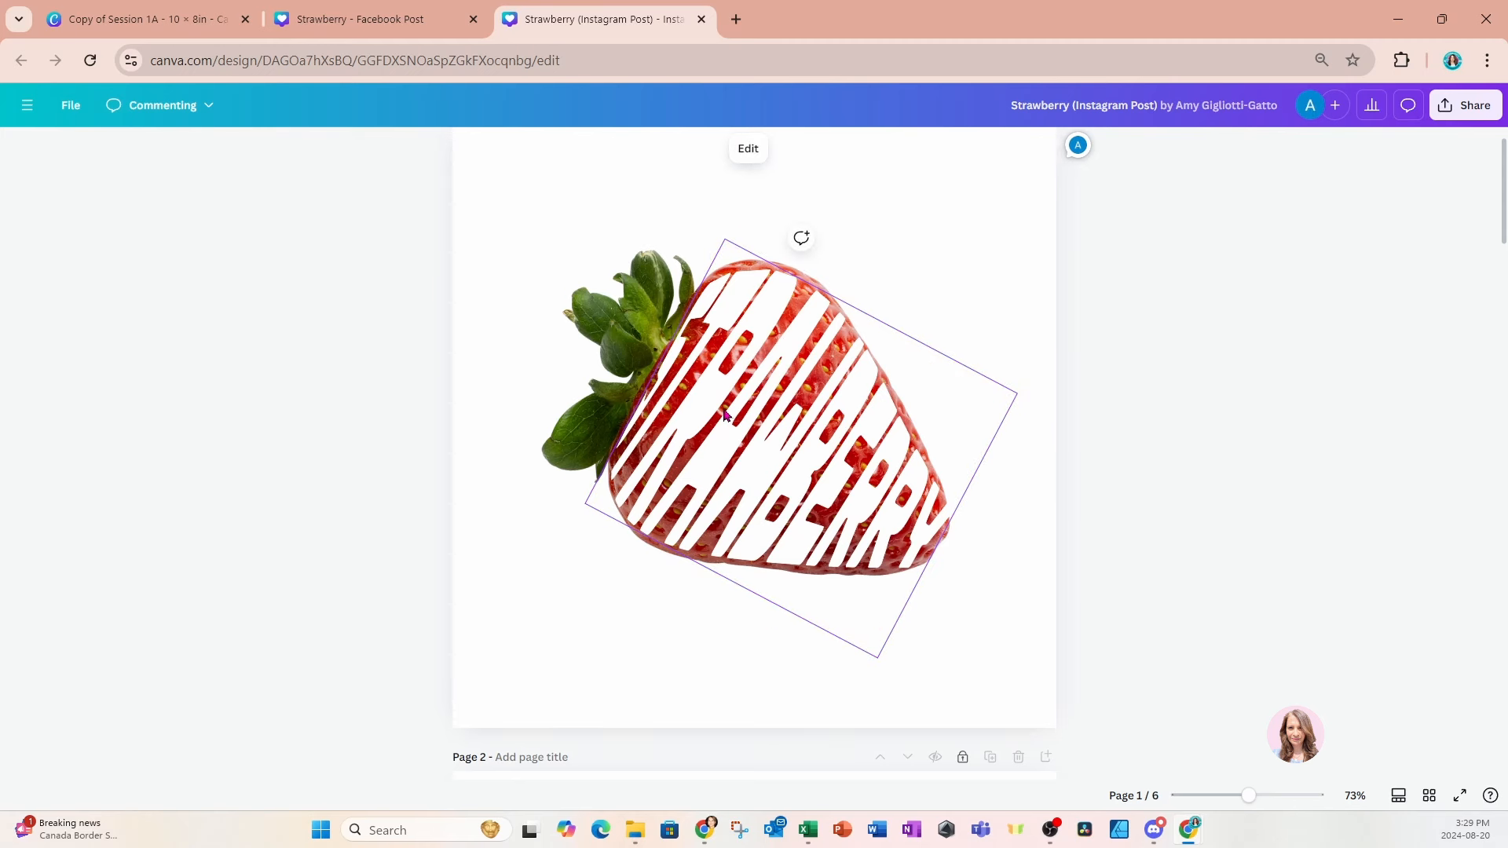
left_click(684, 261)
left_click(745, 362)
Step: Switch the design from Commenting to read-only Viewing mode and reopen the mode list
left_click(215, 115)
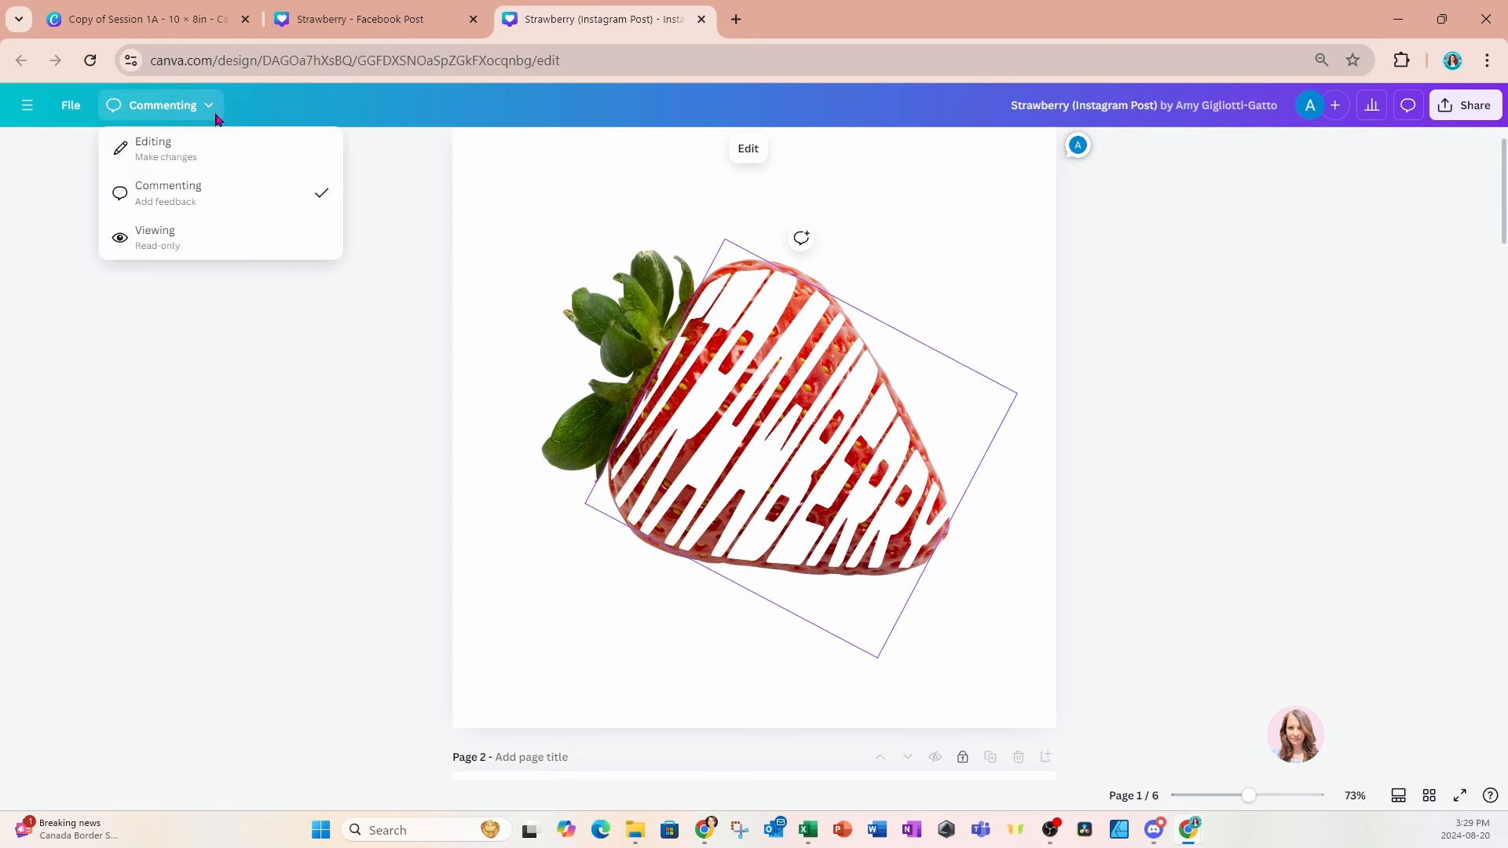
left_click(223, 252)
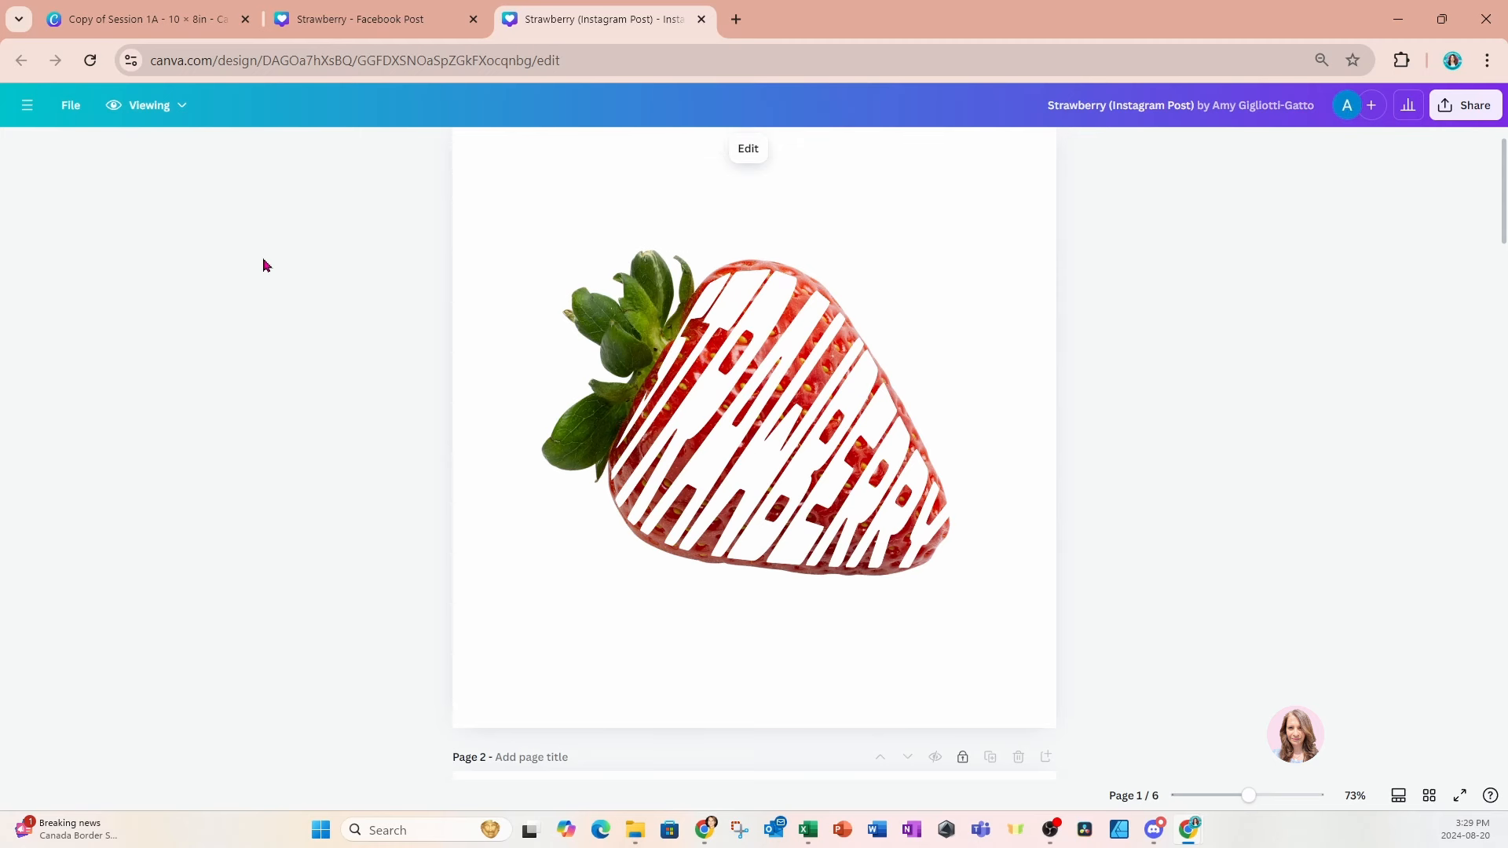
left_click(164, 115)
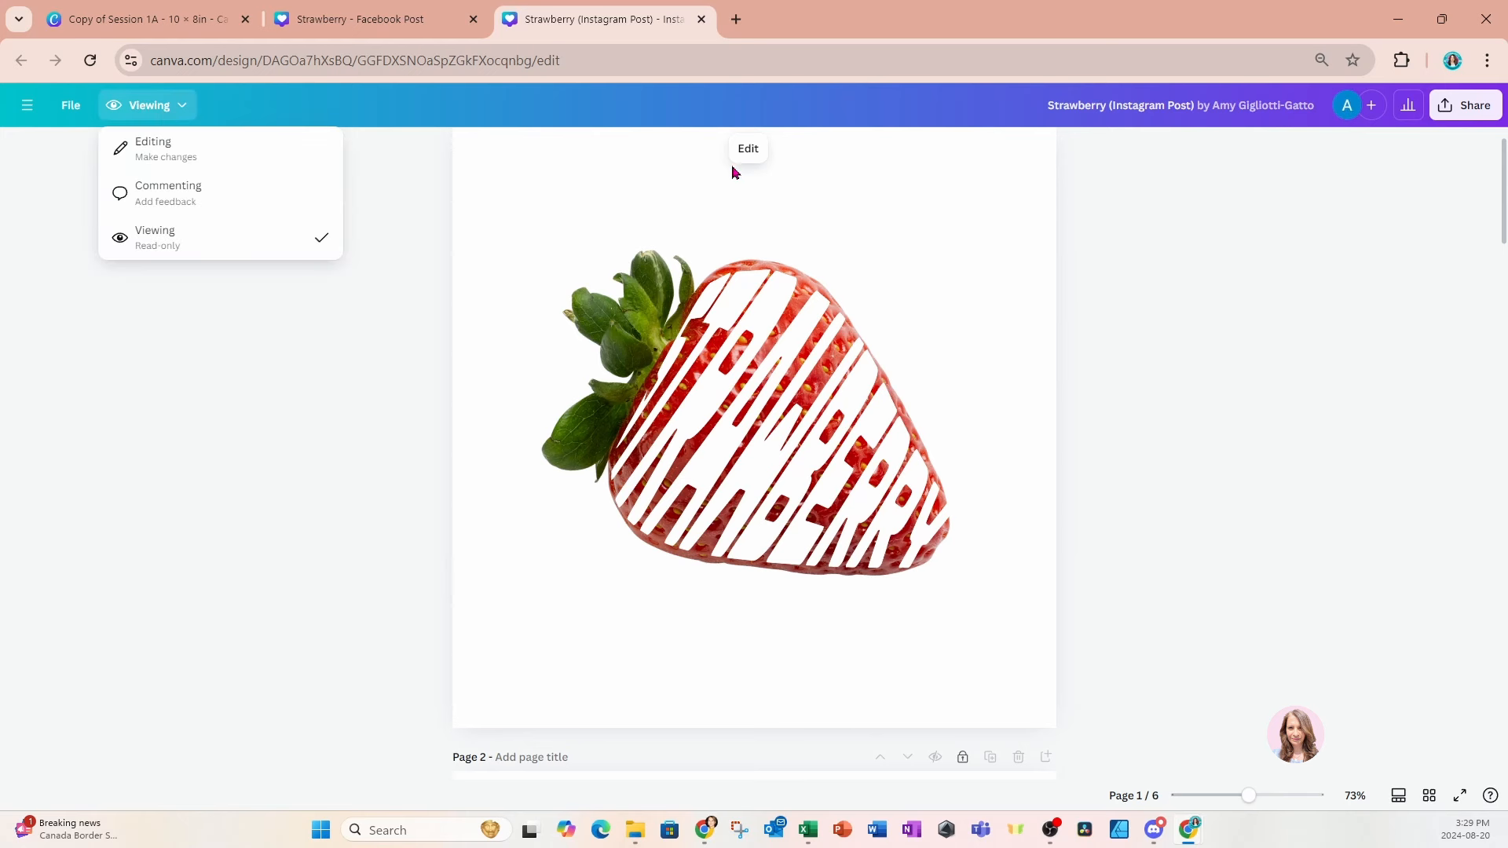
Step: Return to Editing mode, check People with access, and open Insights showing 0 views and viewers
left_click(157, 155)
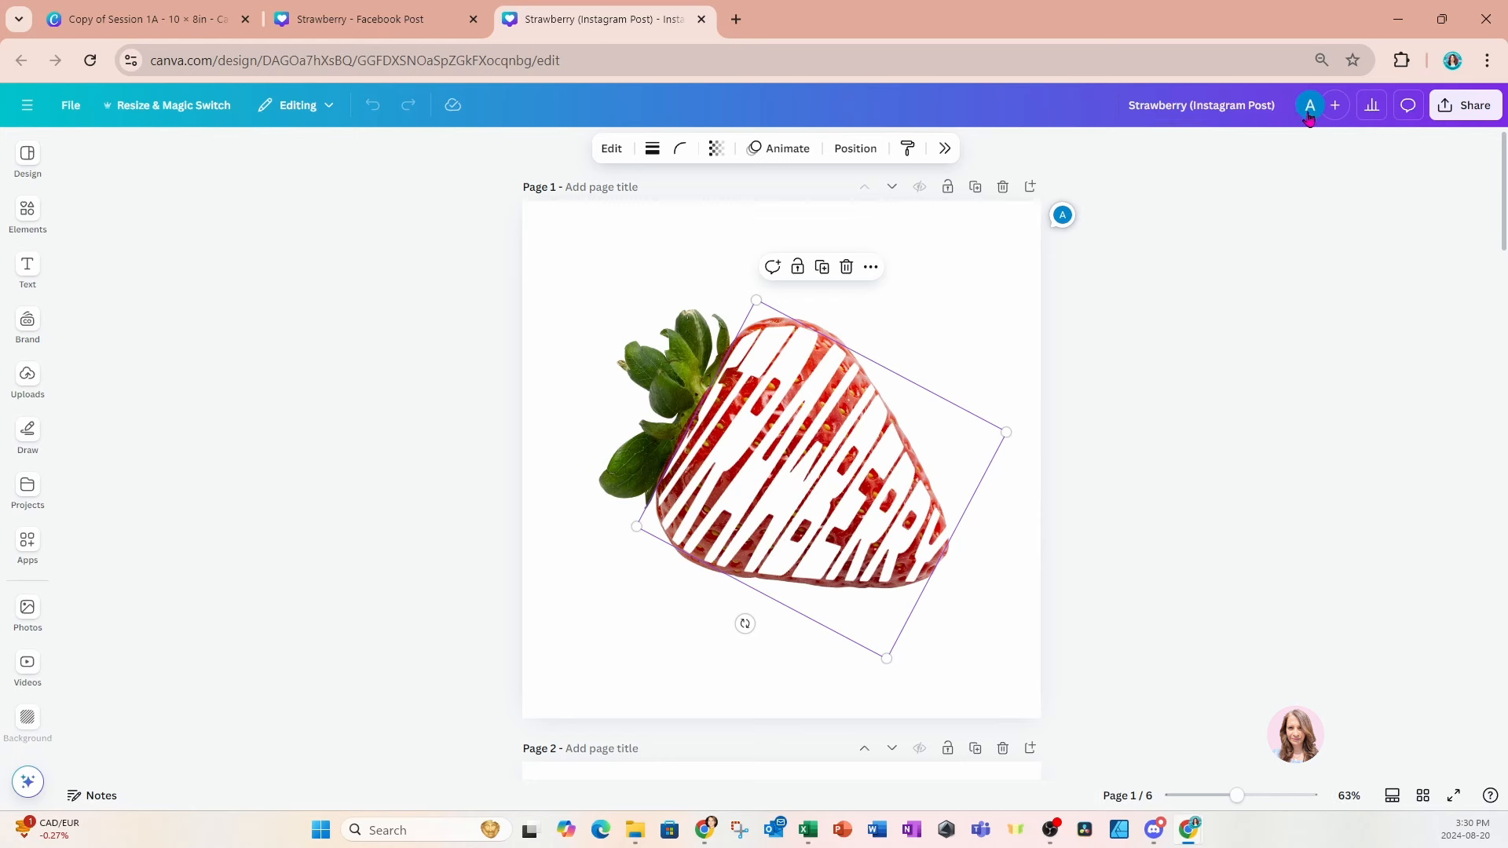
left_click(1341, 111)
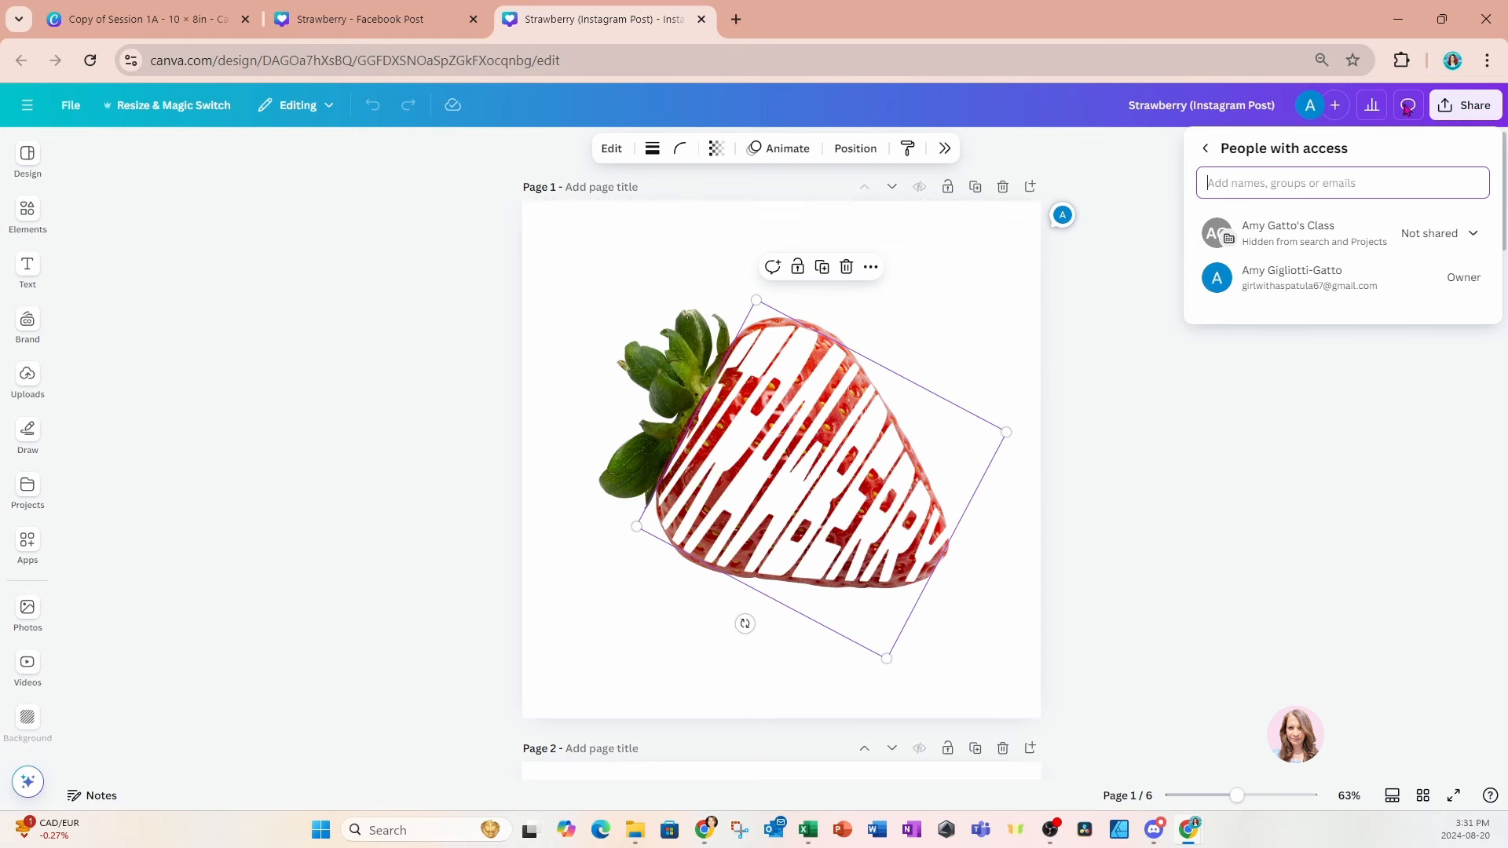
left_click(1373, 110)
left_click(1371, 107)
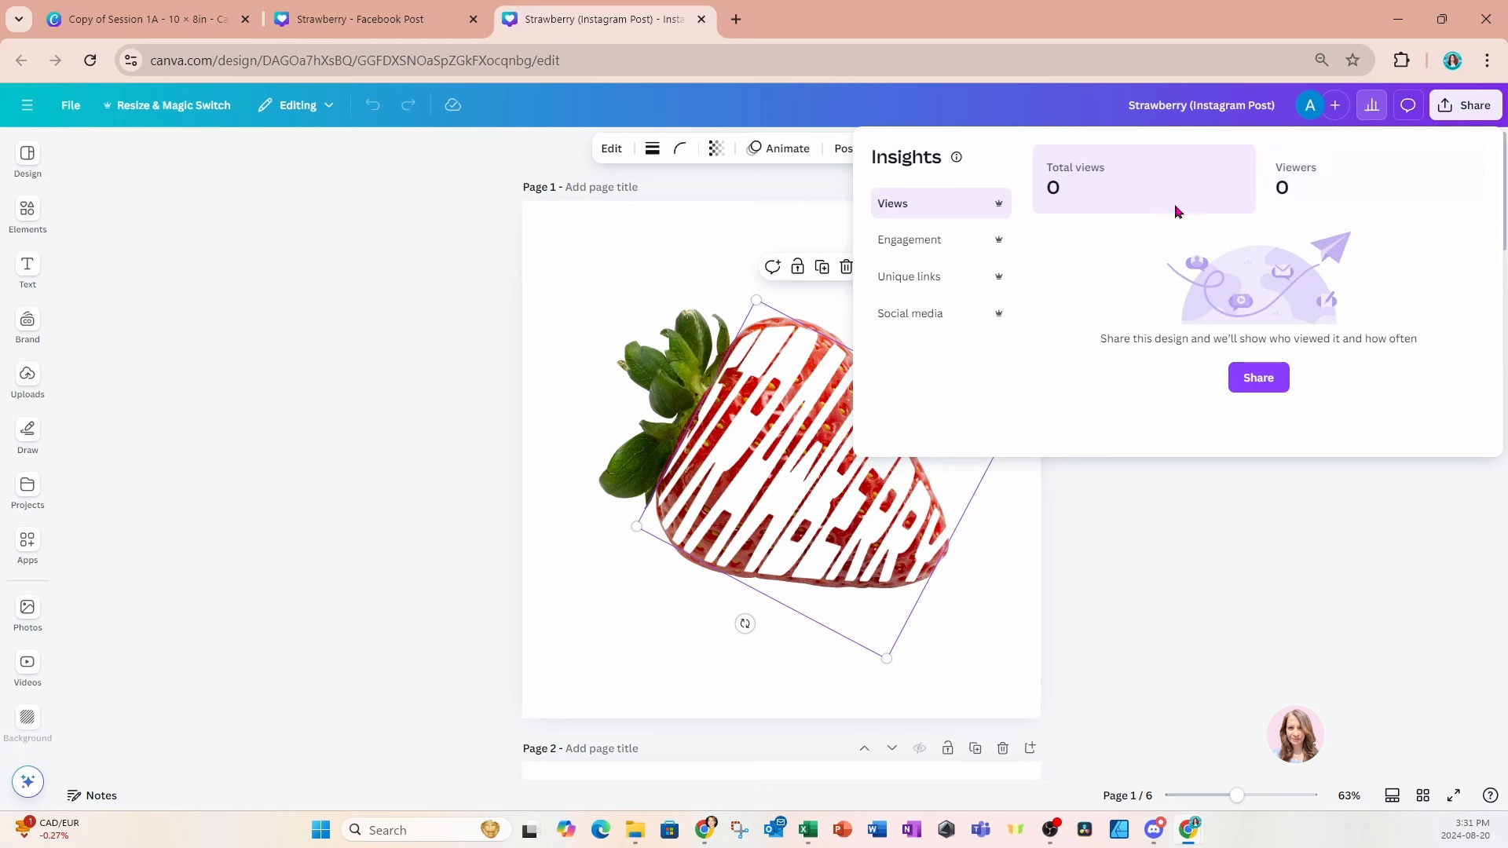
Step: Look through the Engagement, Unique links and Social media insights, then return to Views
left_click(930, 238)
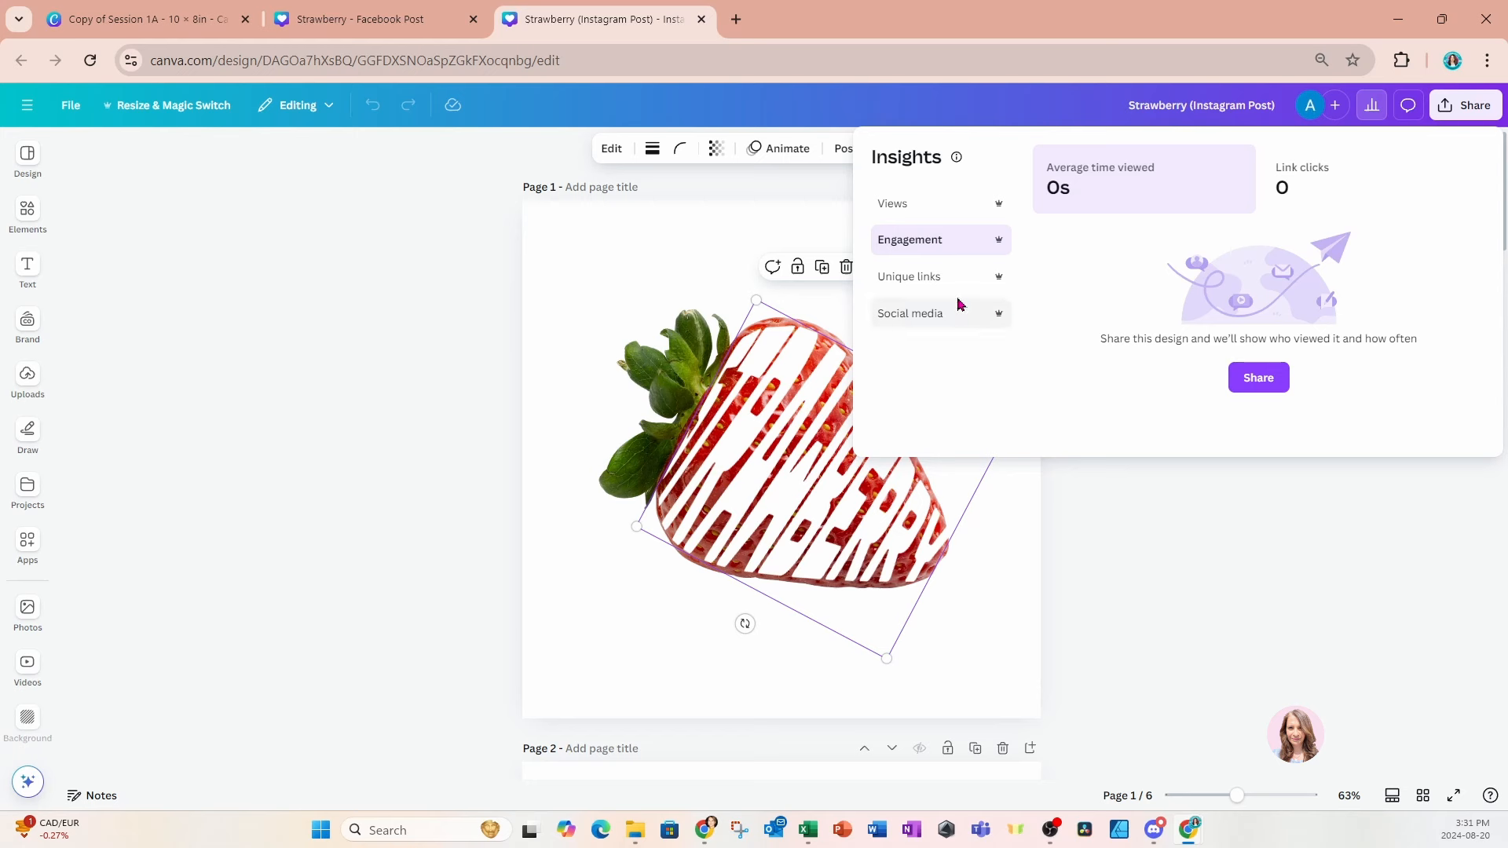
left_click(924, 282)
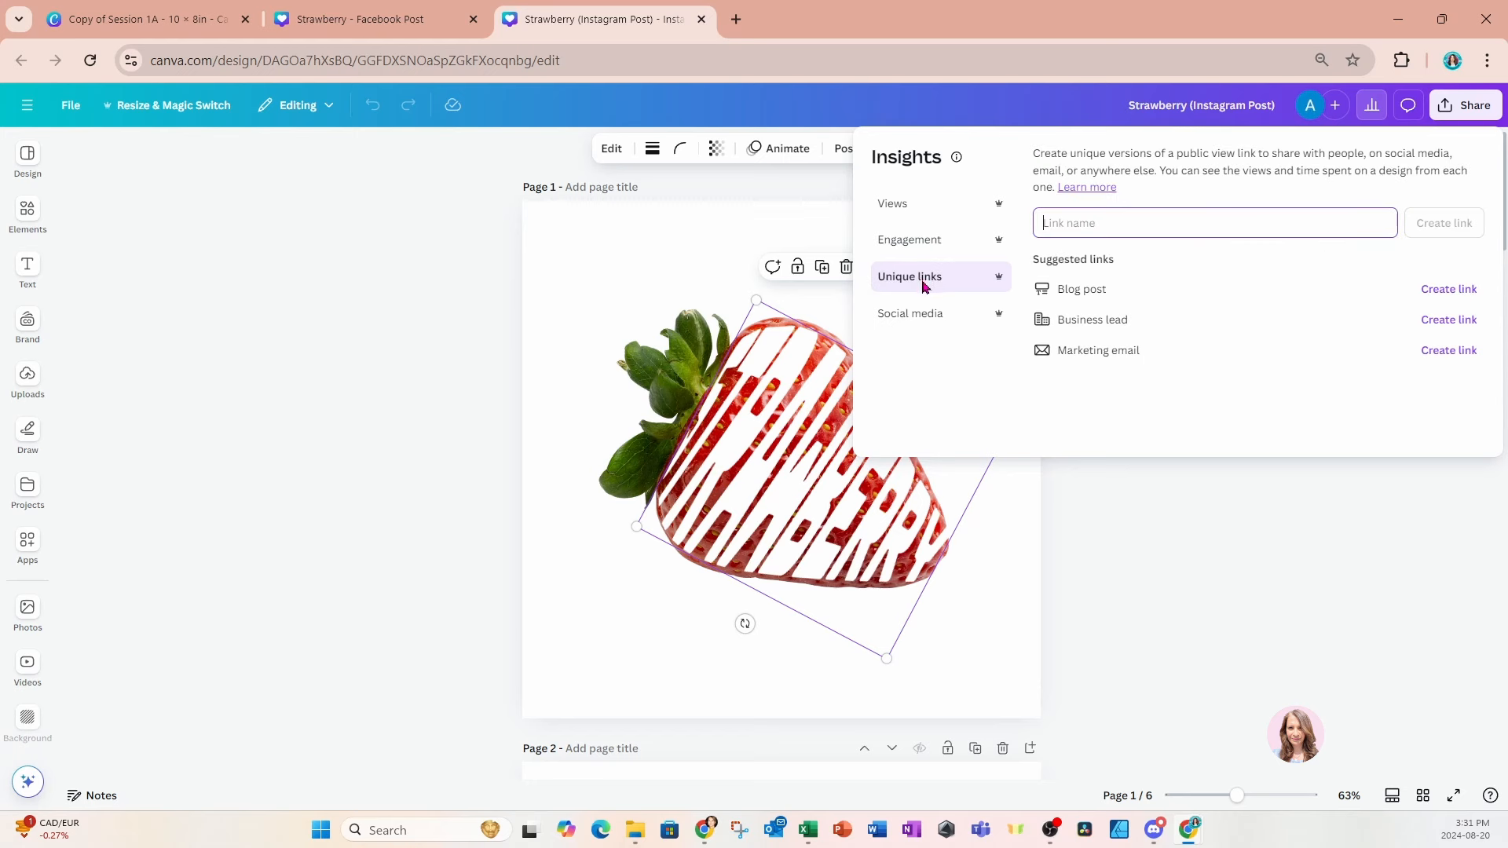
left_click(918, 315)
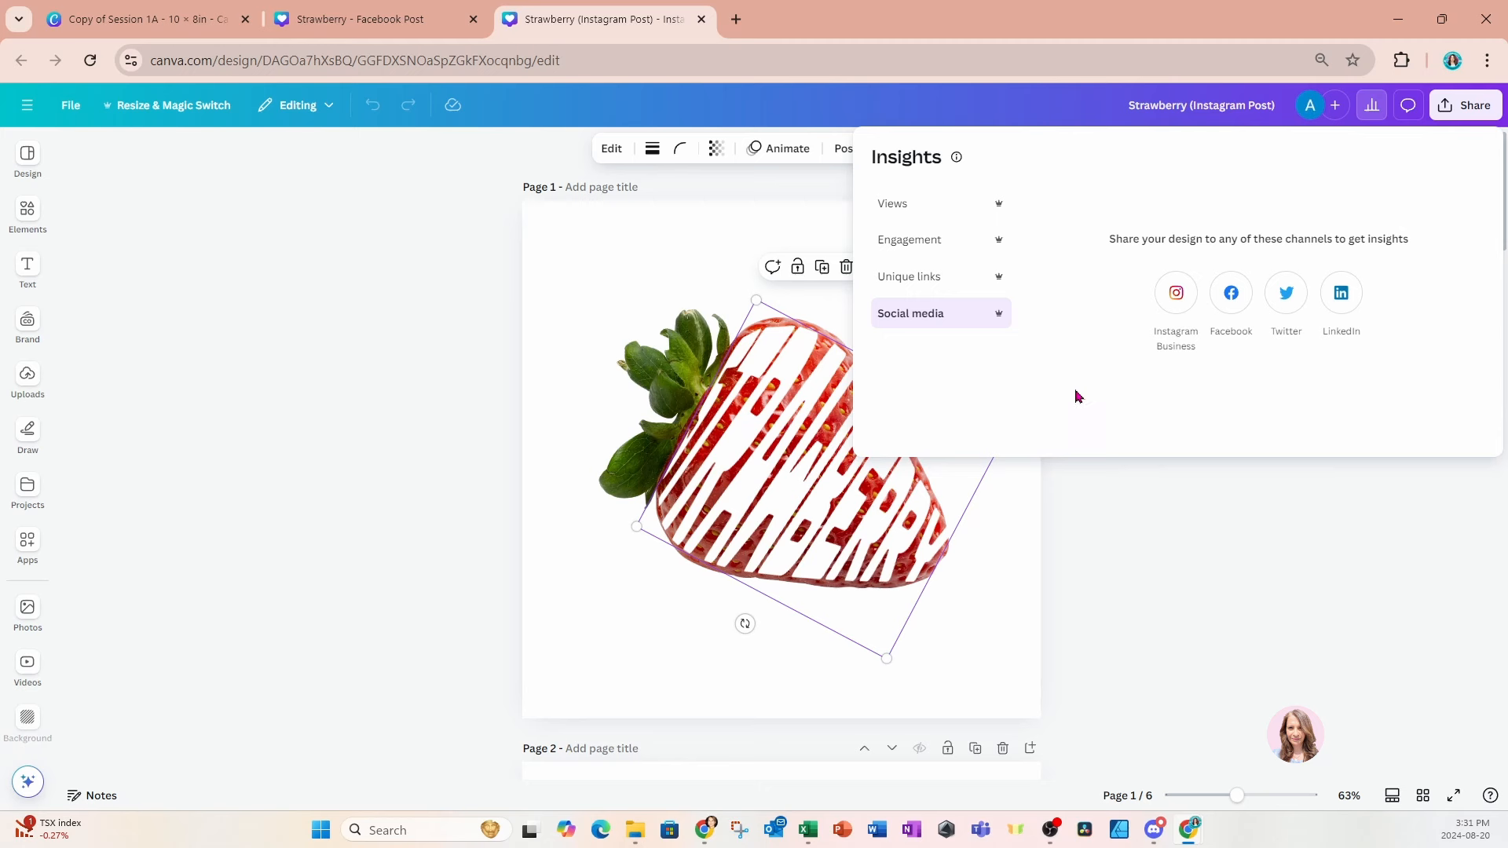
left_click(901, 206)
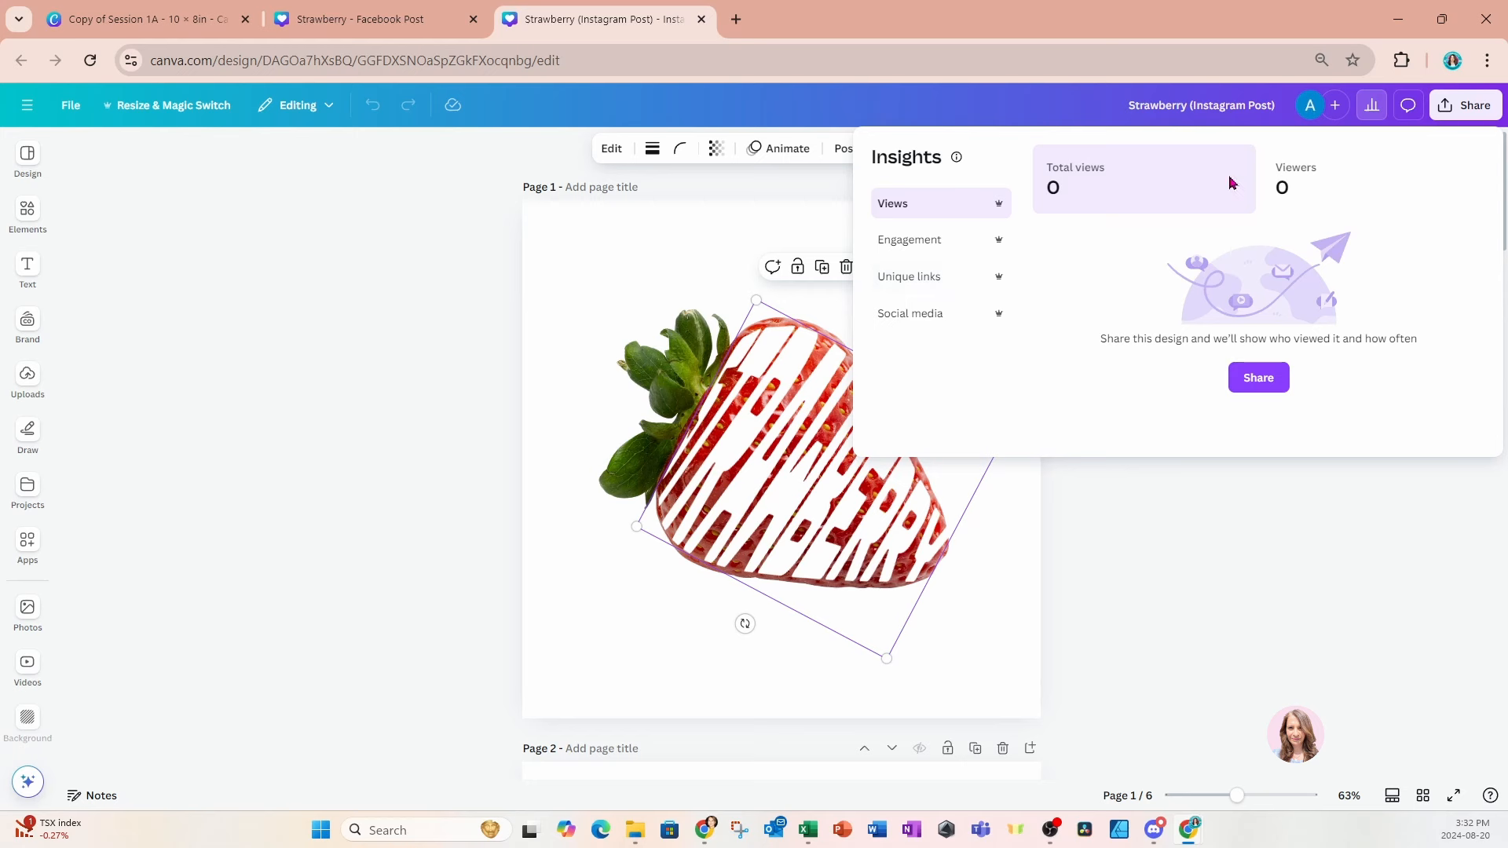
Step: Close Insights, open the Share panel and expand More ways to publish the design
left_click(1450, 116)
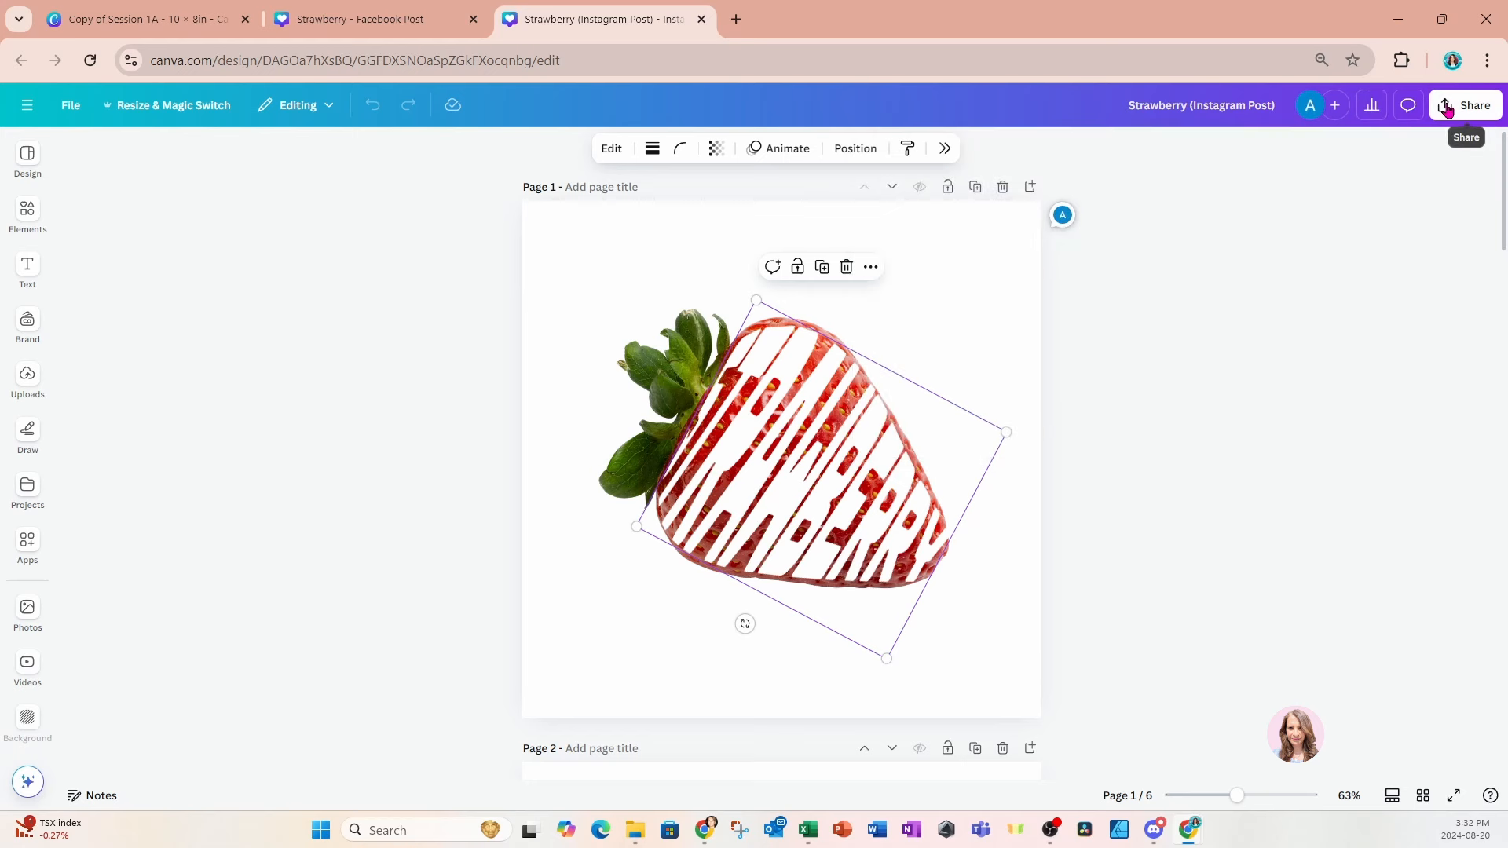
left_click(1449, 108)
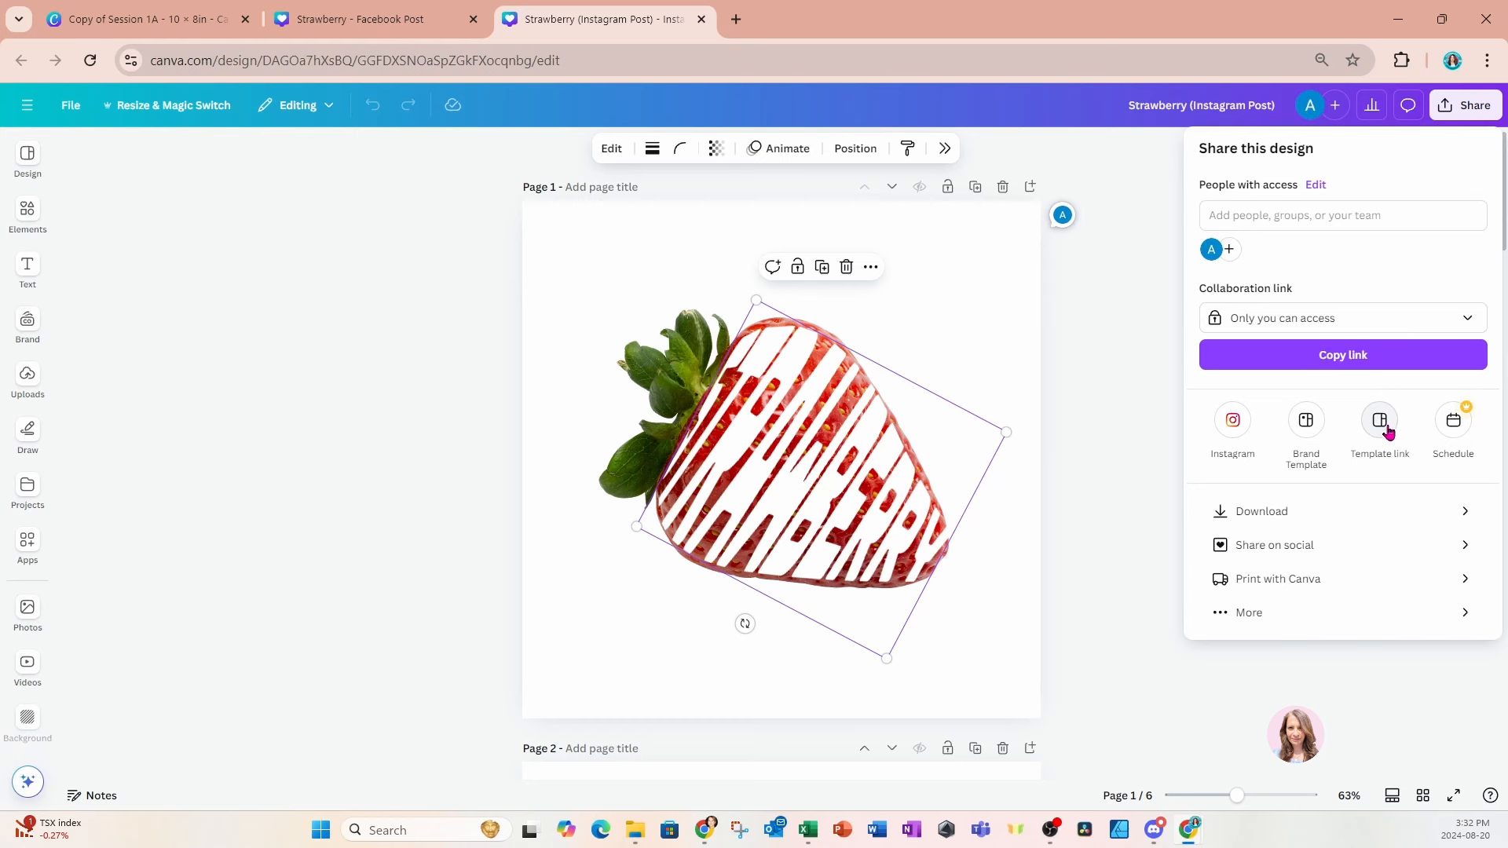
left_click(1237, 612)
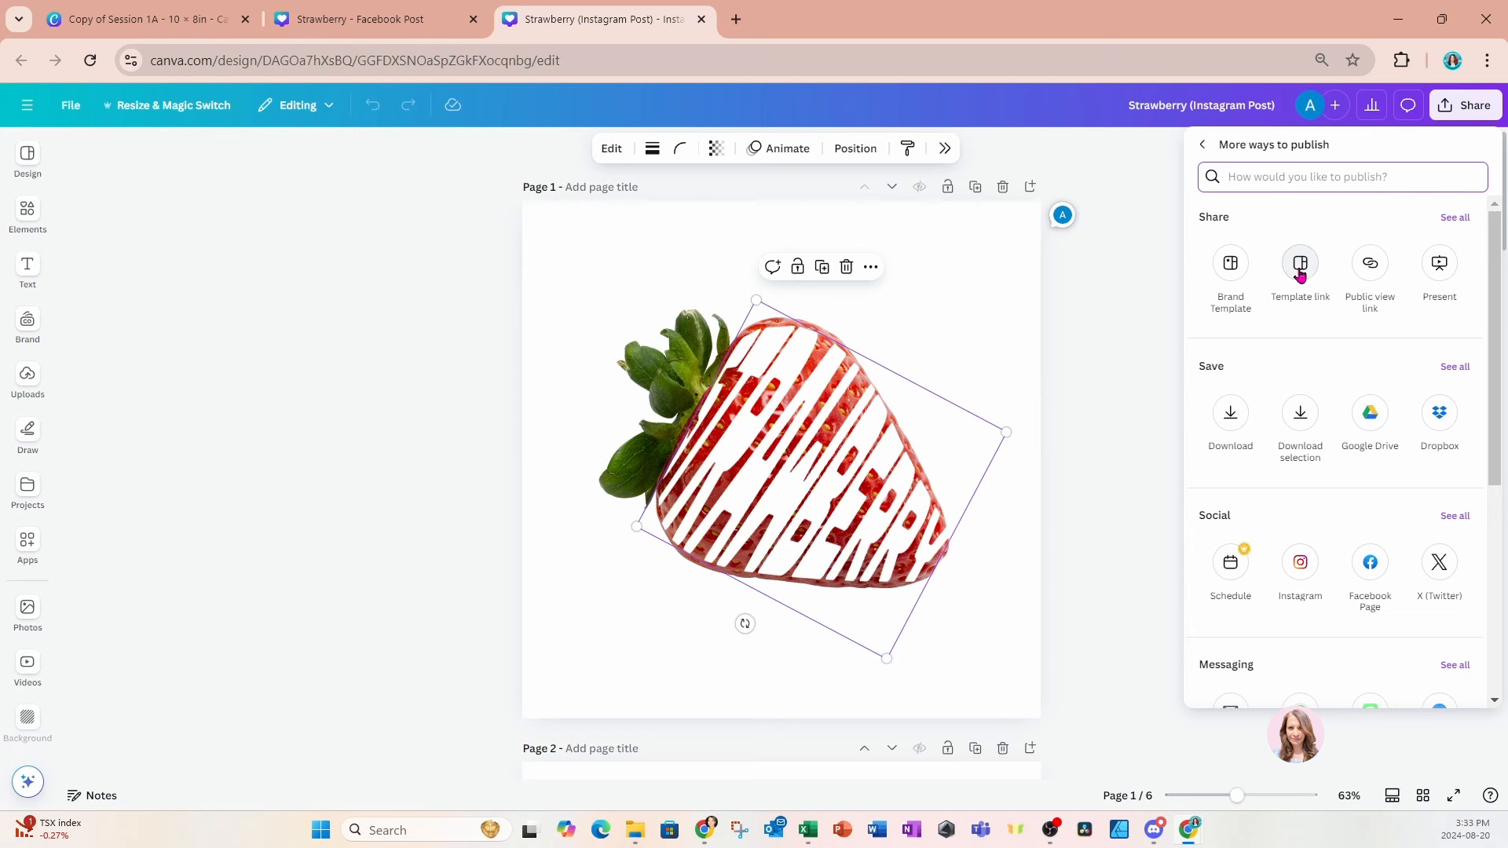
Step: Go back from More ways to publish to the Share this design panel
left_click(1203, 146)
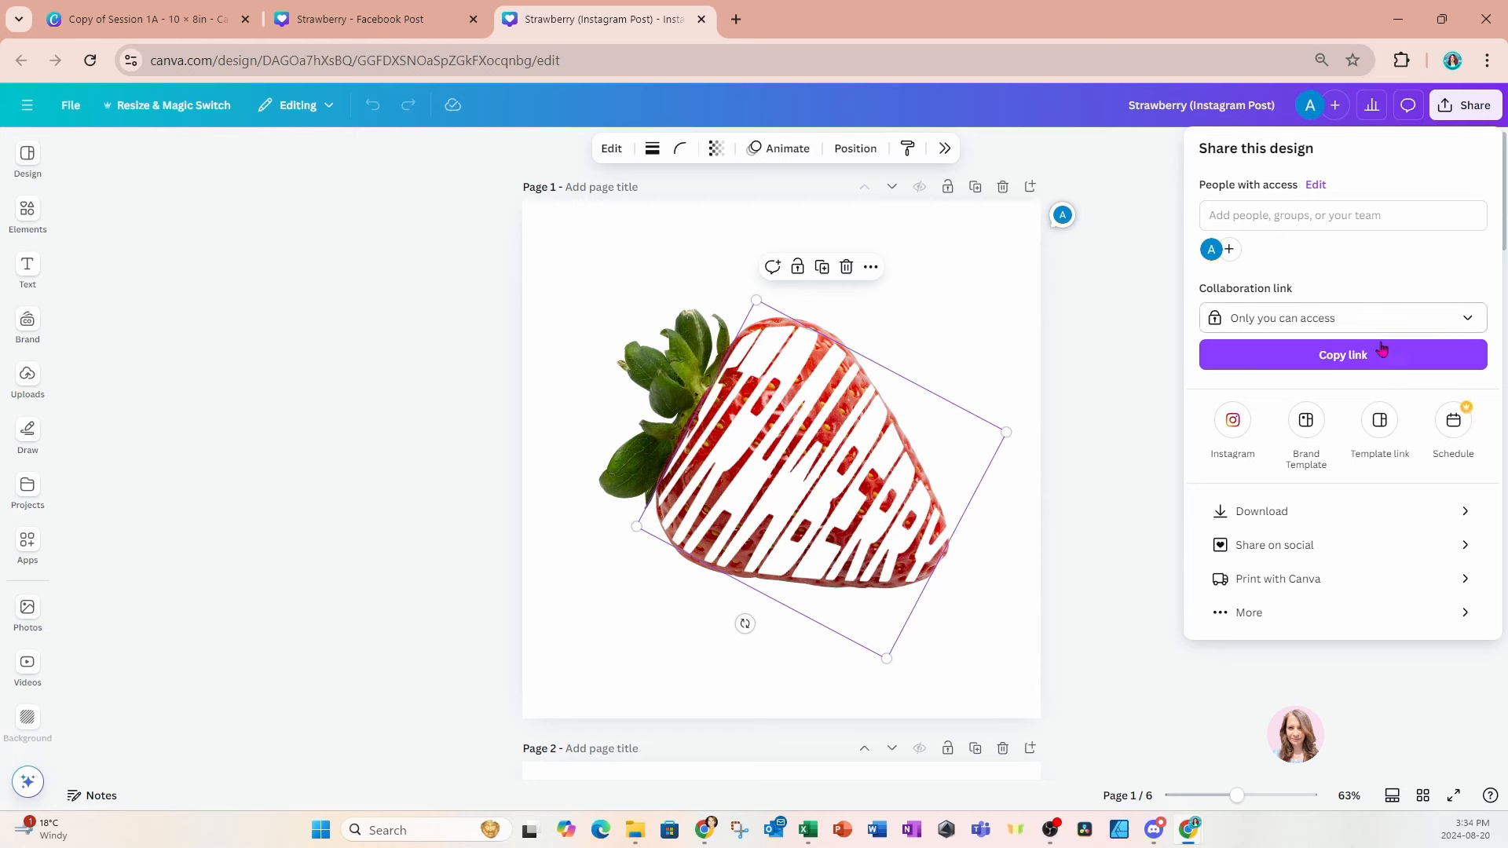
Step: Set the collaboration link to Anyone with the link with Can edit permission, then reopen Insights
left_click(1467, 325)
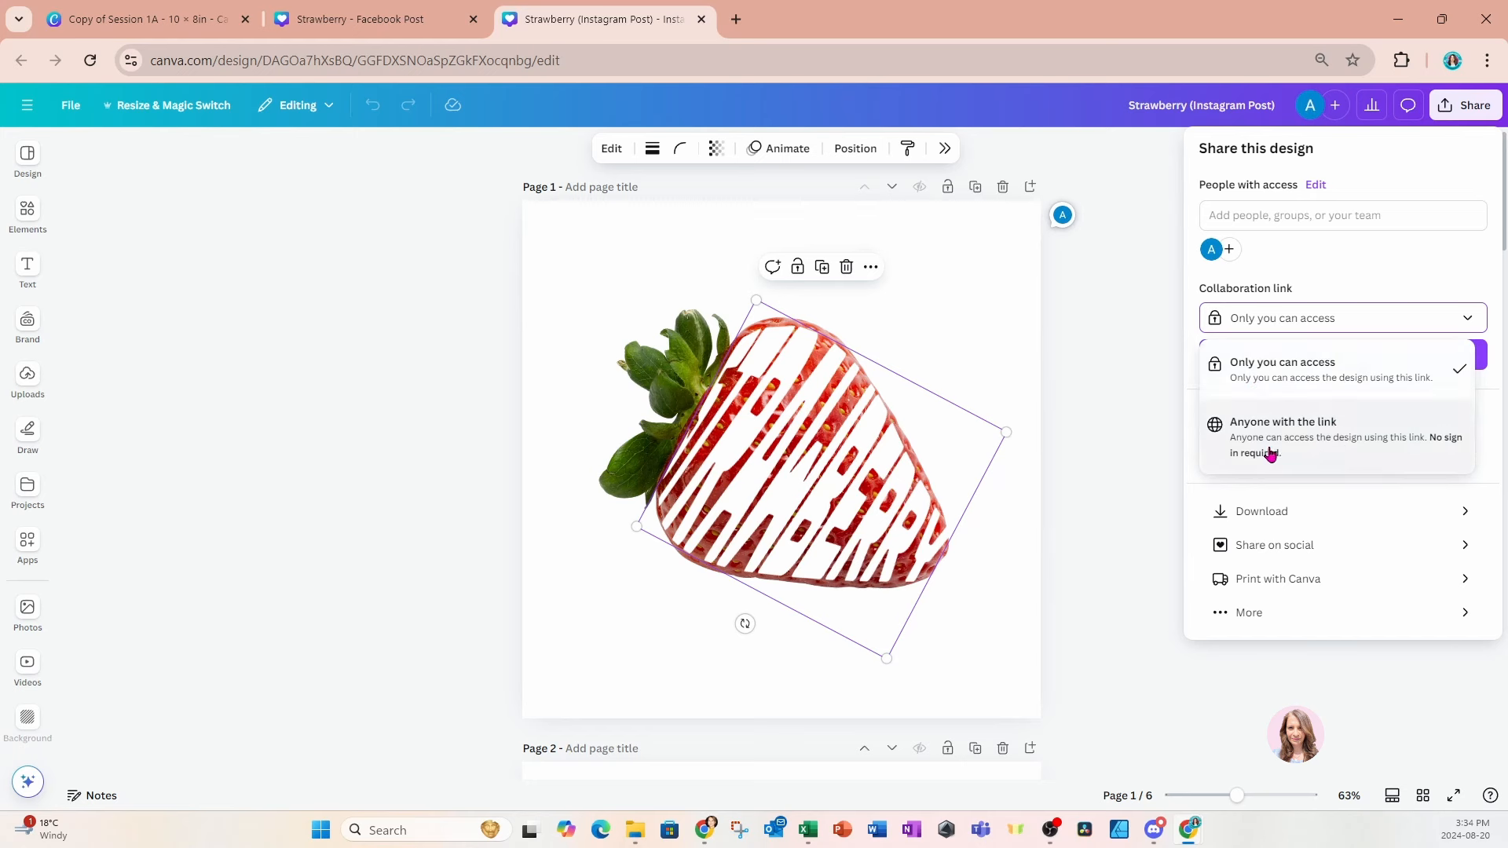
left_click(1307, 453)
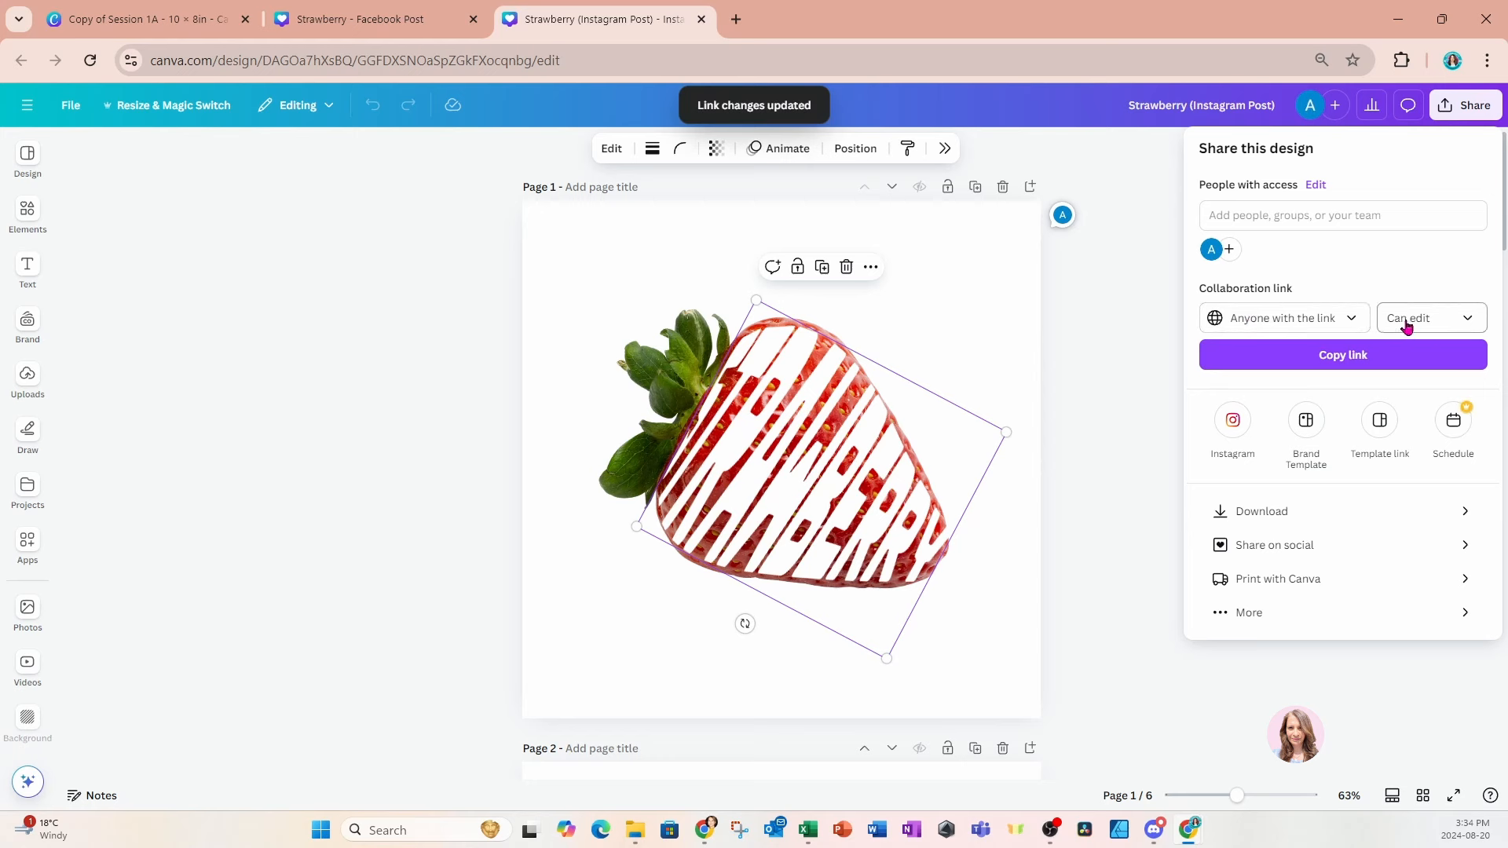
left_click(1464, 329)
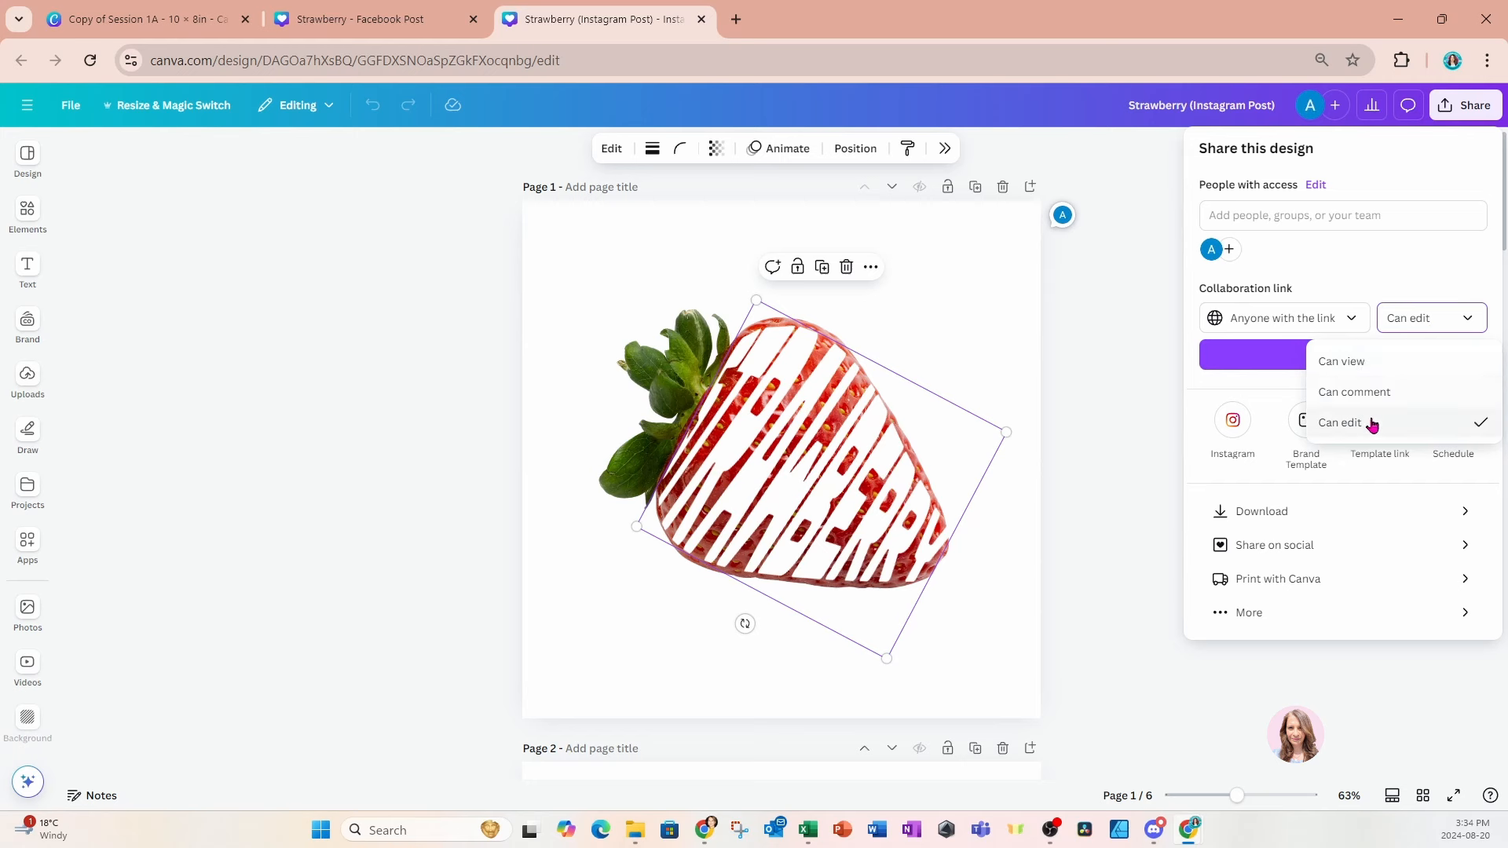
left_click(1406, 281)
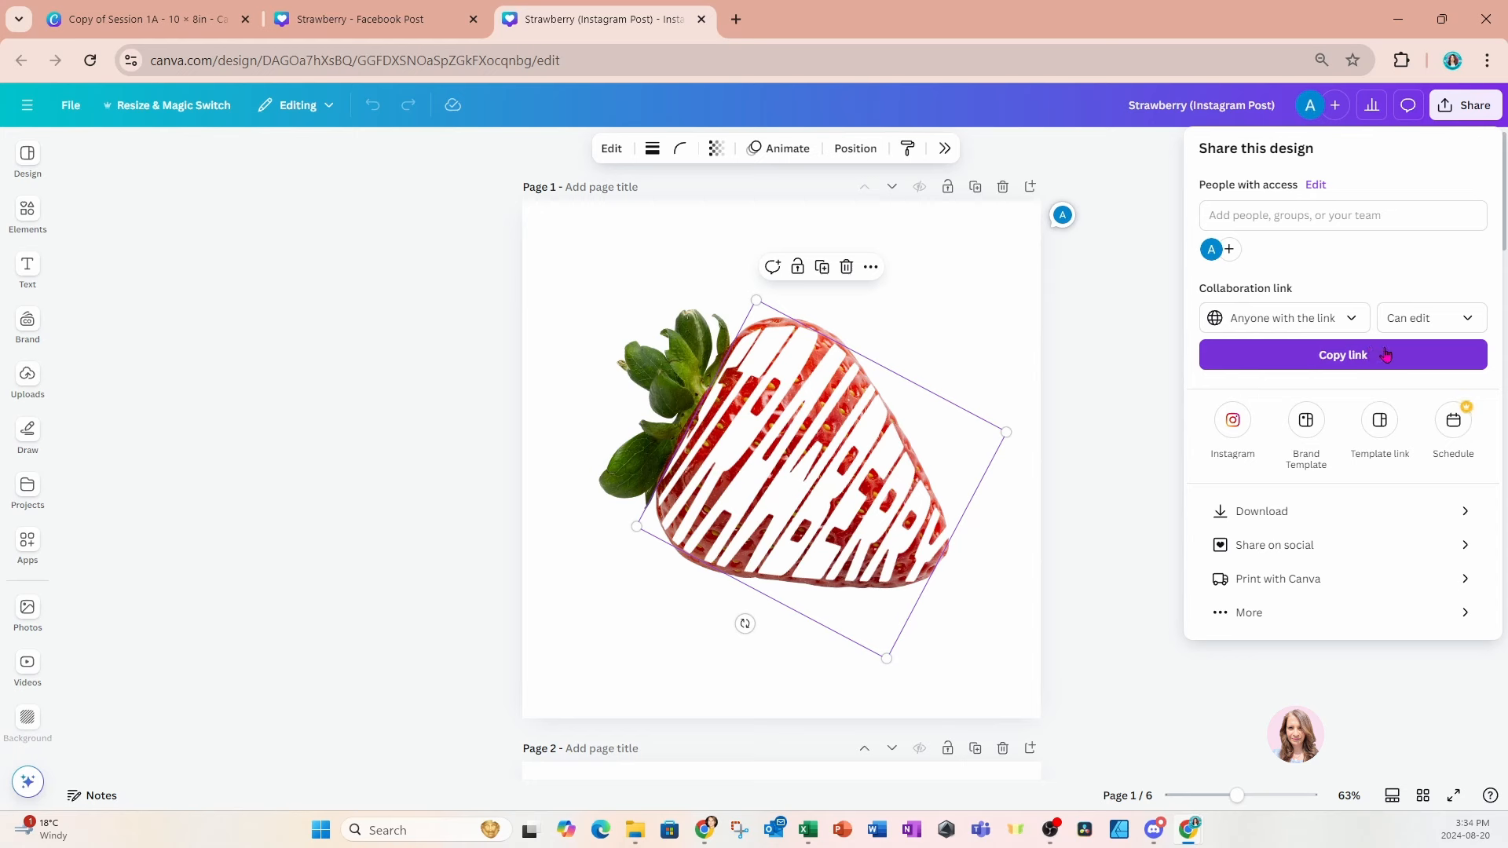
left_click(1372, 106)
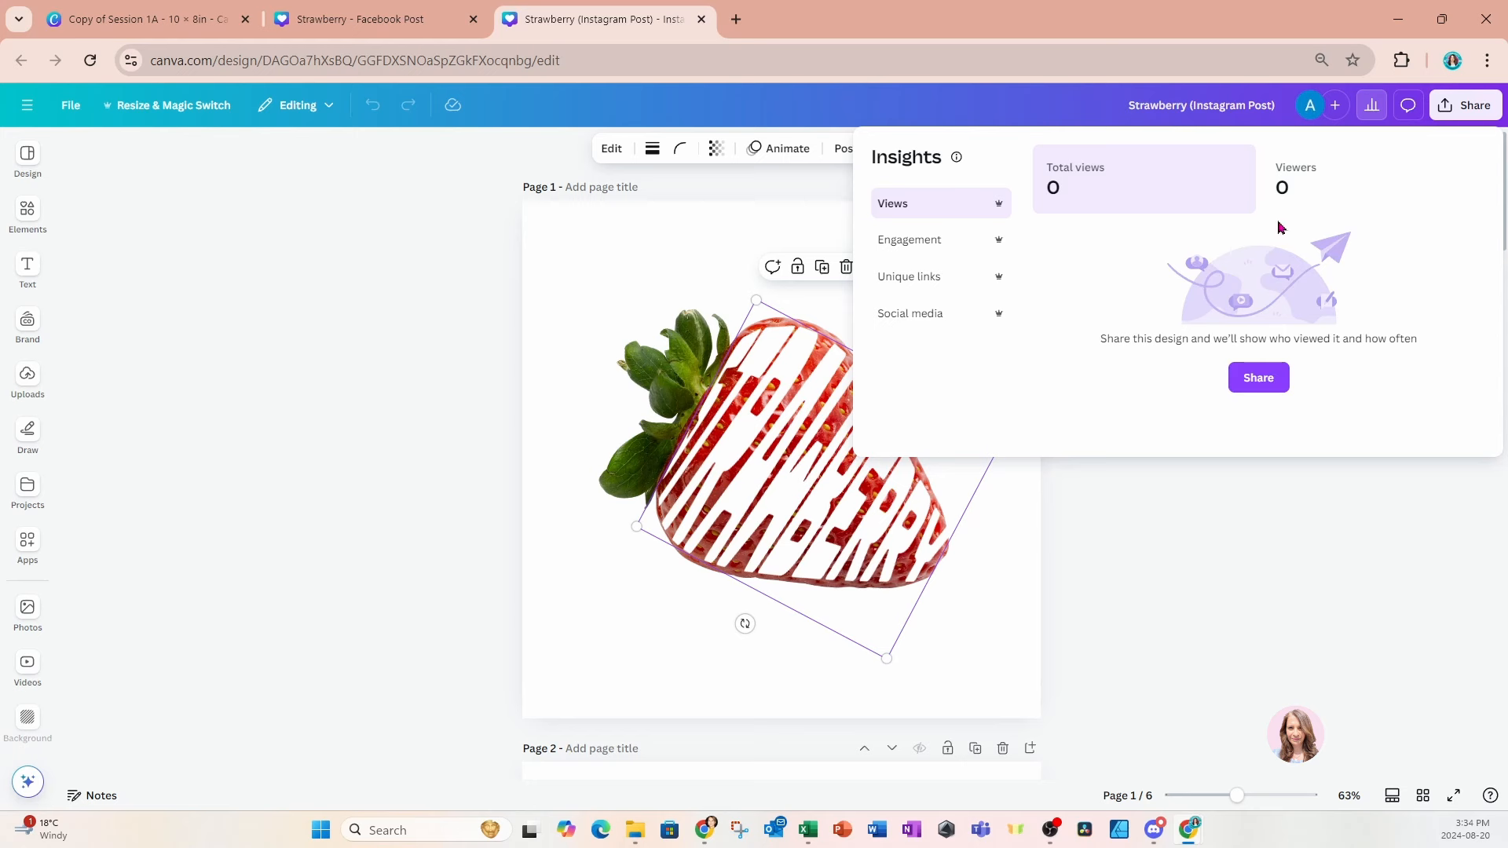
Step: Open the Comments panel, check its Current page filter options, then close it
left_click(1407, 107)
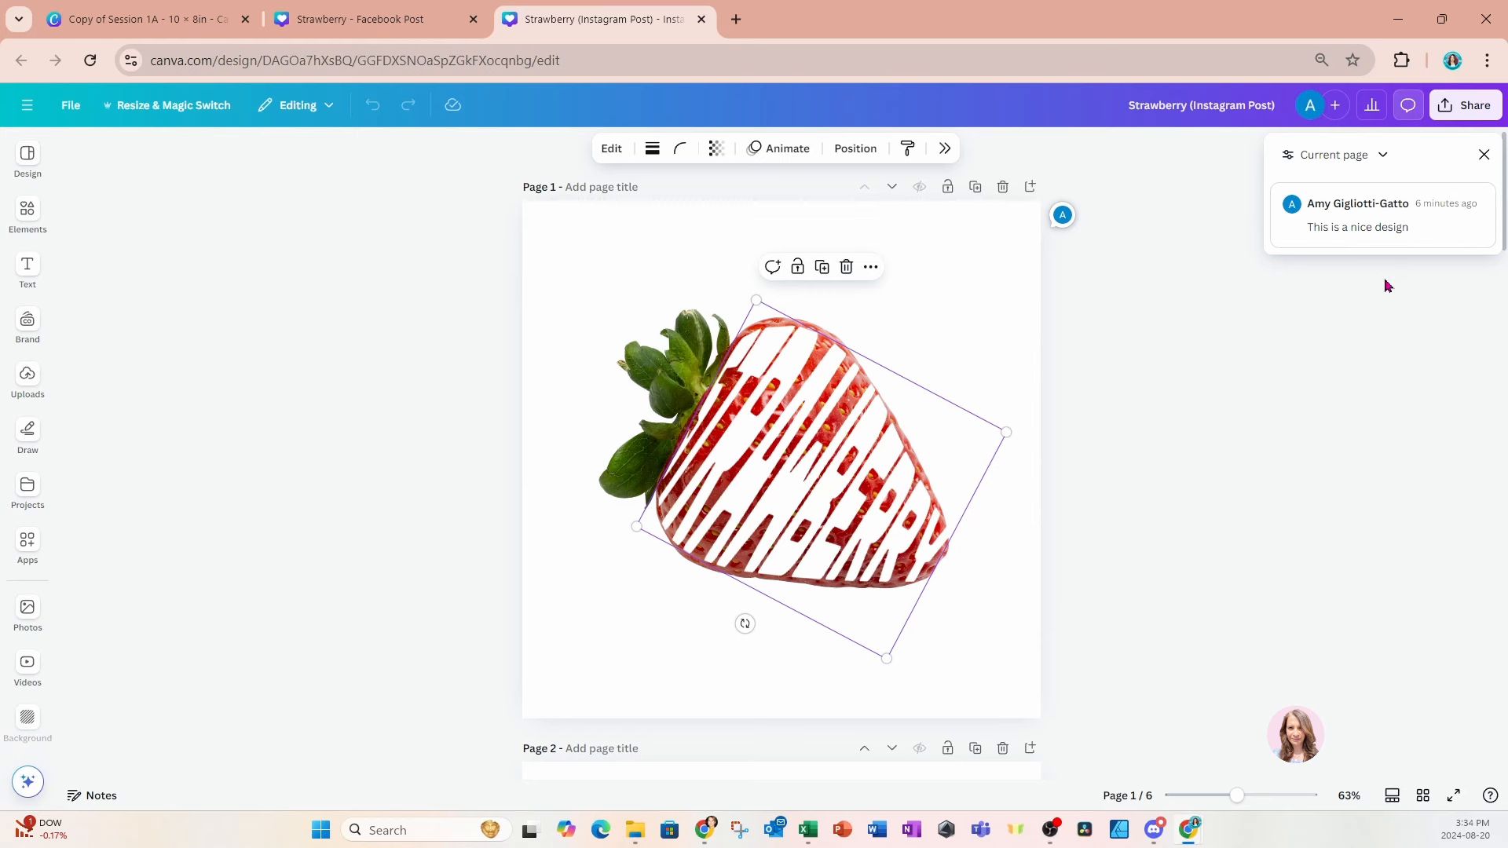
left_click(1387, 157)
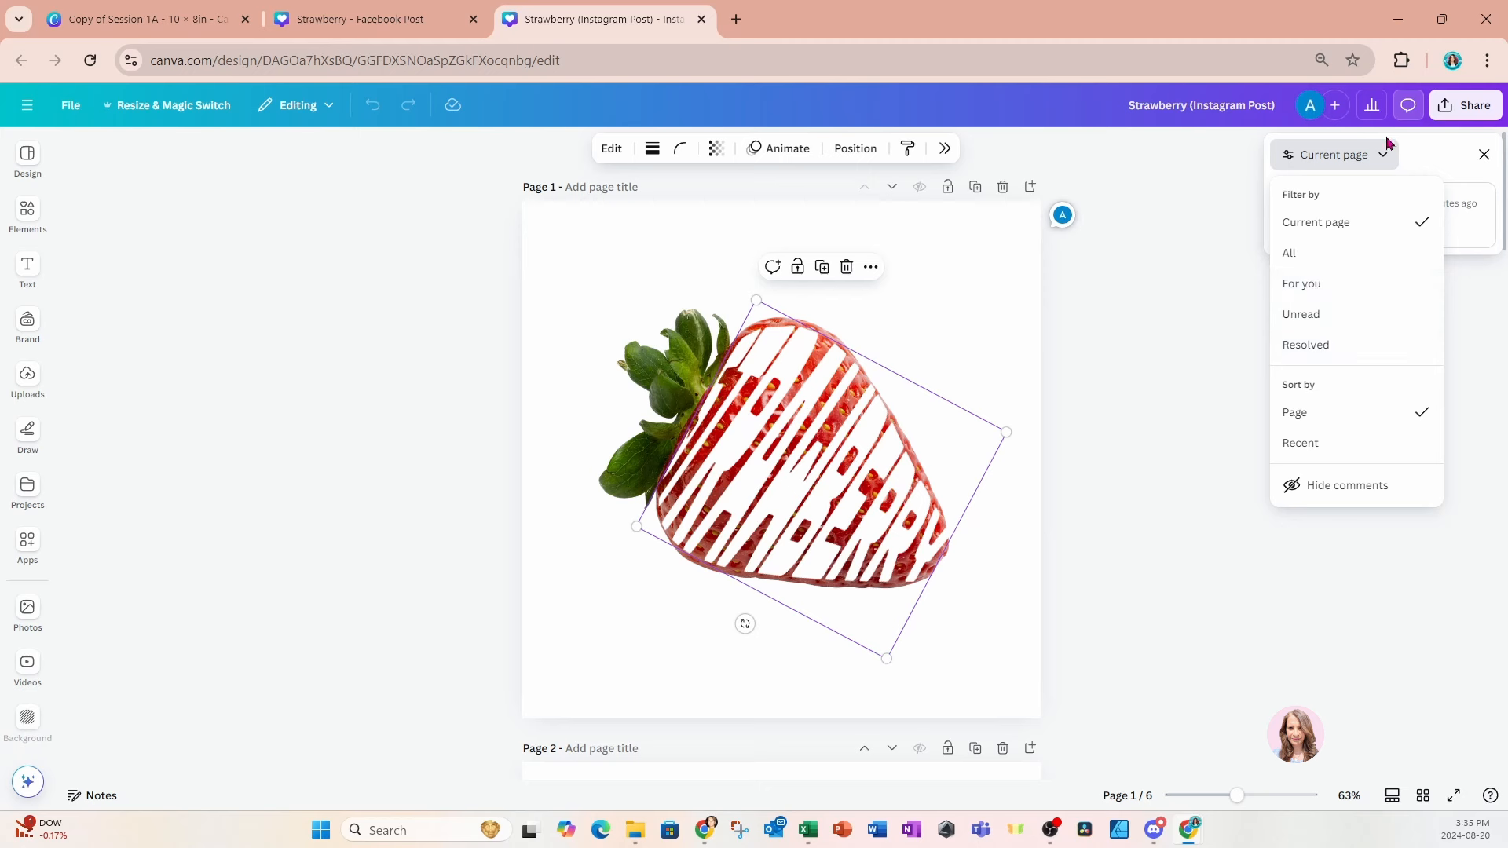
left_click(1408, 108)
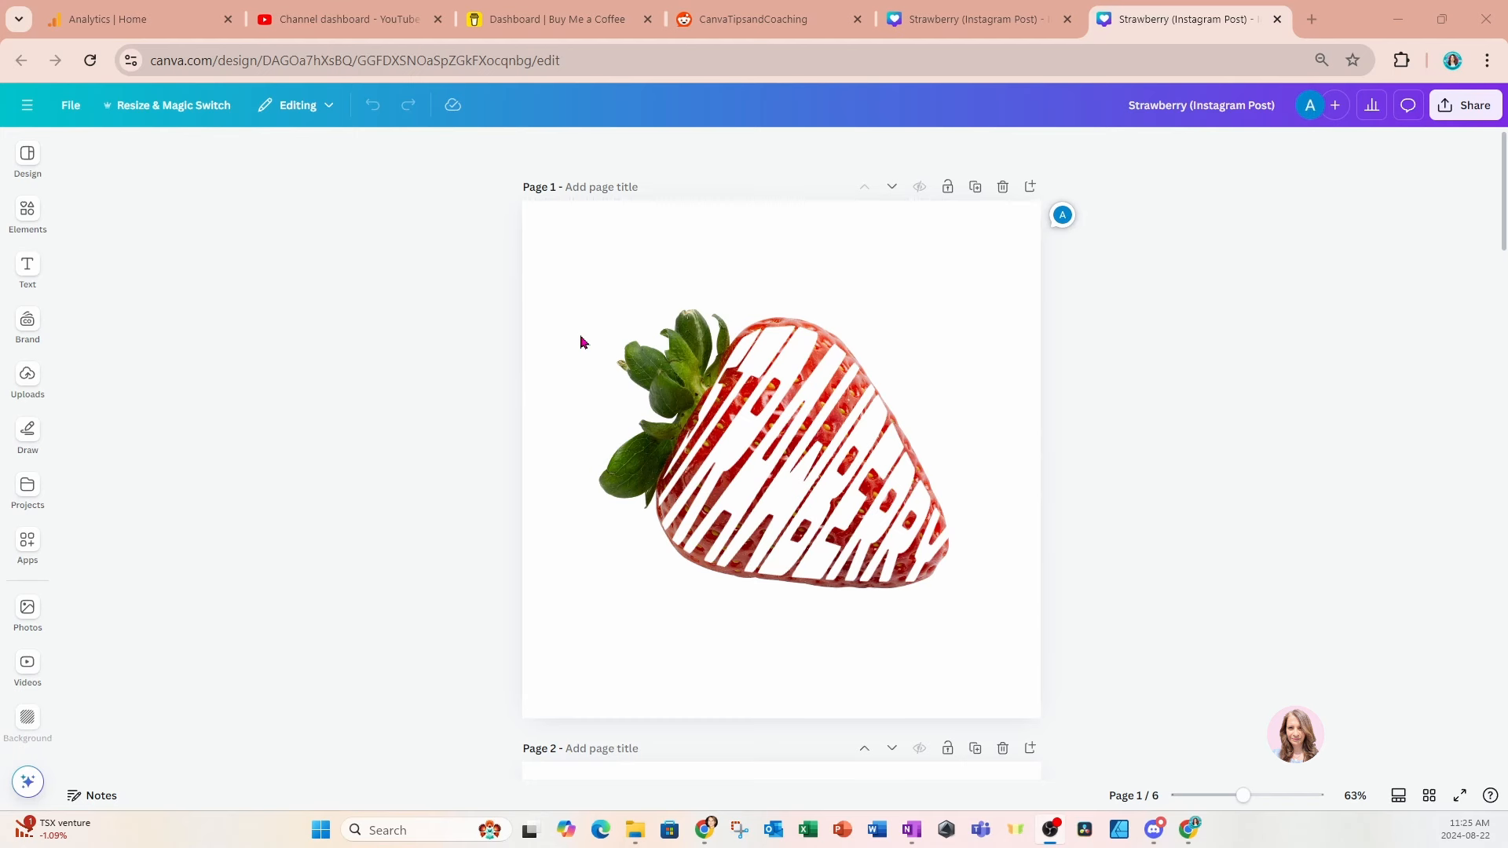
Step: Open Share, view More ways to publish, then return to Share this design
left_click(1469, 110)
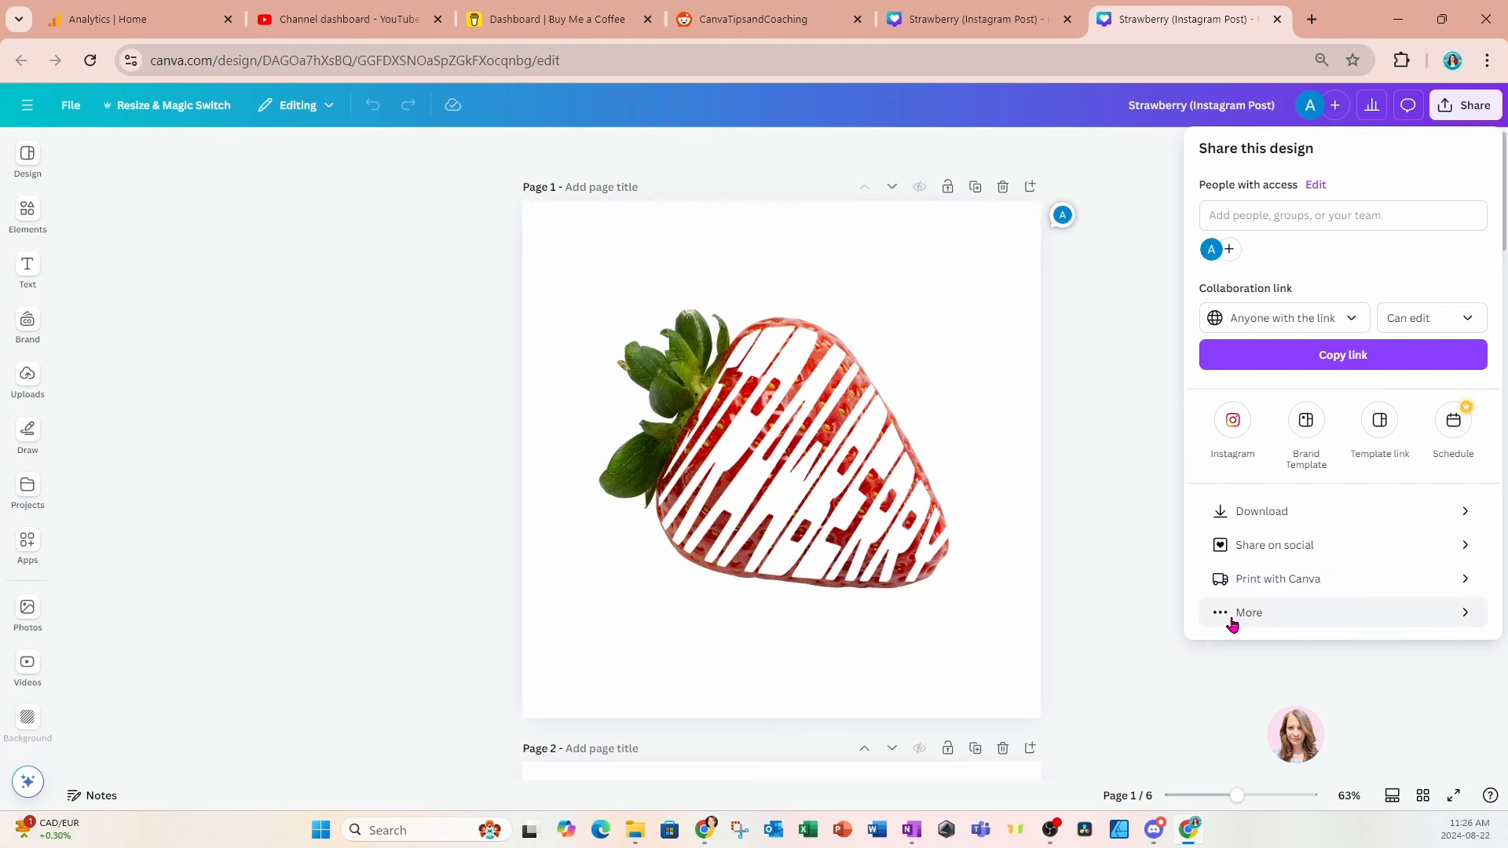
left_click(1260, 625)
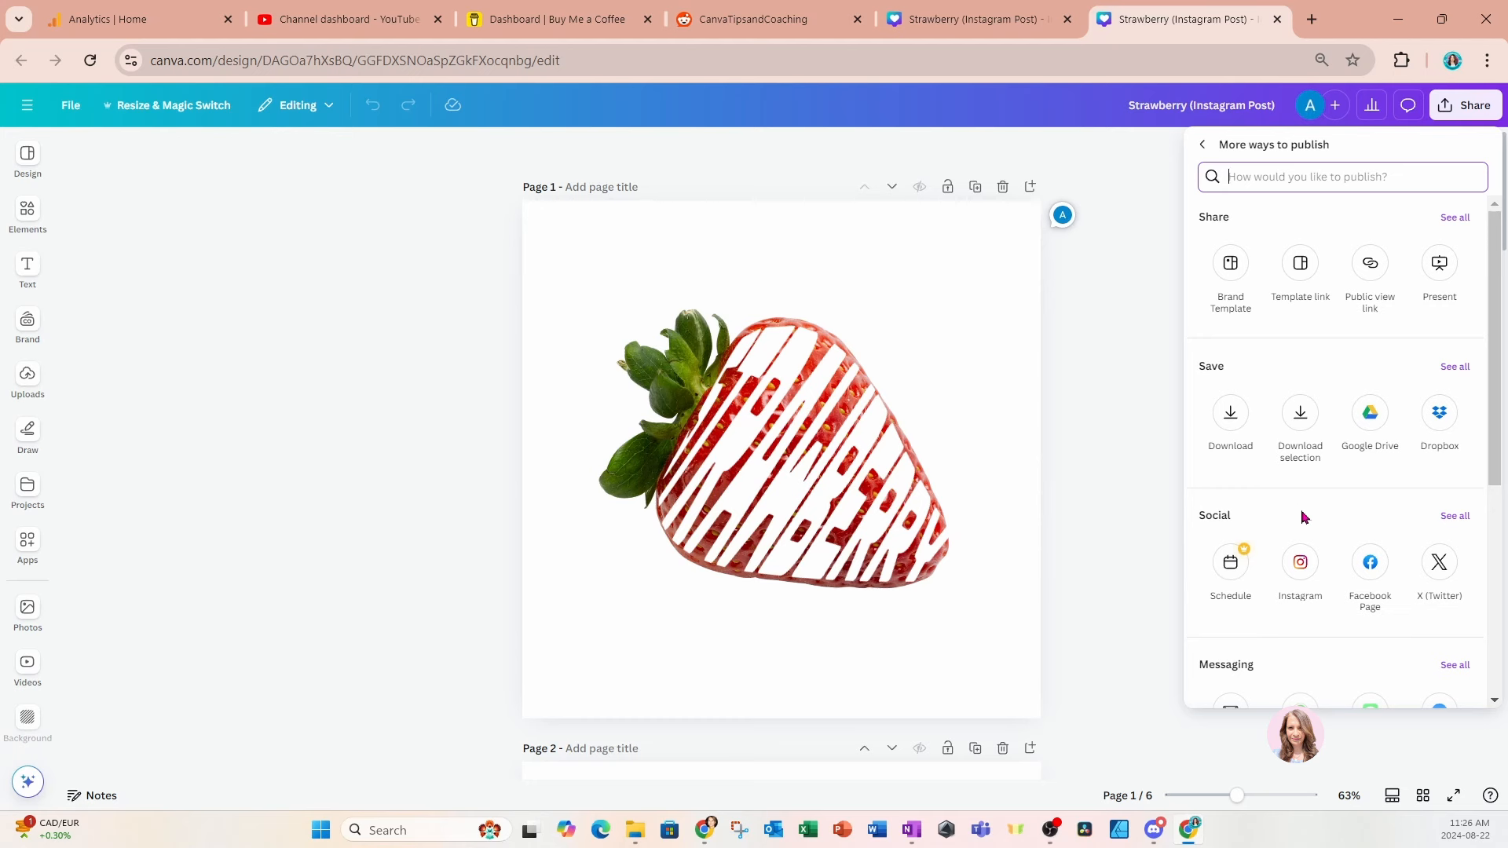
left_click(1204, 145)
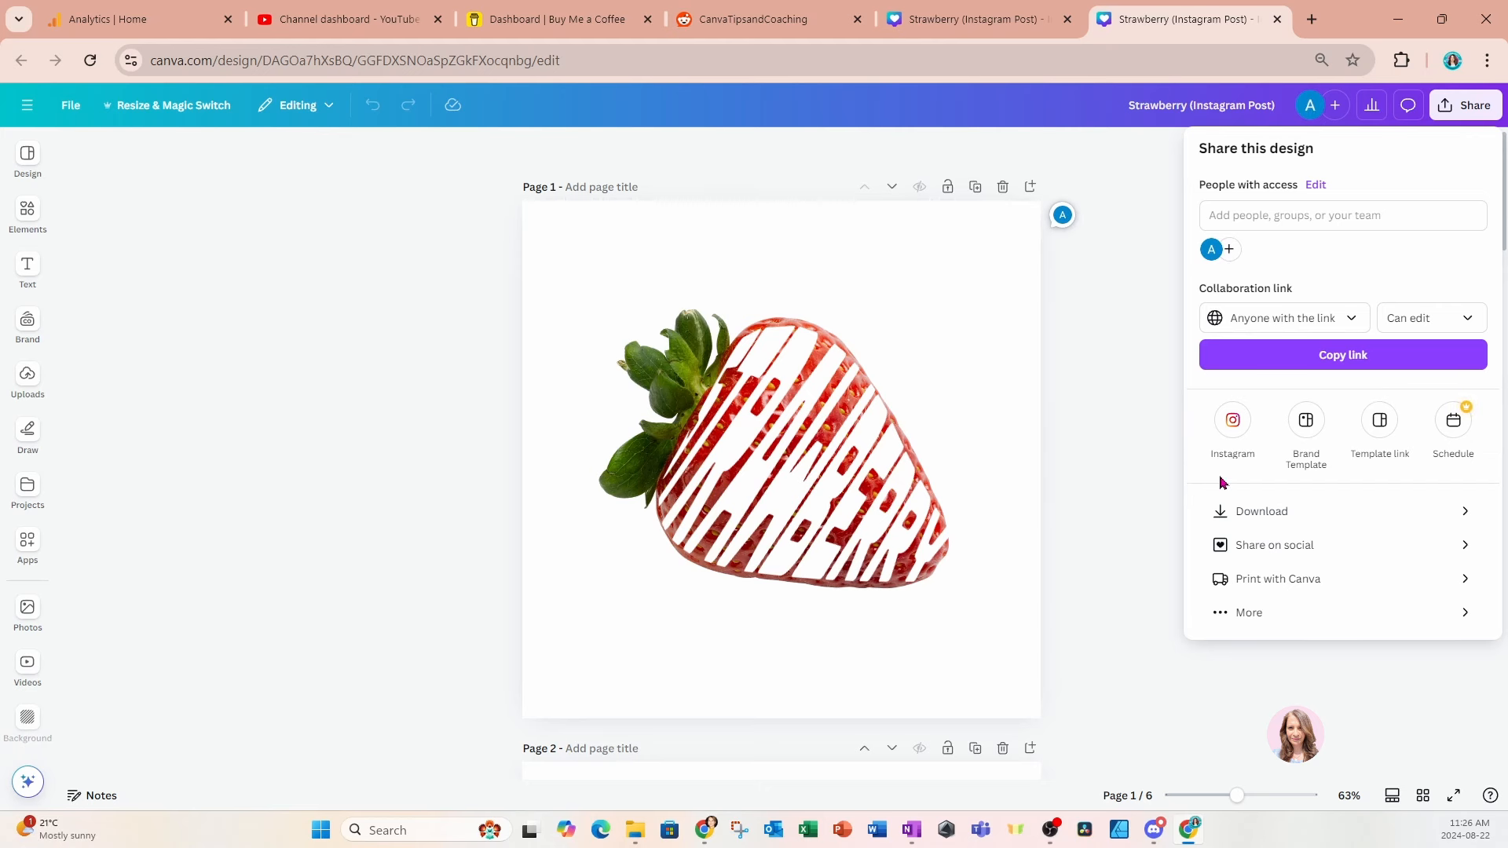
Step: Open Download settings (PNG, 1080 × 1080 px) and confirm all 6 pages are selected
left_click(1245, 524)
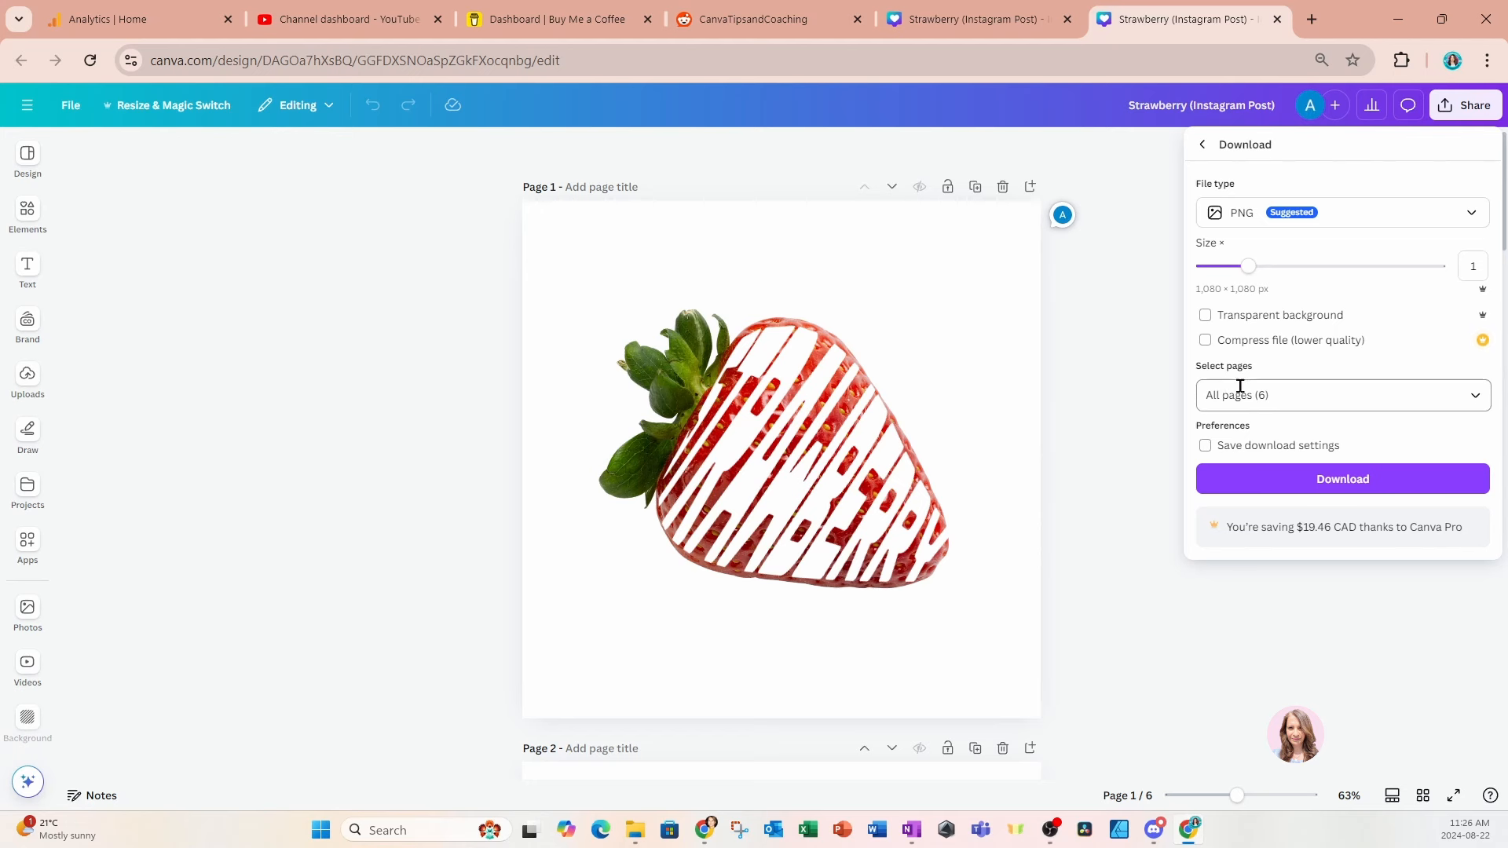
left_click(1476, 401)
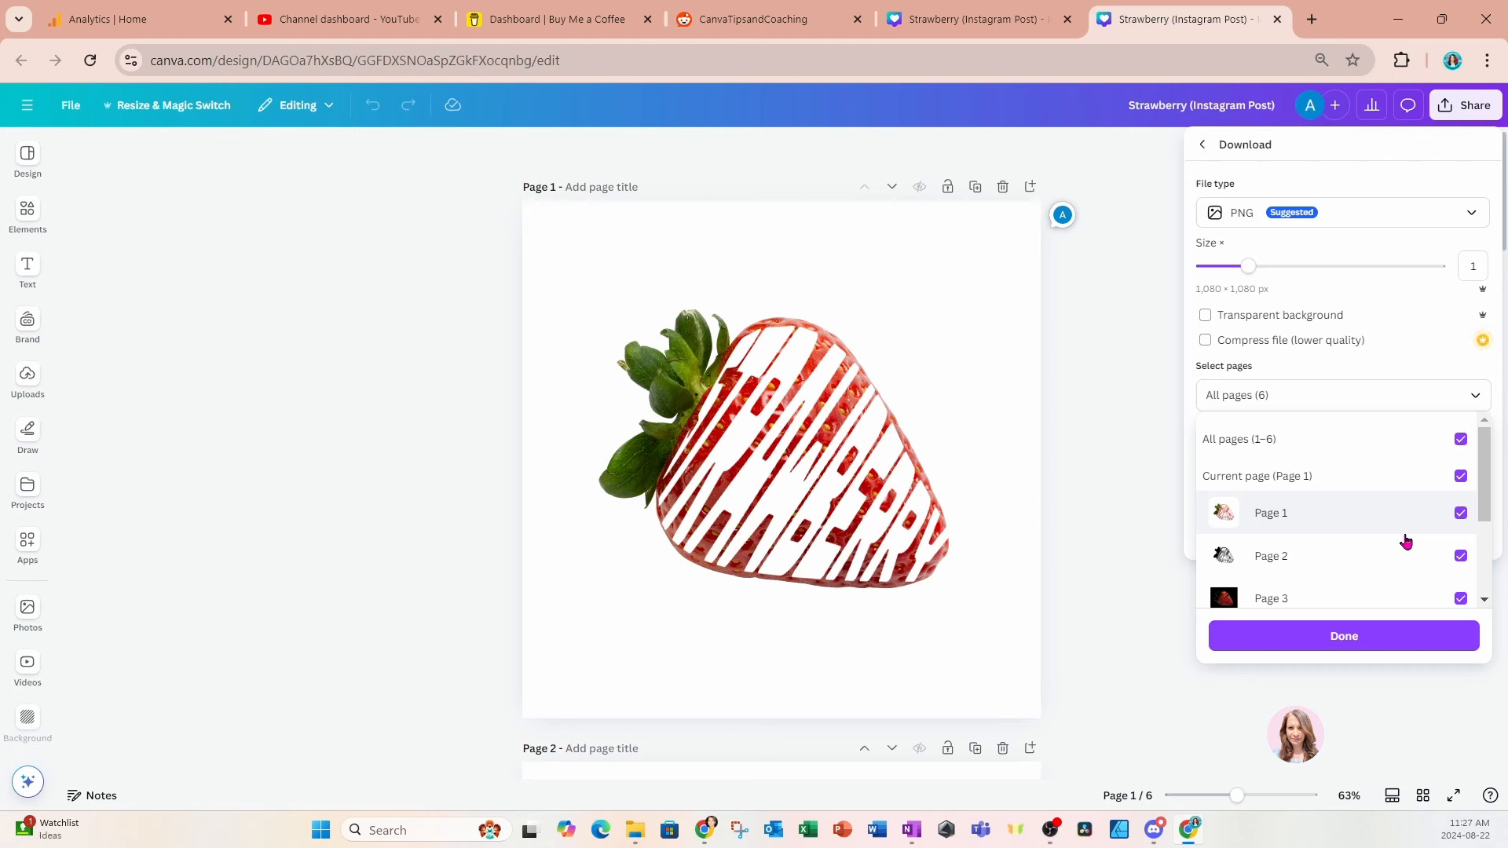
left_click(1397, 634)
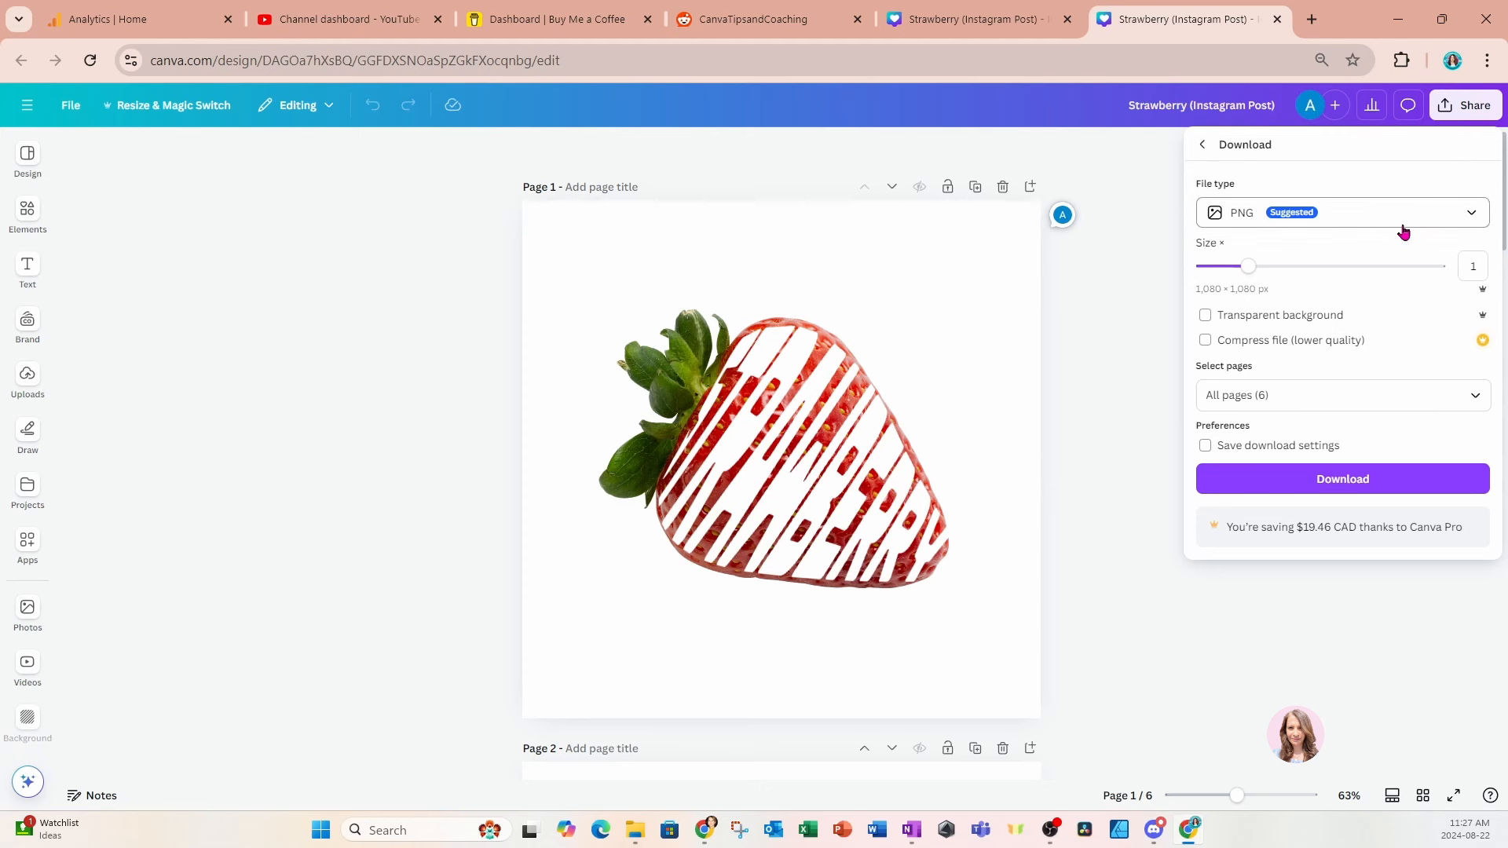
Step: Review the JPG, PNG, PDF, SVG, MP4 and GIF export formats, keep PNG, and exit the download settings
left_click(1467, 223)
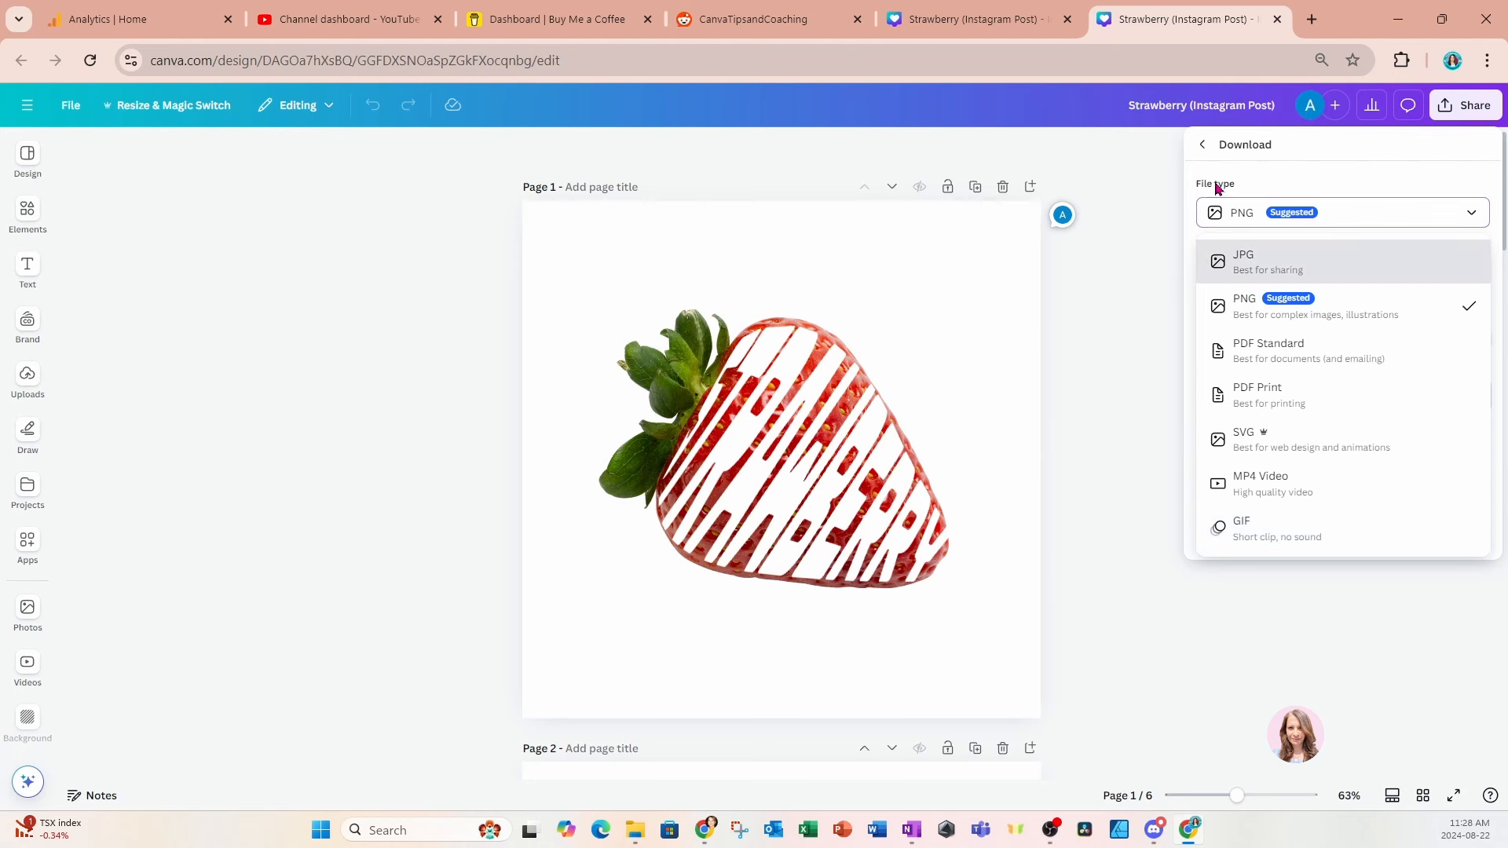
left_click(1202, 146)
left_click(1202, 146)
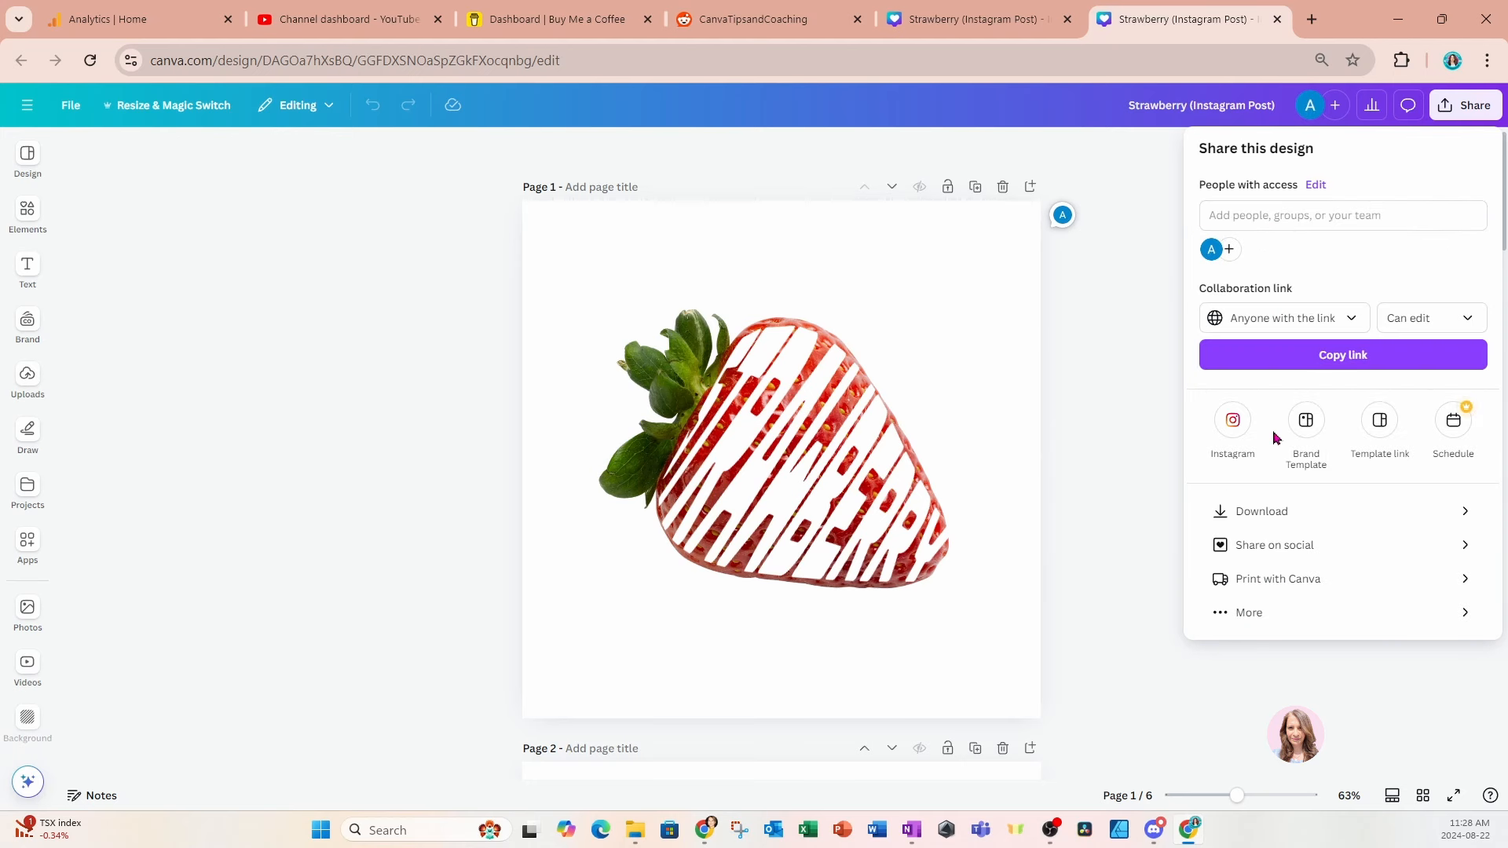
Step: Look over the social media sharing destinations, then browse the Print with Canva product catalog
left_click(1226, 558)
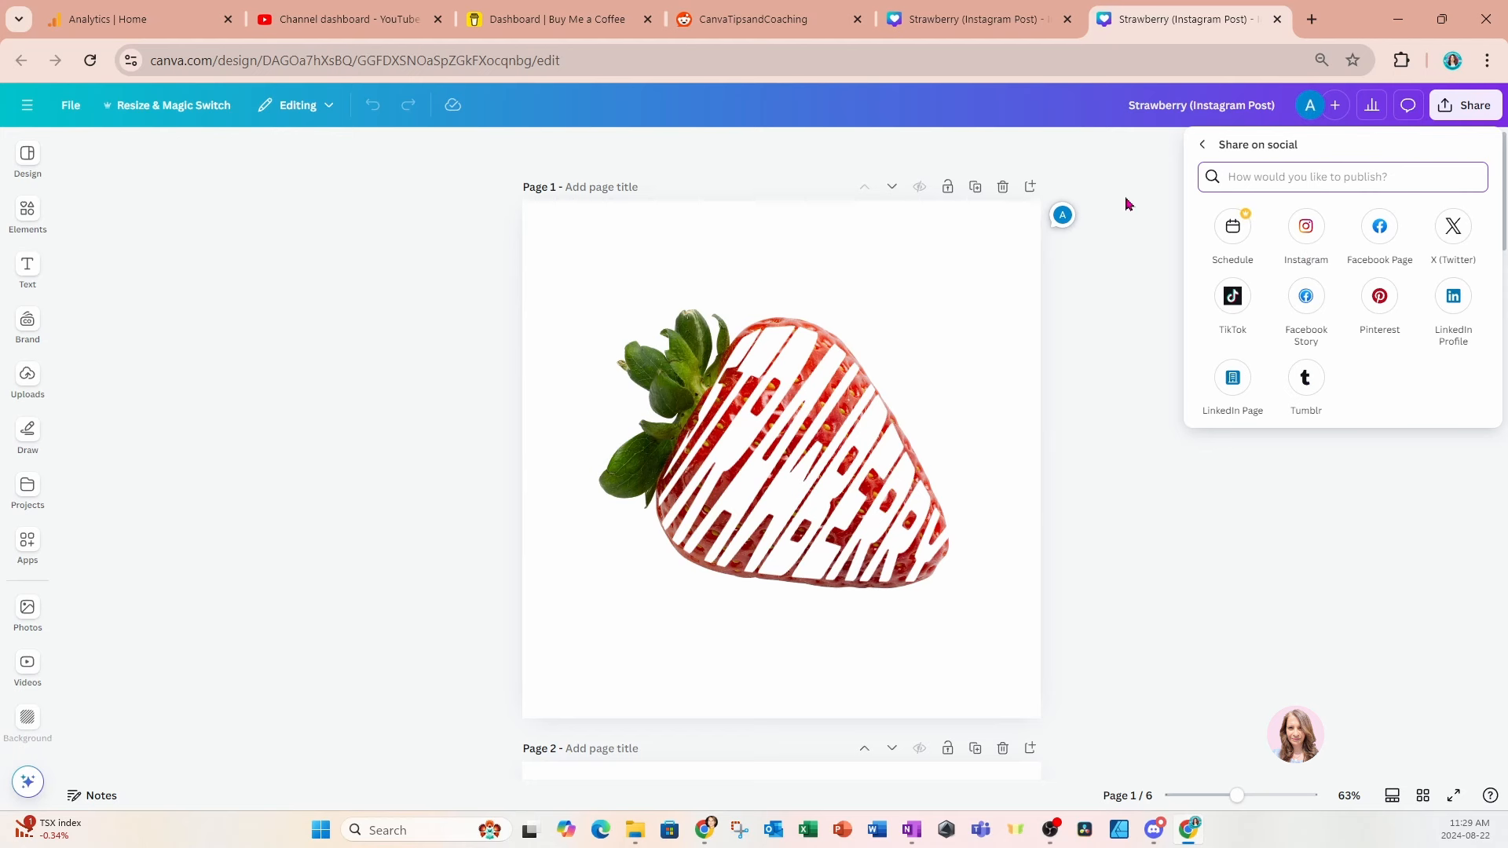
left_click(1201, 146)
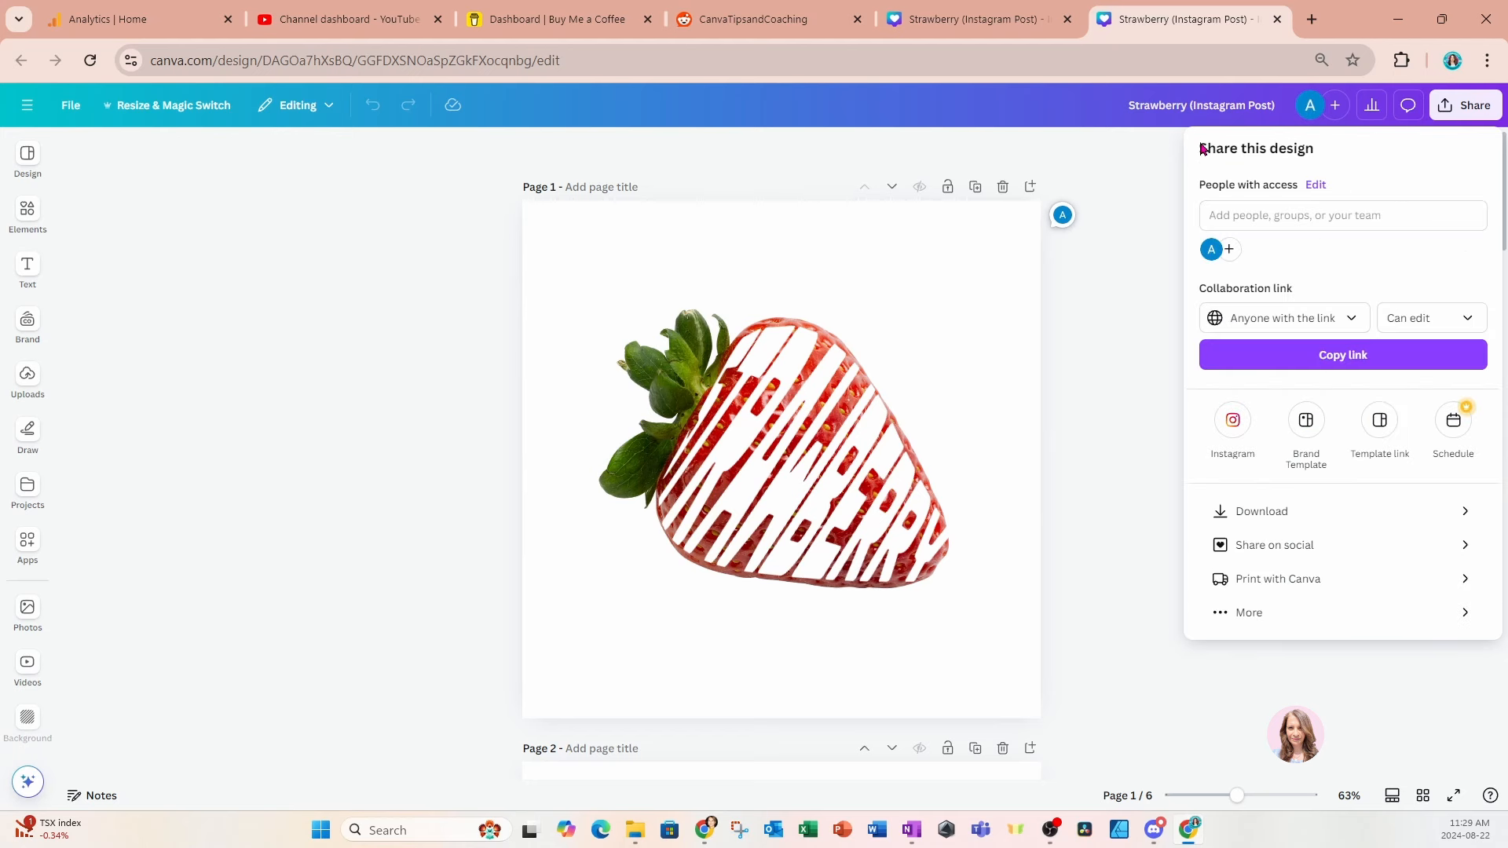
left_click(1277, 581)
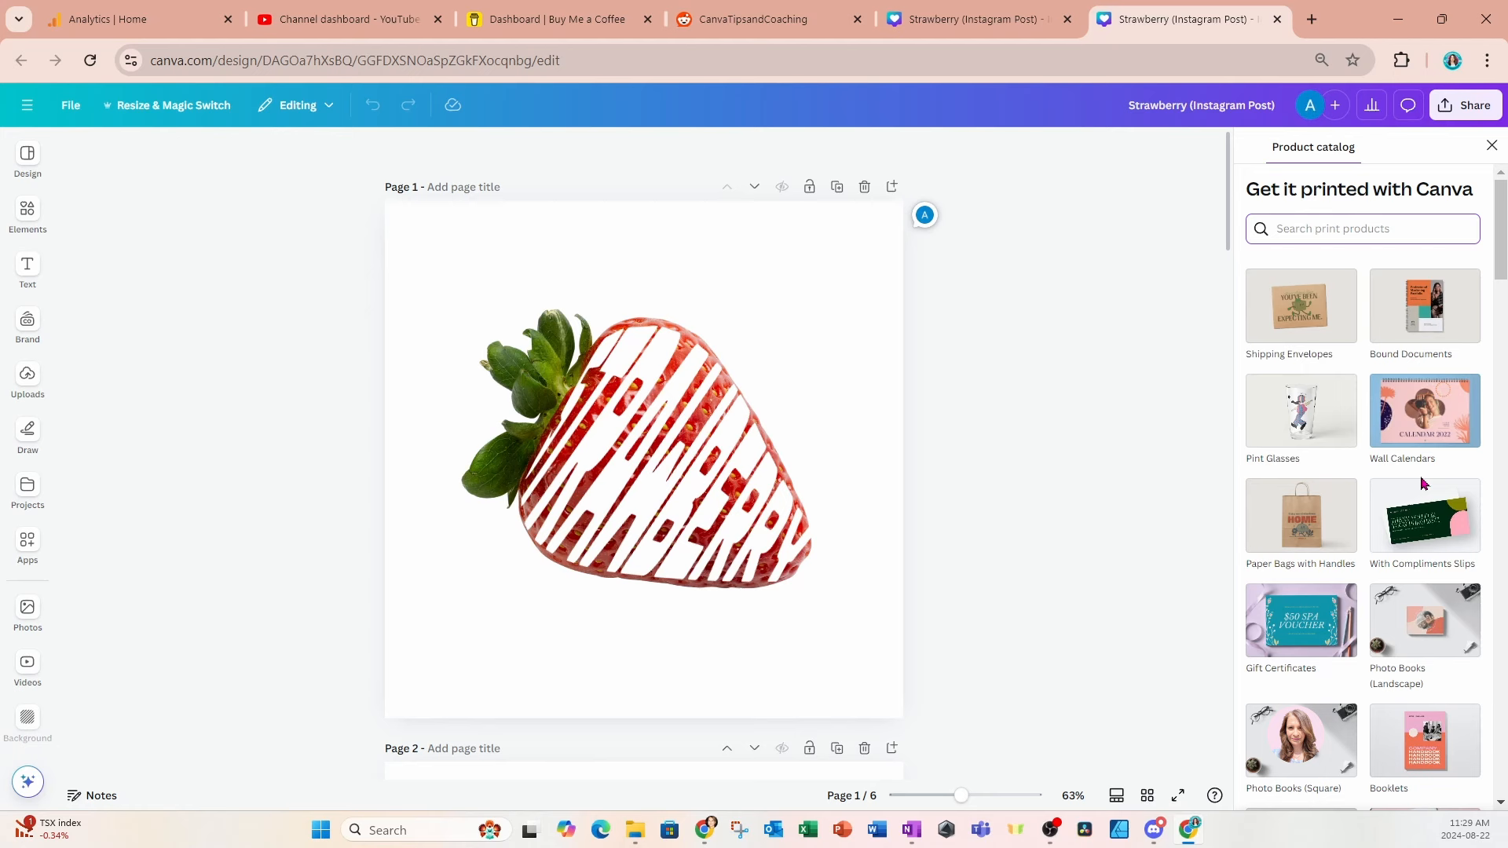
left_click(1491, 146)
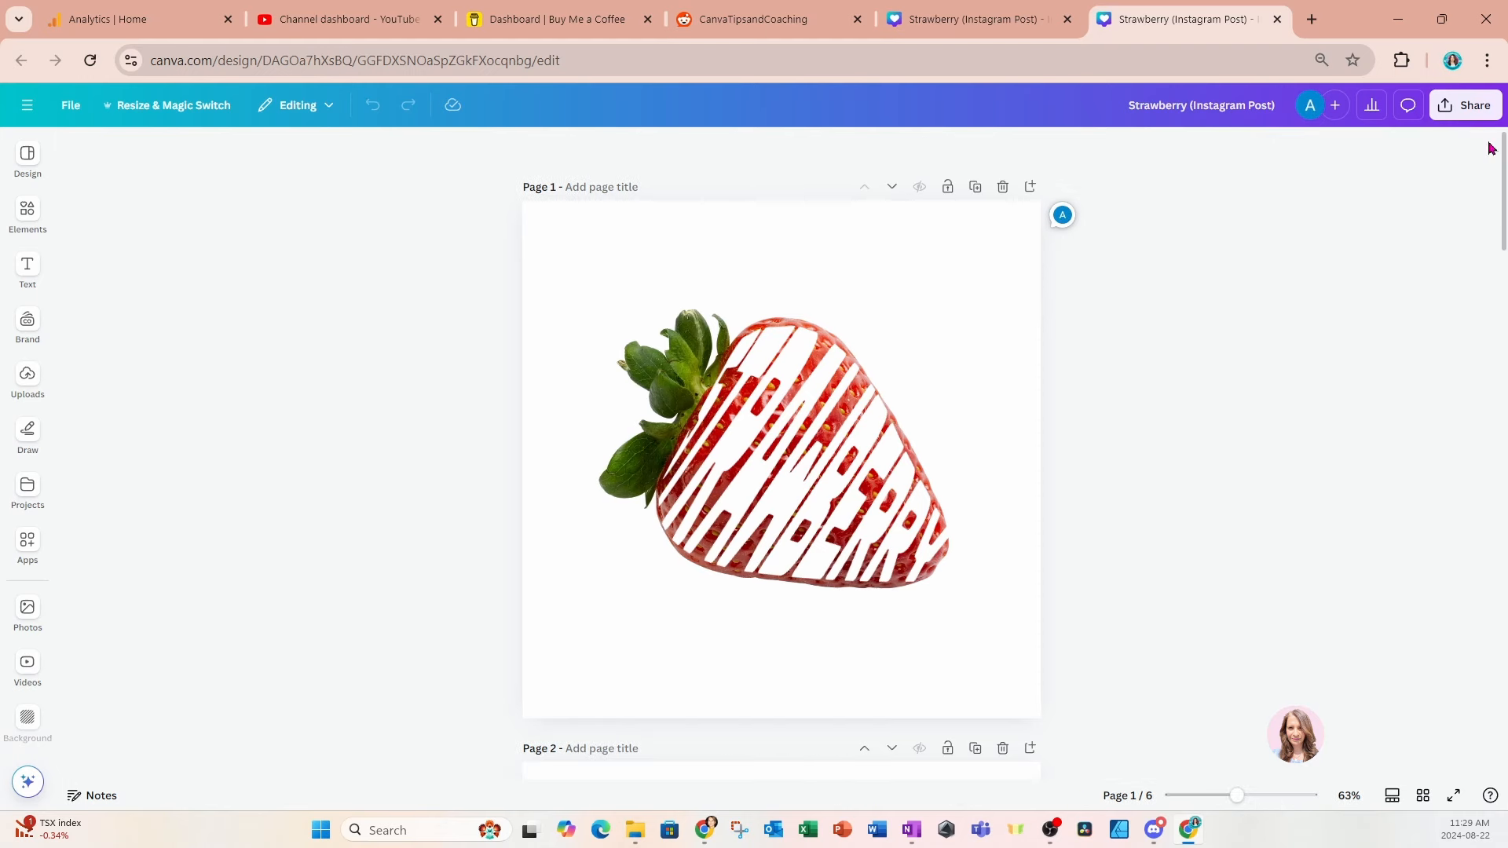
left_click(1468, 106)
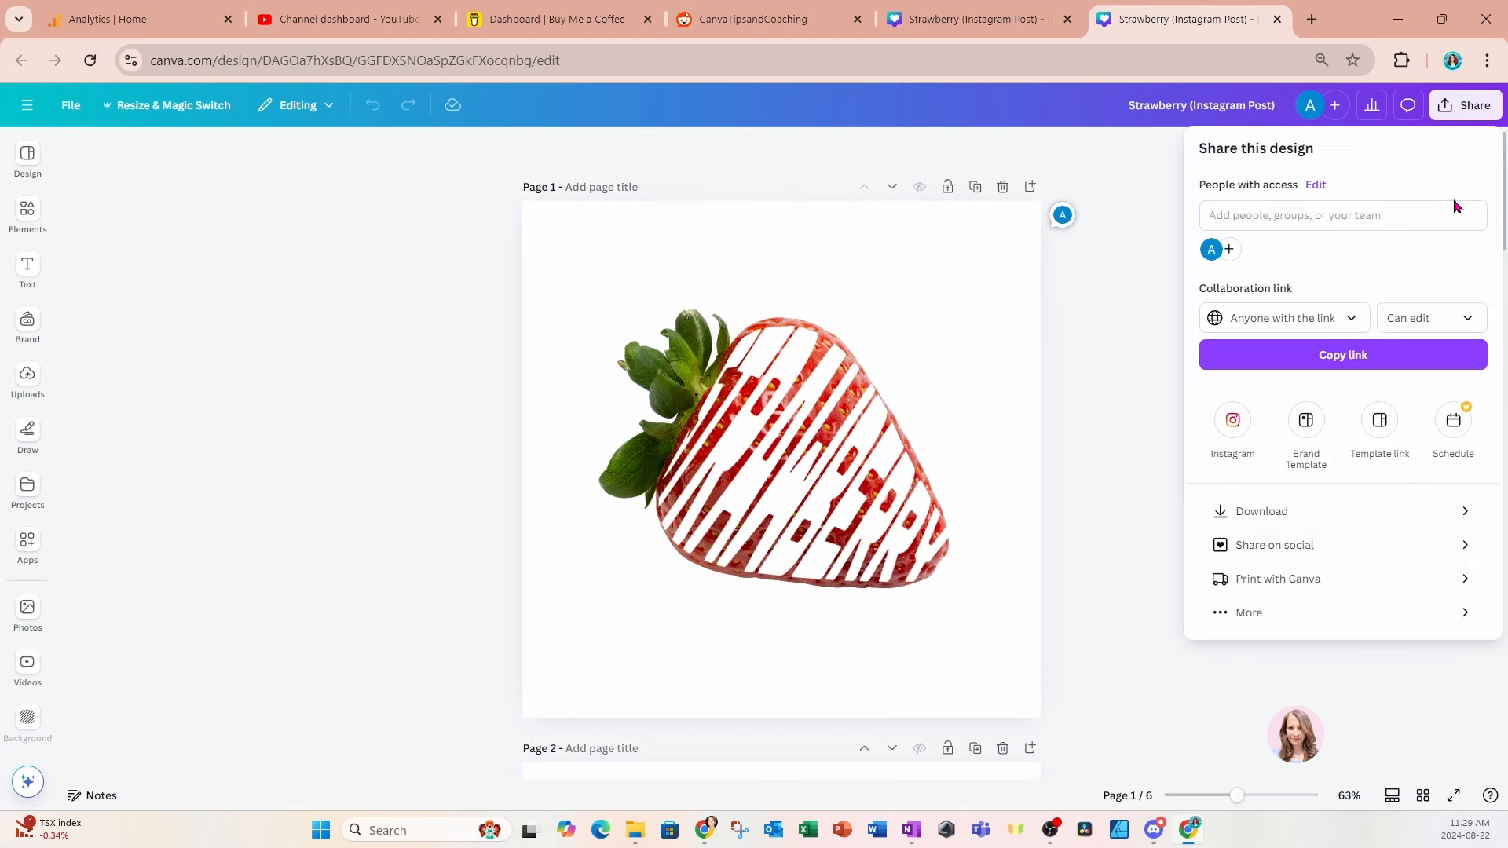
left_click(1221, 613)
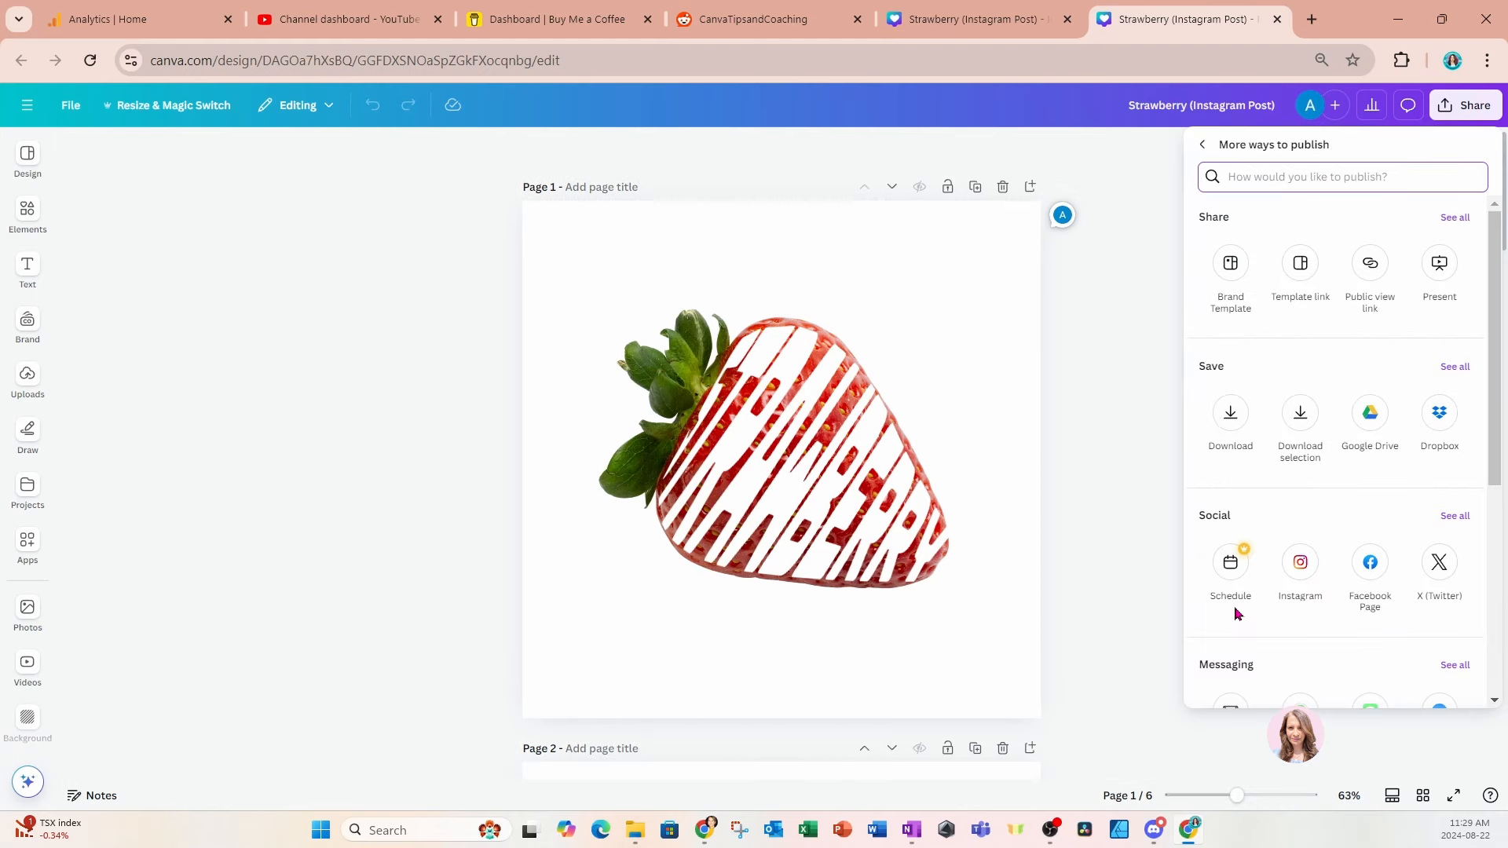
scroll(1280, 299, "down", 3)
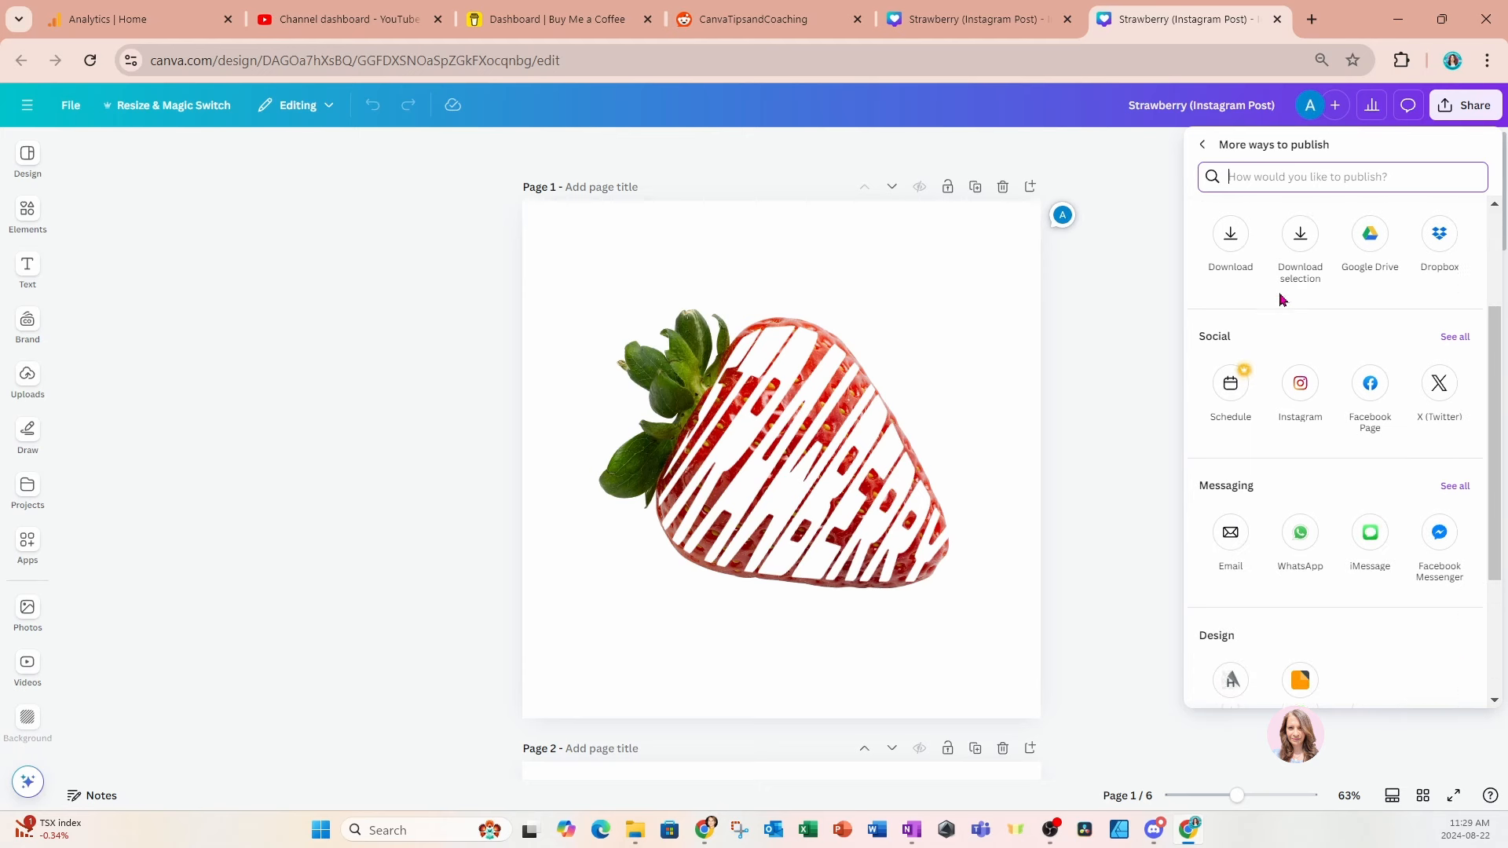
scroll(1280, 298, "down", 3)
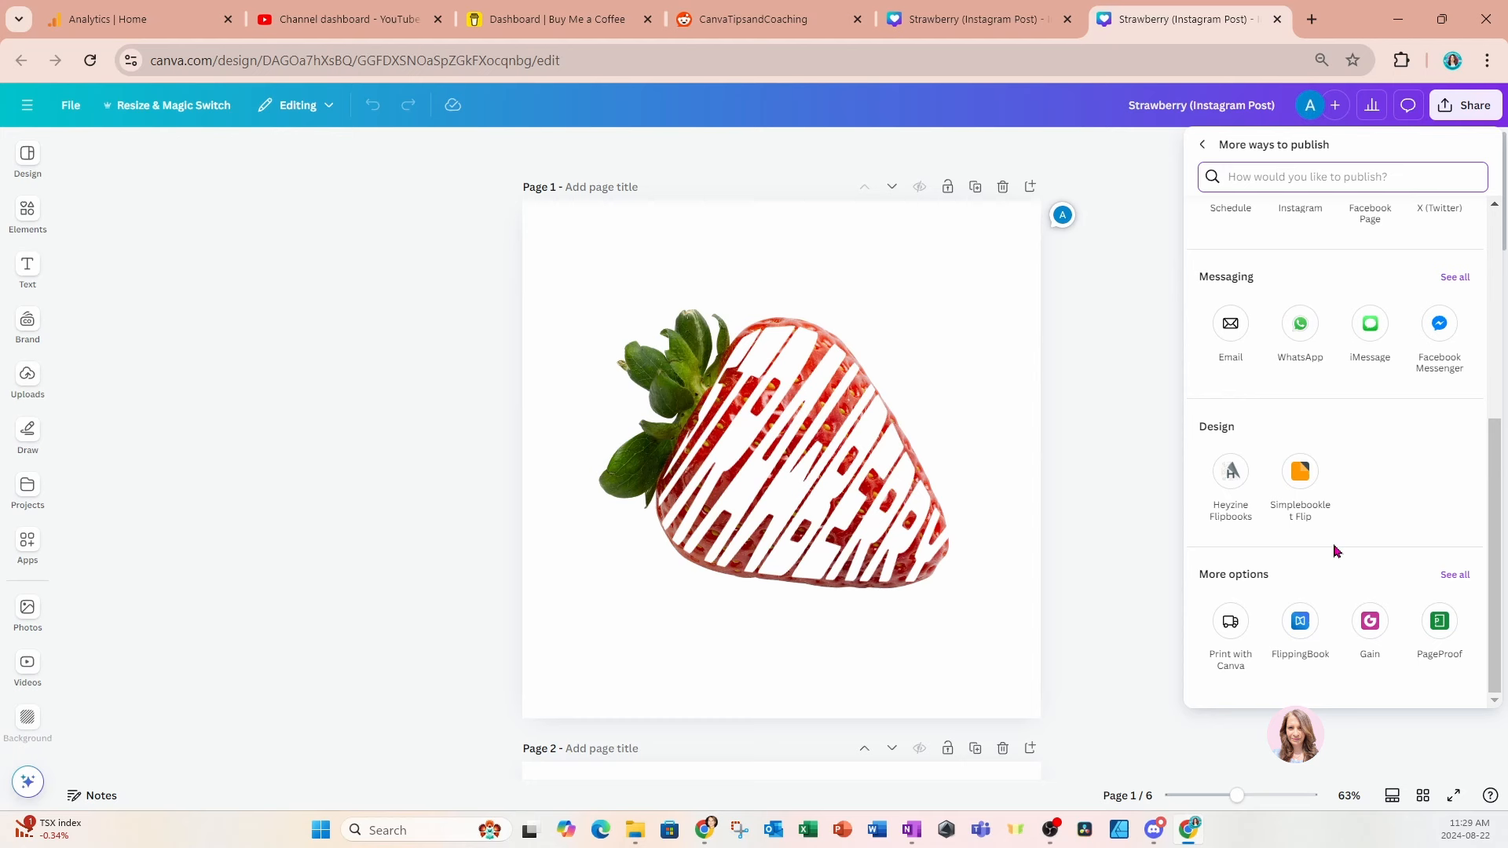
scroll(1334, 550, "up", 5)
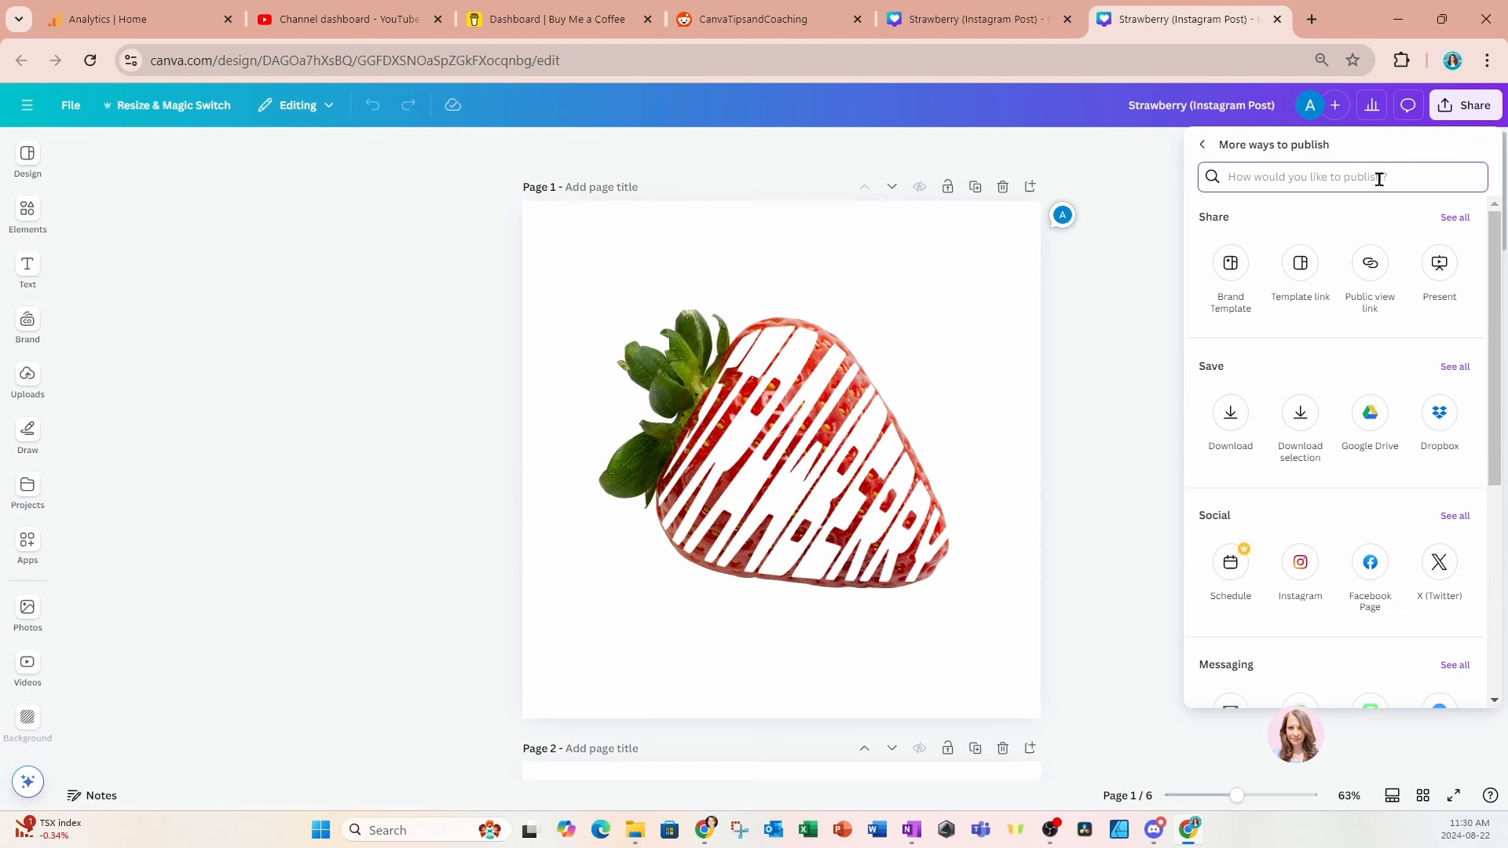
left_click(1201, 144)
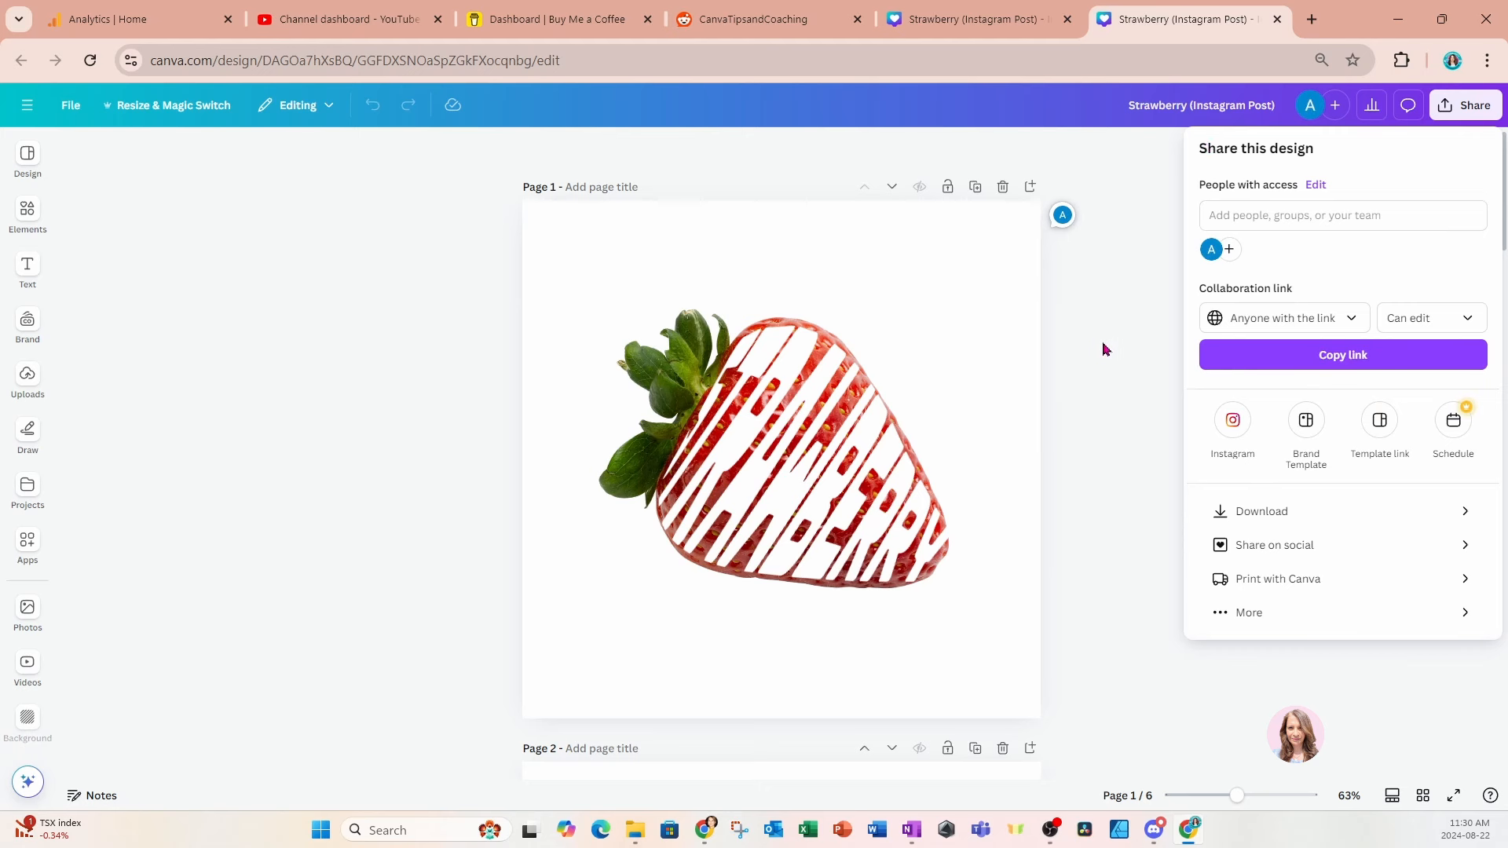
left_click(1121, 296)
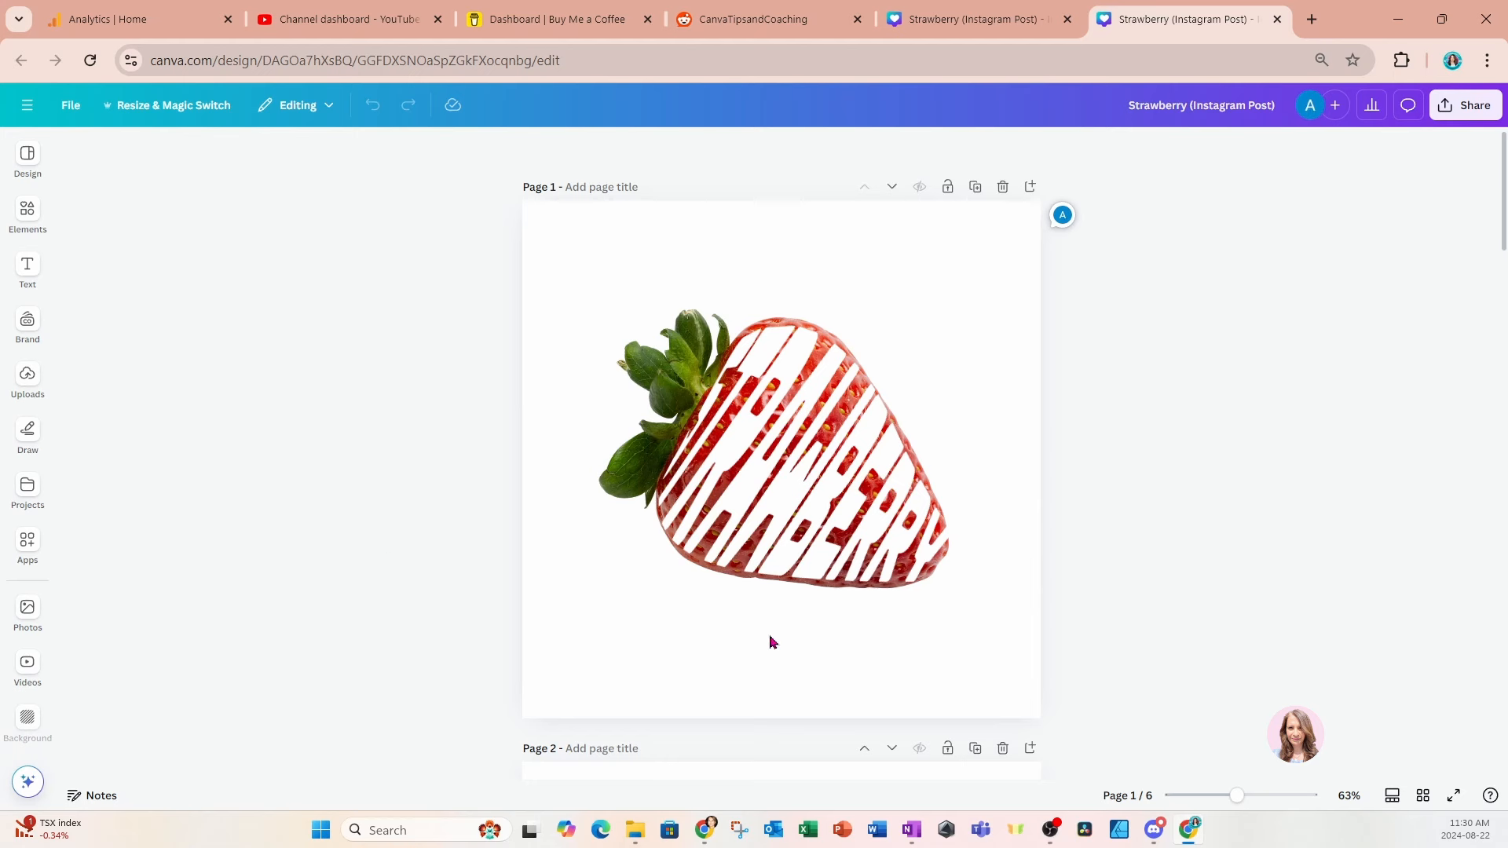
left_click(1447, 112)
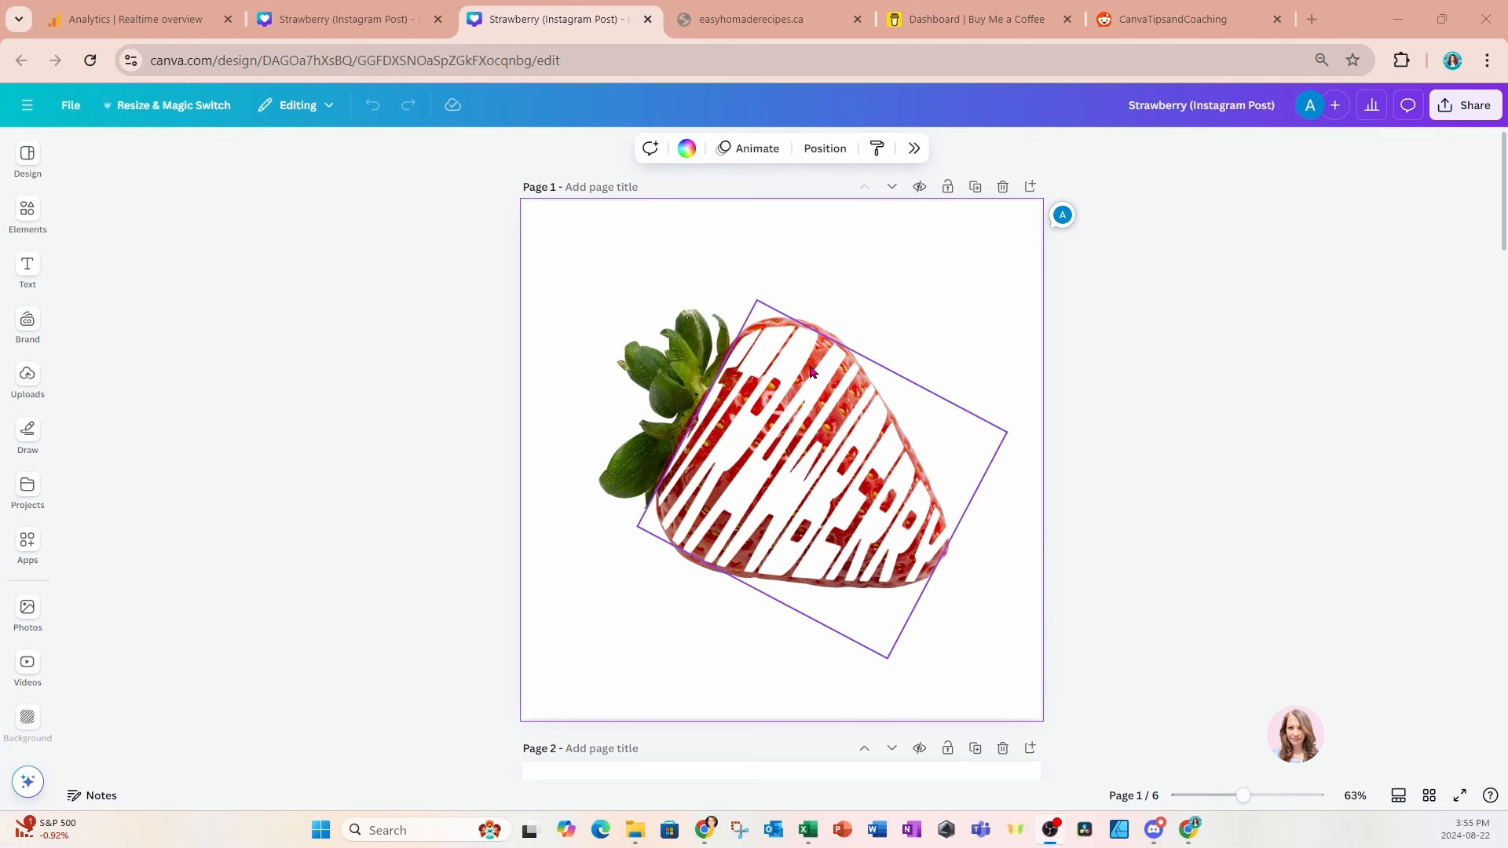
Step: Select the cut-out lettering, the strawberry photo, the lettering again, and finally the page
left_click(811, 372)
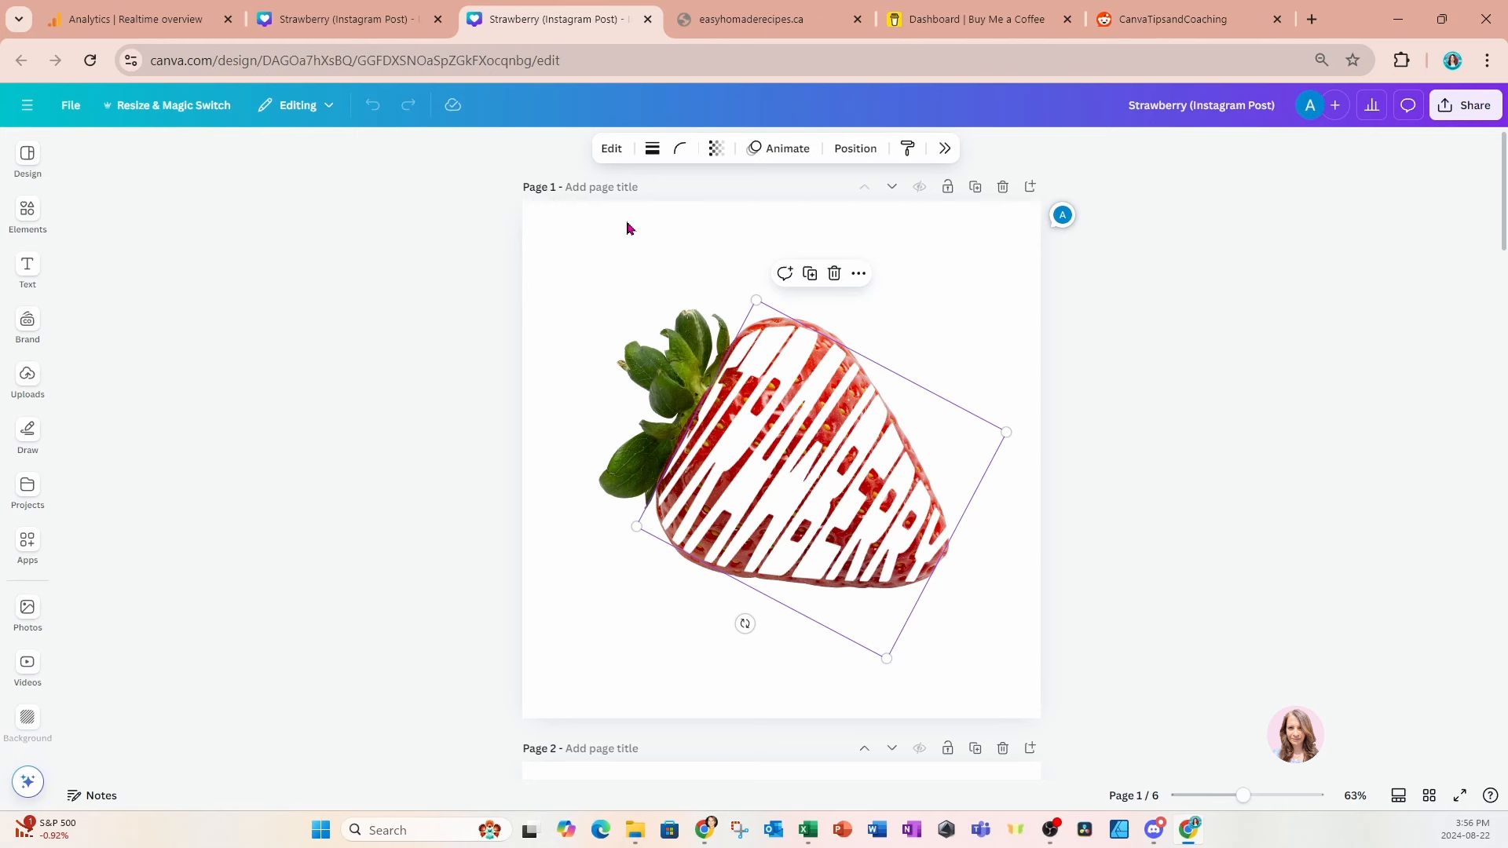
left_click(646, 381)
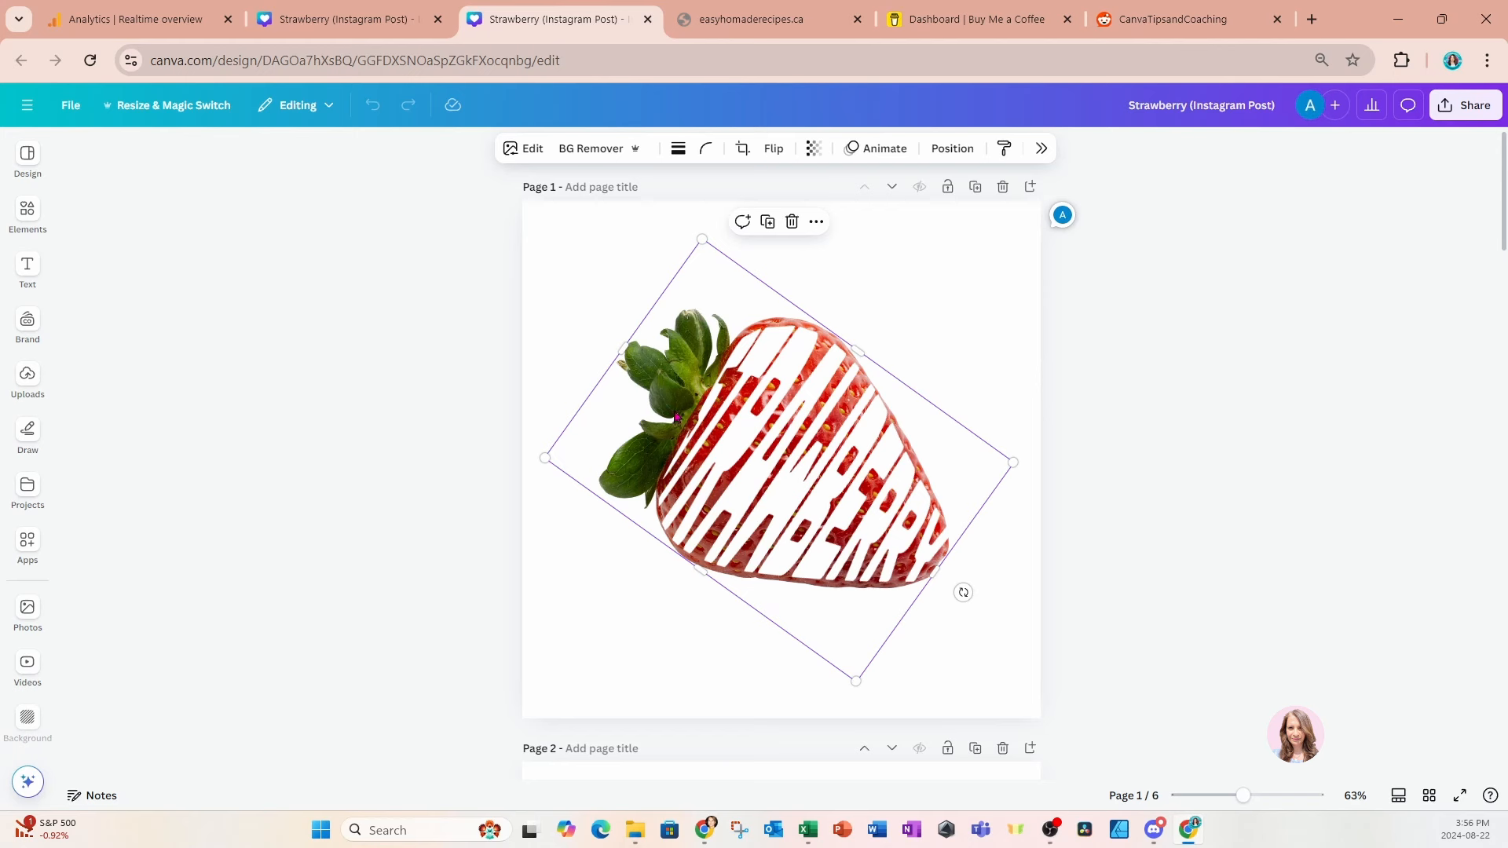
left_click(786, 464)
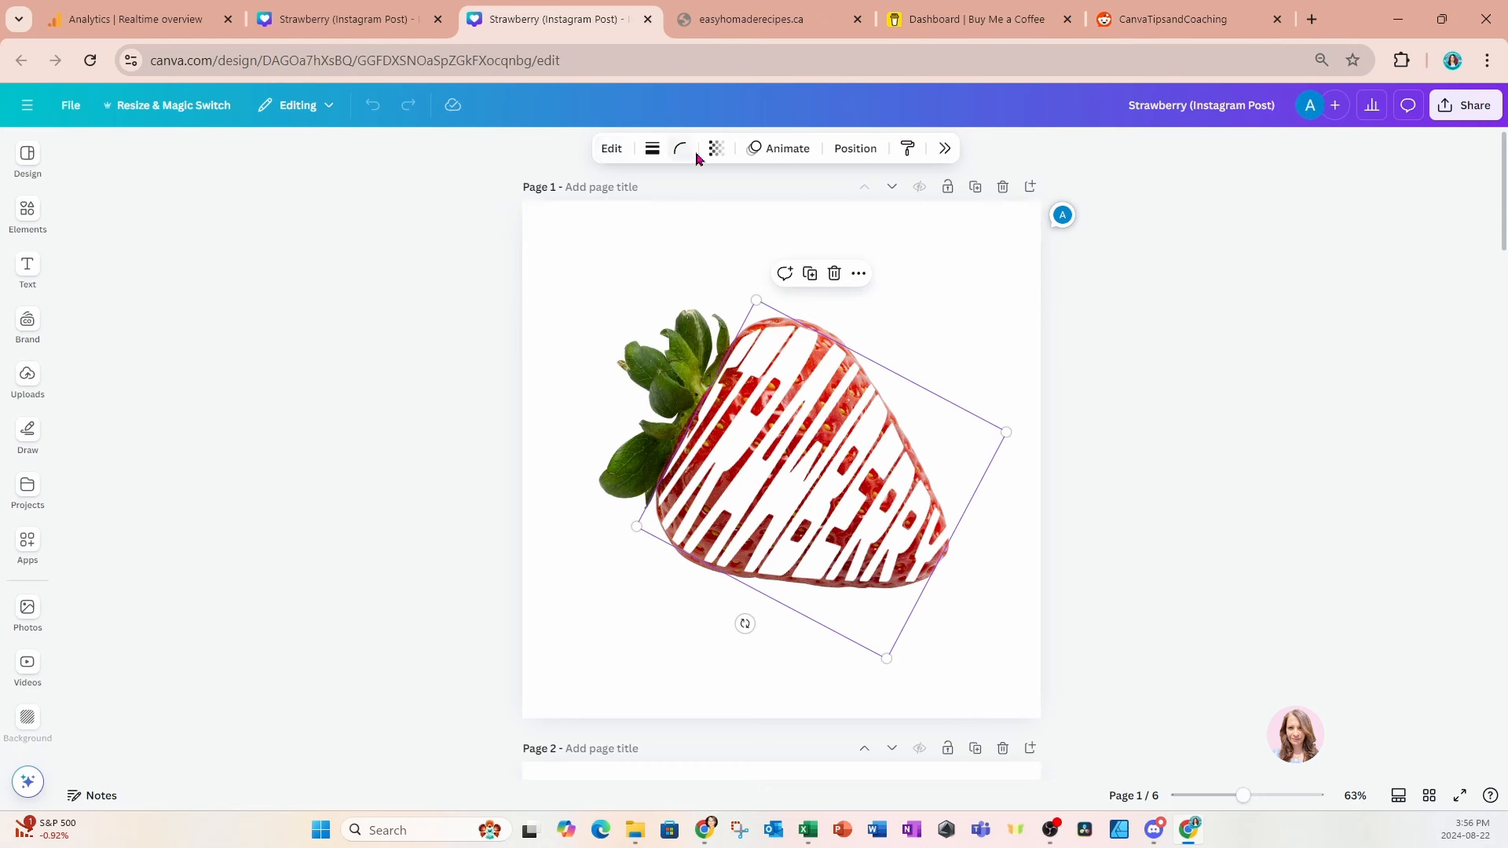
left_click(672, 247)
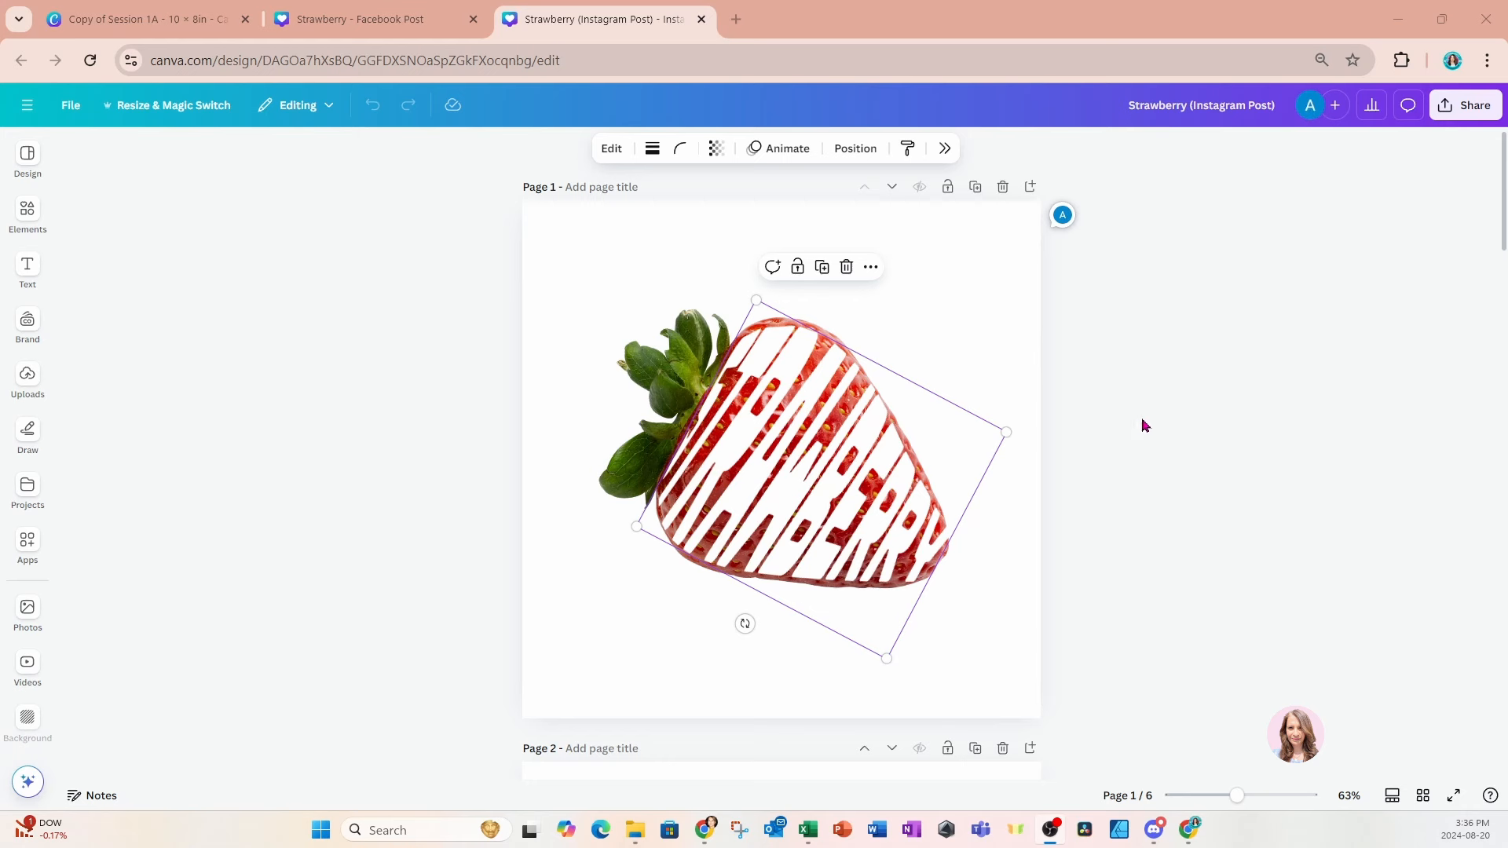
Step: Show the page backgrounds with colours, landscapes, patterns and gradients beside the design
left_click(27, 155)
left_click(25, 611)
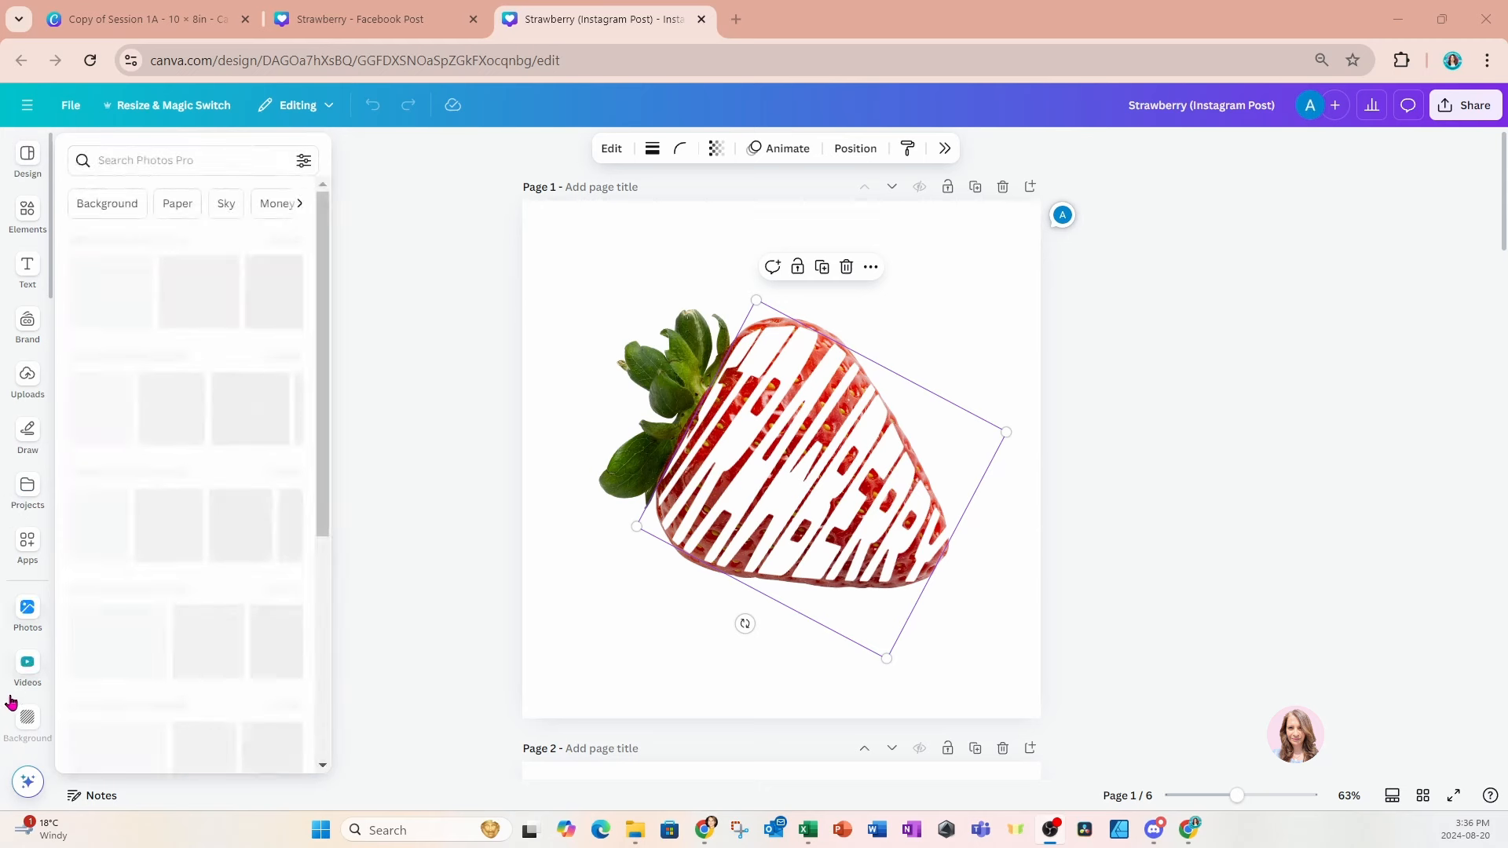
left_click(13, 707)
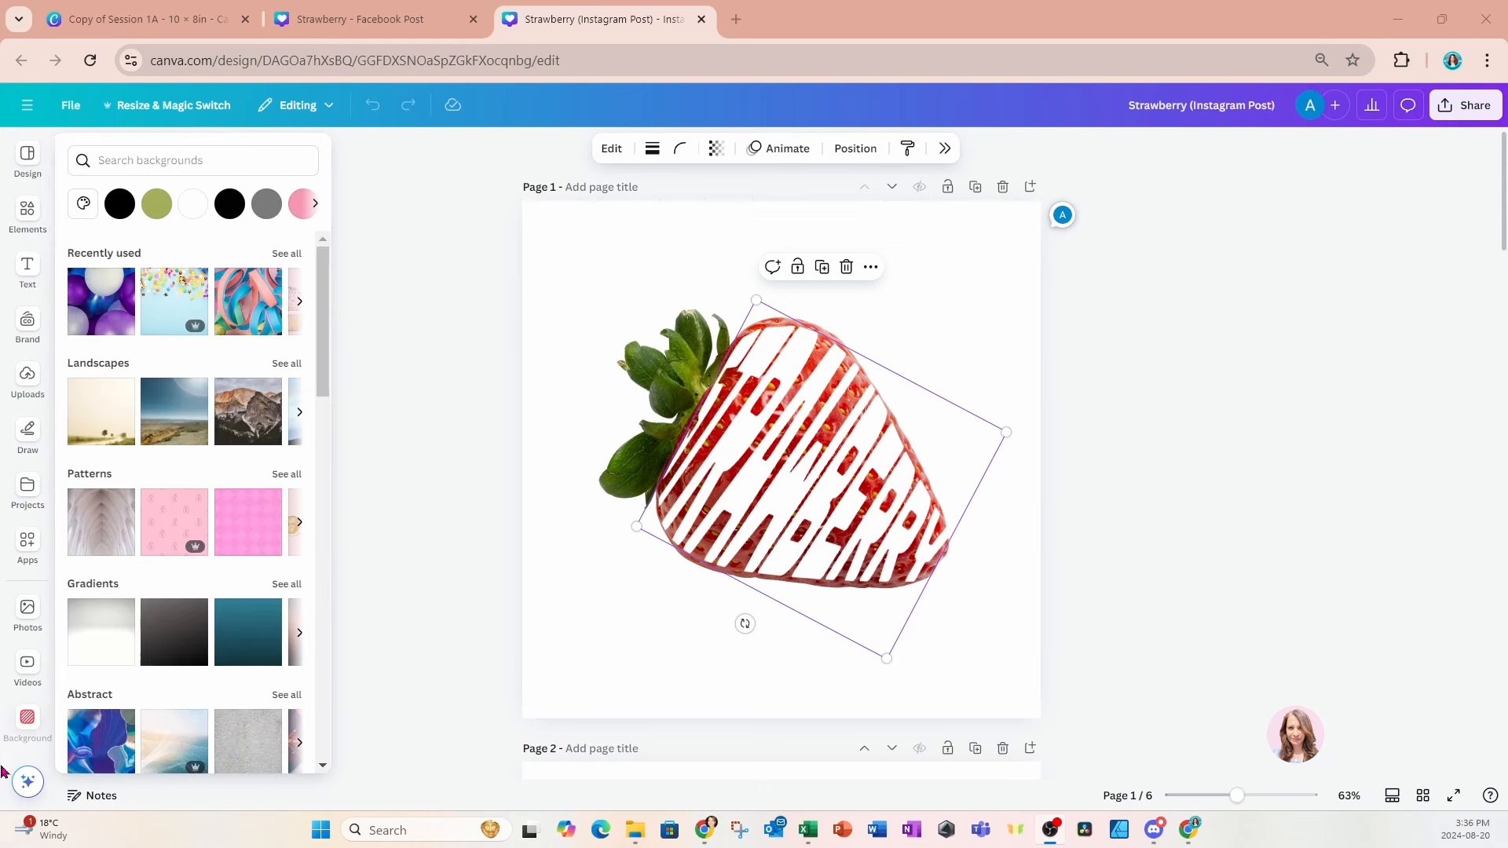